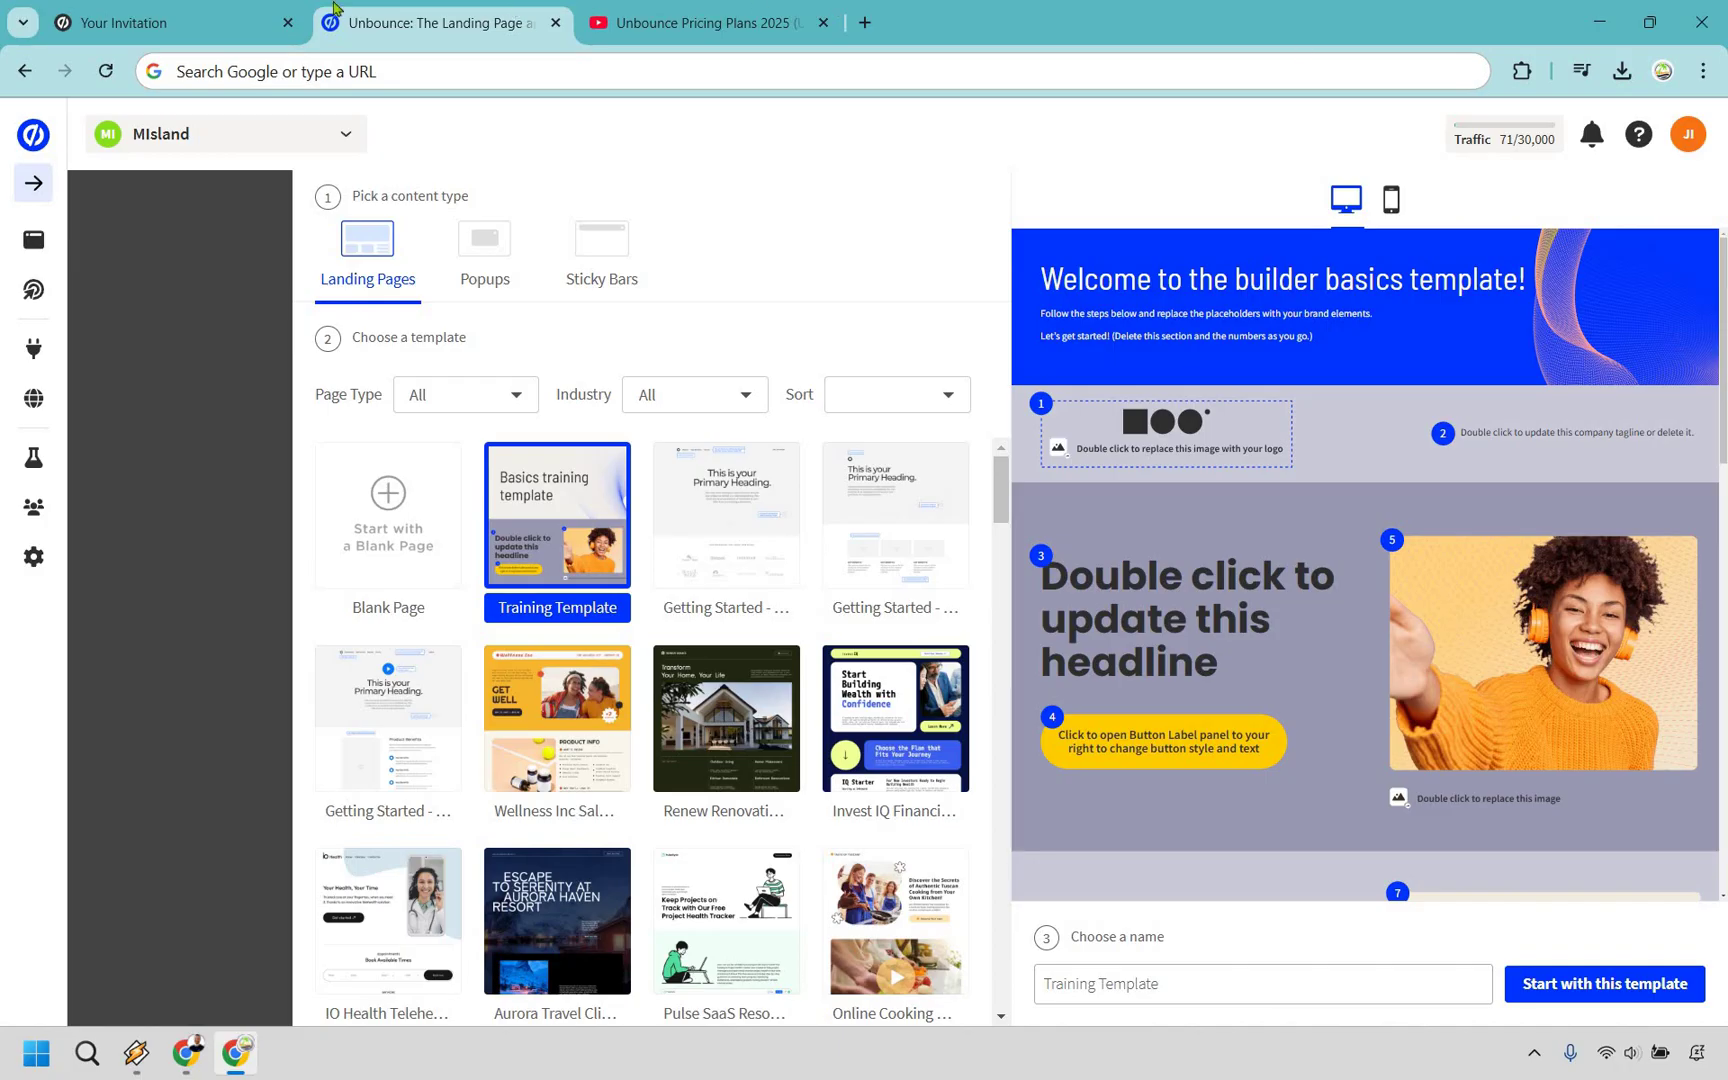
left_click(140, 8)
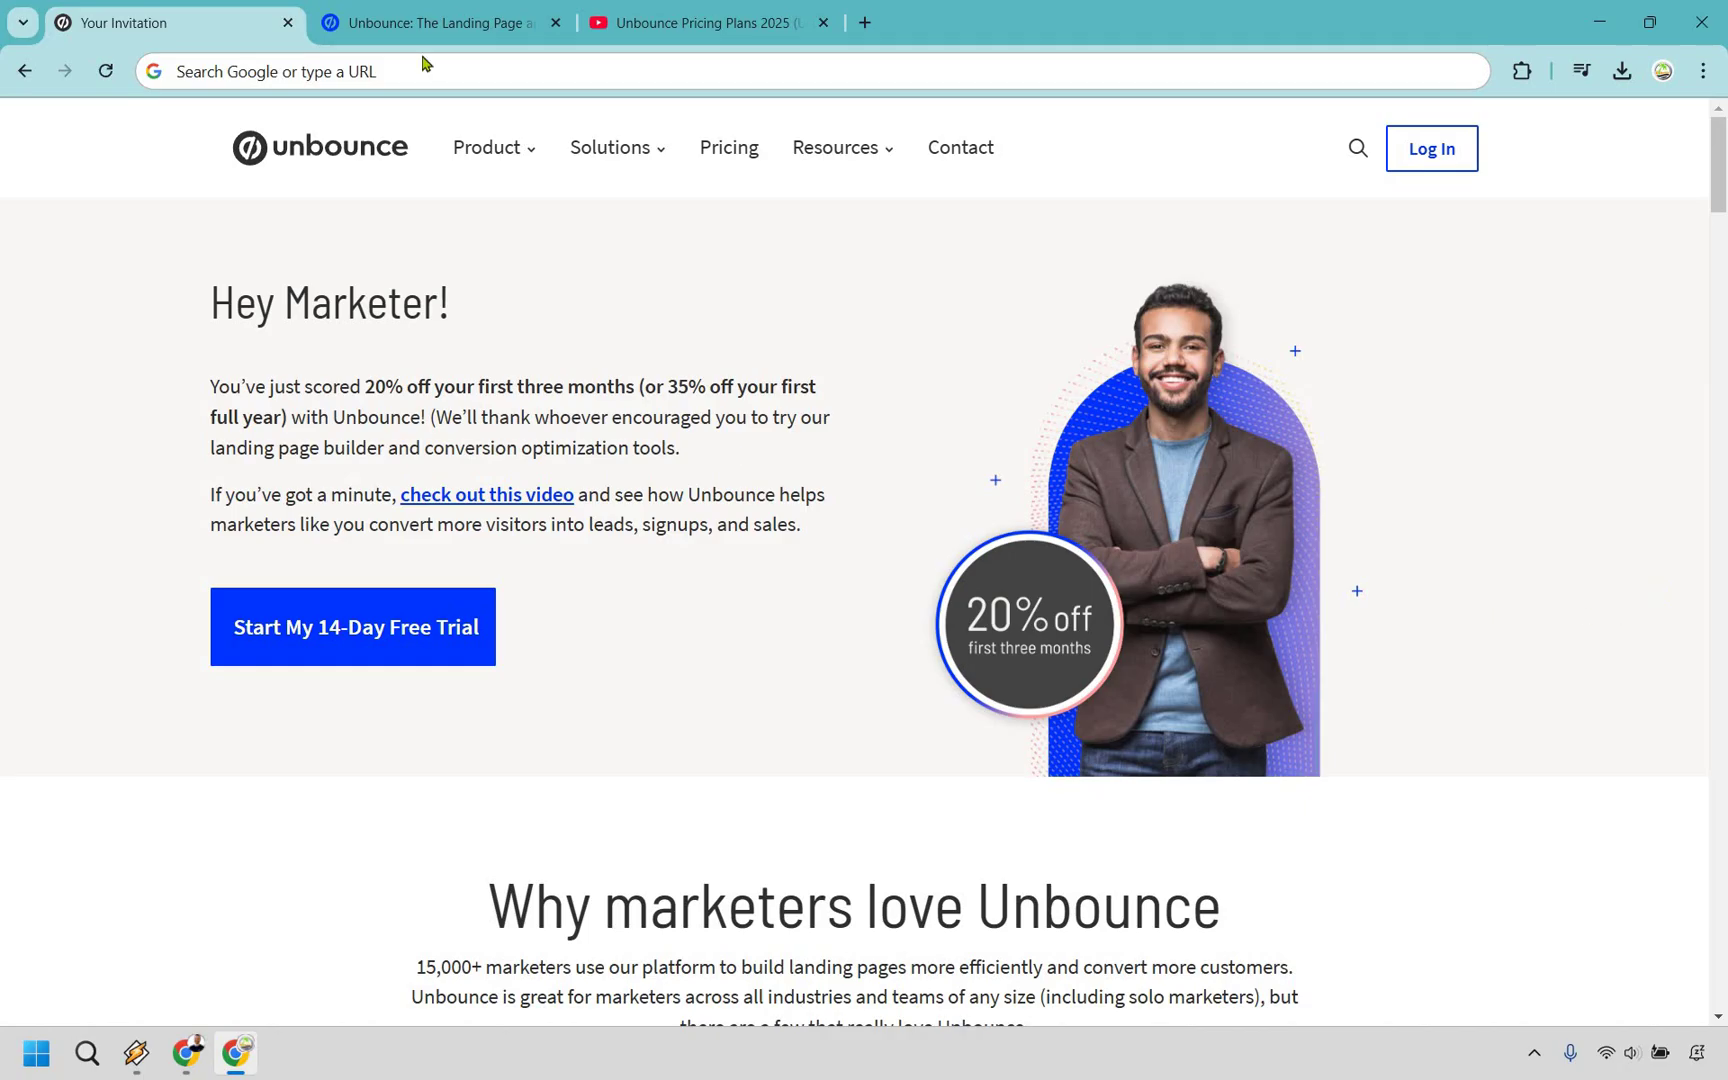
left_click(440, 22)
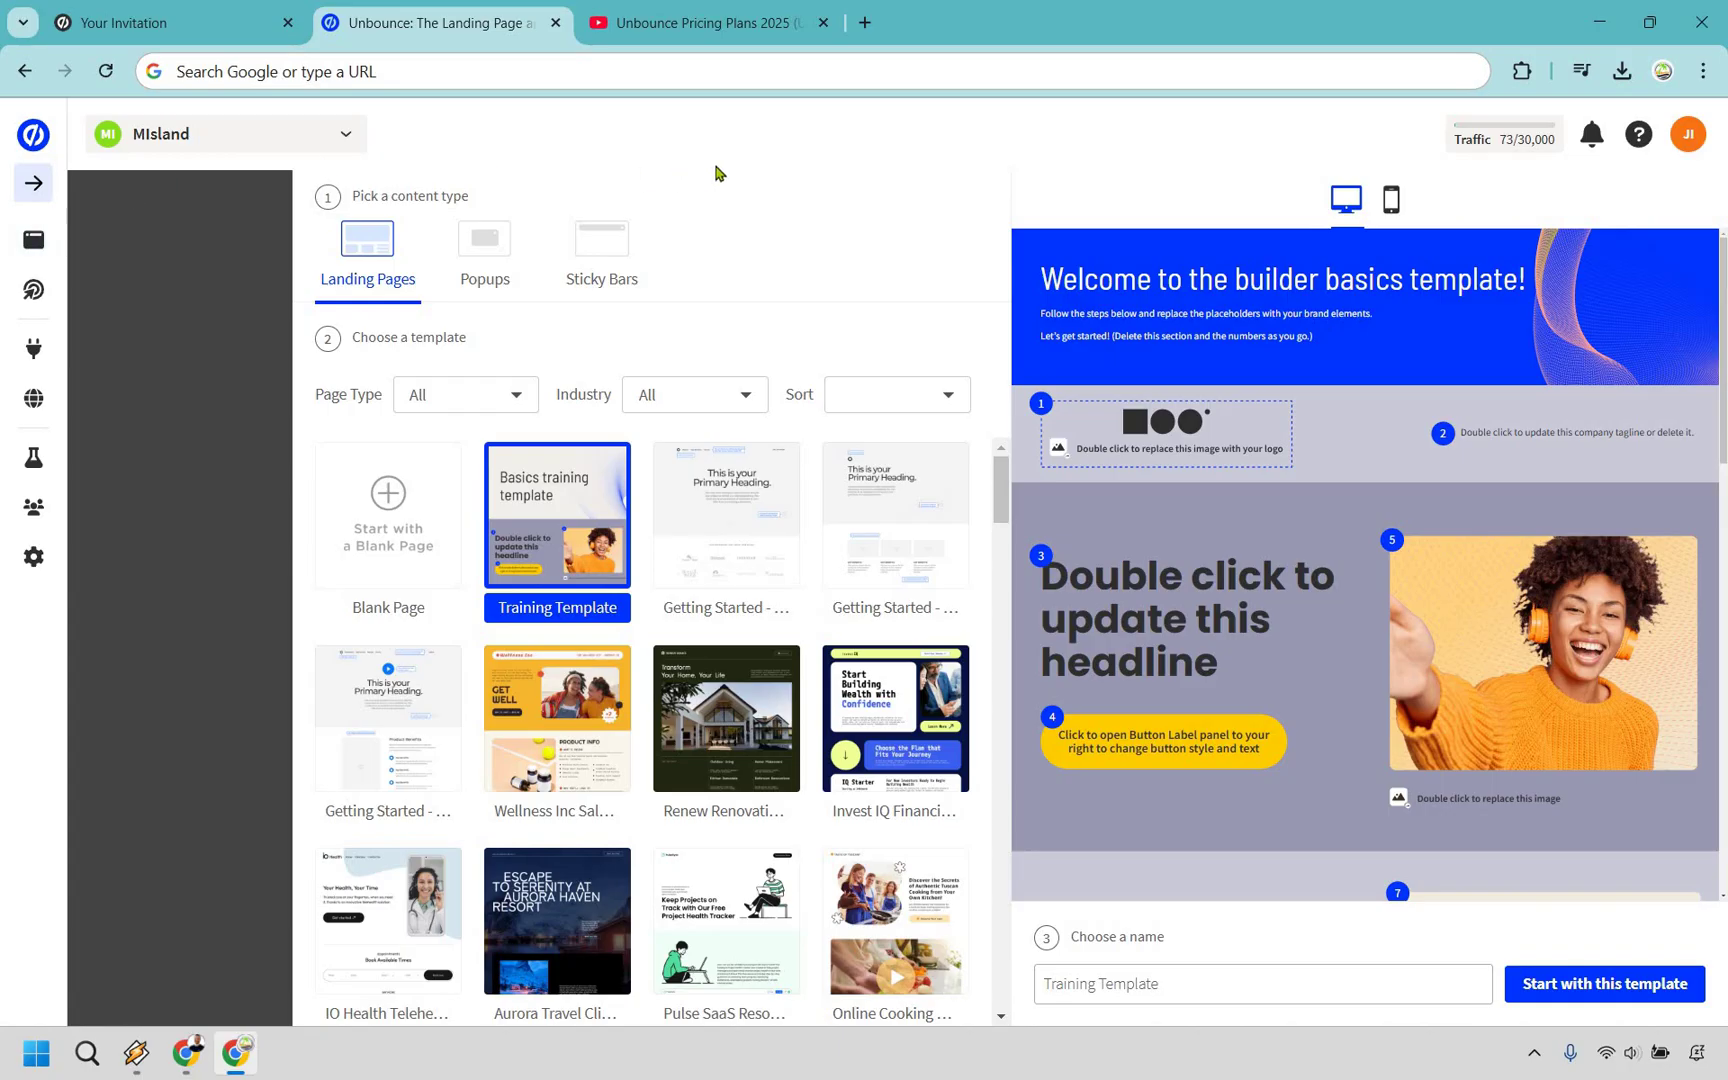
Filter the landing page templates to the Click Through page type and browse the matching designs.
left_click(490, 393)
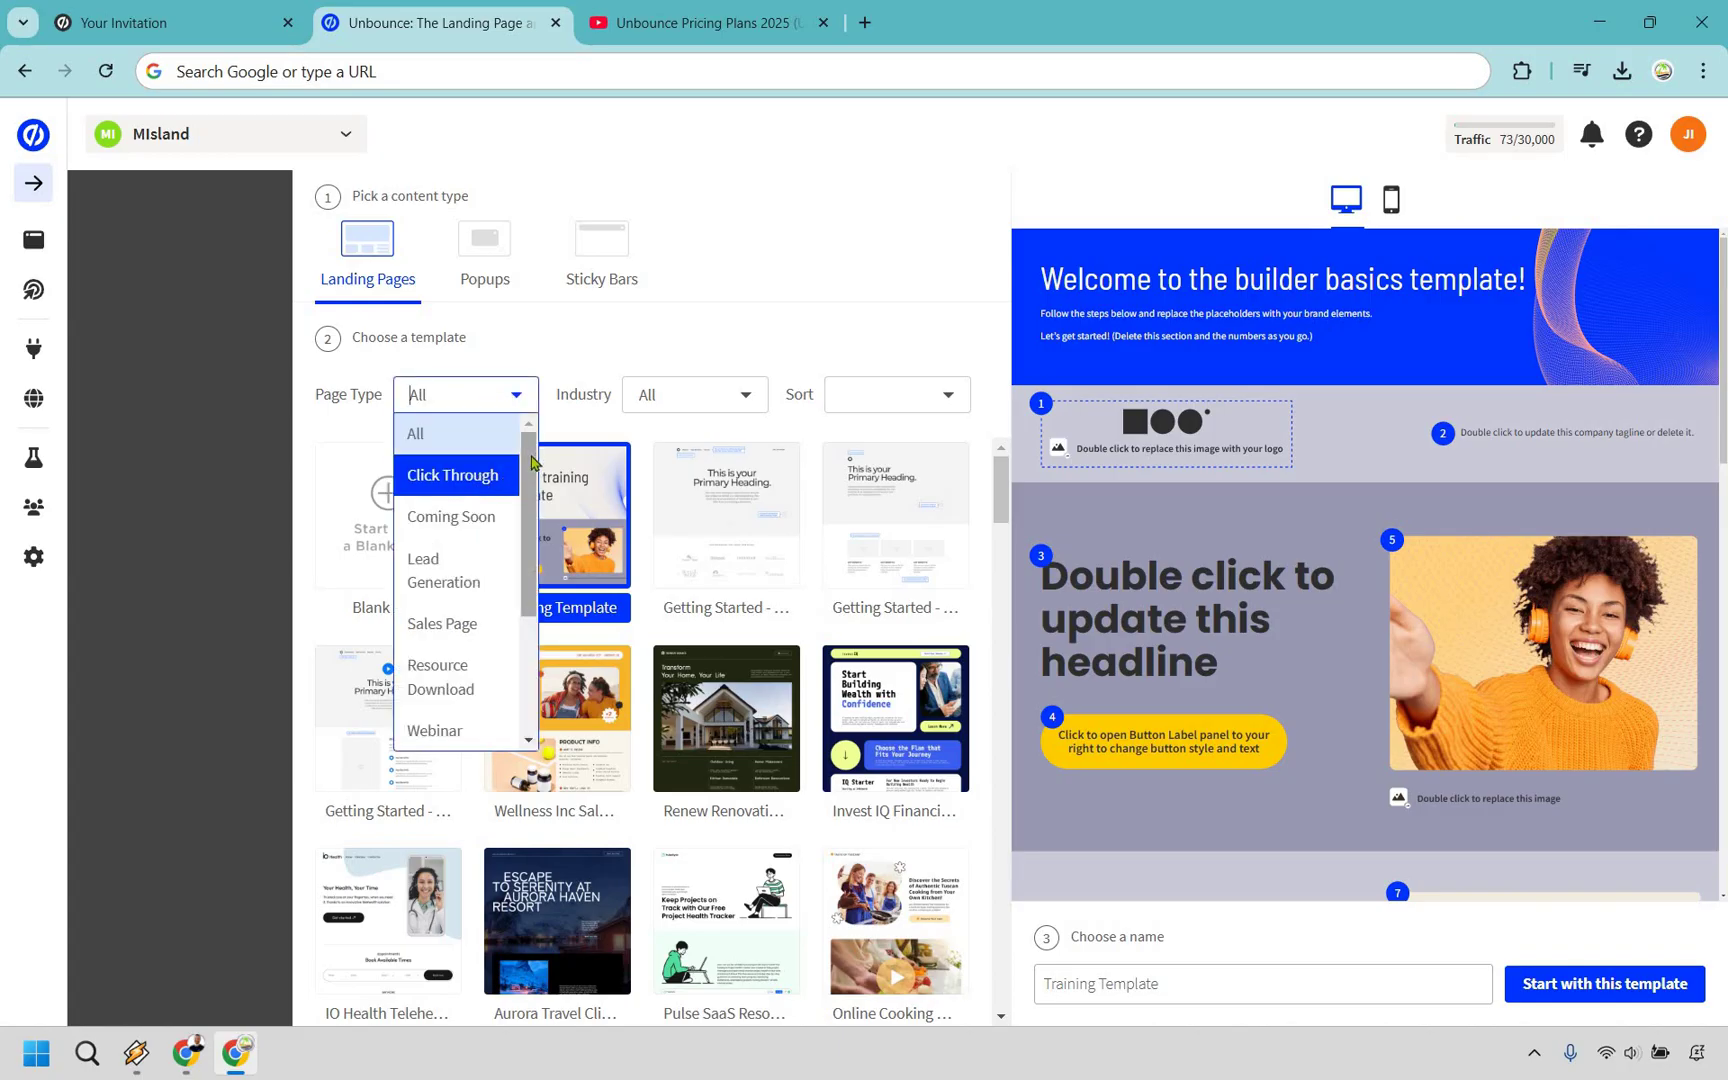
left_click_drag(531, 474, 541, 597)
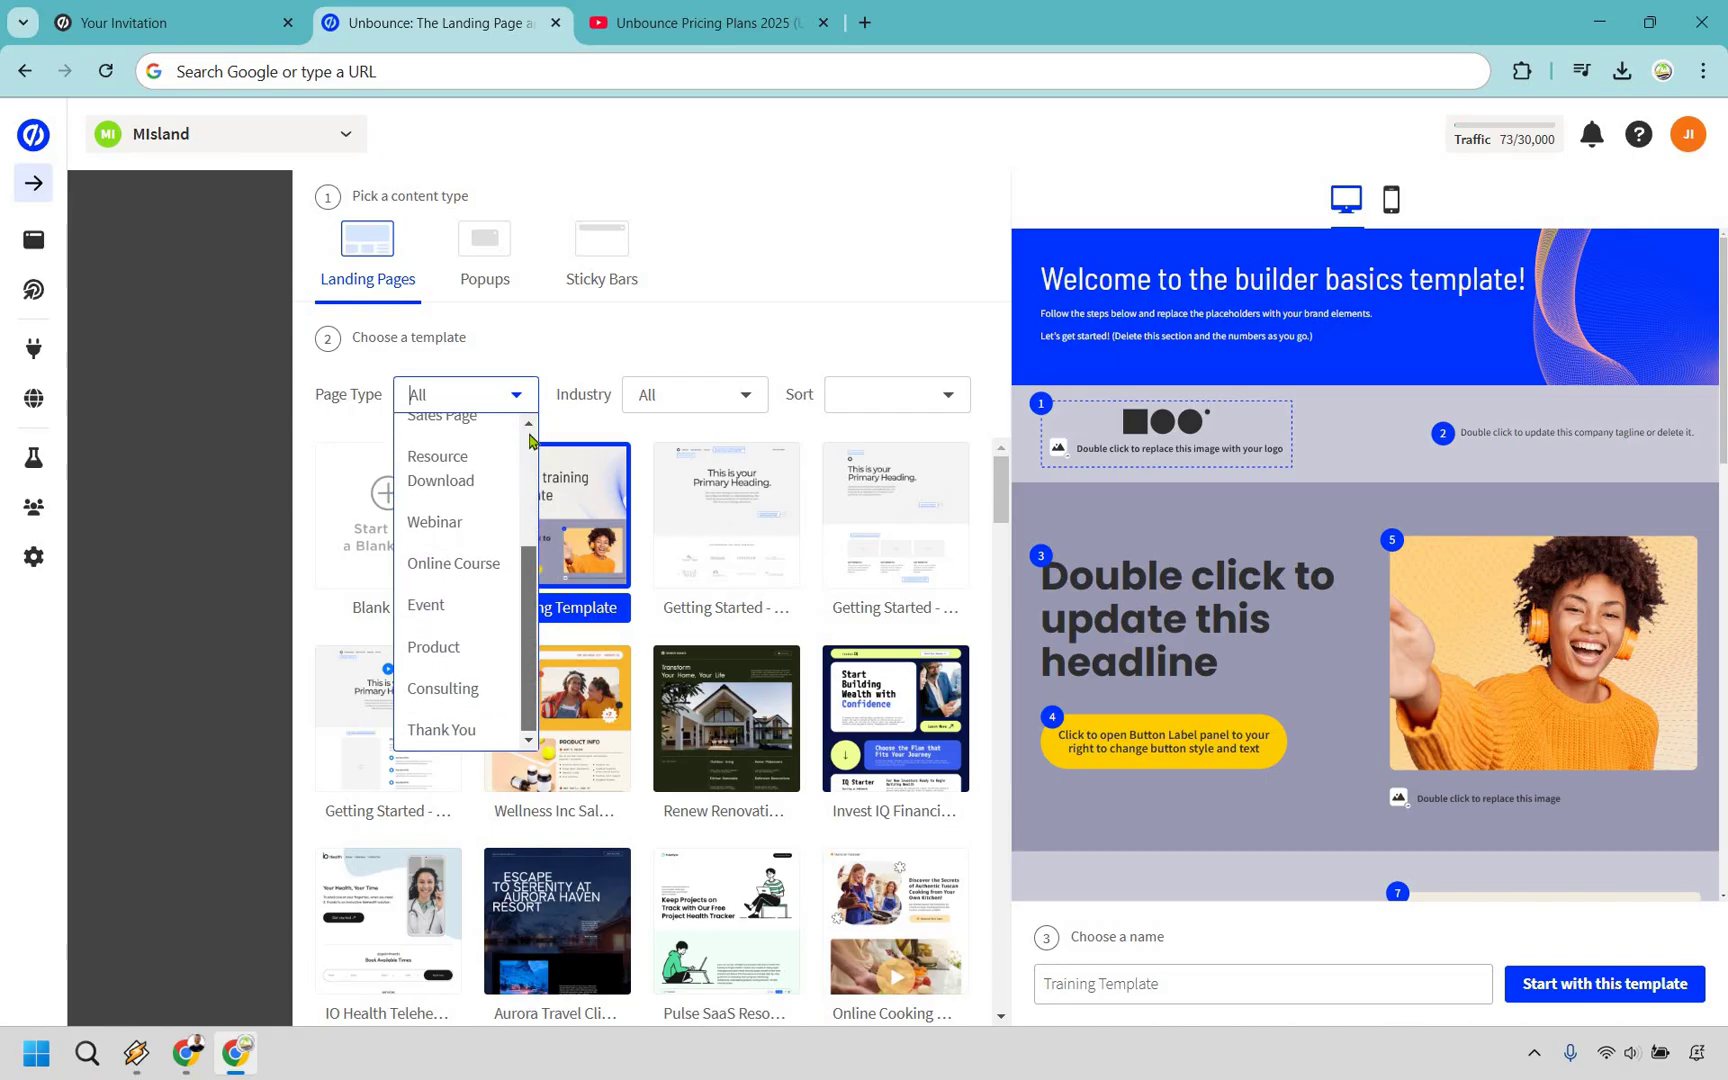
scroll(494, 463, "up", 3)
left_click(478, 478)
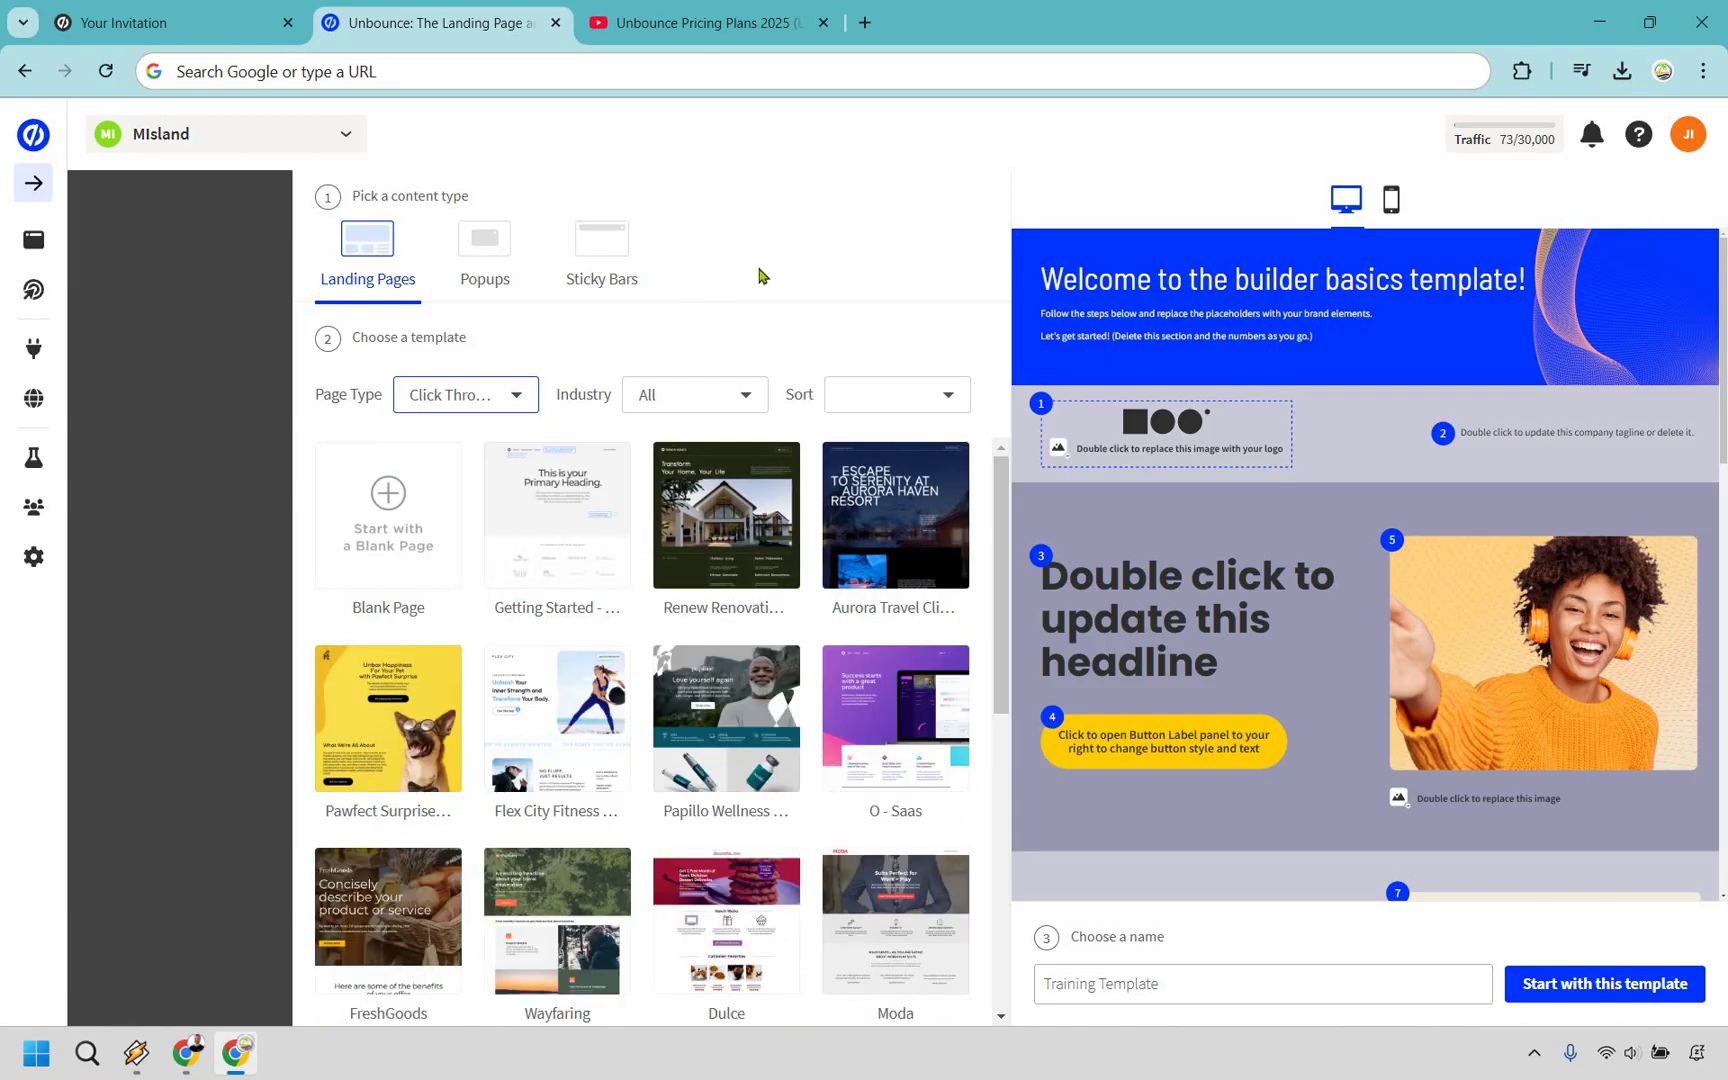
scroll(817, 637, "down", 7)
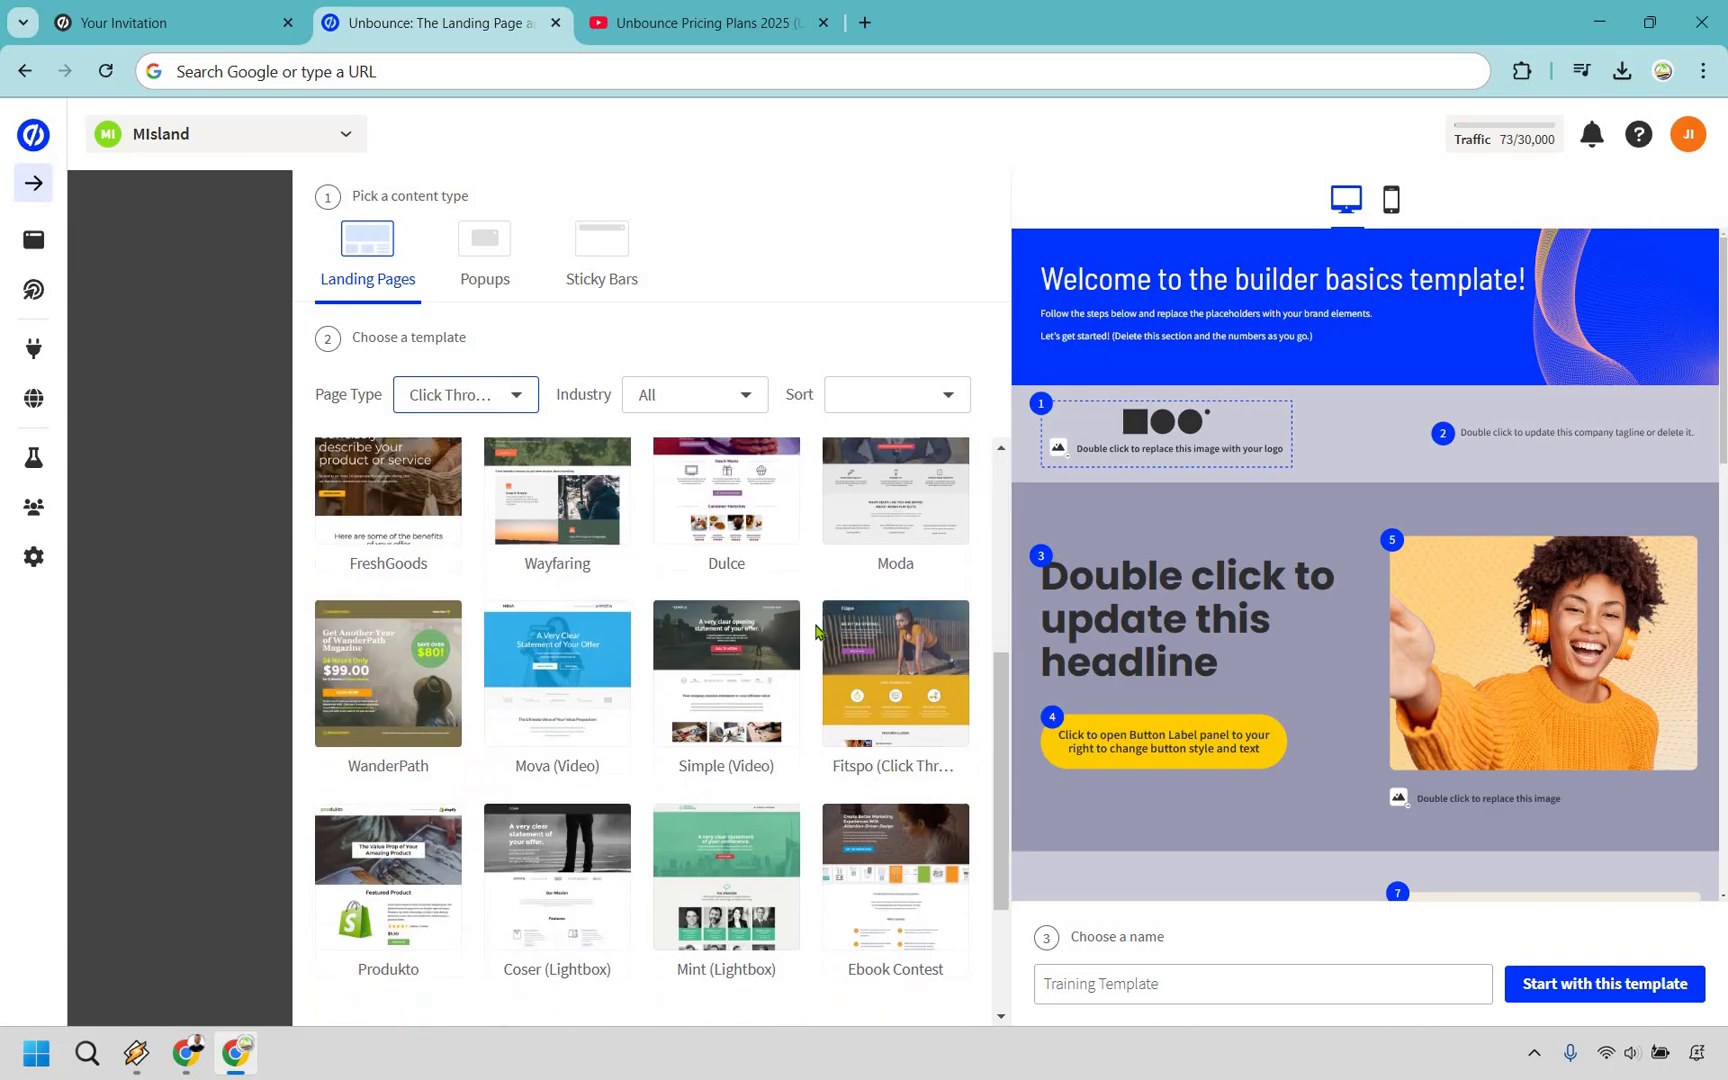
scroll(817, 628, "up", 8)
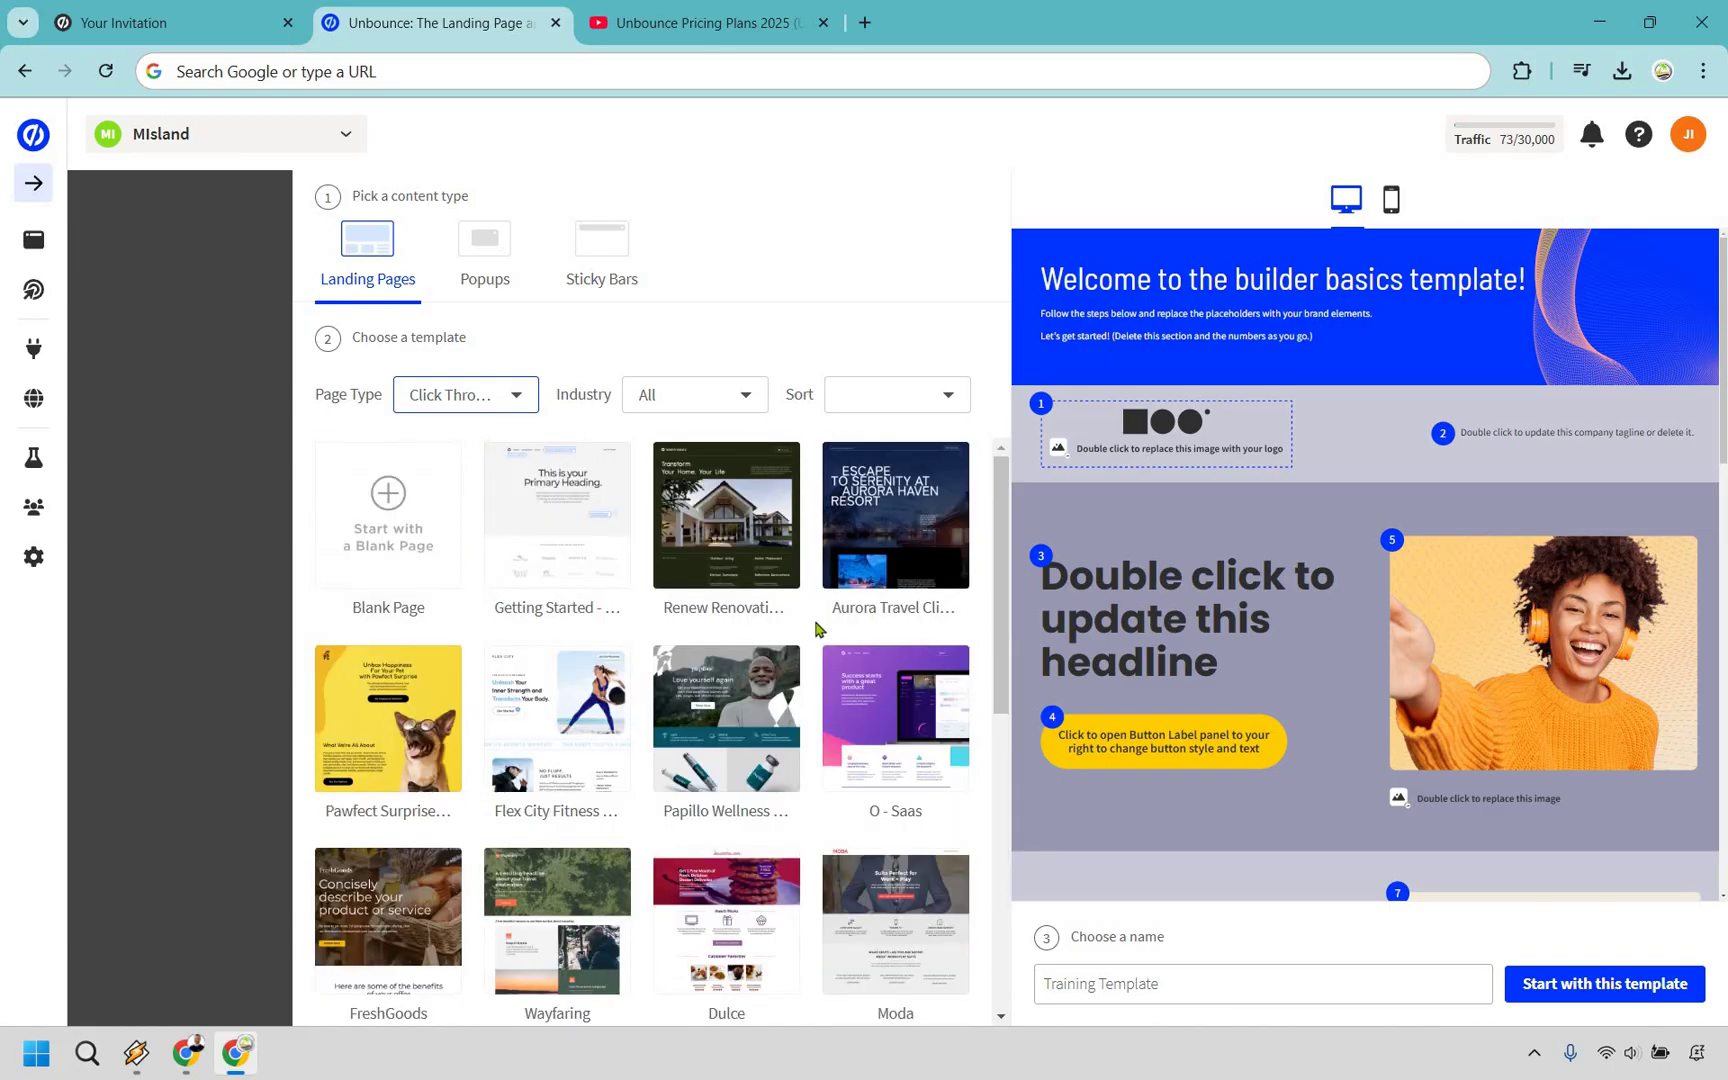
Create a page named "Unbounce Landing Page Example" from the "Getting Started - Click Through" template.
left_click(537, 527)
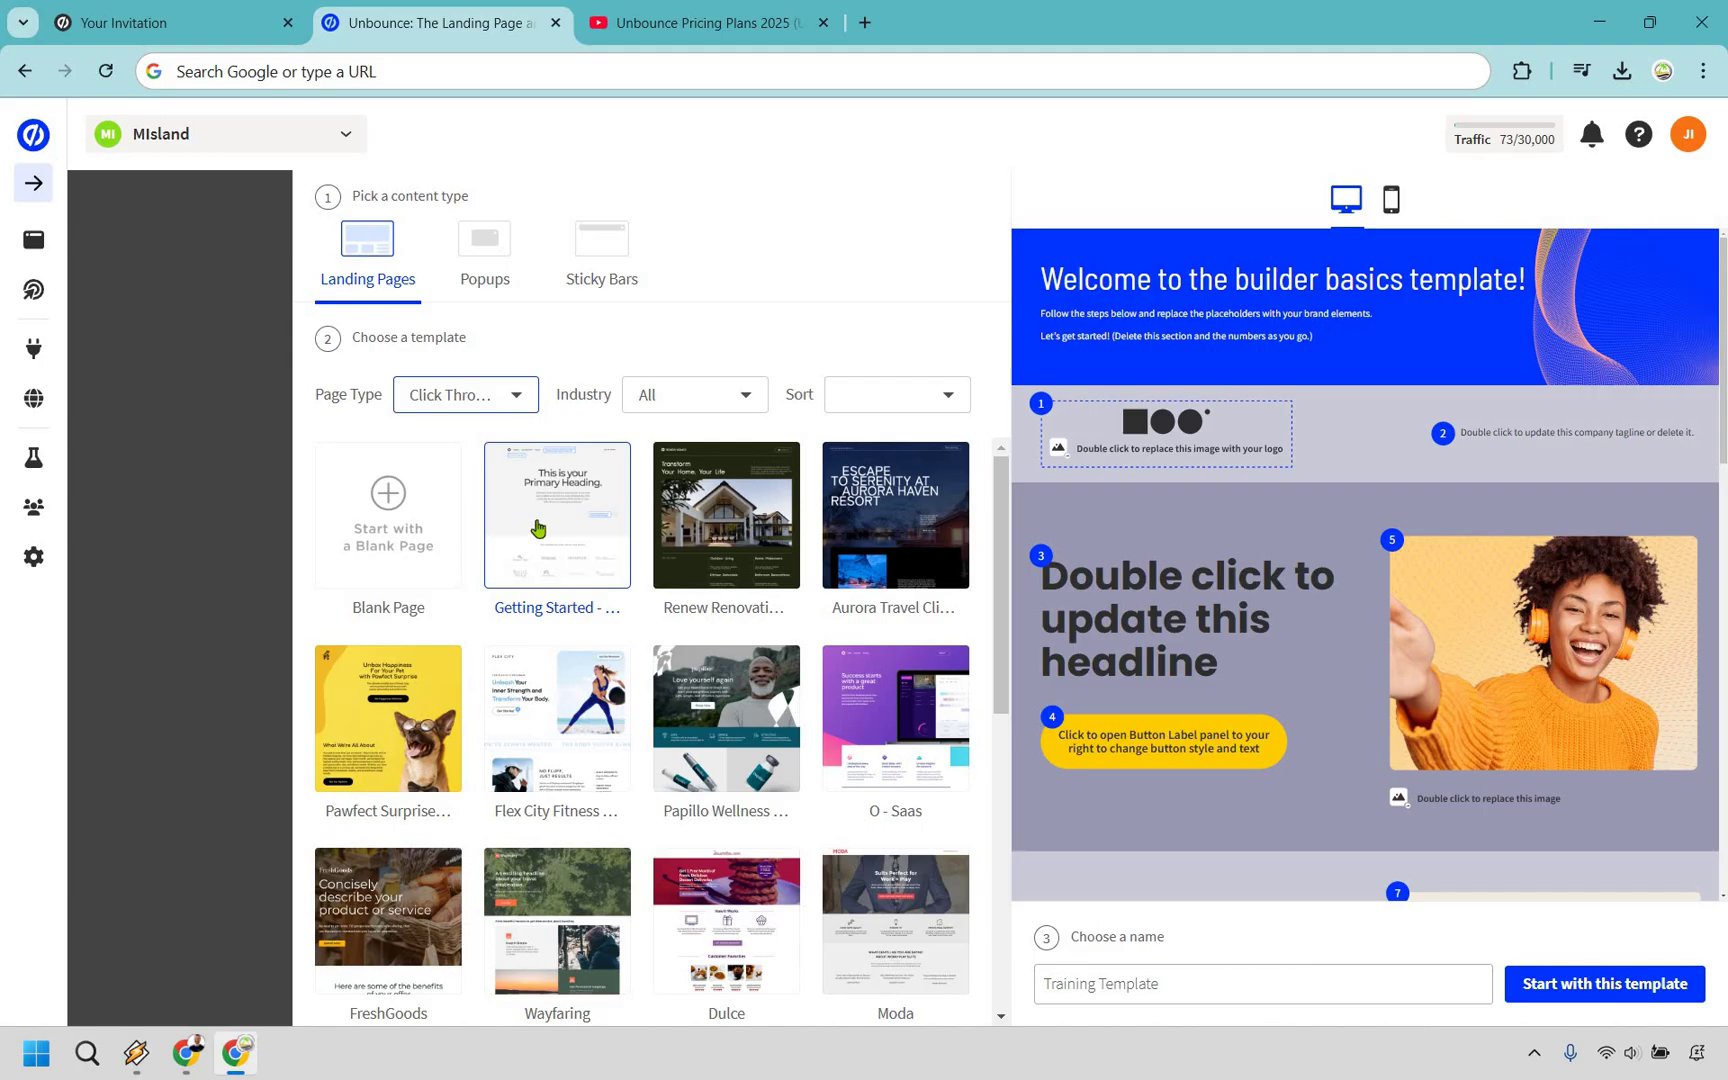
left_click(537, 528)
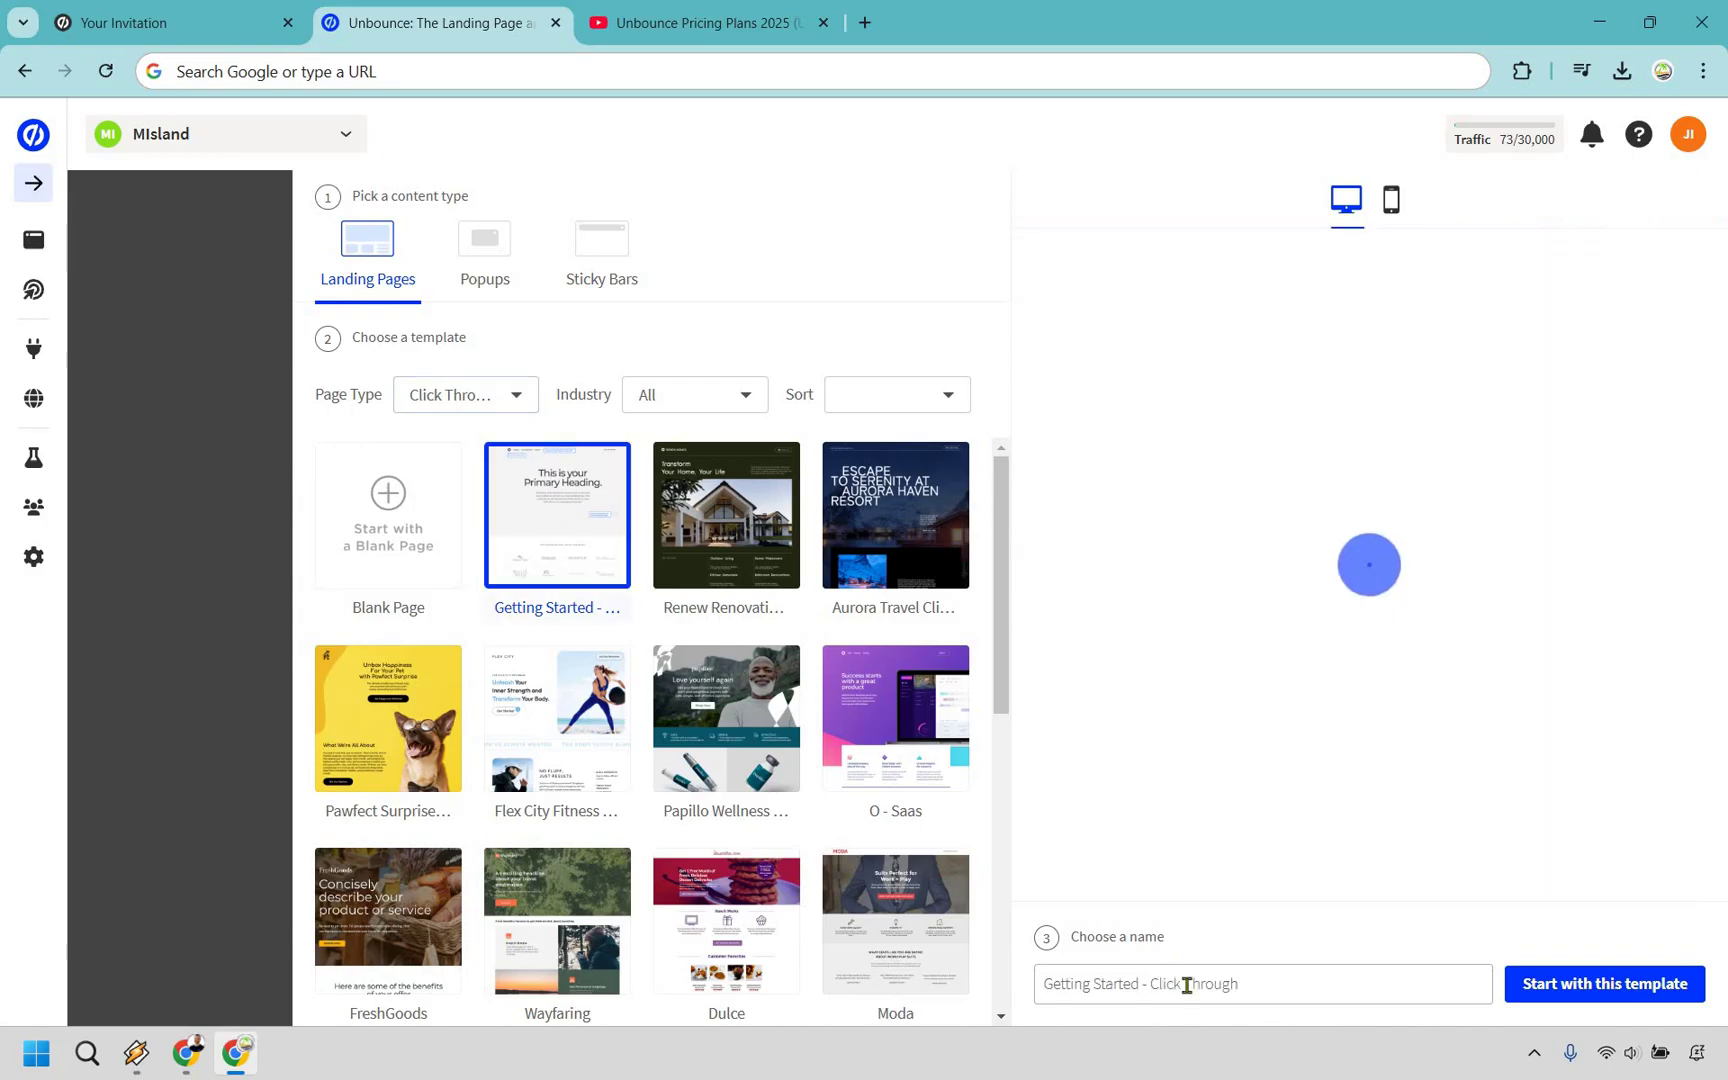
left_click(1183, 985)
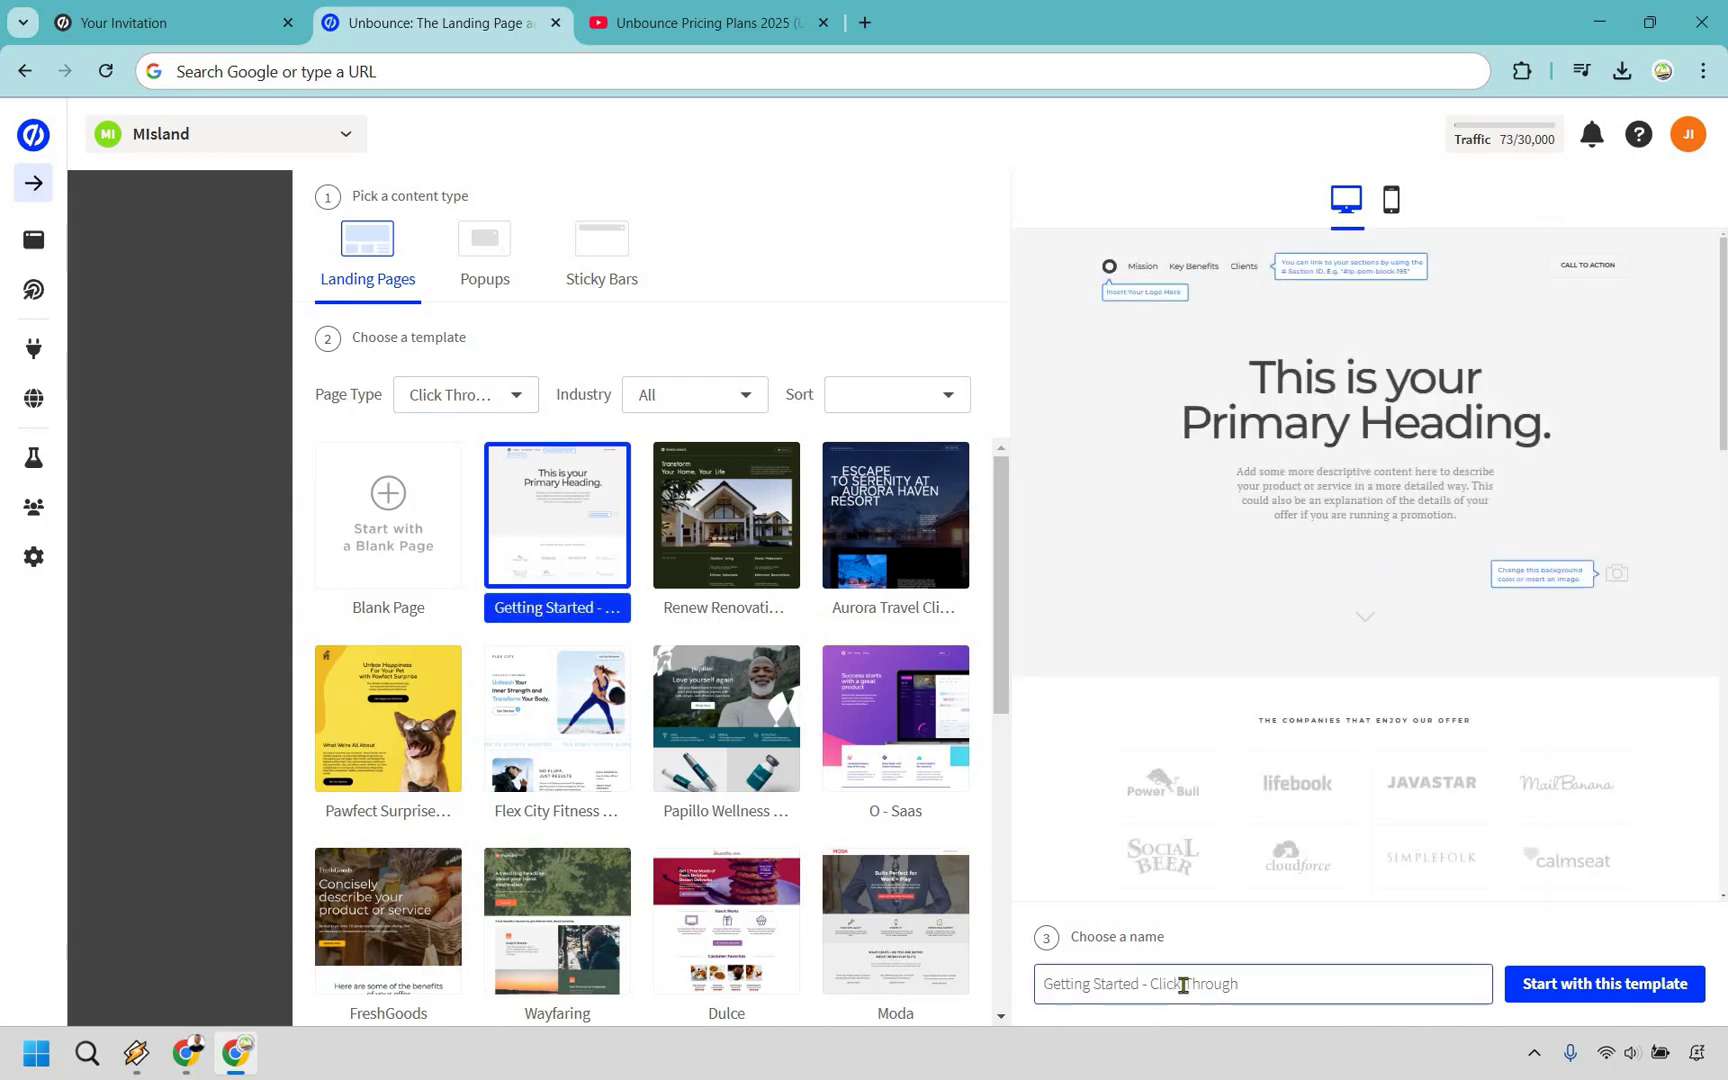
type("Unbo")
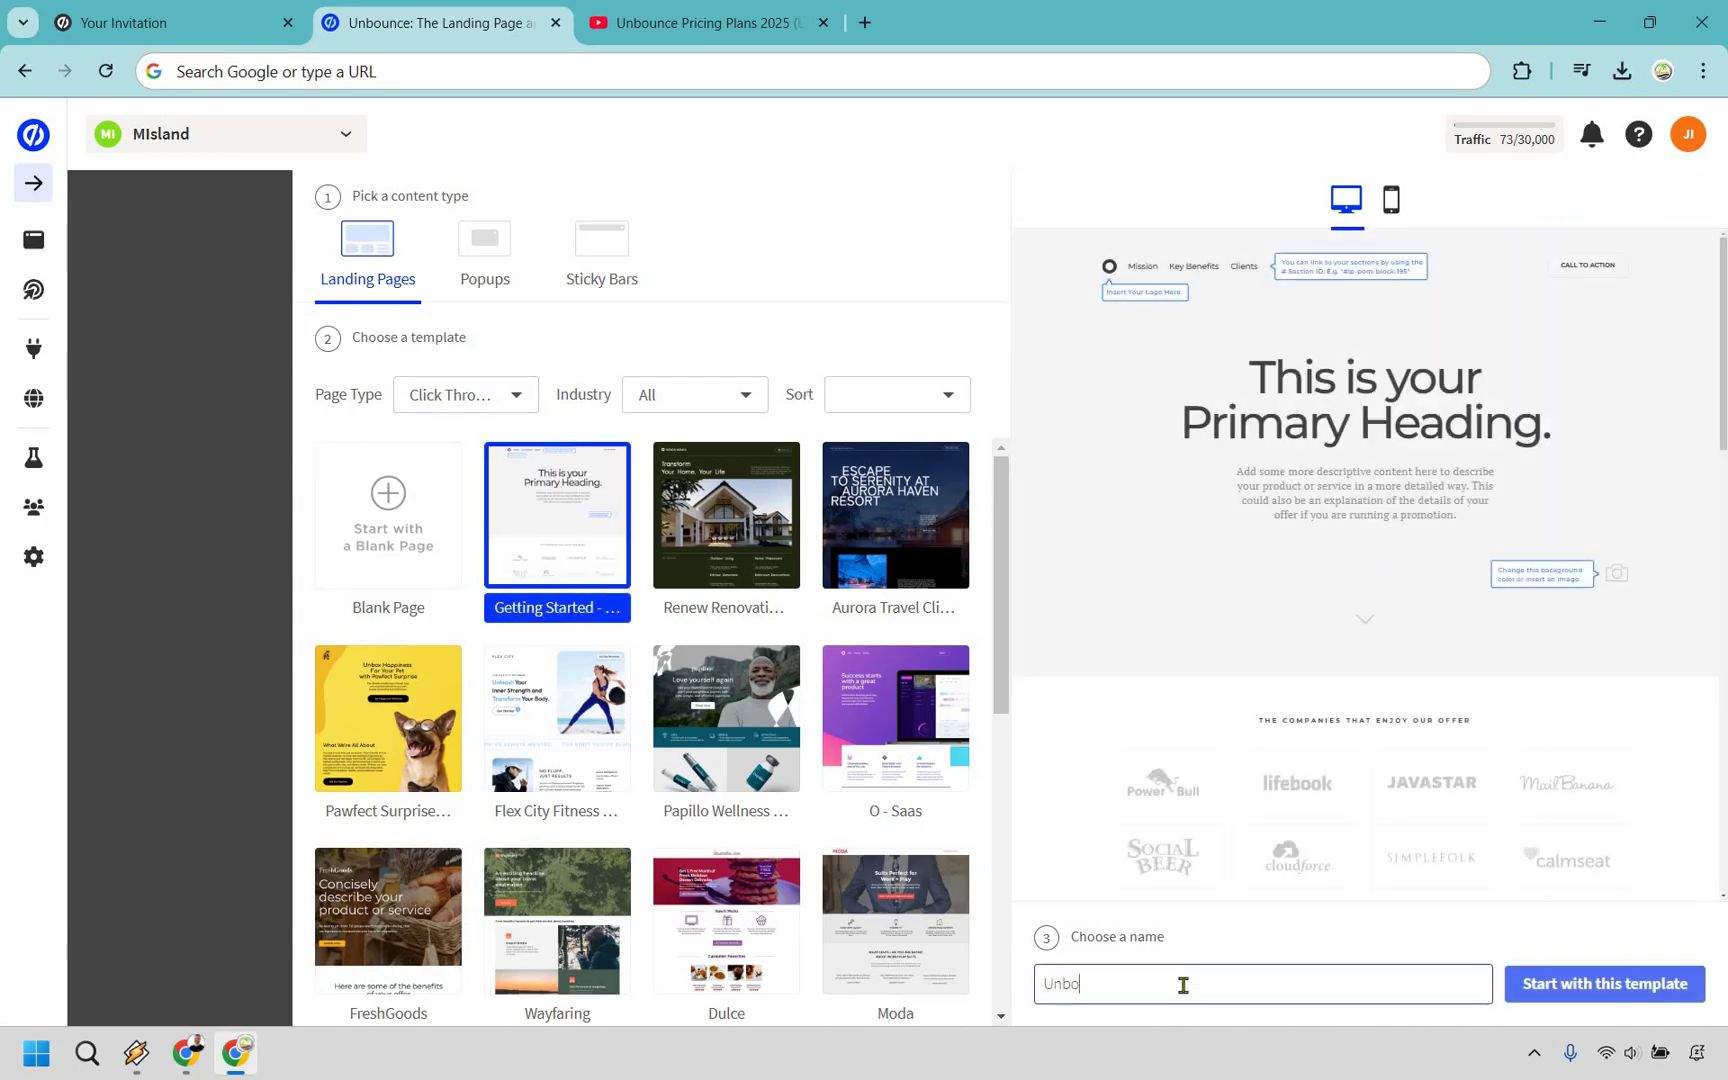
type("unce Landing Page Example")
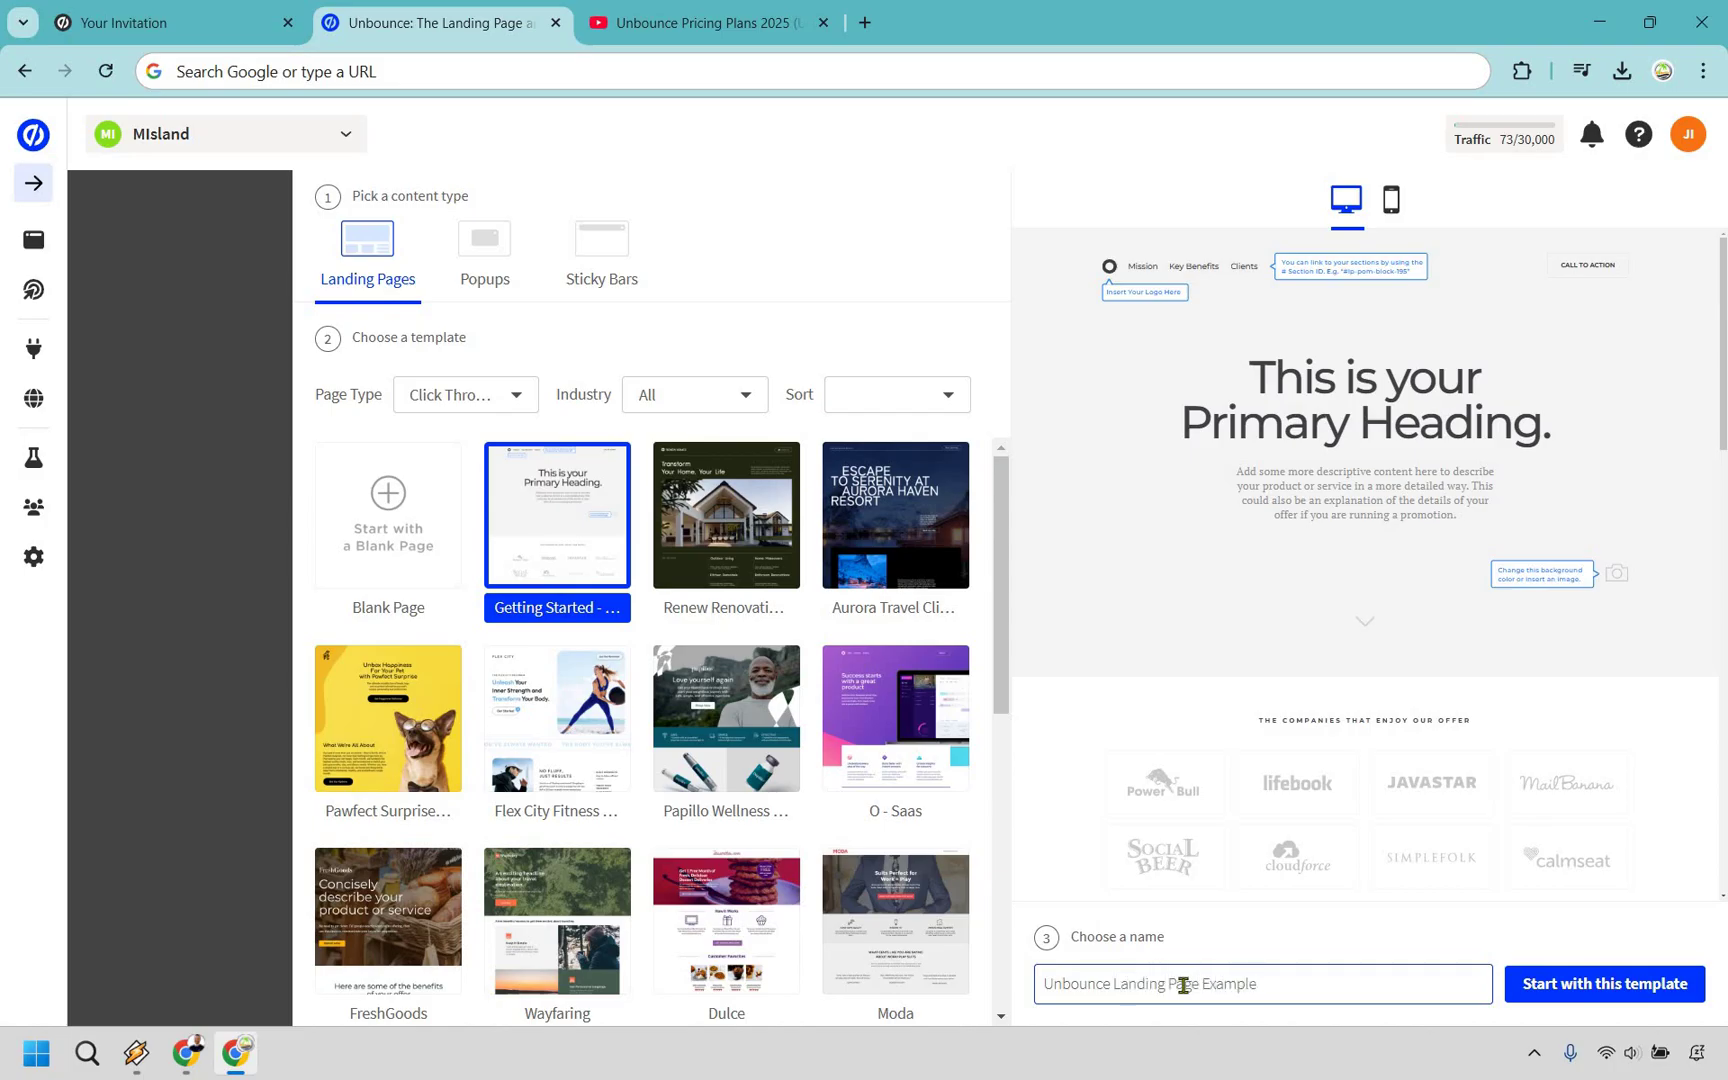
left_click(1608, 985)
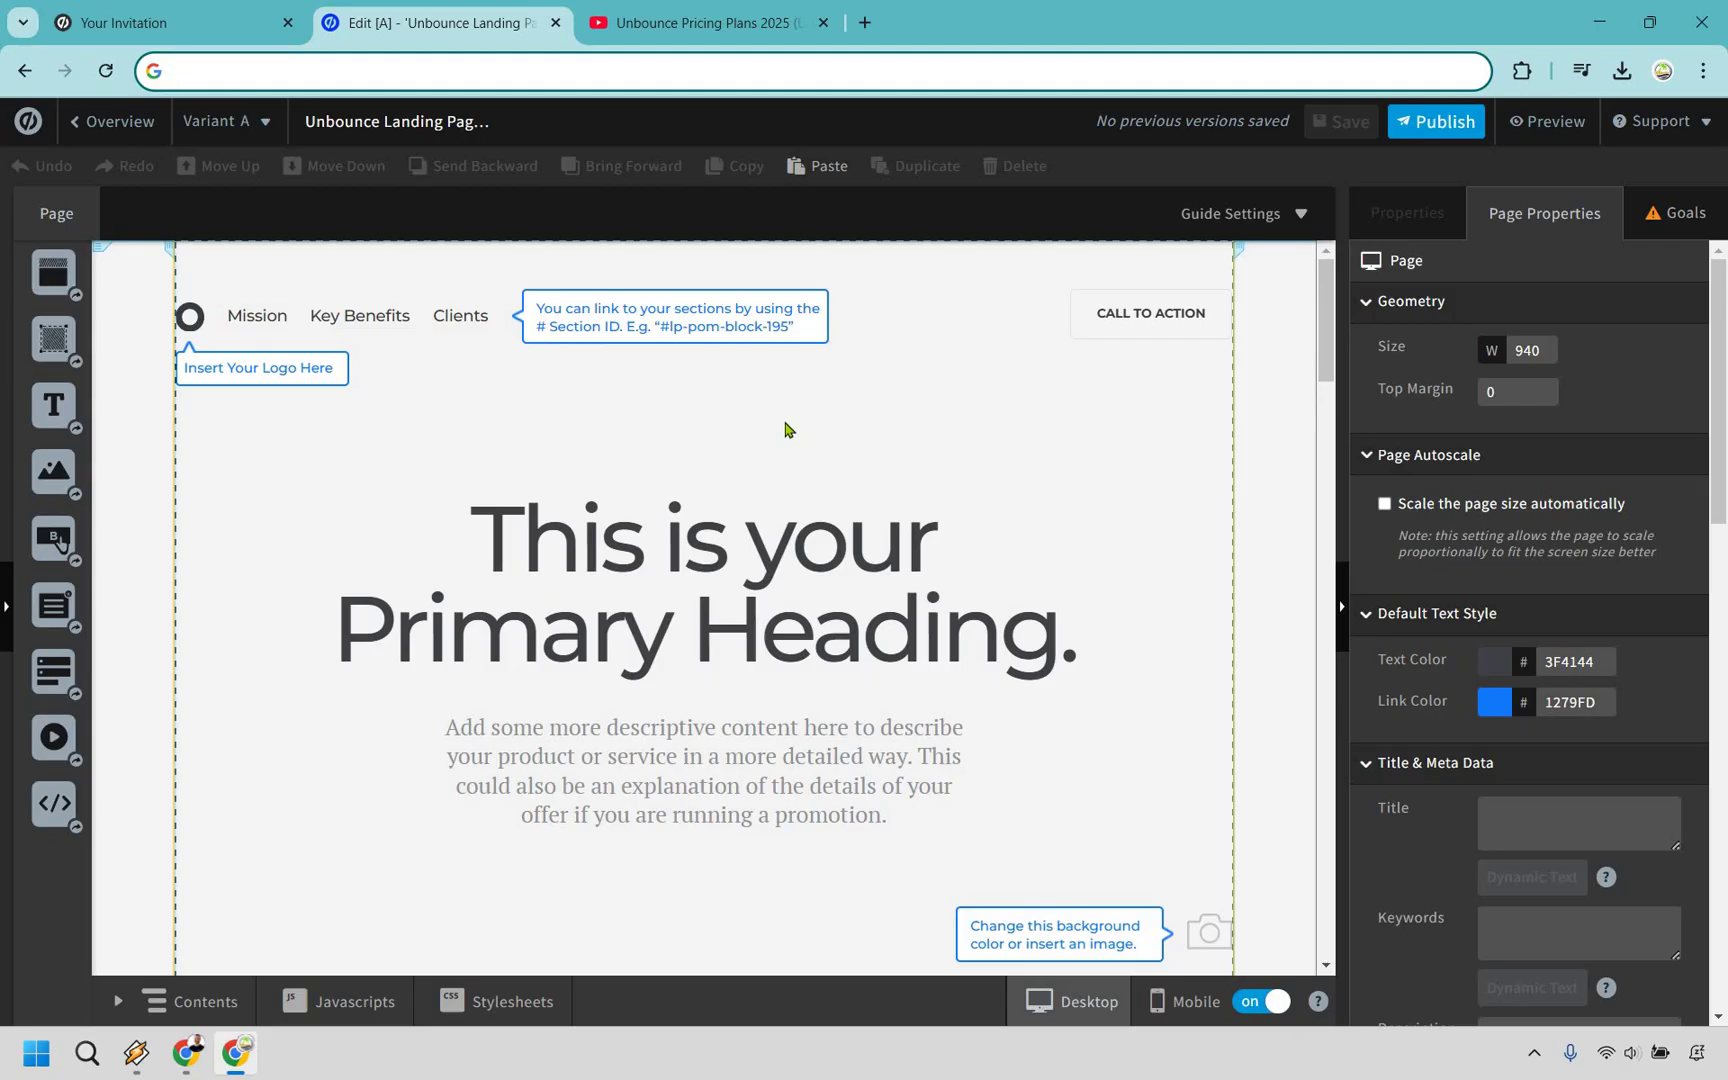
Delete the "Insert Your Logo Here" callout, both its text and box, and the logo image from the page header.
left_click(280, 372)
key("Delete")
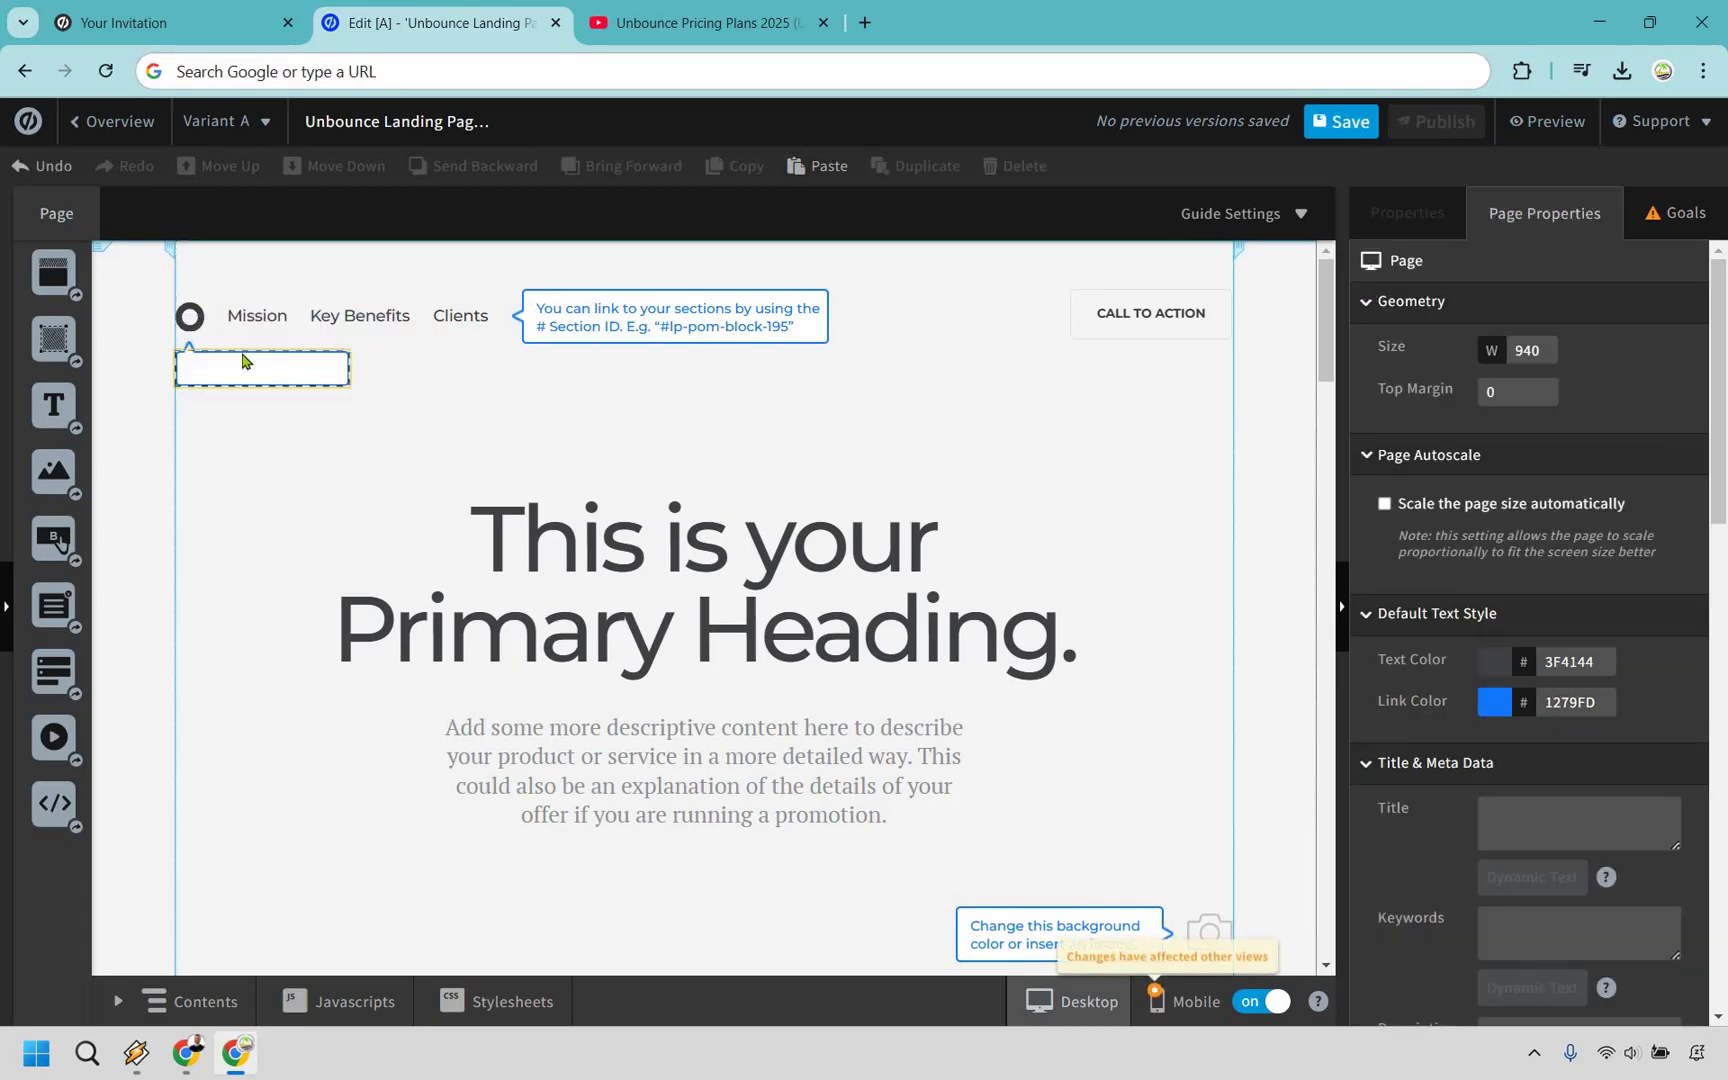
left_click(256, 376)
key("Delete")
left_click(190, 316)
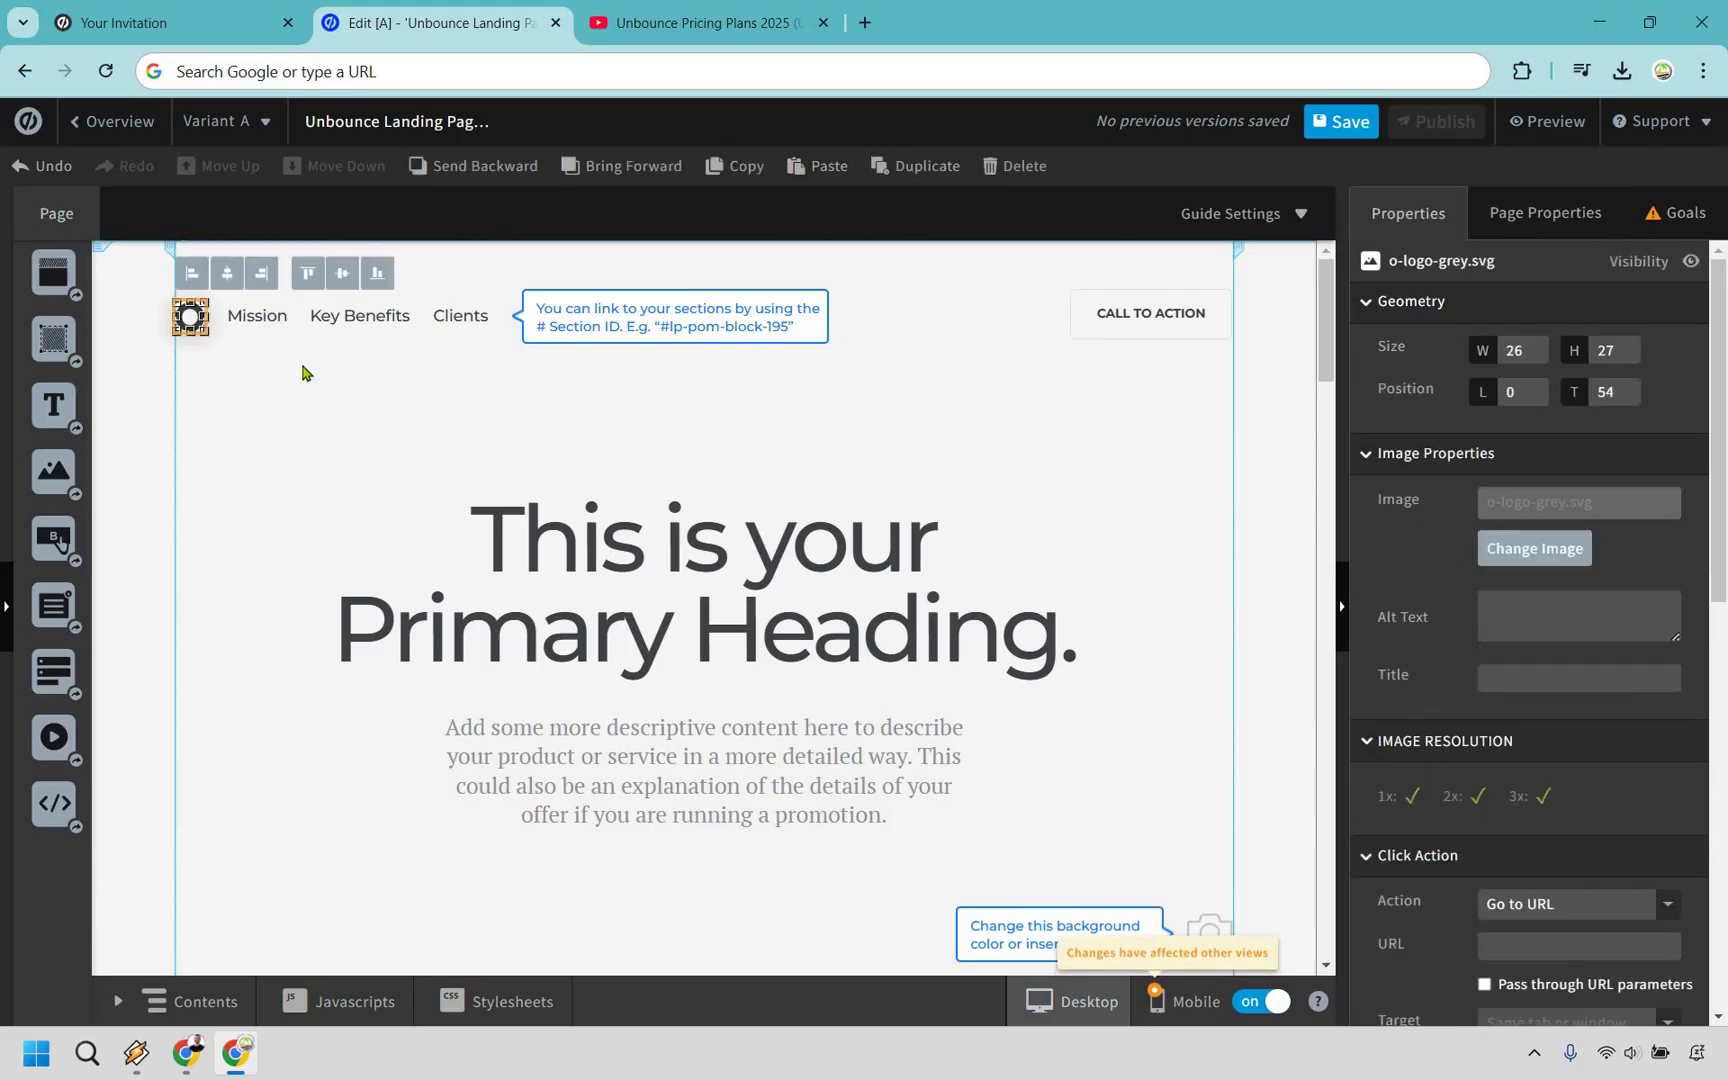
key("Delete")
Delete the Mission, Key Benefits and Clients navigation links from the page header.
left_click(265, 322)
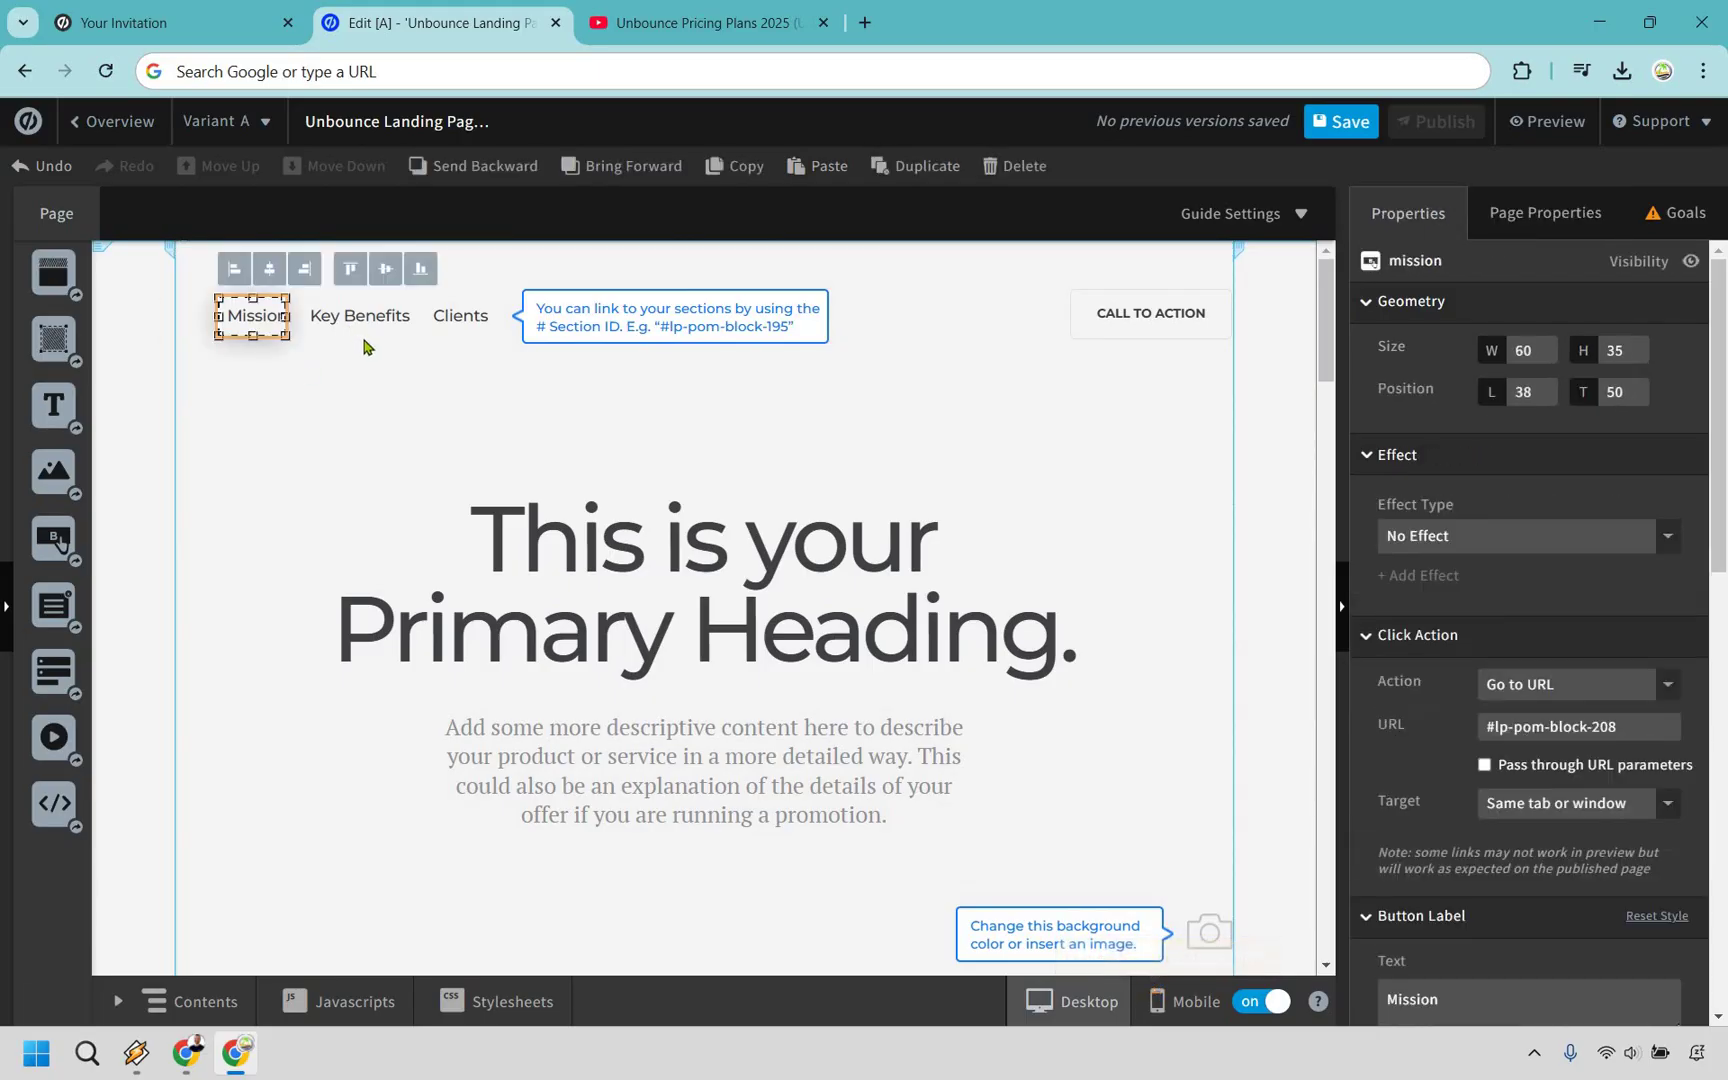
key("Delete")
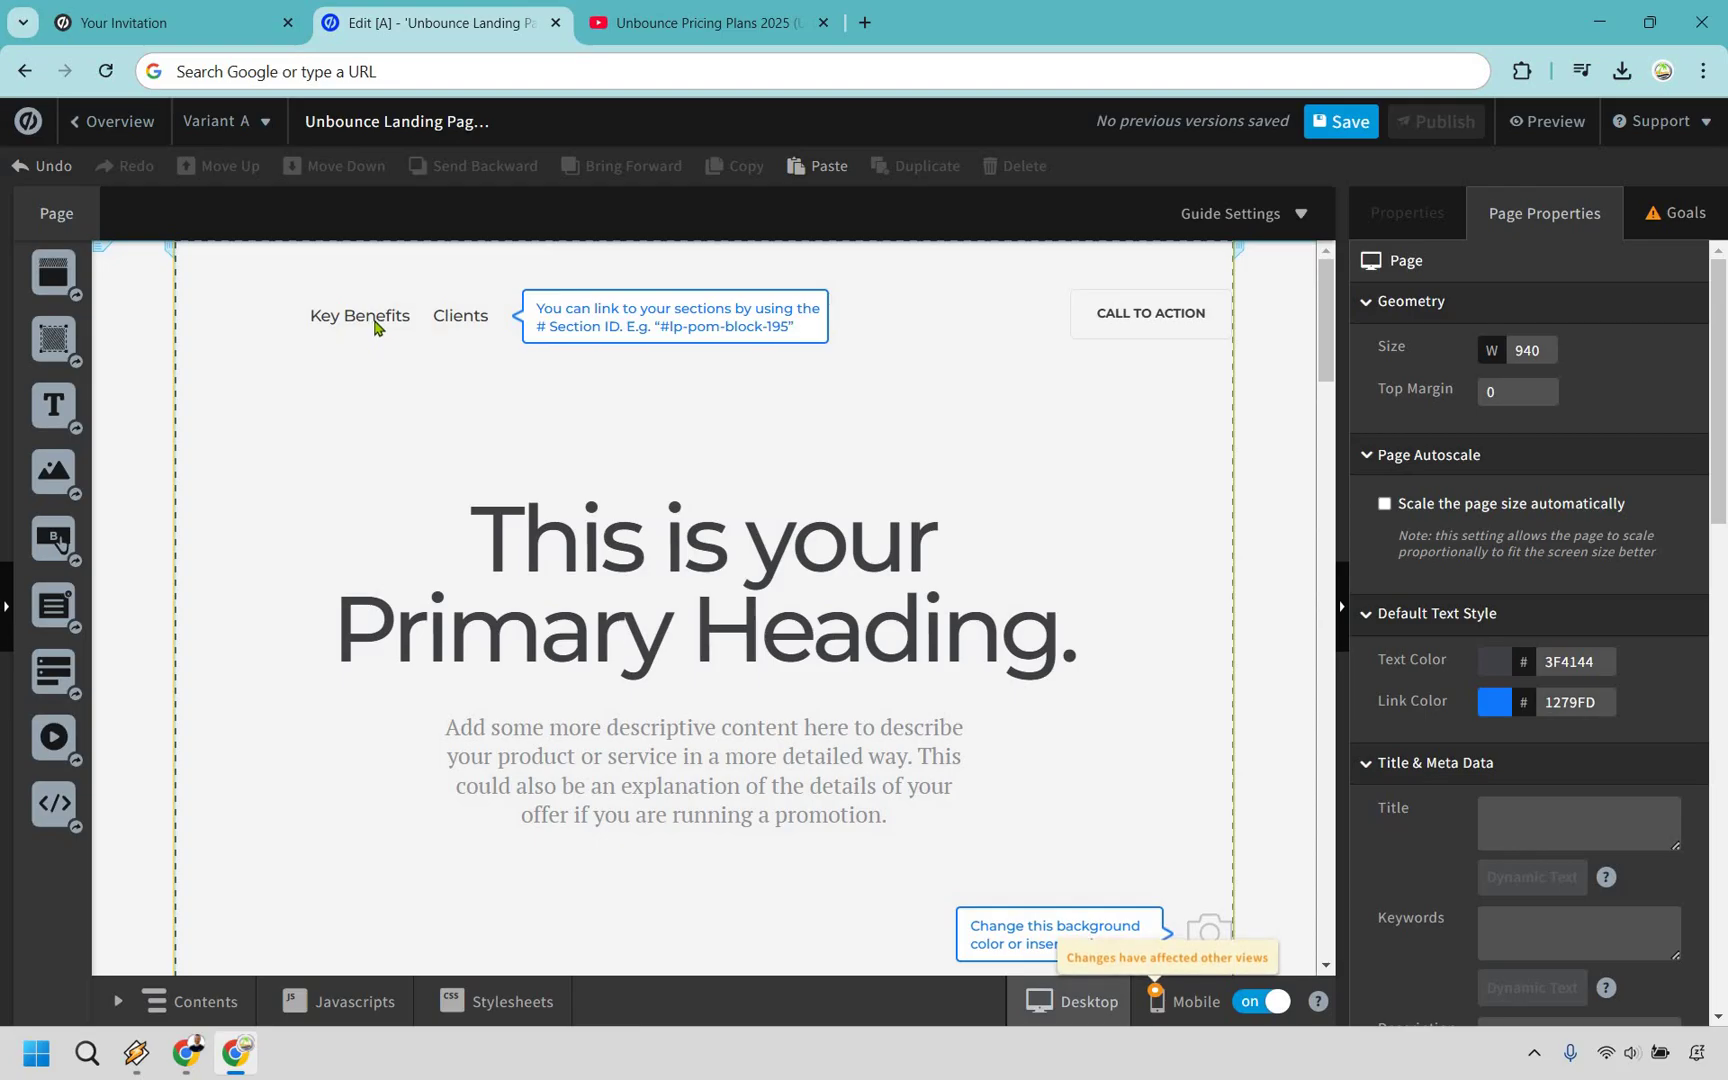
left_click(375, 327)
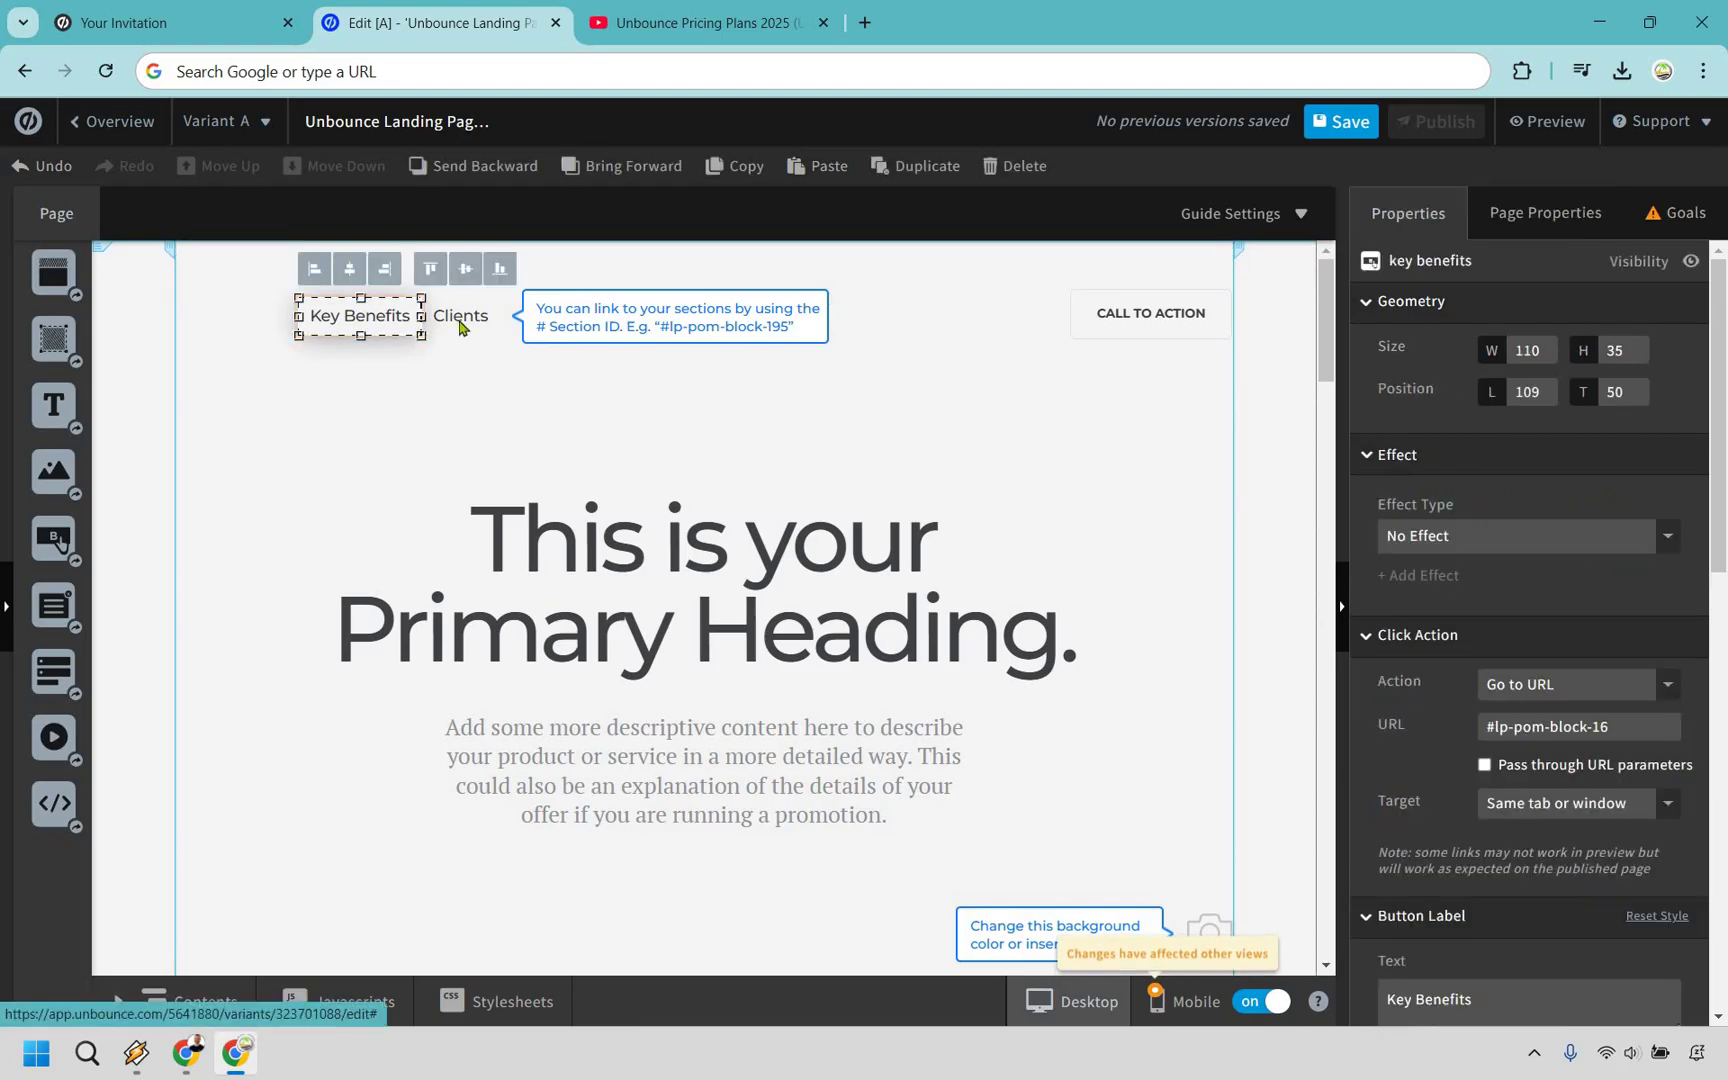
key("Delete")
Delete the callout about linking to sections and the CALL TO ACTION button from the page header.
left_click(597, 327)
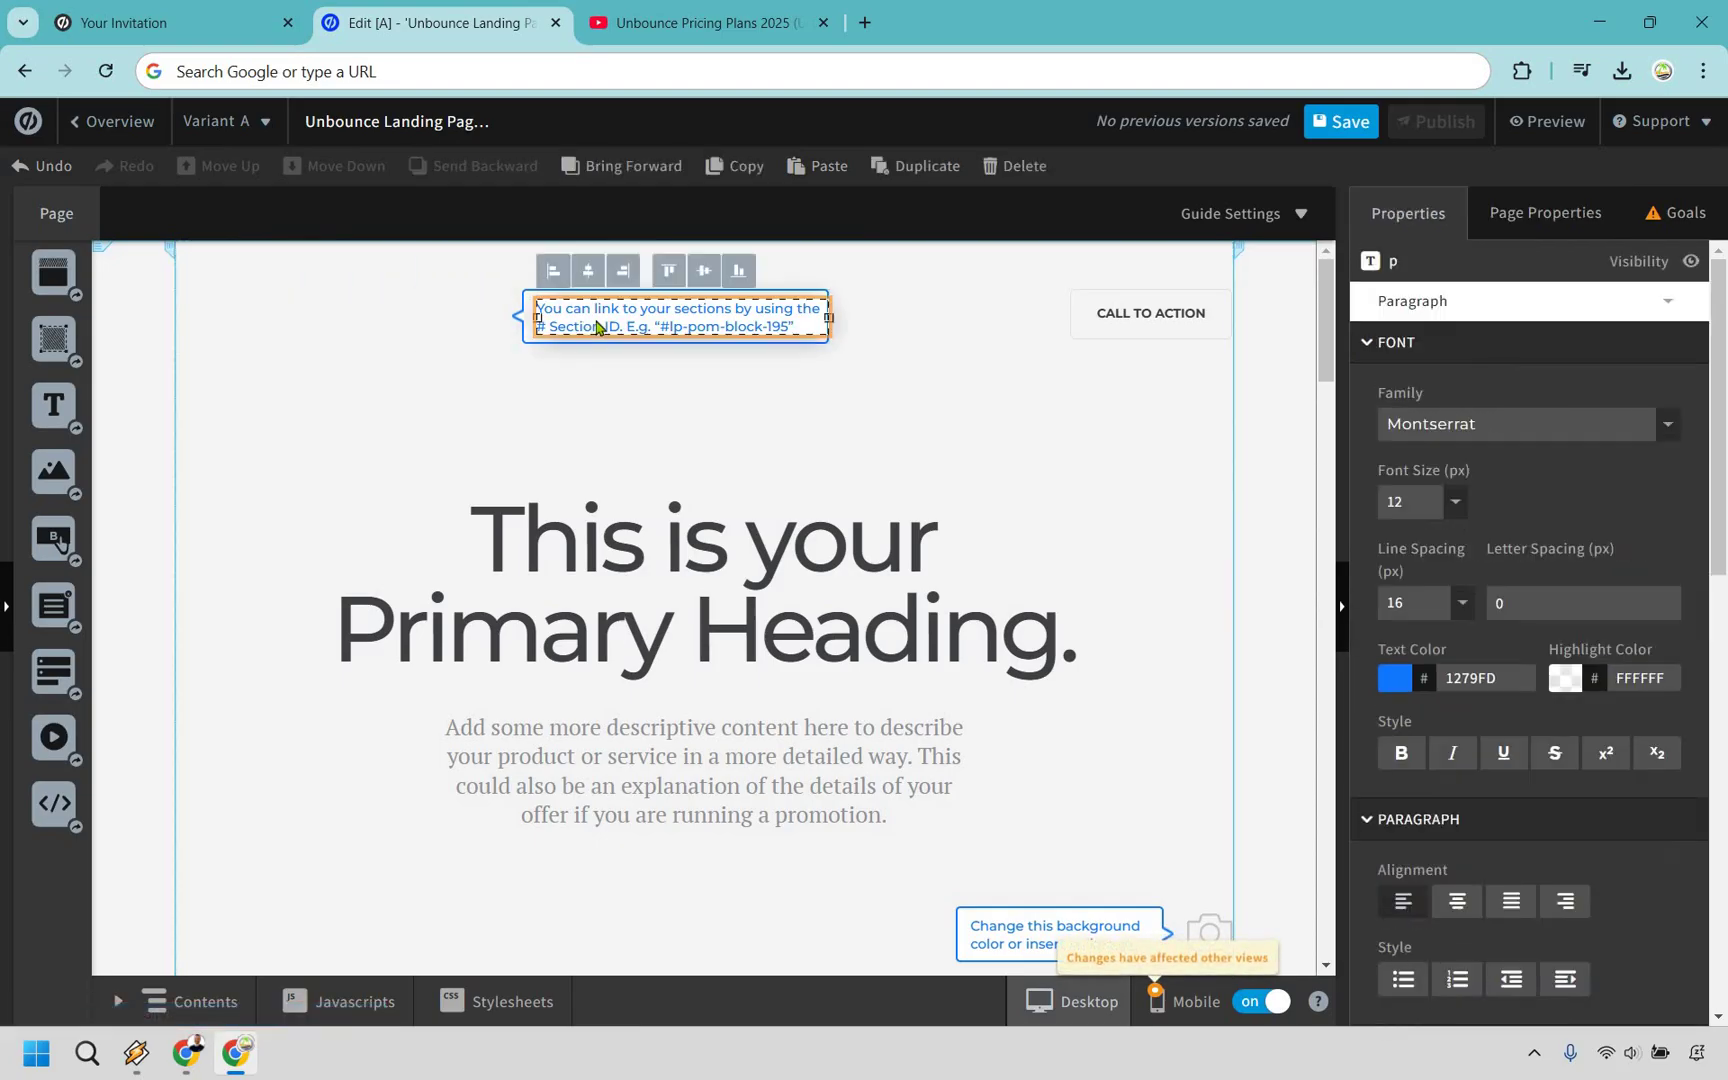
key("Delete")
left_click(597, 326)
key("Delete")
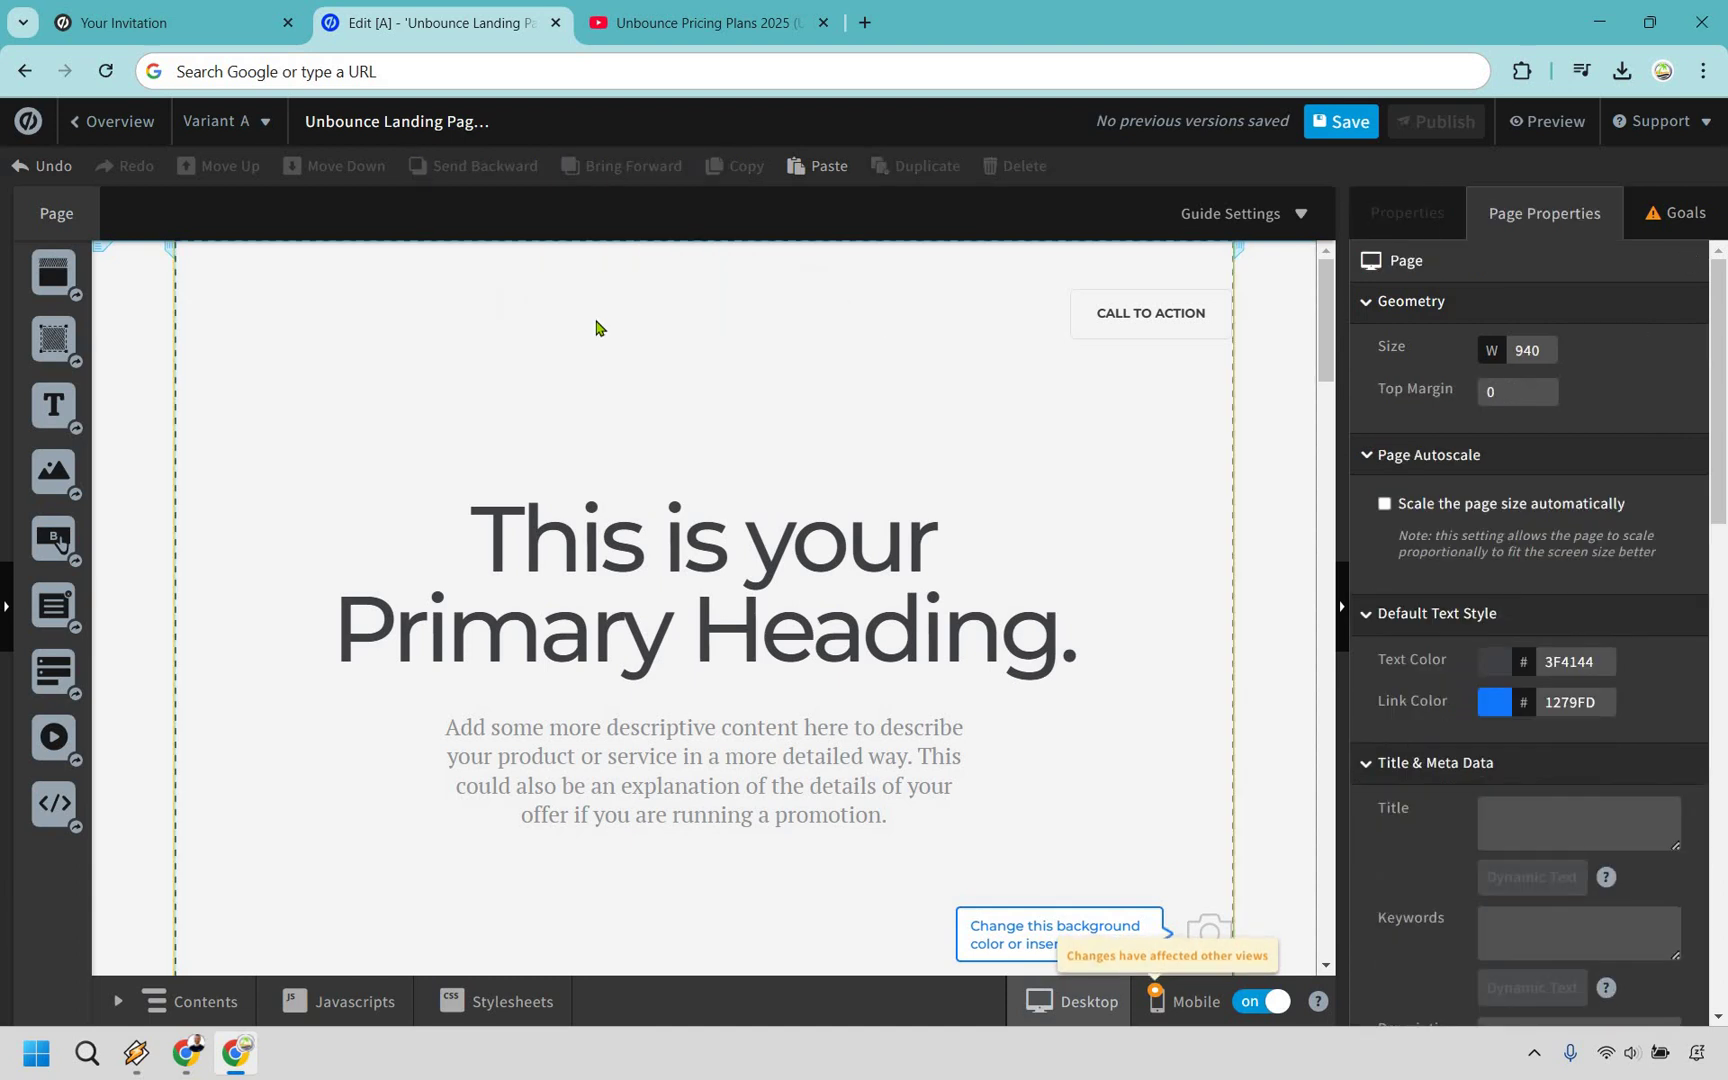
left_click(1110, 320)
key("Delete")
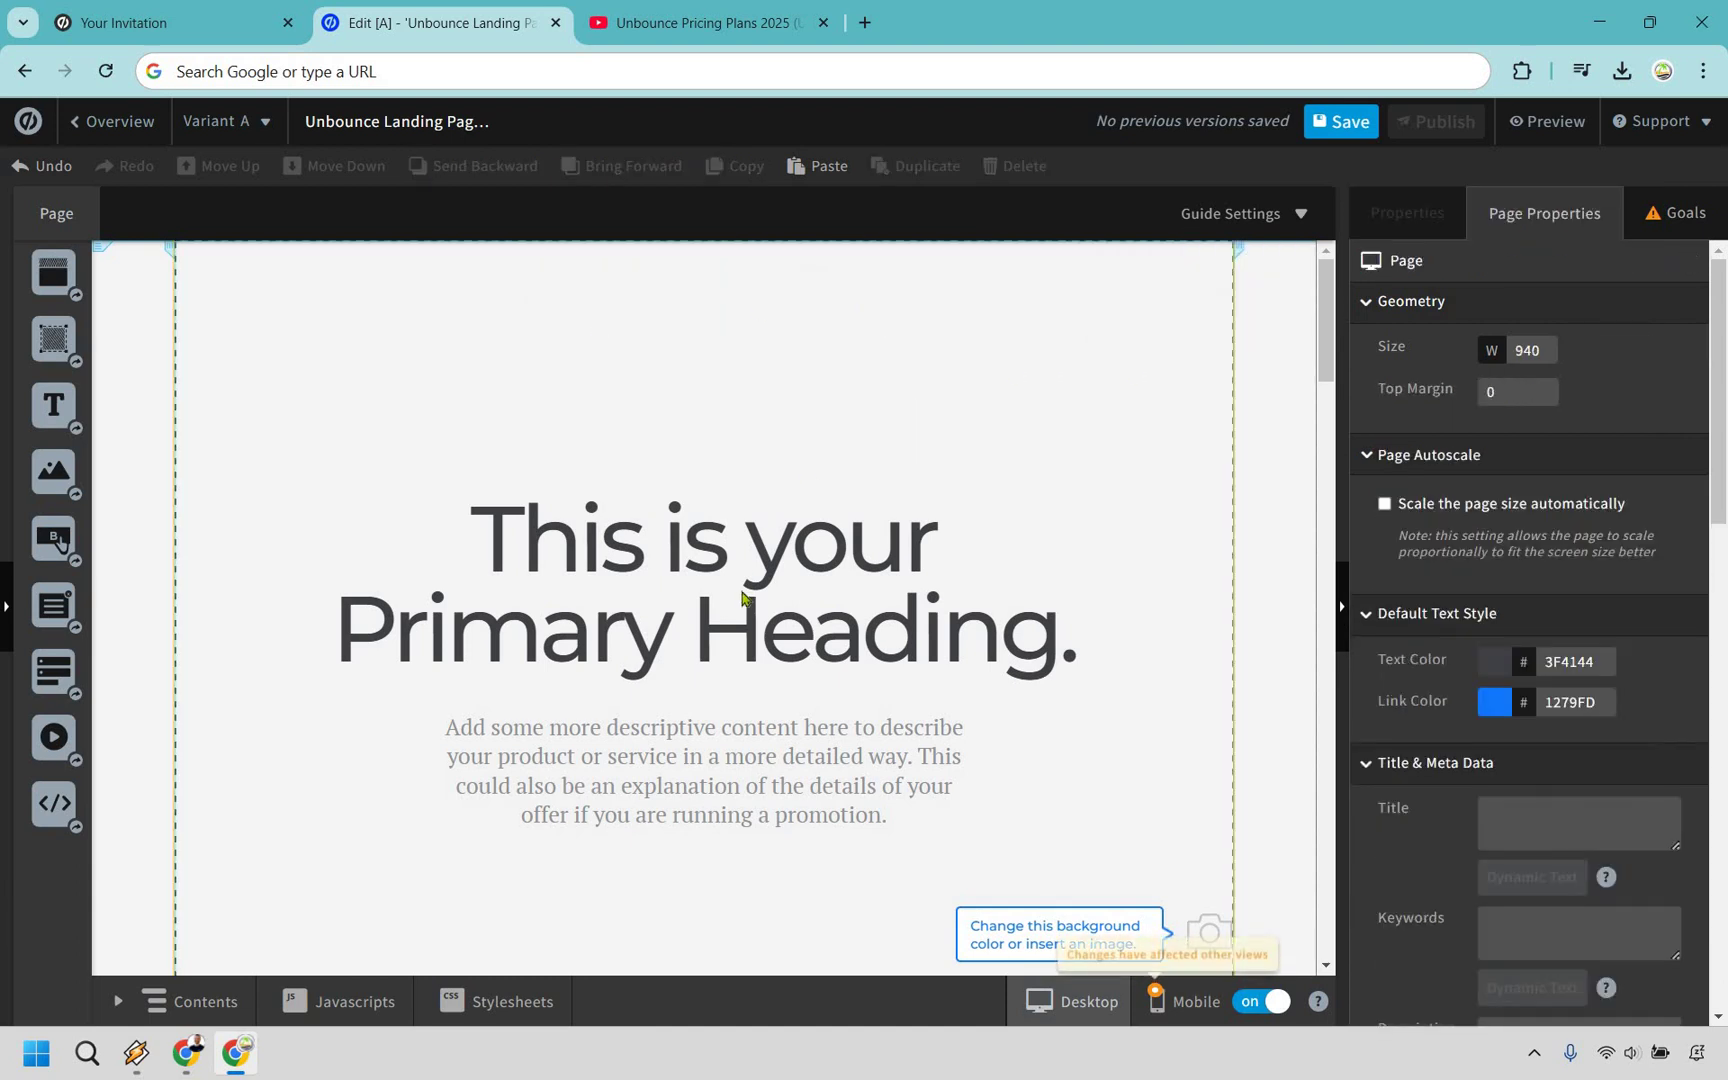
Move the primary heading up near the top of the cover section and place the descriptive paragraph directly beneath it.
left_click_drag(742, 597, 744, 338)
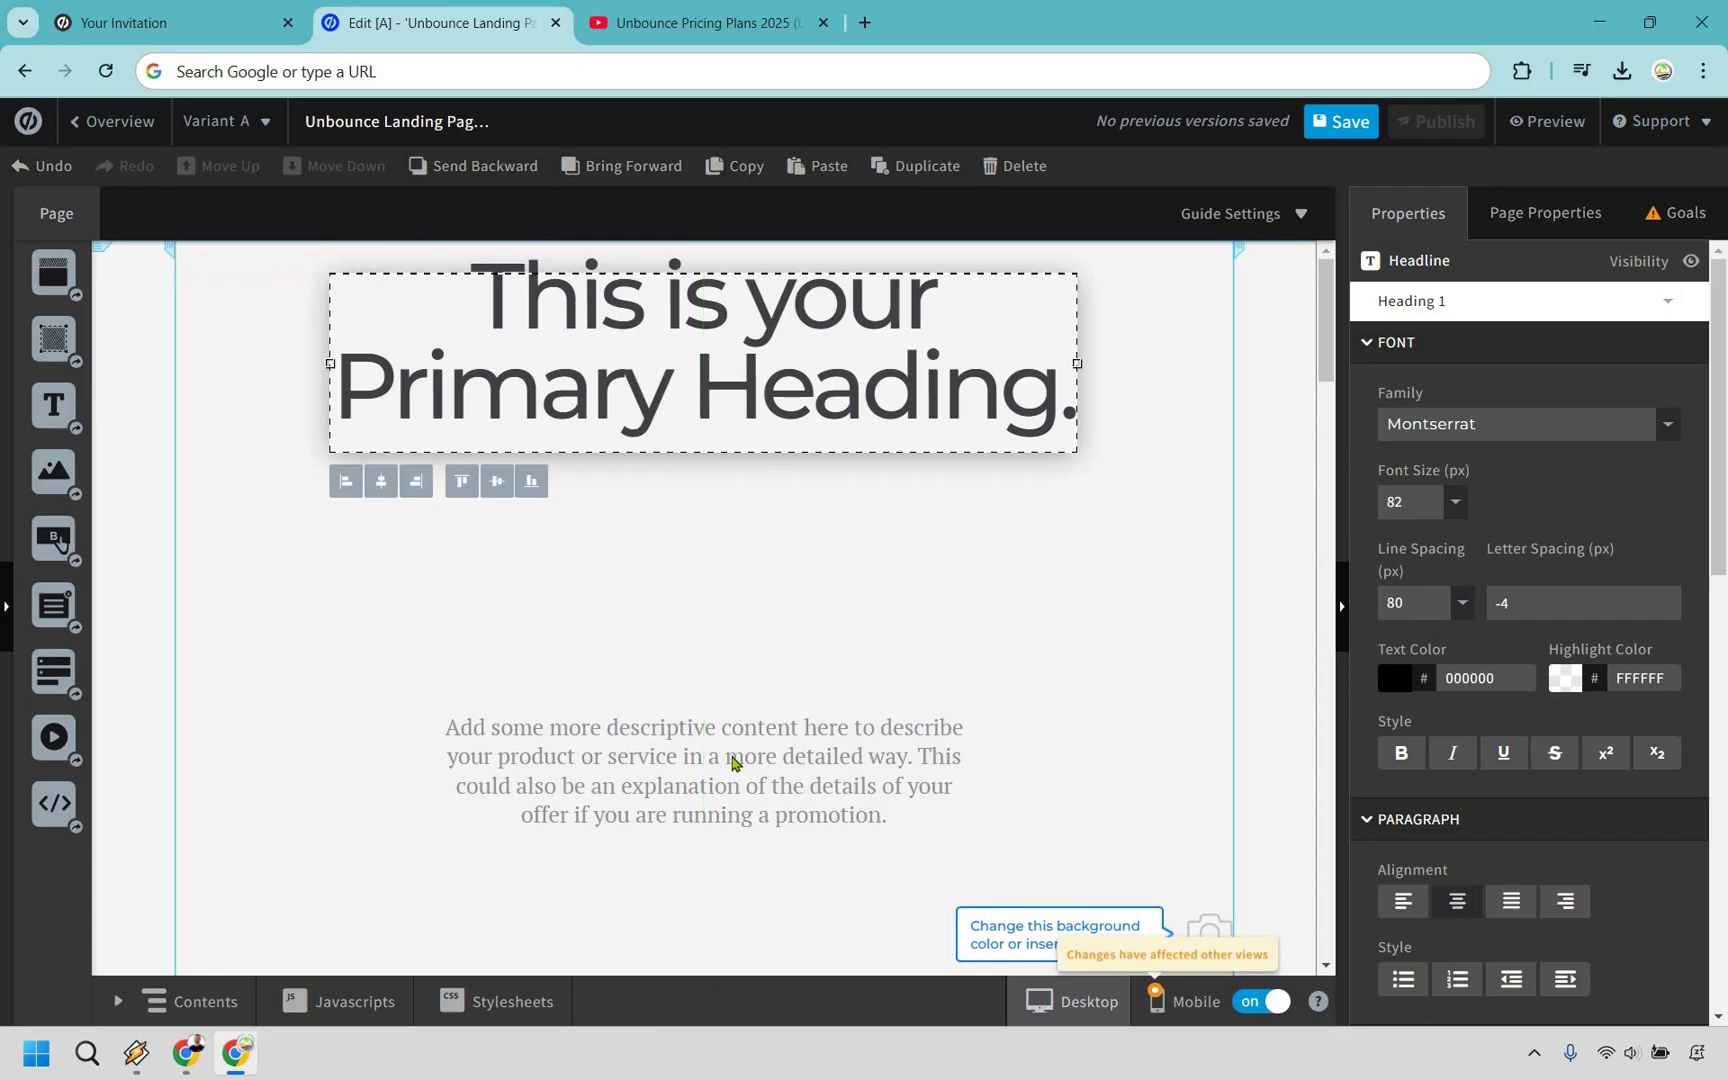
left_click_drag(745, 540, 727, 507)
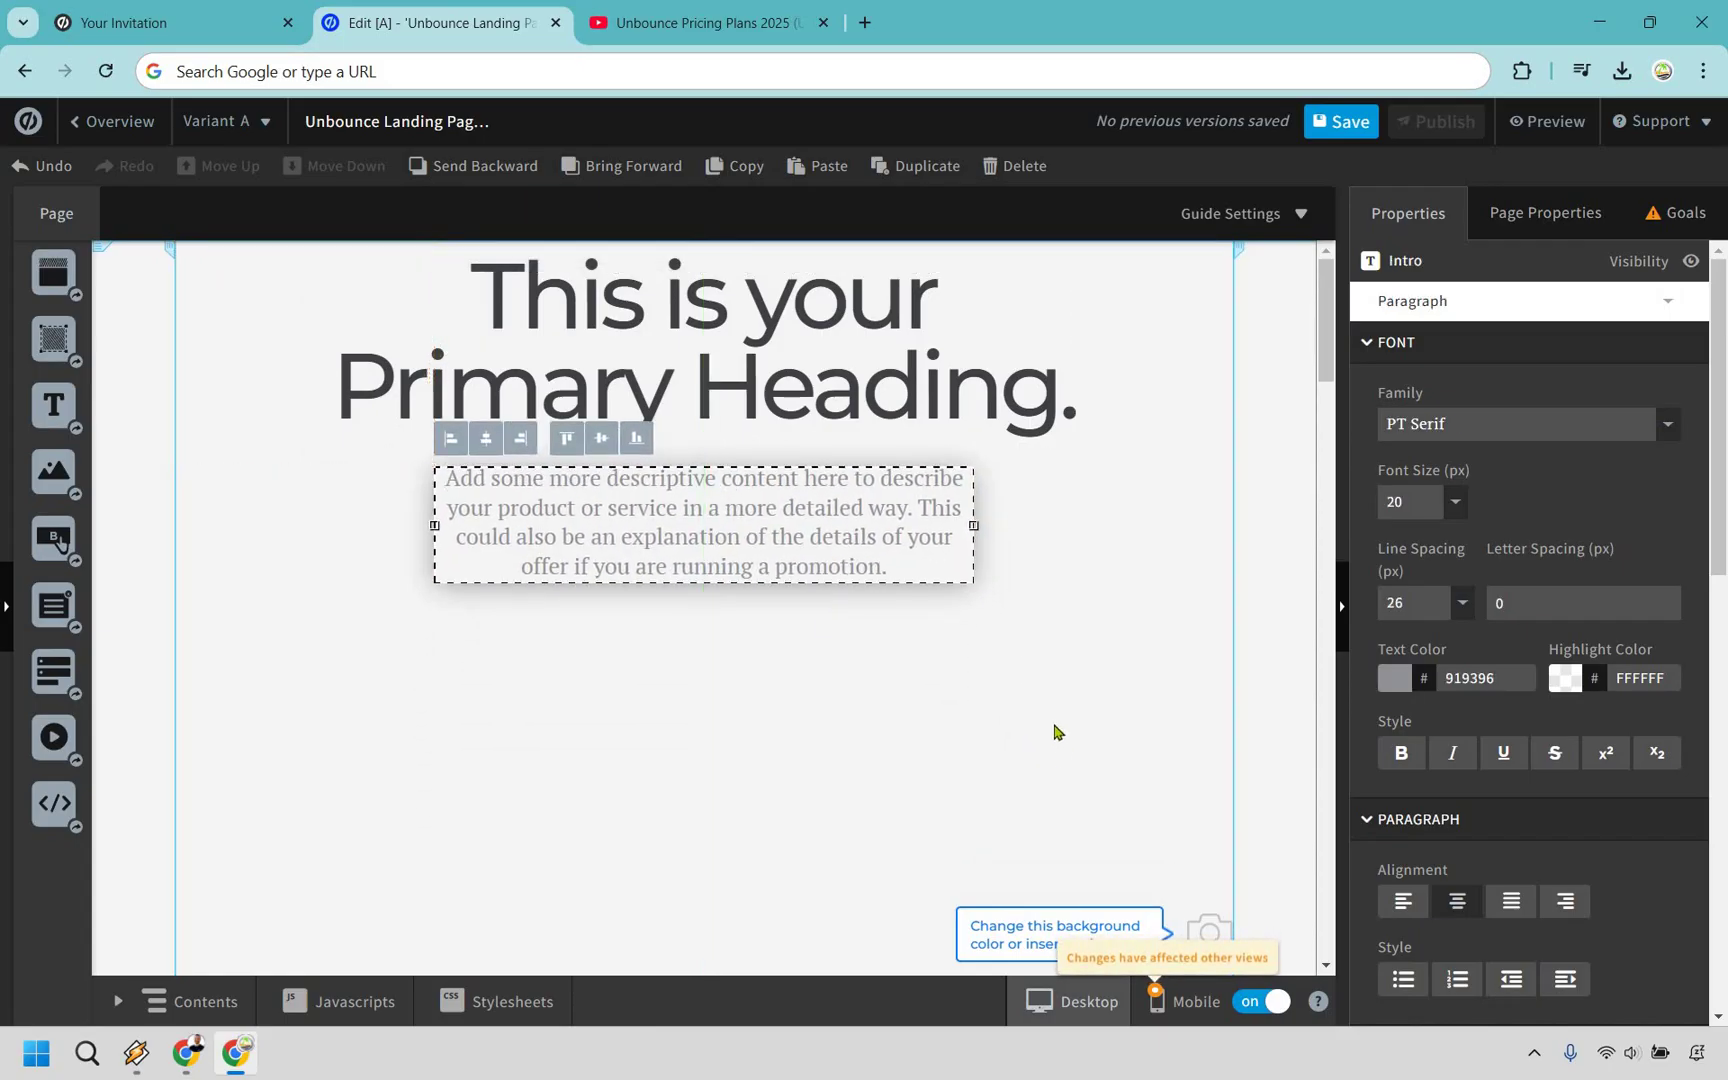
left_click(1052, 694)
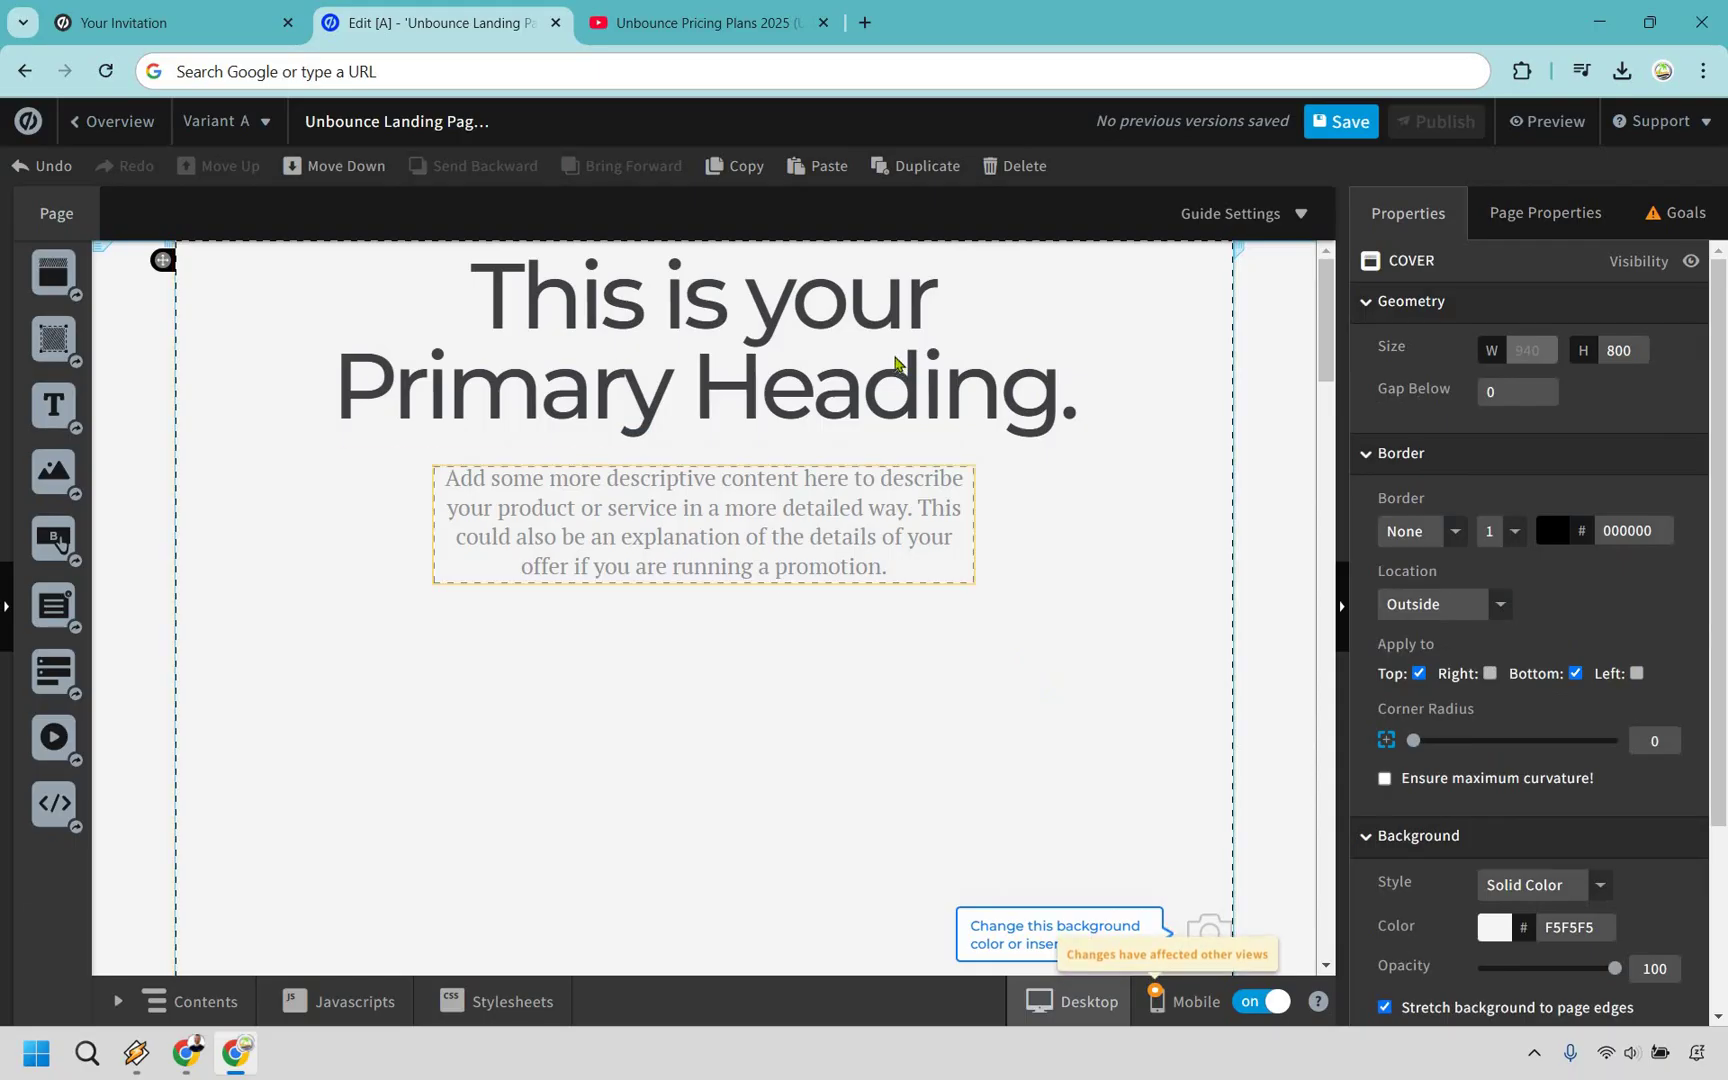
left_click(897, 368)
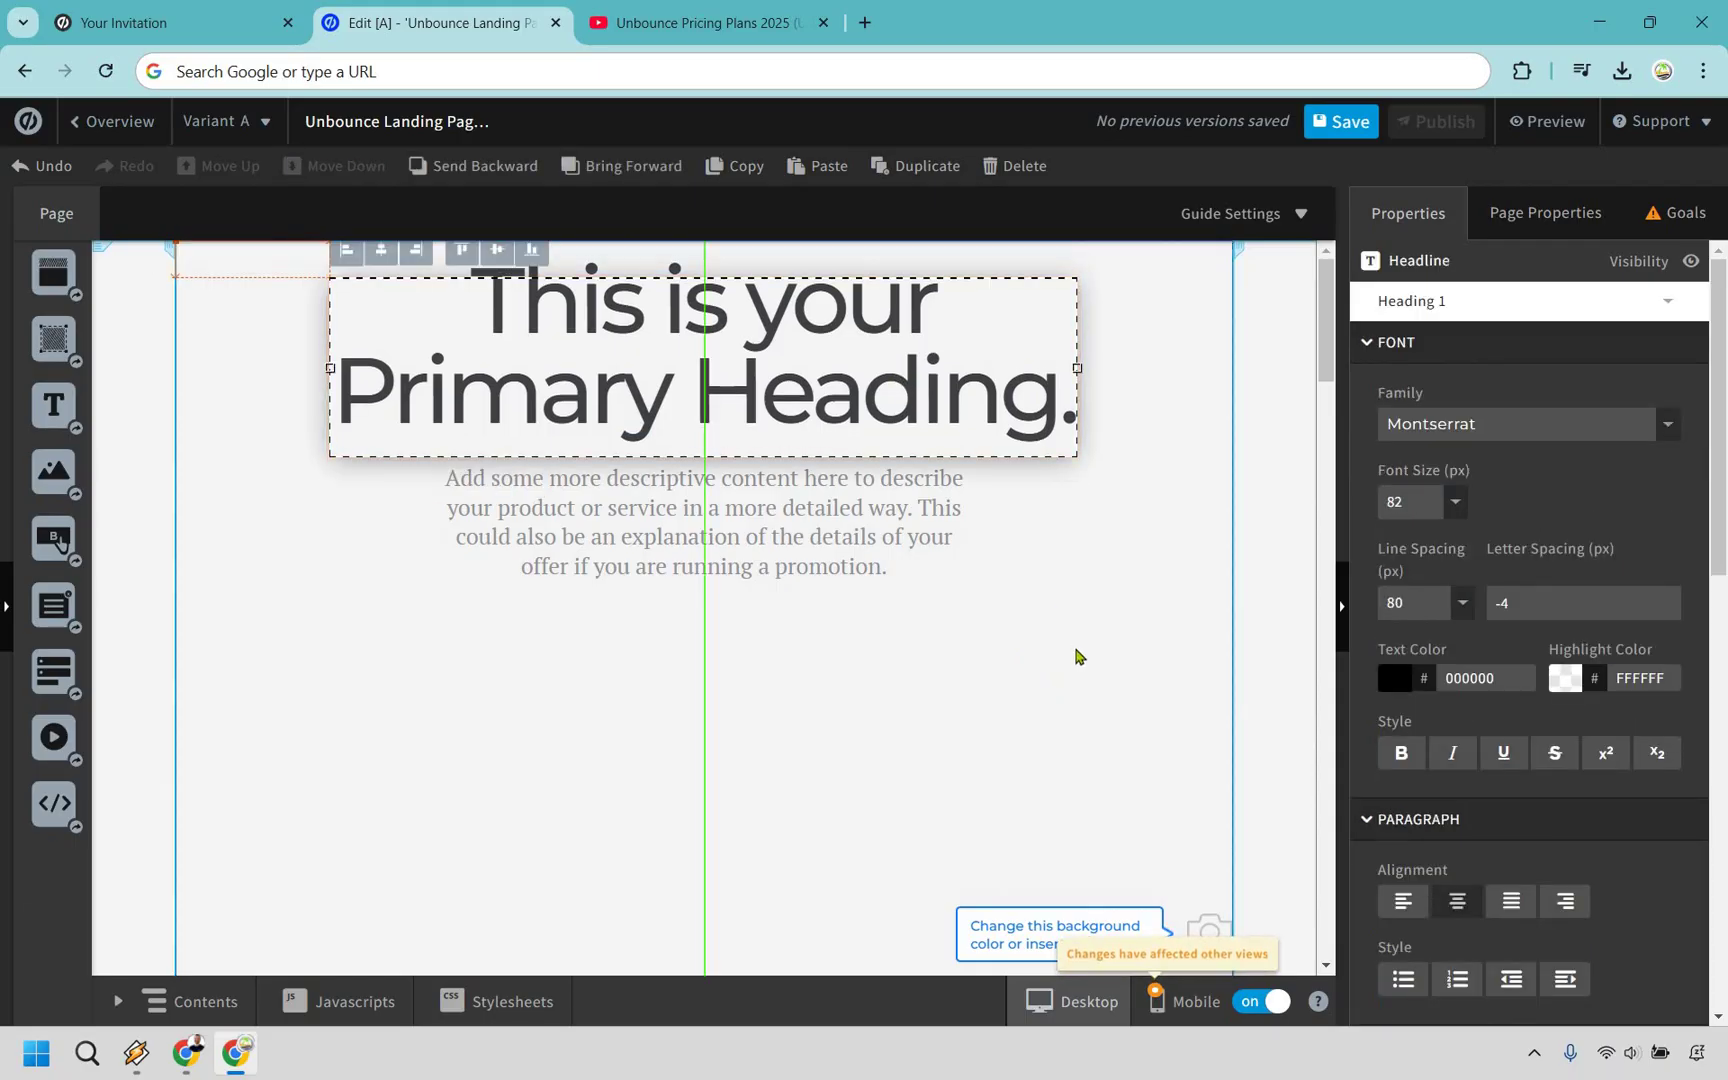
left_click(762, 262)
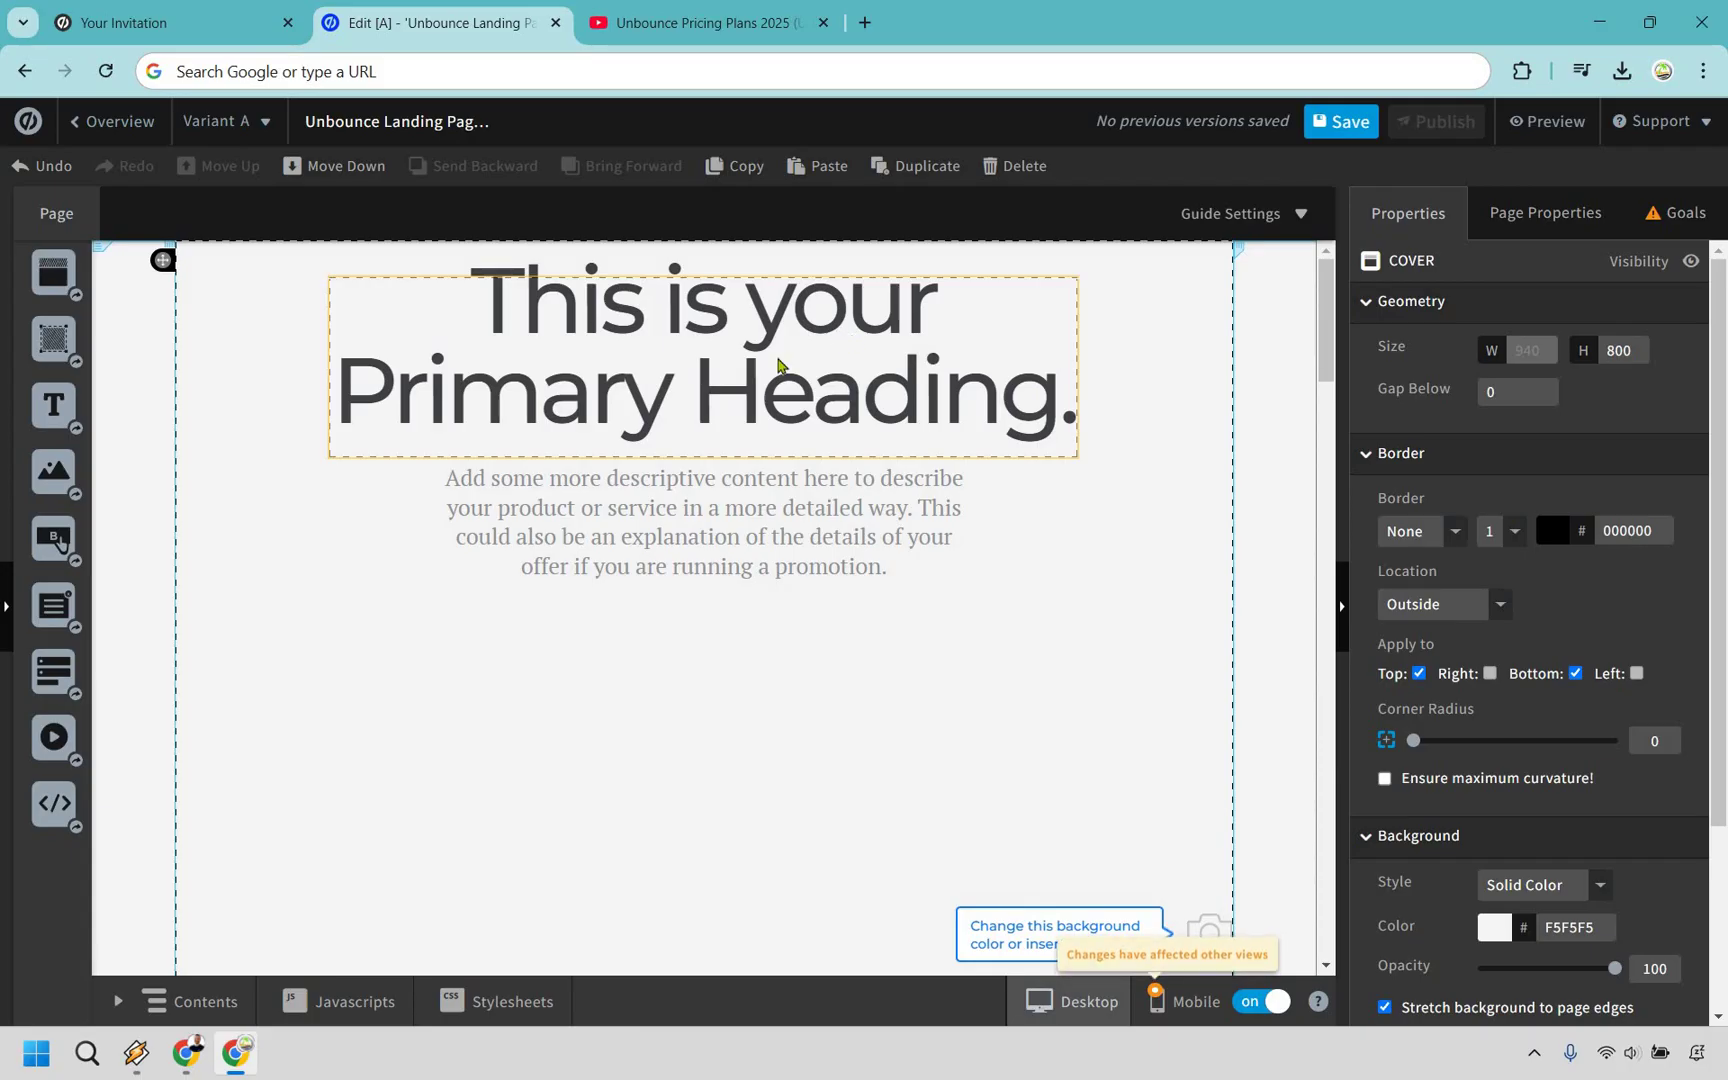
Replace the primary heading text with "How To Get An Unbounce Discount".
double_click(787, 353)
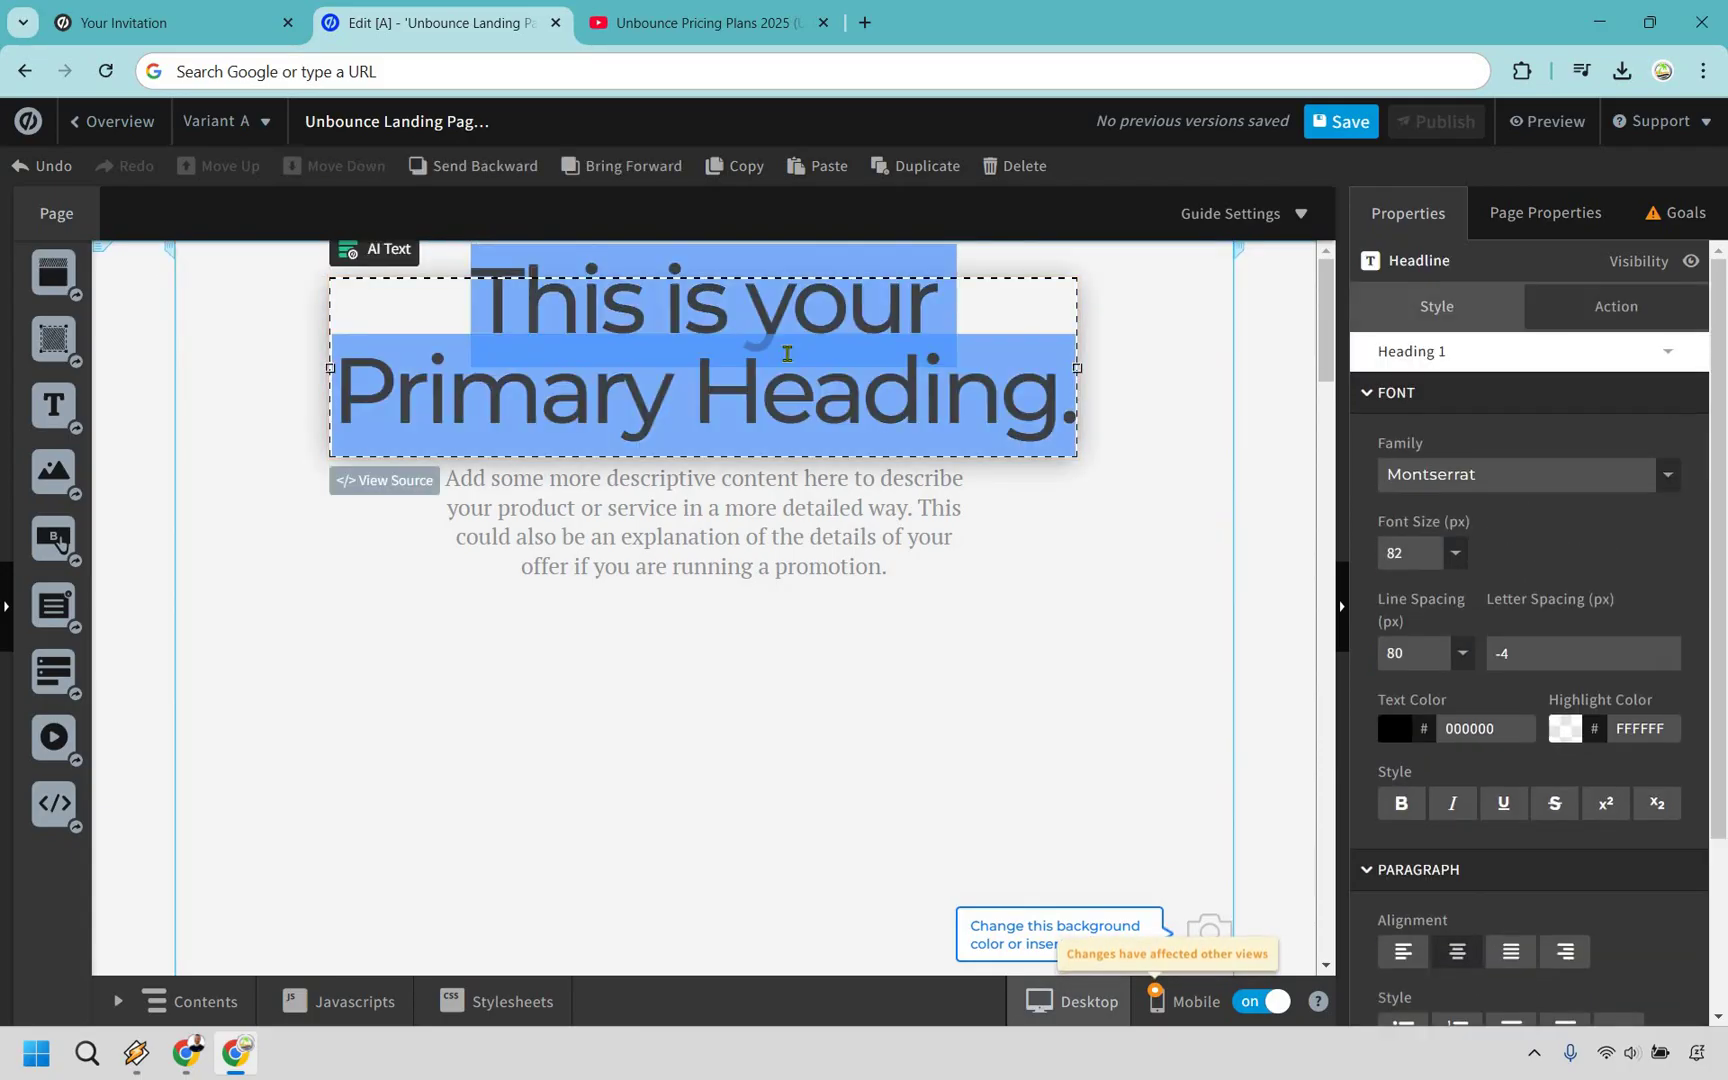
type("How To")
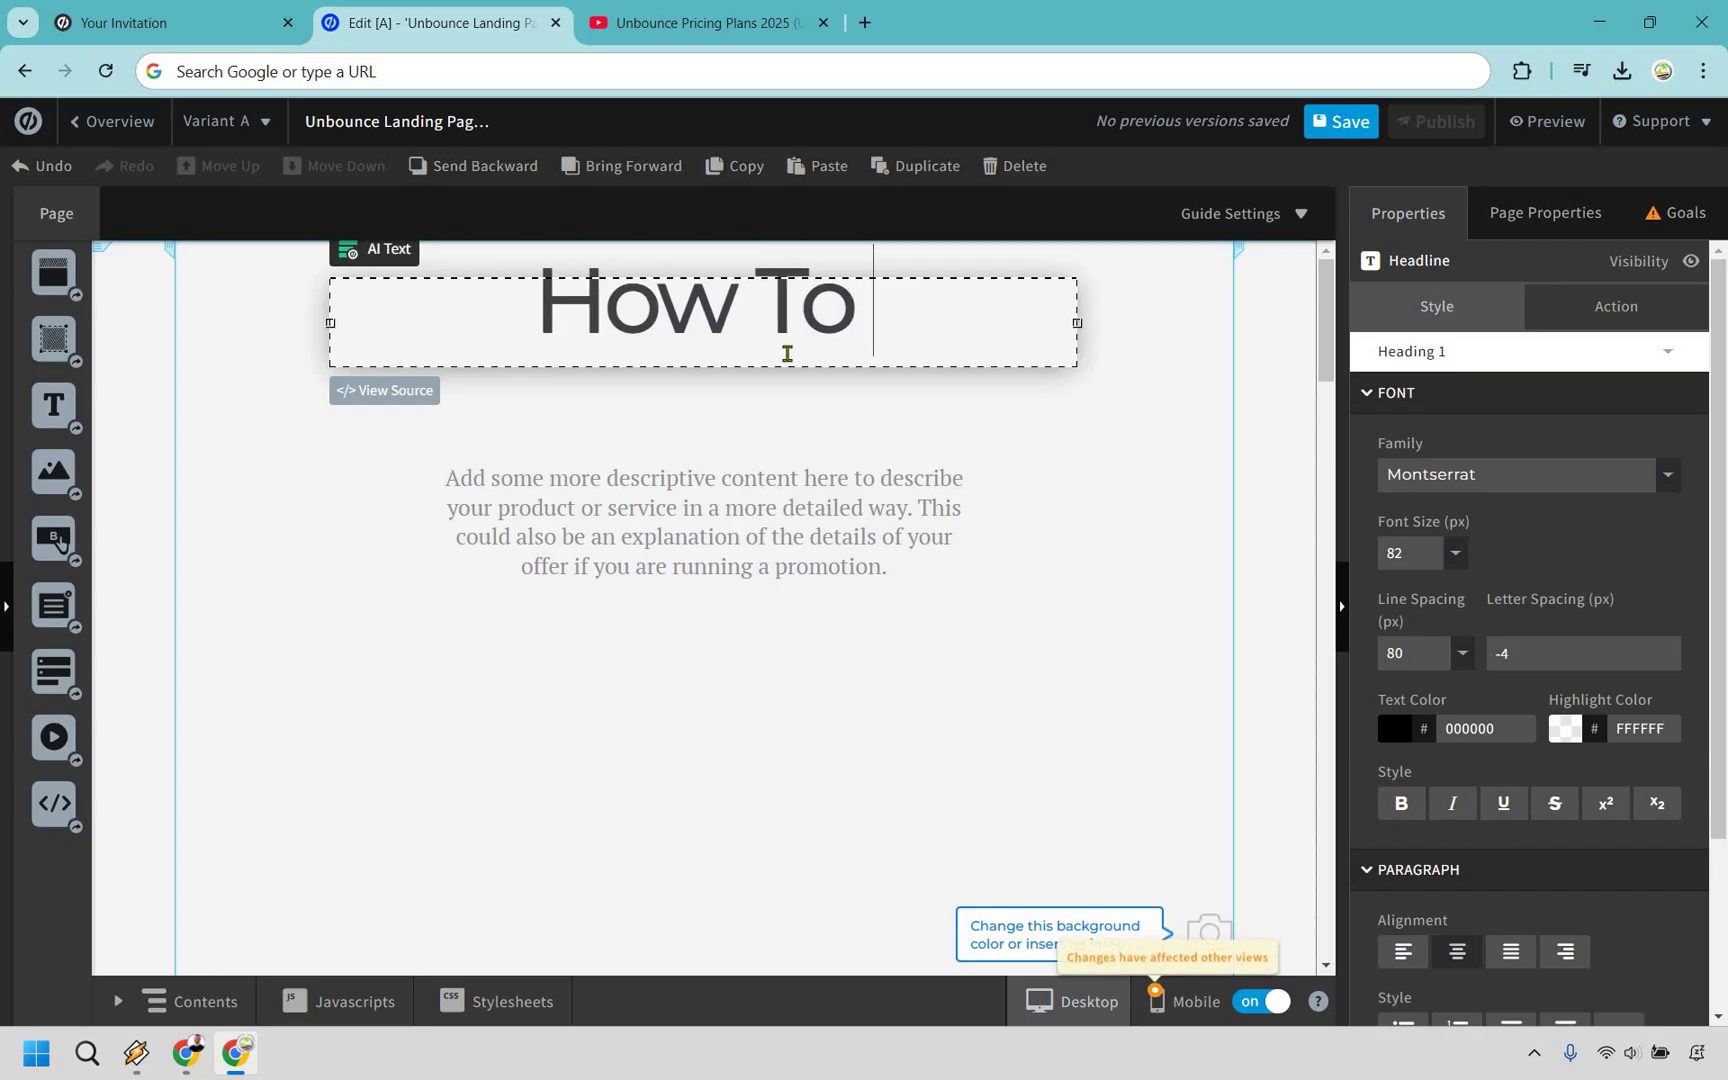
type(" Get An U")
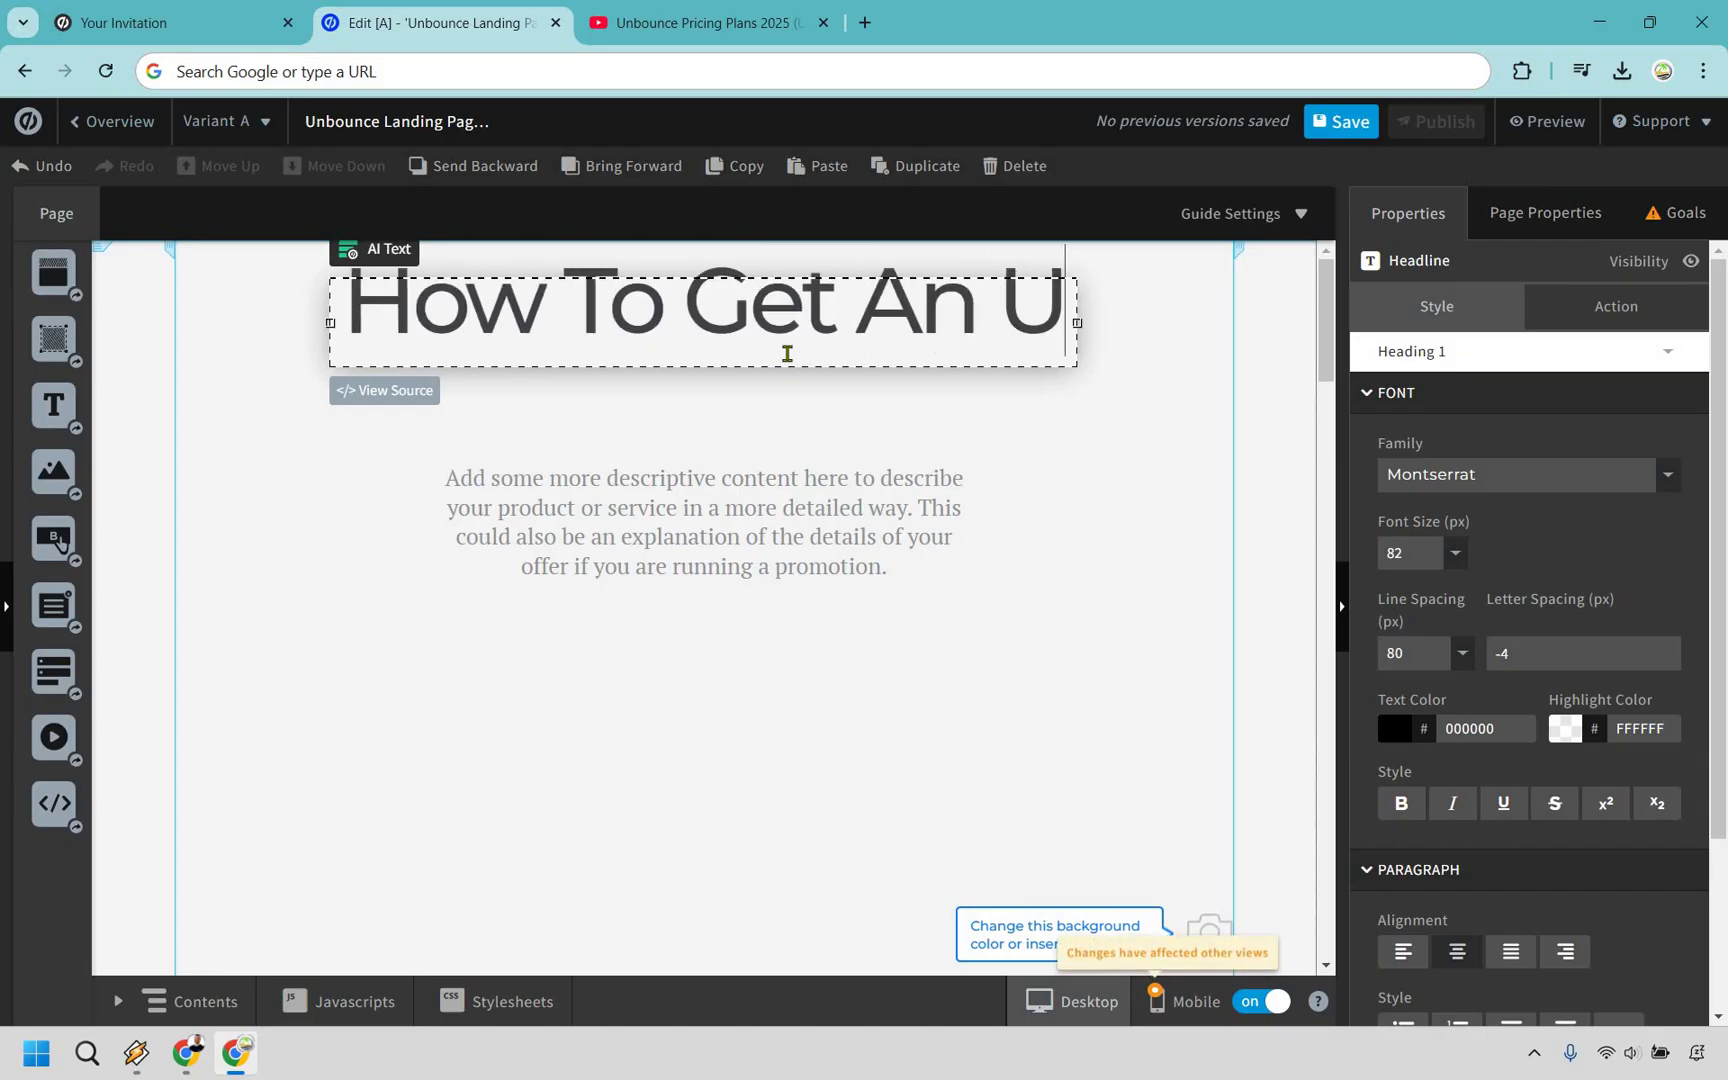
type("nboucne")
key("BackSpace")
key("BackSpace")
key("BackSpace")
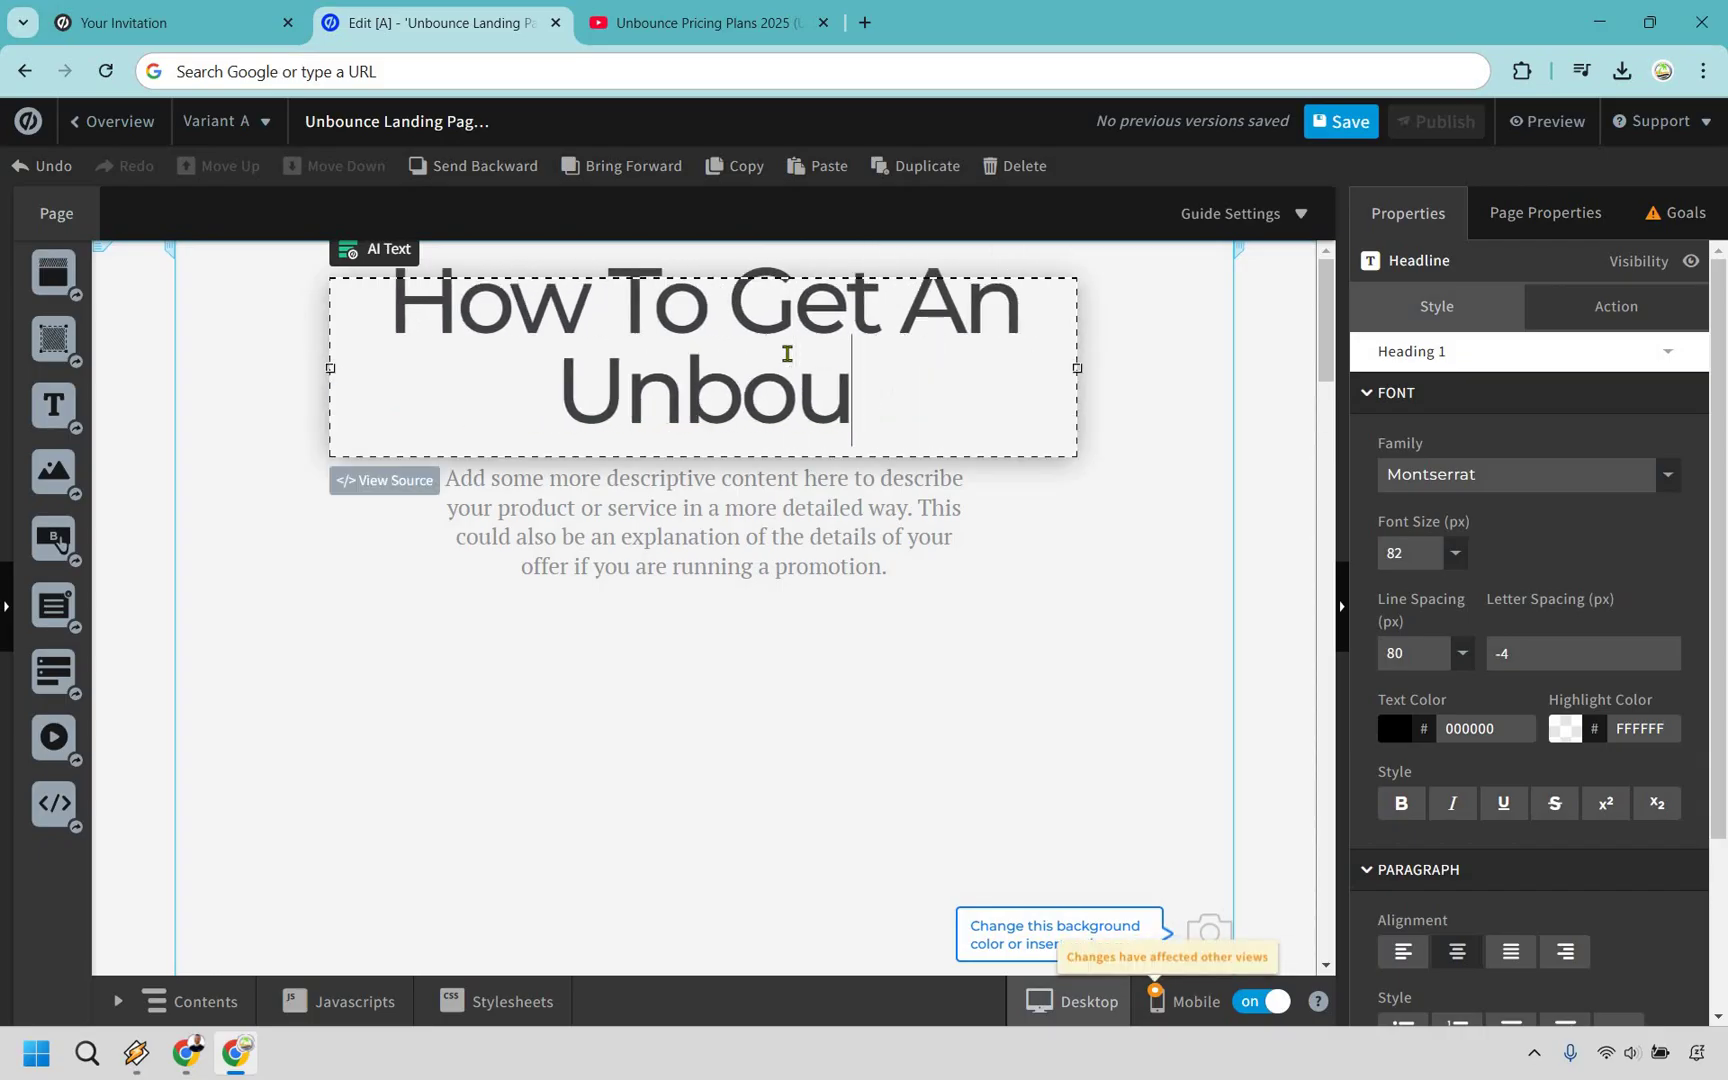
type("nce Dico")
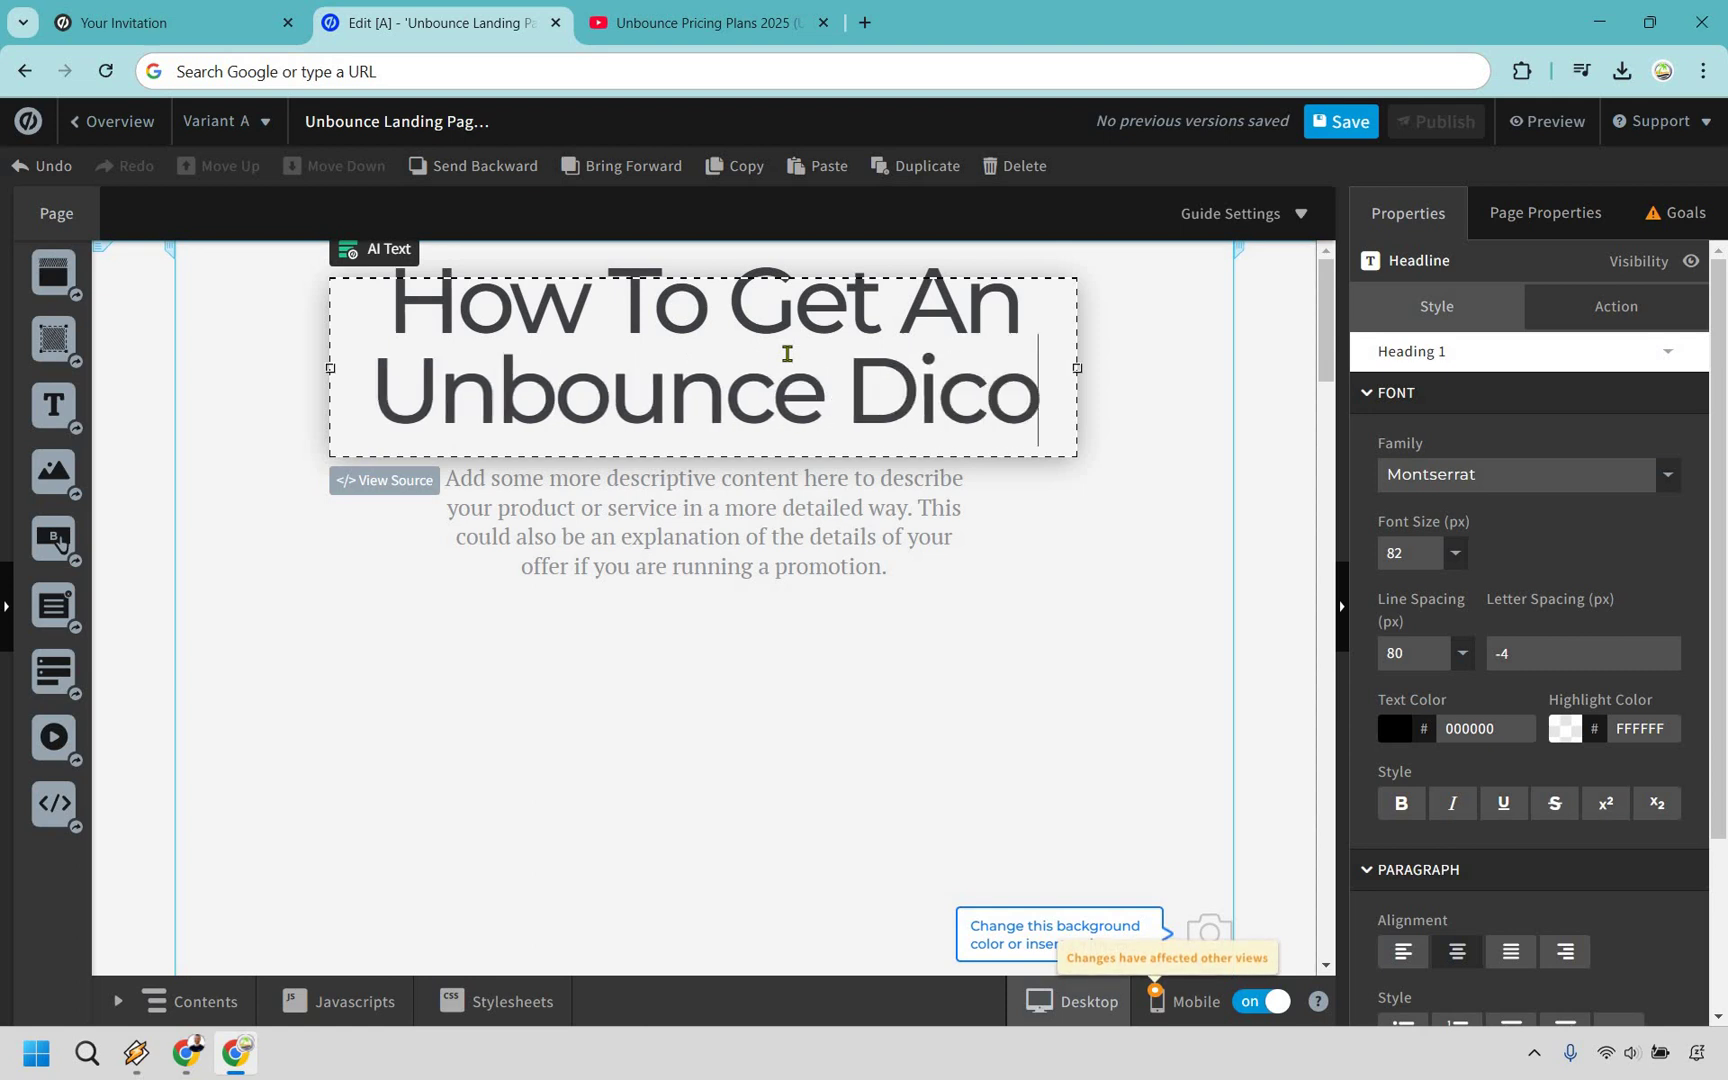
key("BackSpace")
key("BackSpace")
type("scount")
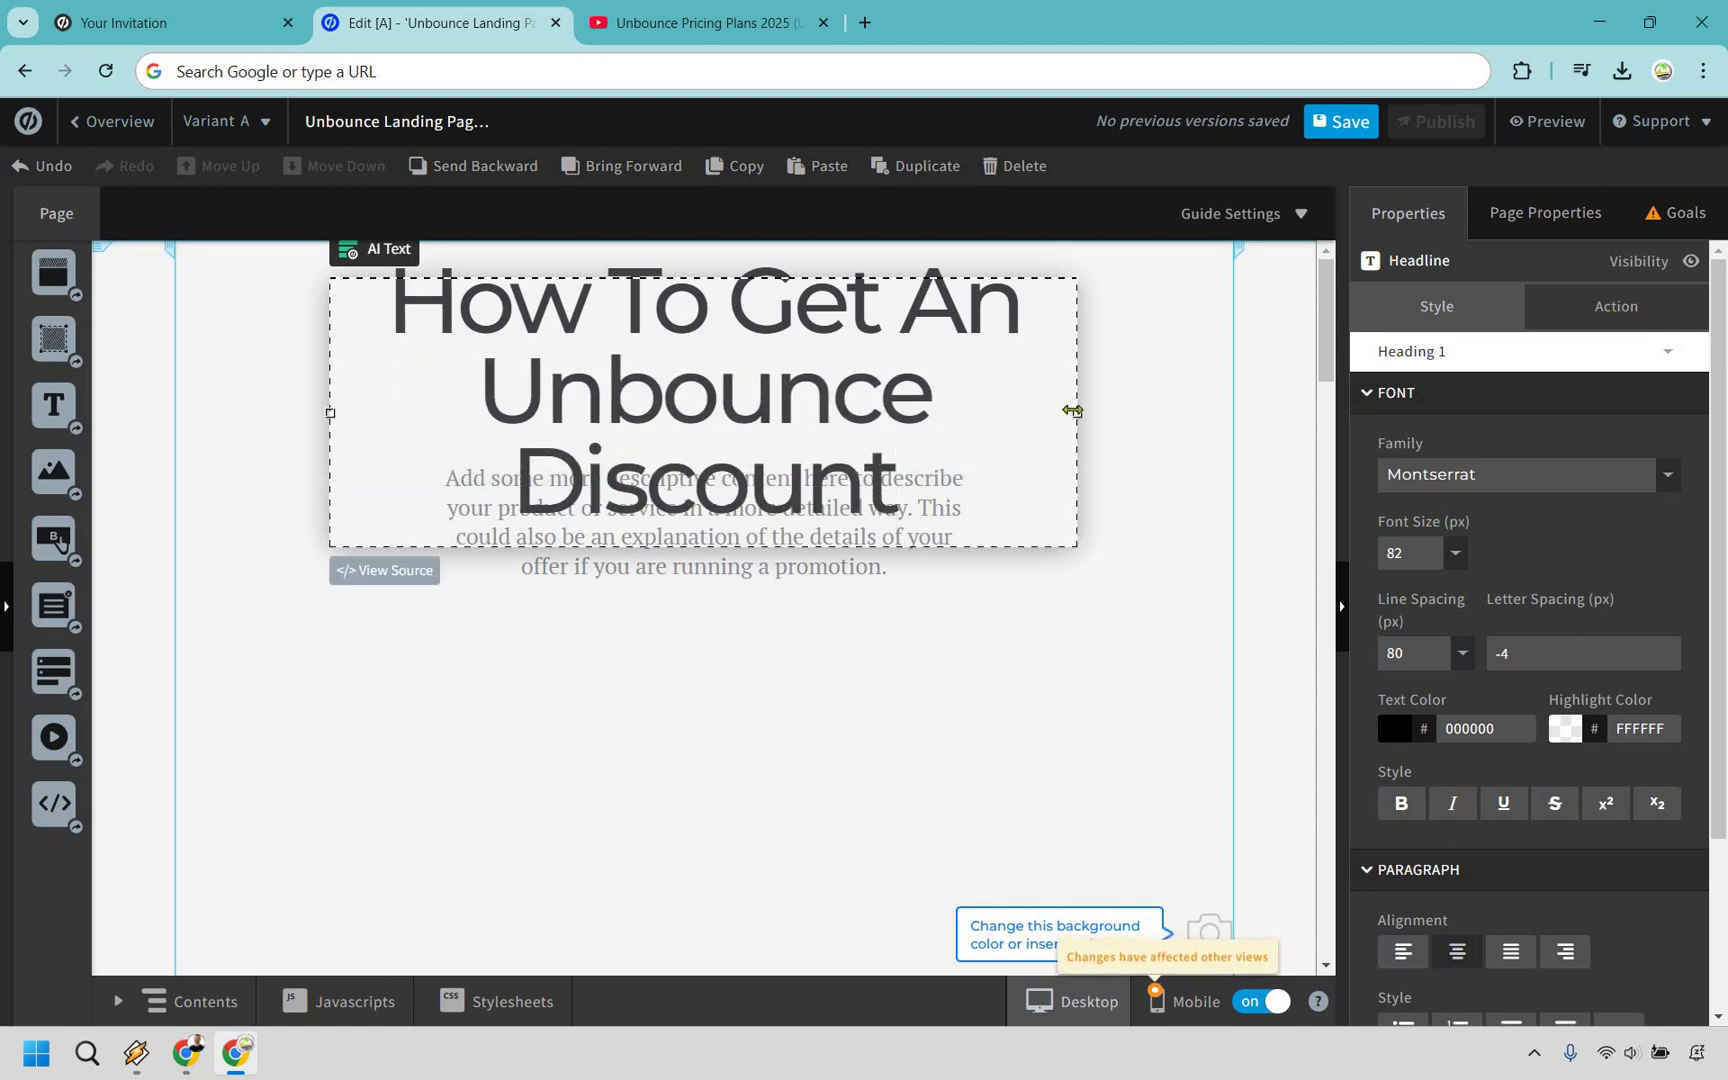
Widen the headline text box on both sides to span the full page width.
left_click_drag(1088, 412, 1230, 401)
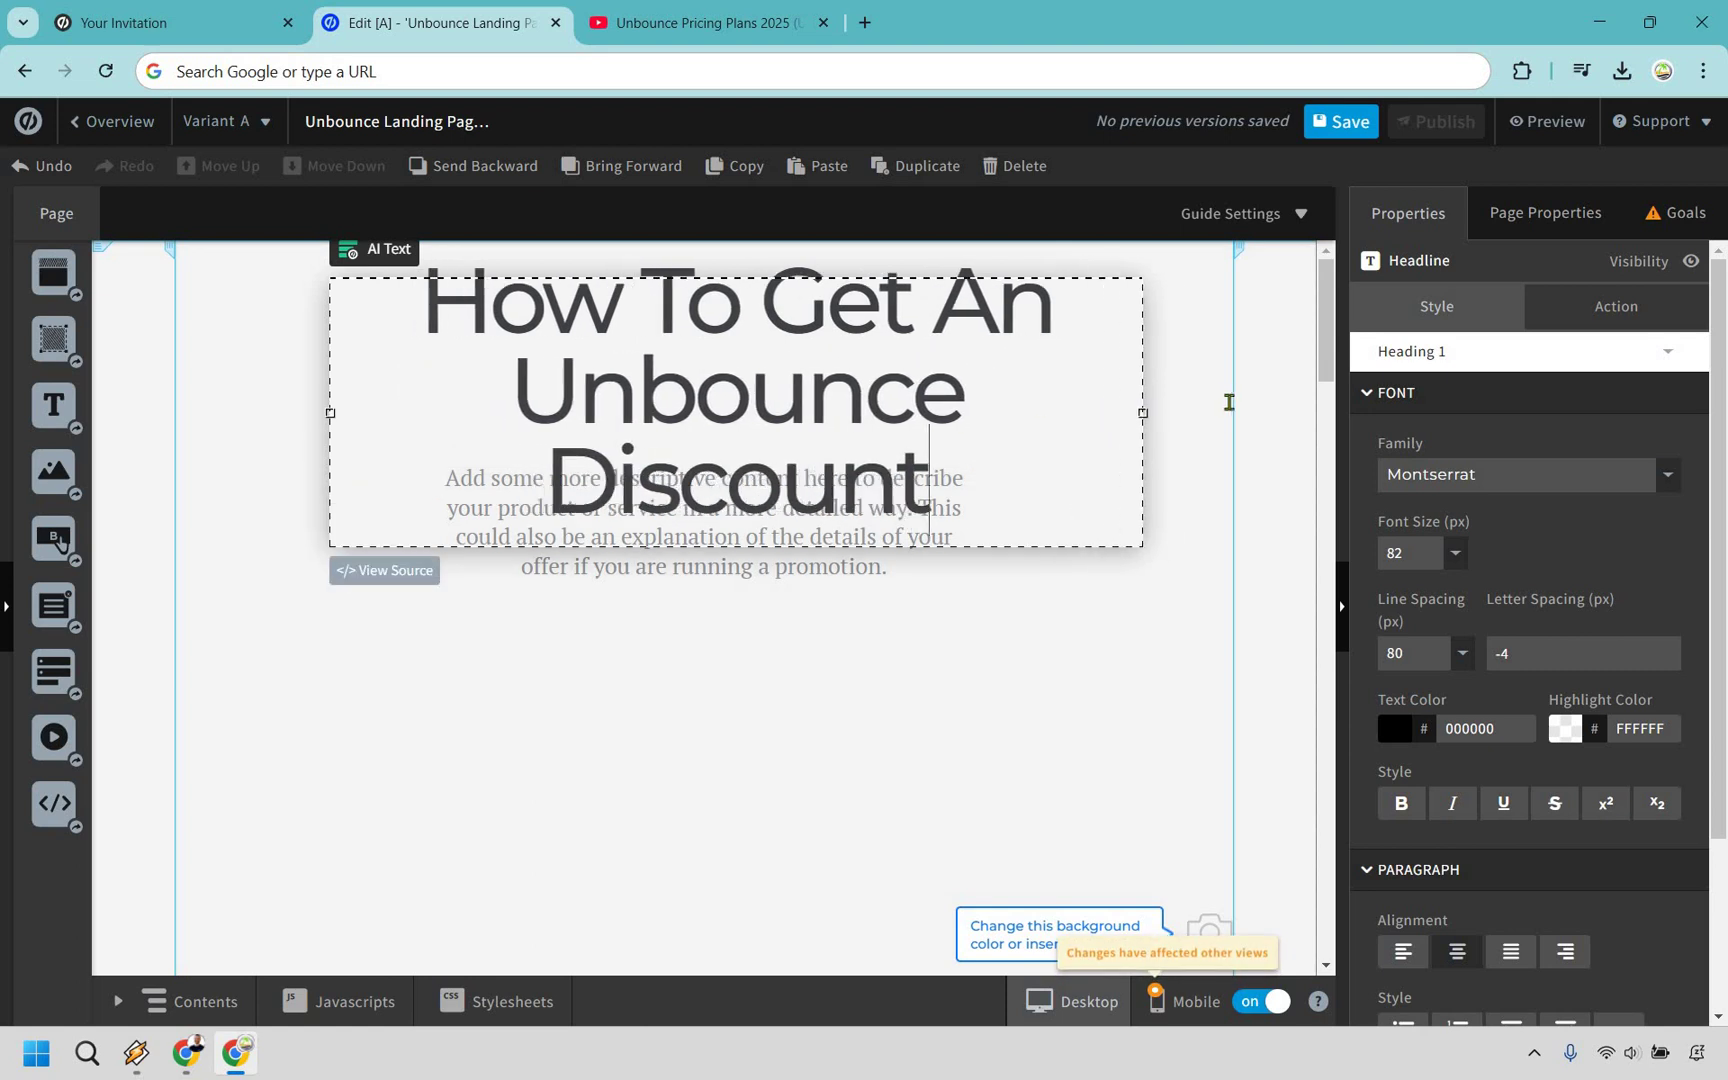
left_click_drag(330, 368, 176, 367)
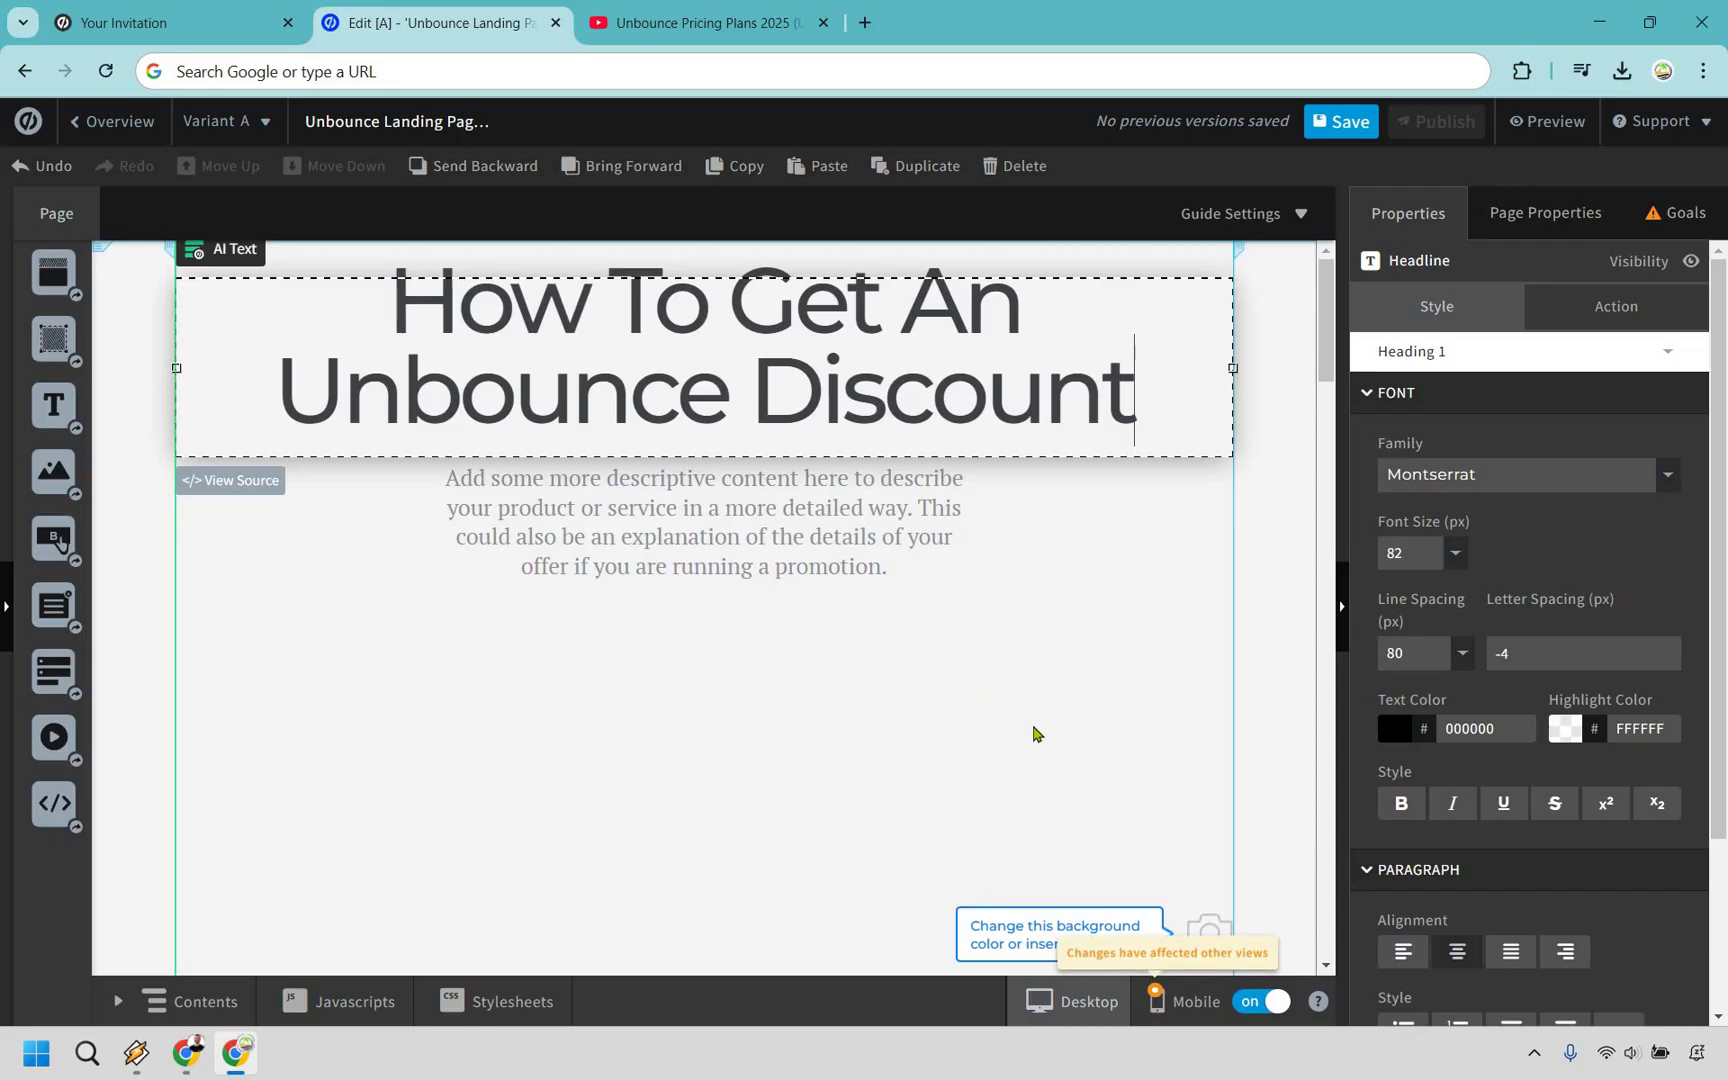
left_click(1035, 734)
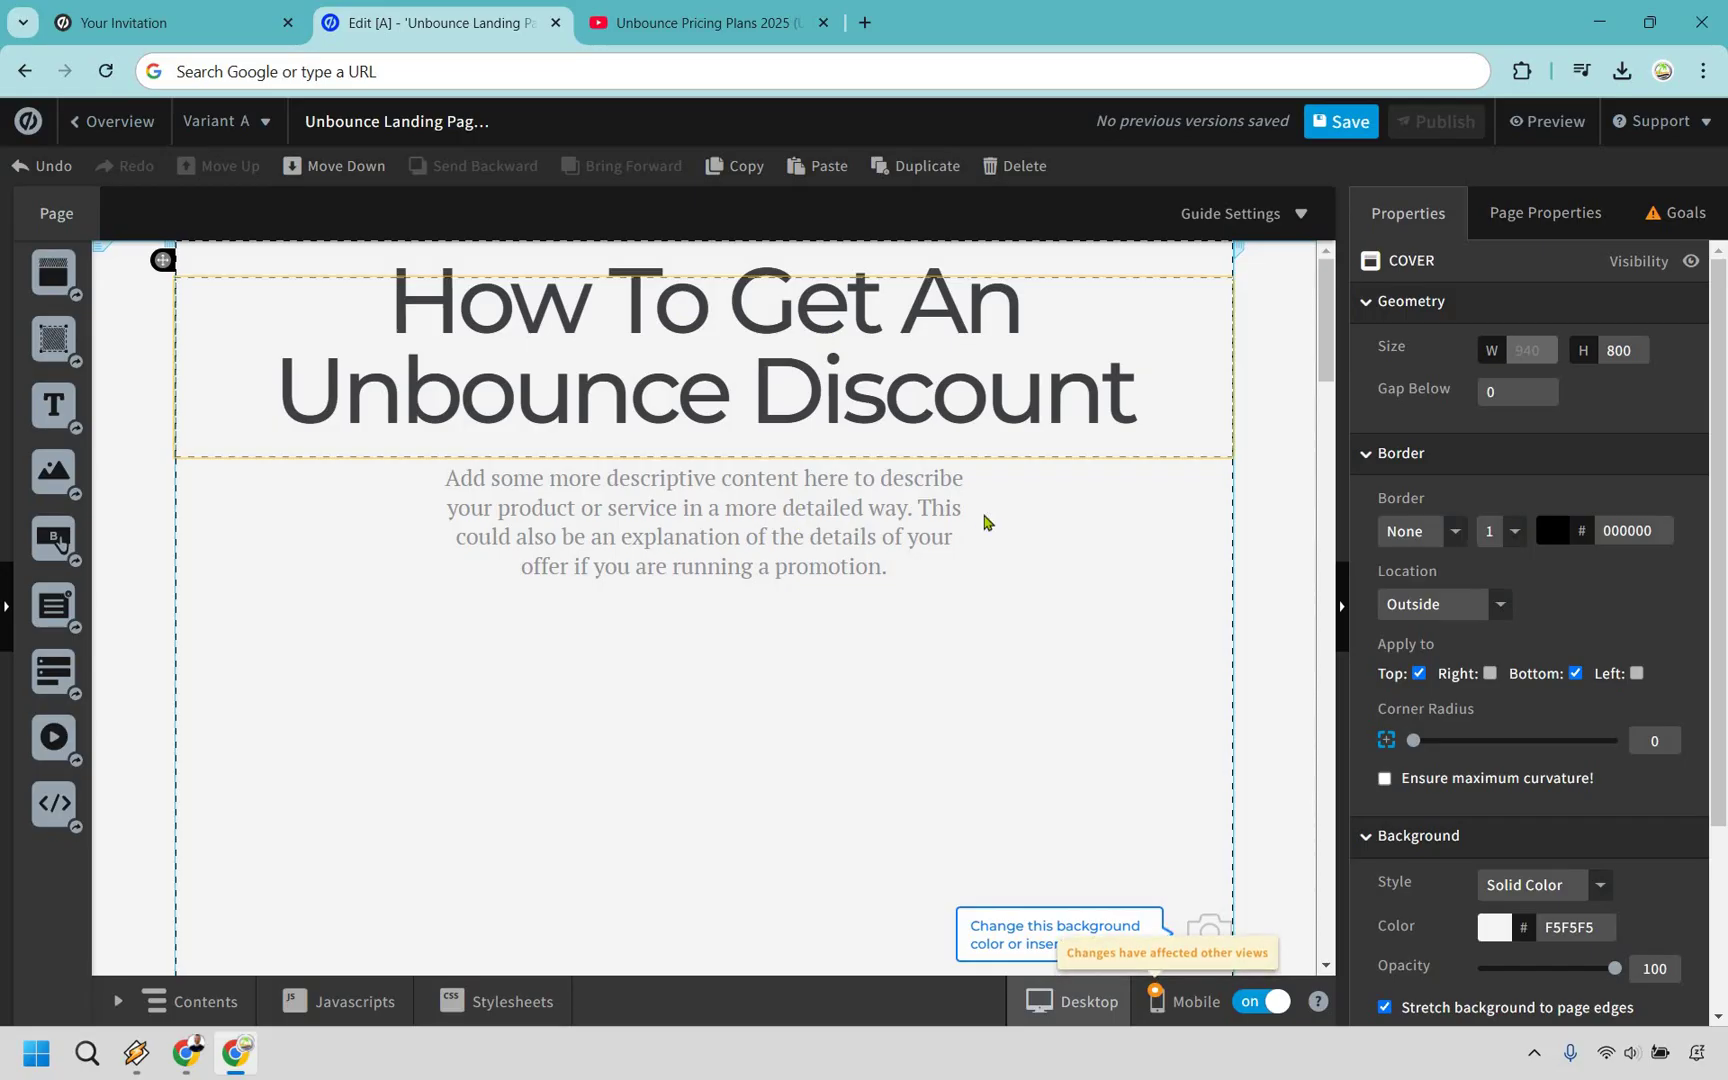
Widen the descriptive paragraph's text box on both sides to span the full page width.
left_click(962, 523)
left_click_drag(1164, 514, 1233, 508)
left_click_drag(434, 512, 181, 509)
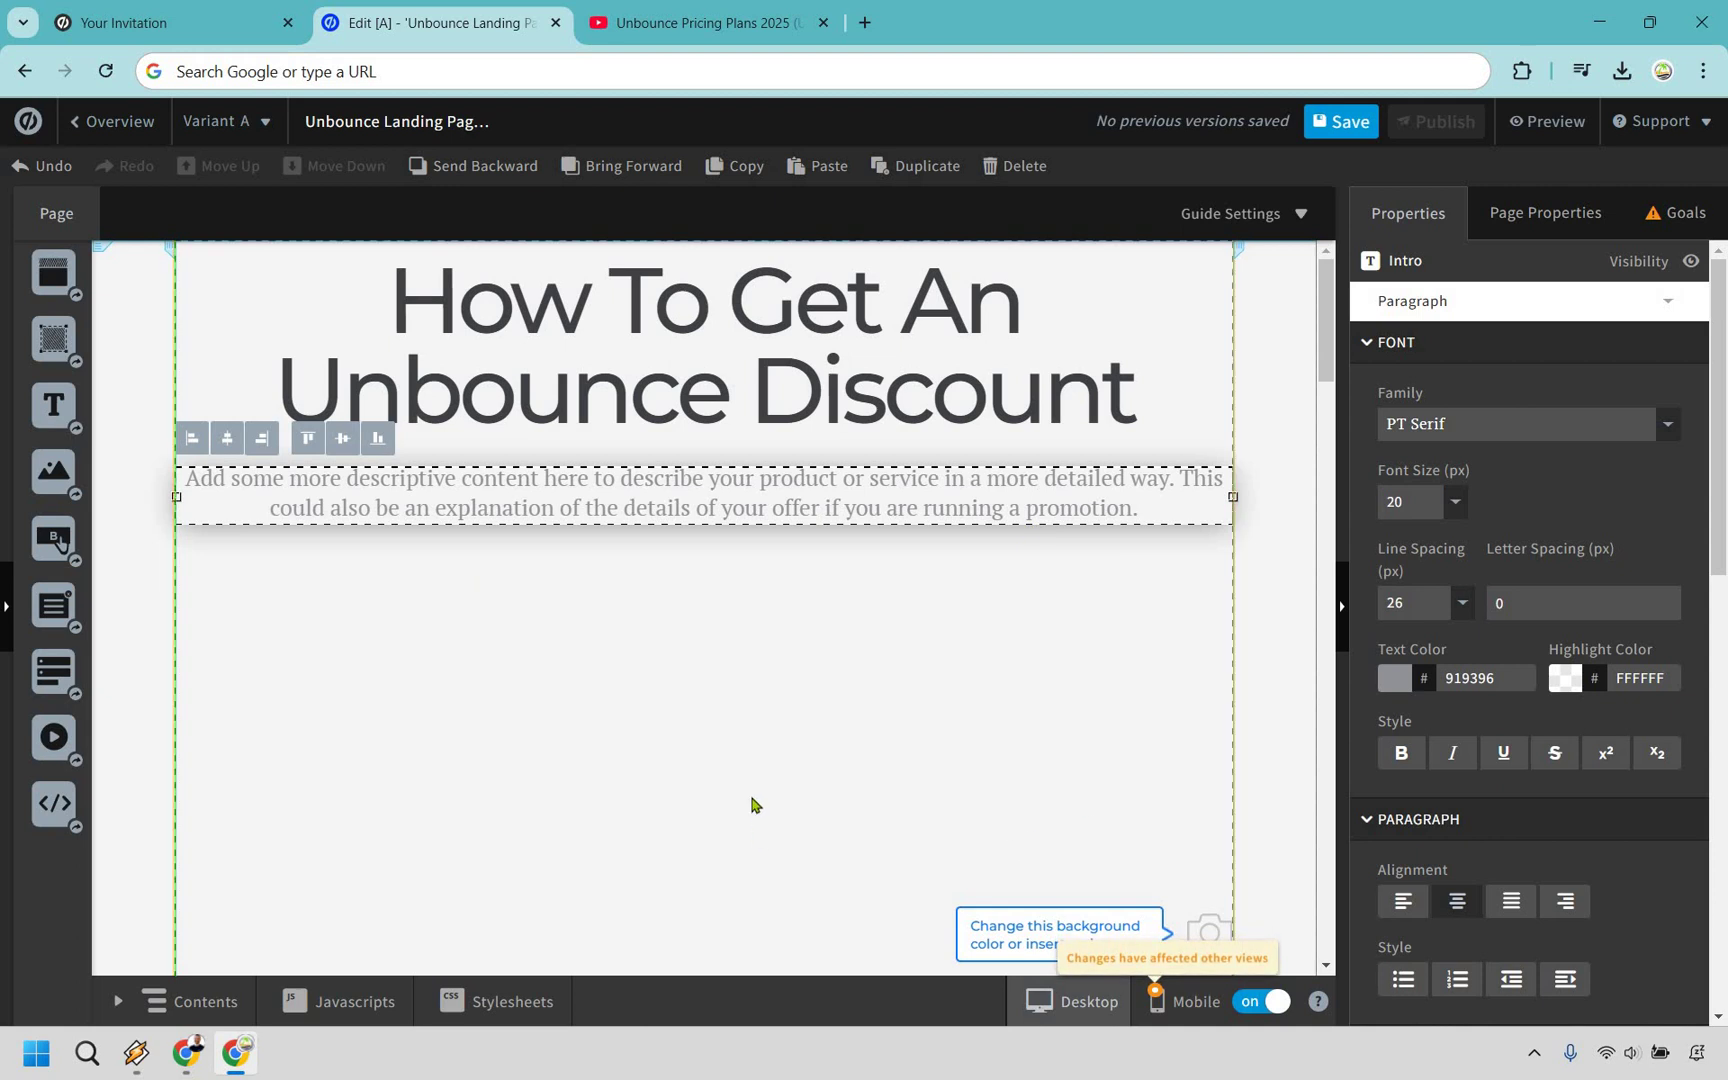
Replace the descriptive paragraph with "Here's How You Can Save 20% On Your First Three Months".
double_click(832, 487)
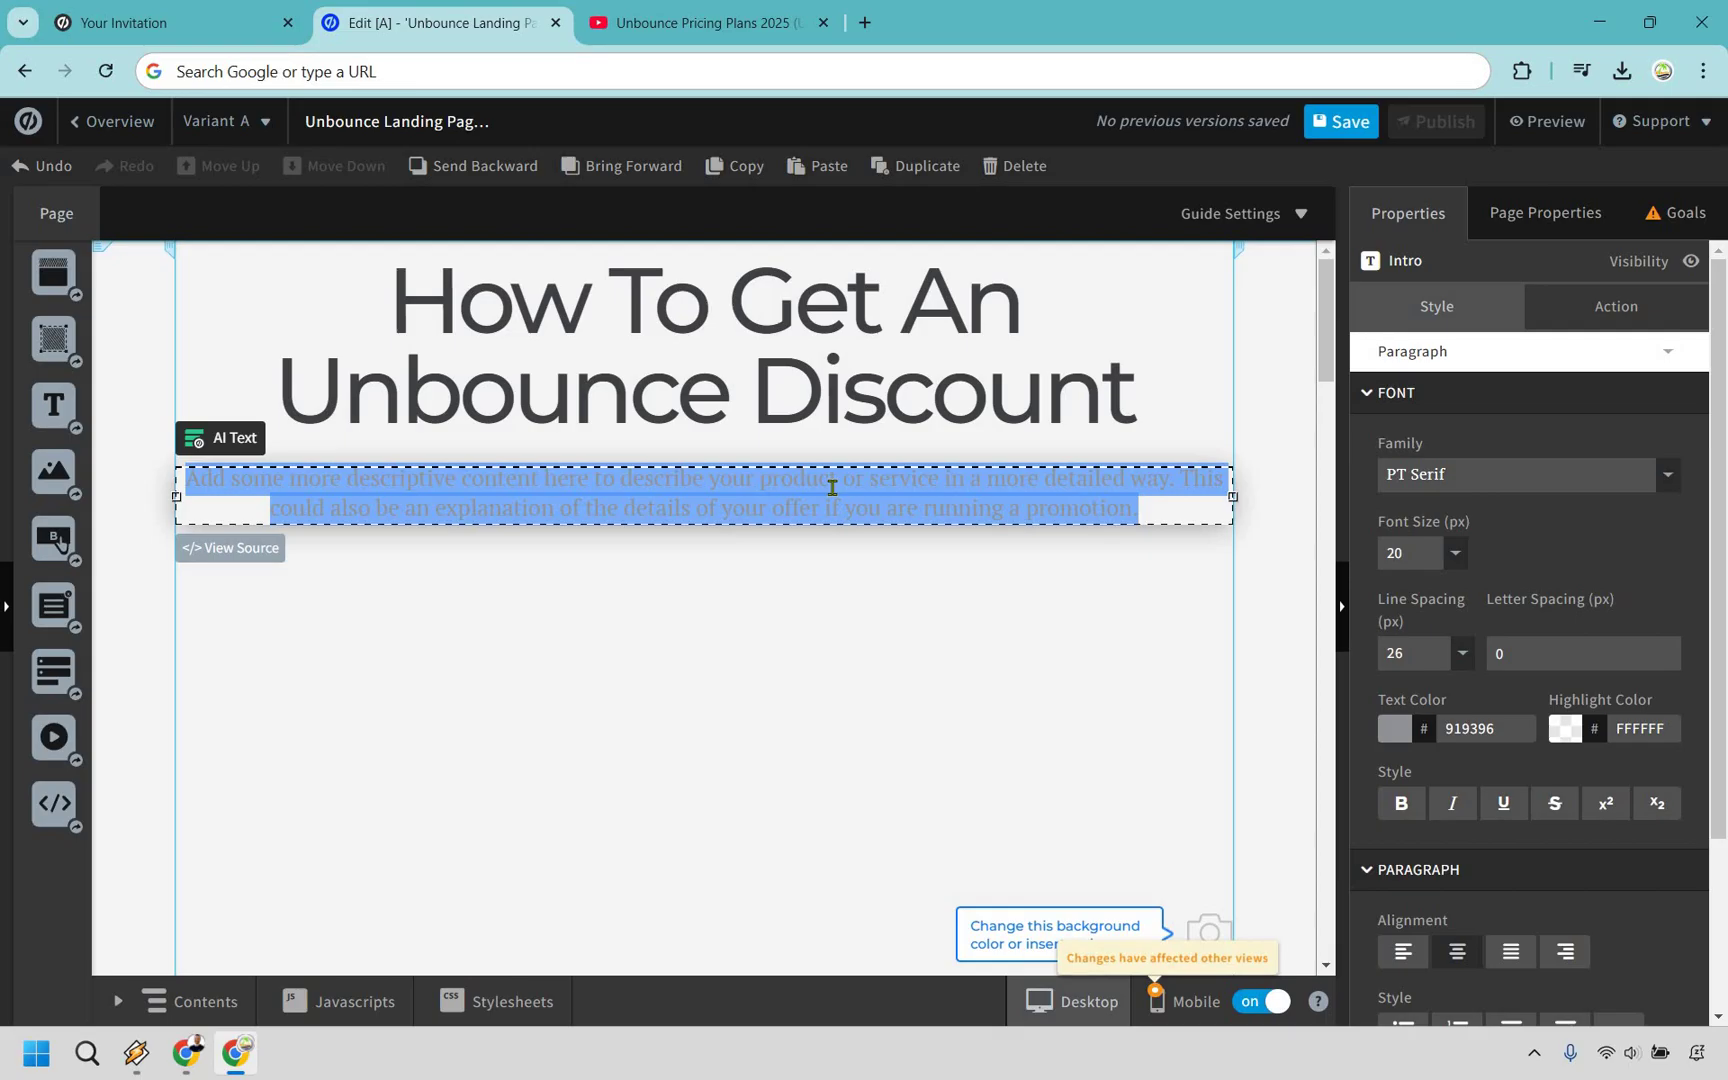
type("Here's How")
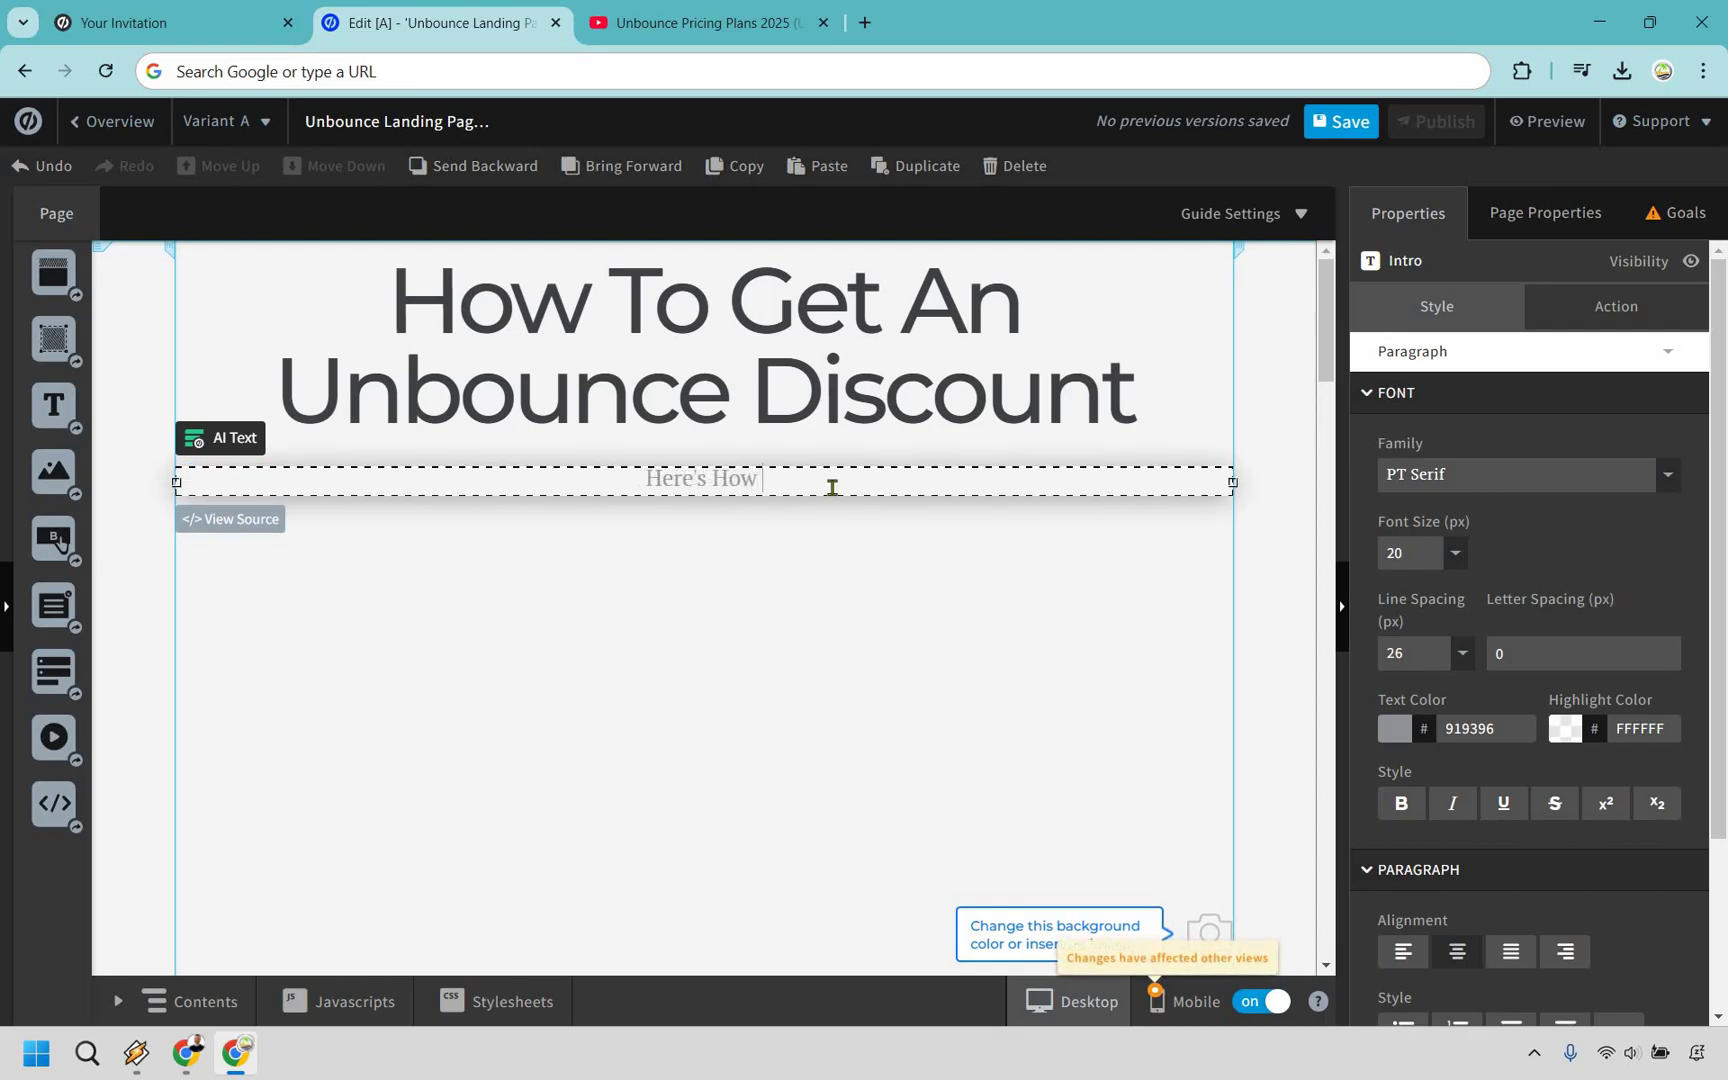
type(" You Can Save")
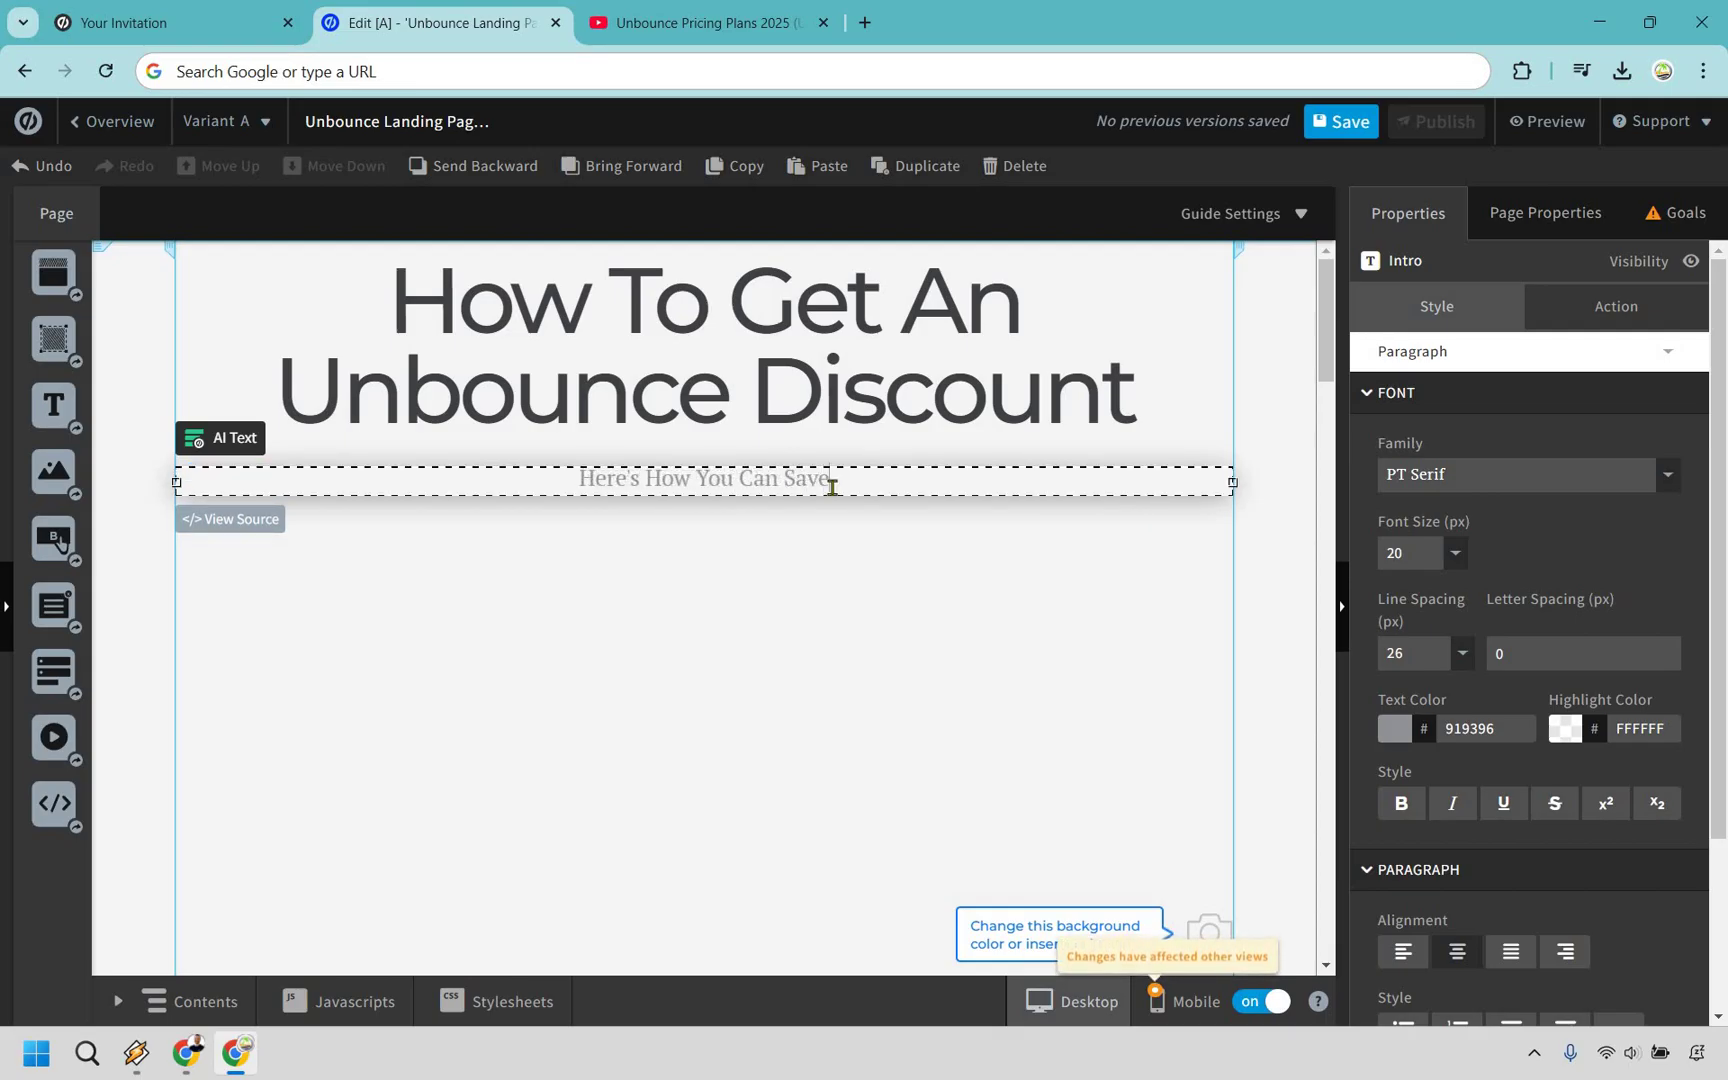
type("20% On Your First Three Months")
left_click(908, 611)
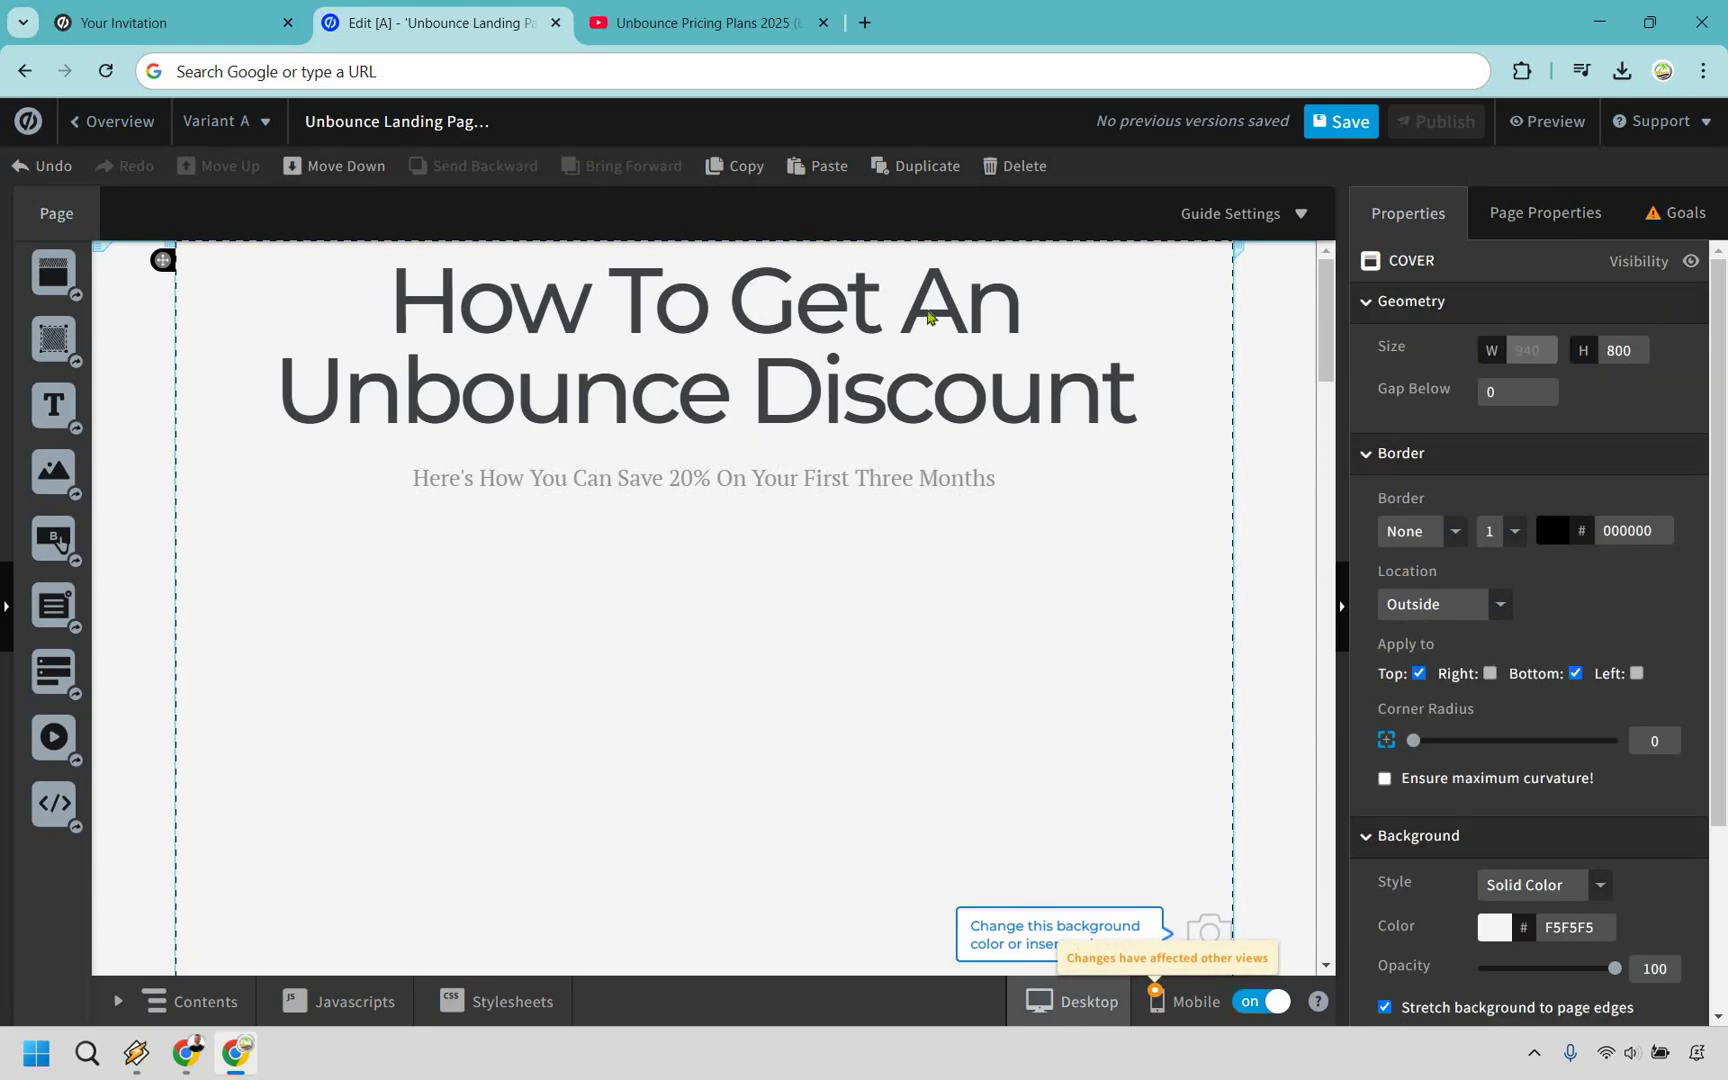
Add an embedded video element to the cover section below the descriptive line.
scroll(930, 565, "down", 3)
scroll(930, 573, "down", 1)
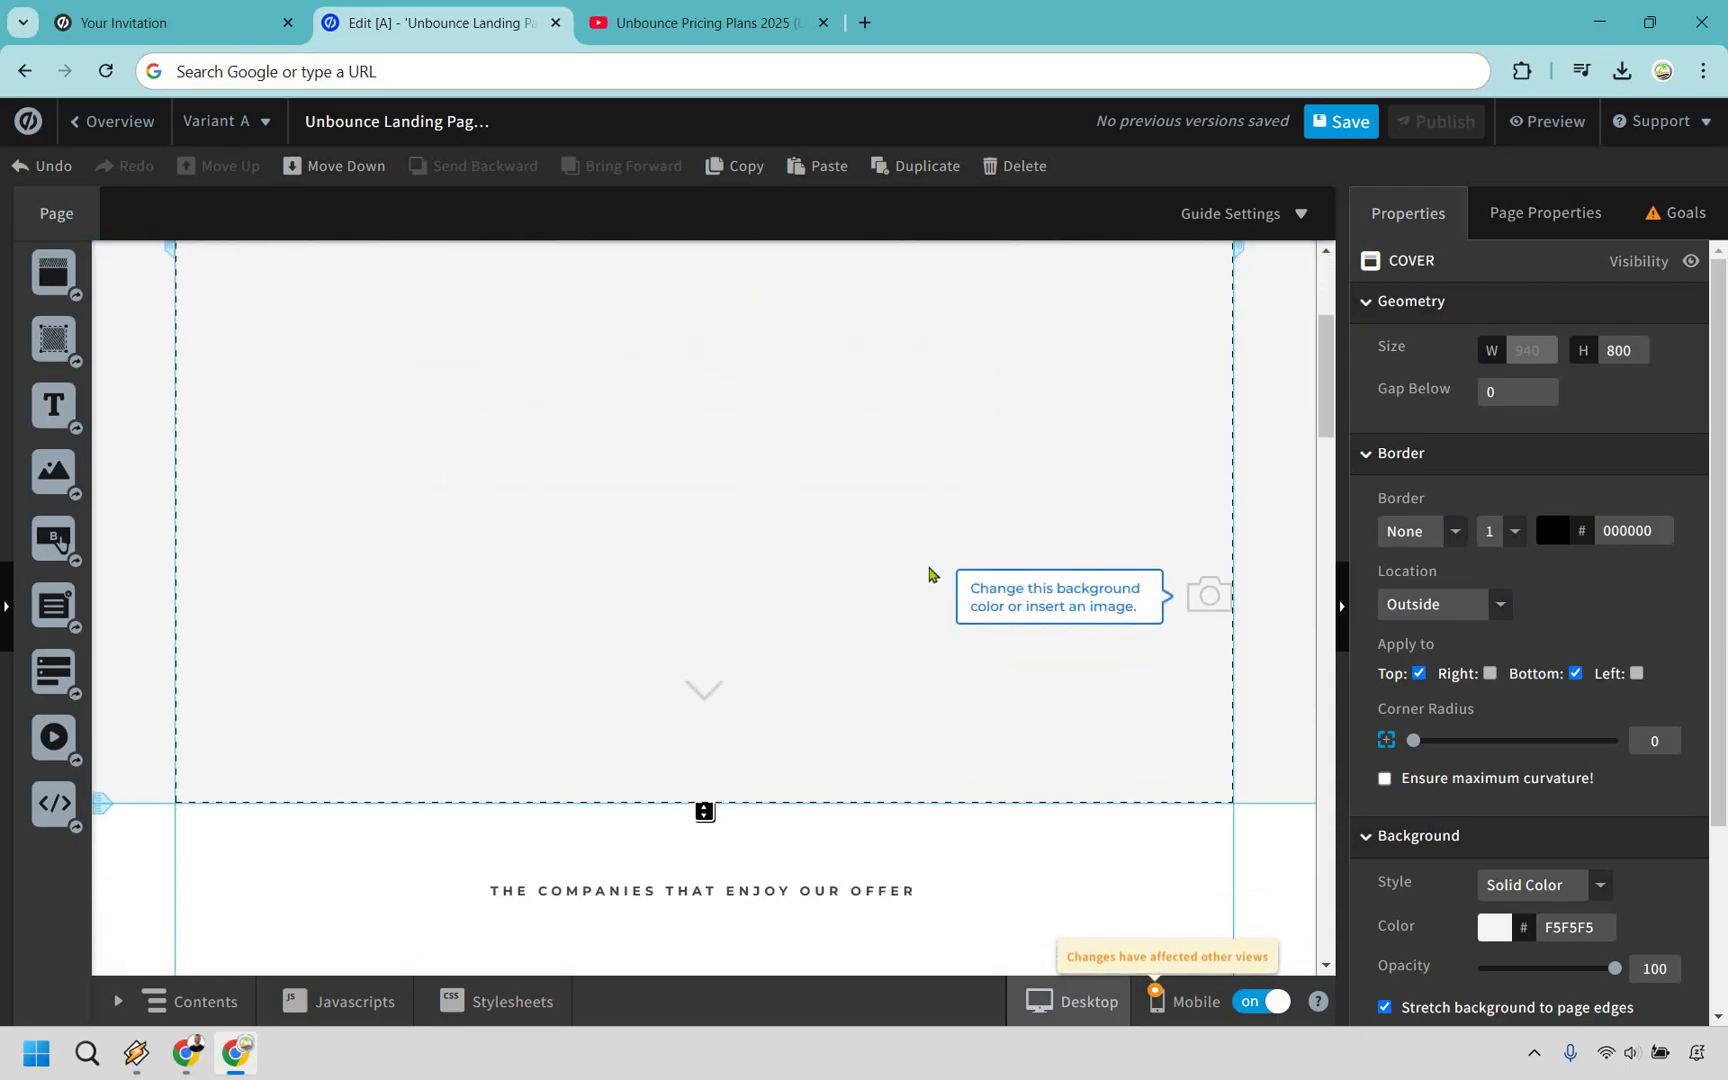
scroll(930, 573, "up", 3)
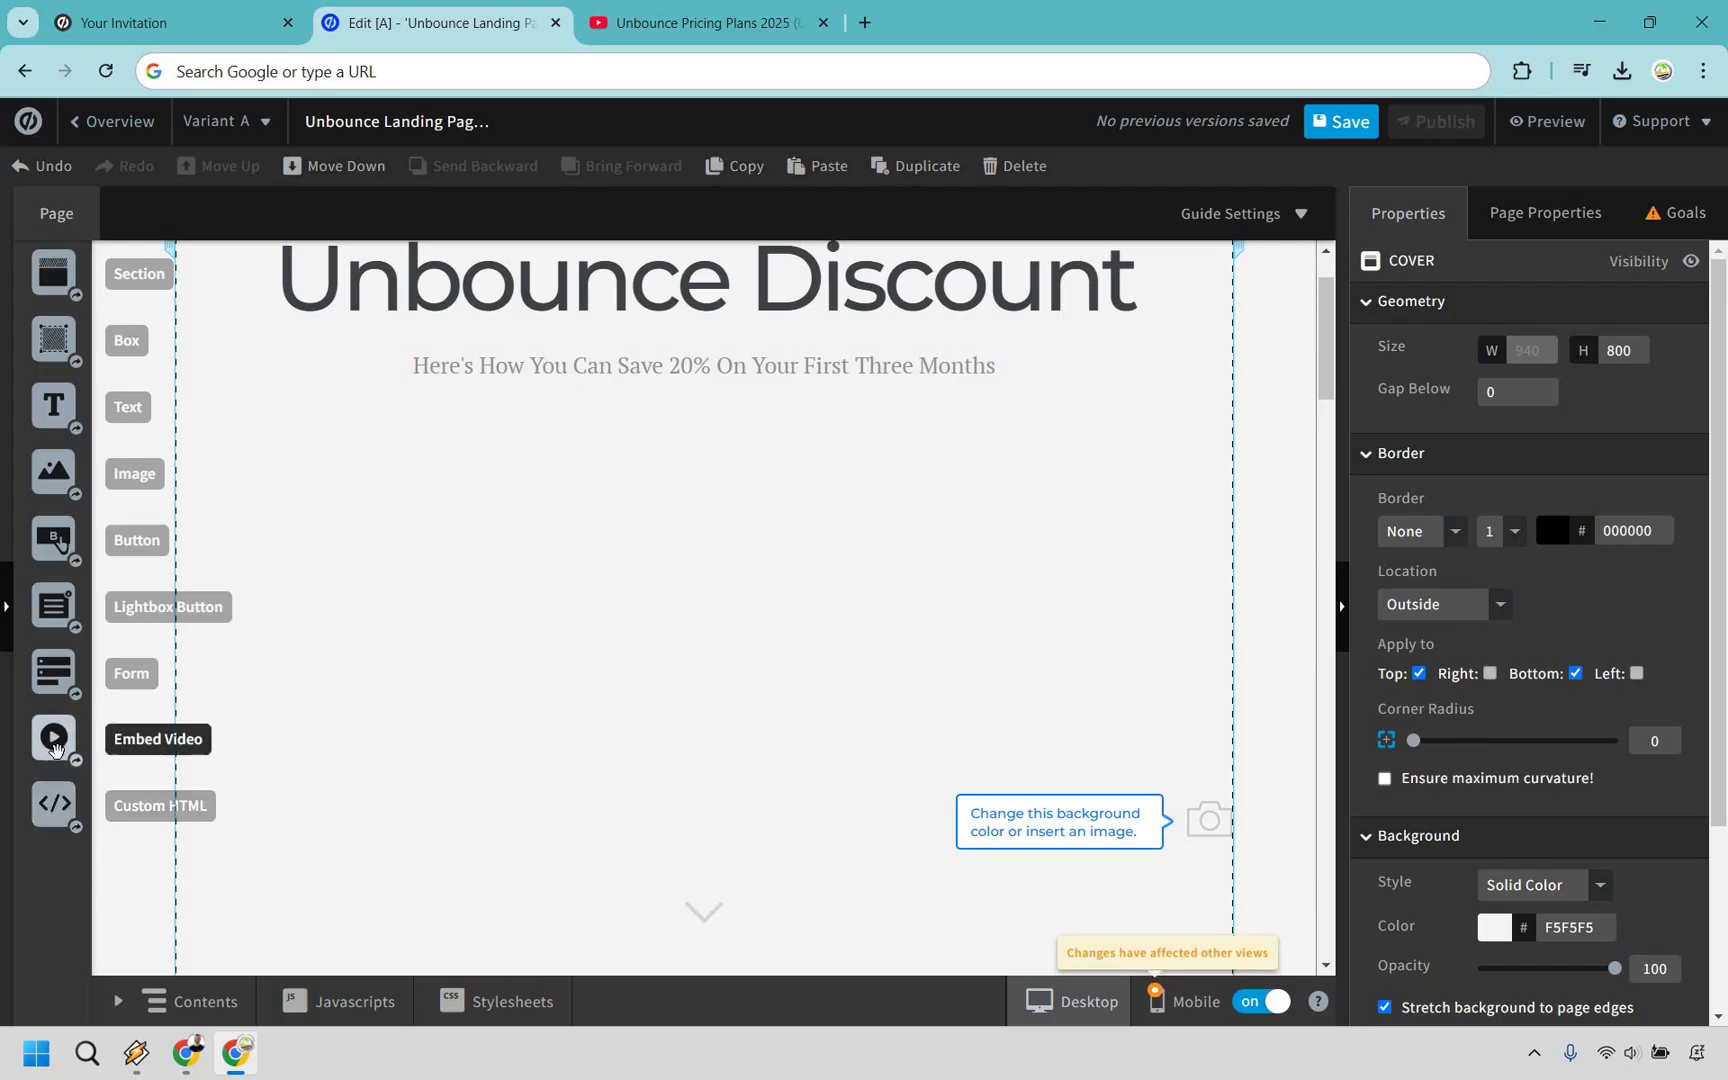
left_click_drag(55, 750, 687, 634)
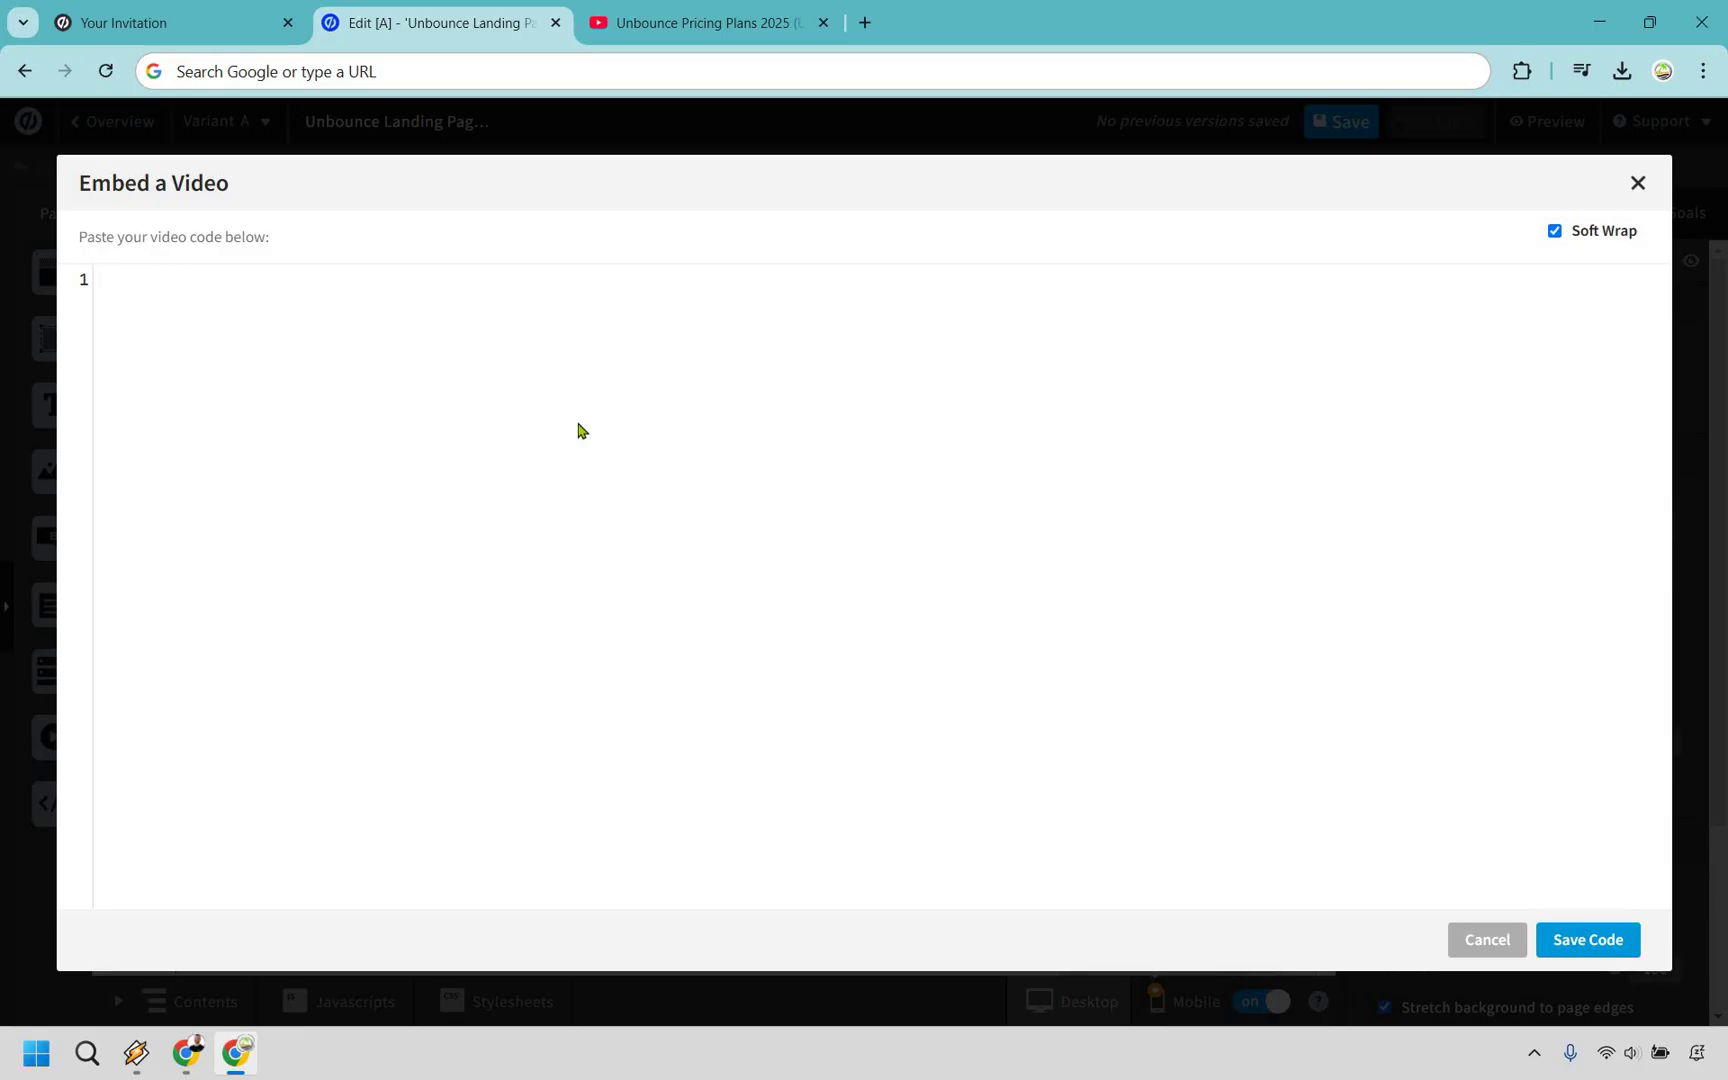
Switch to YouTube and copy the embed code of the "Unbounce Pricing Plans 2025 (Unbounce Discount Code)" video.
left_click(660, 14)
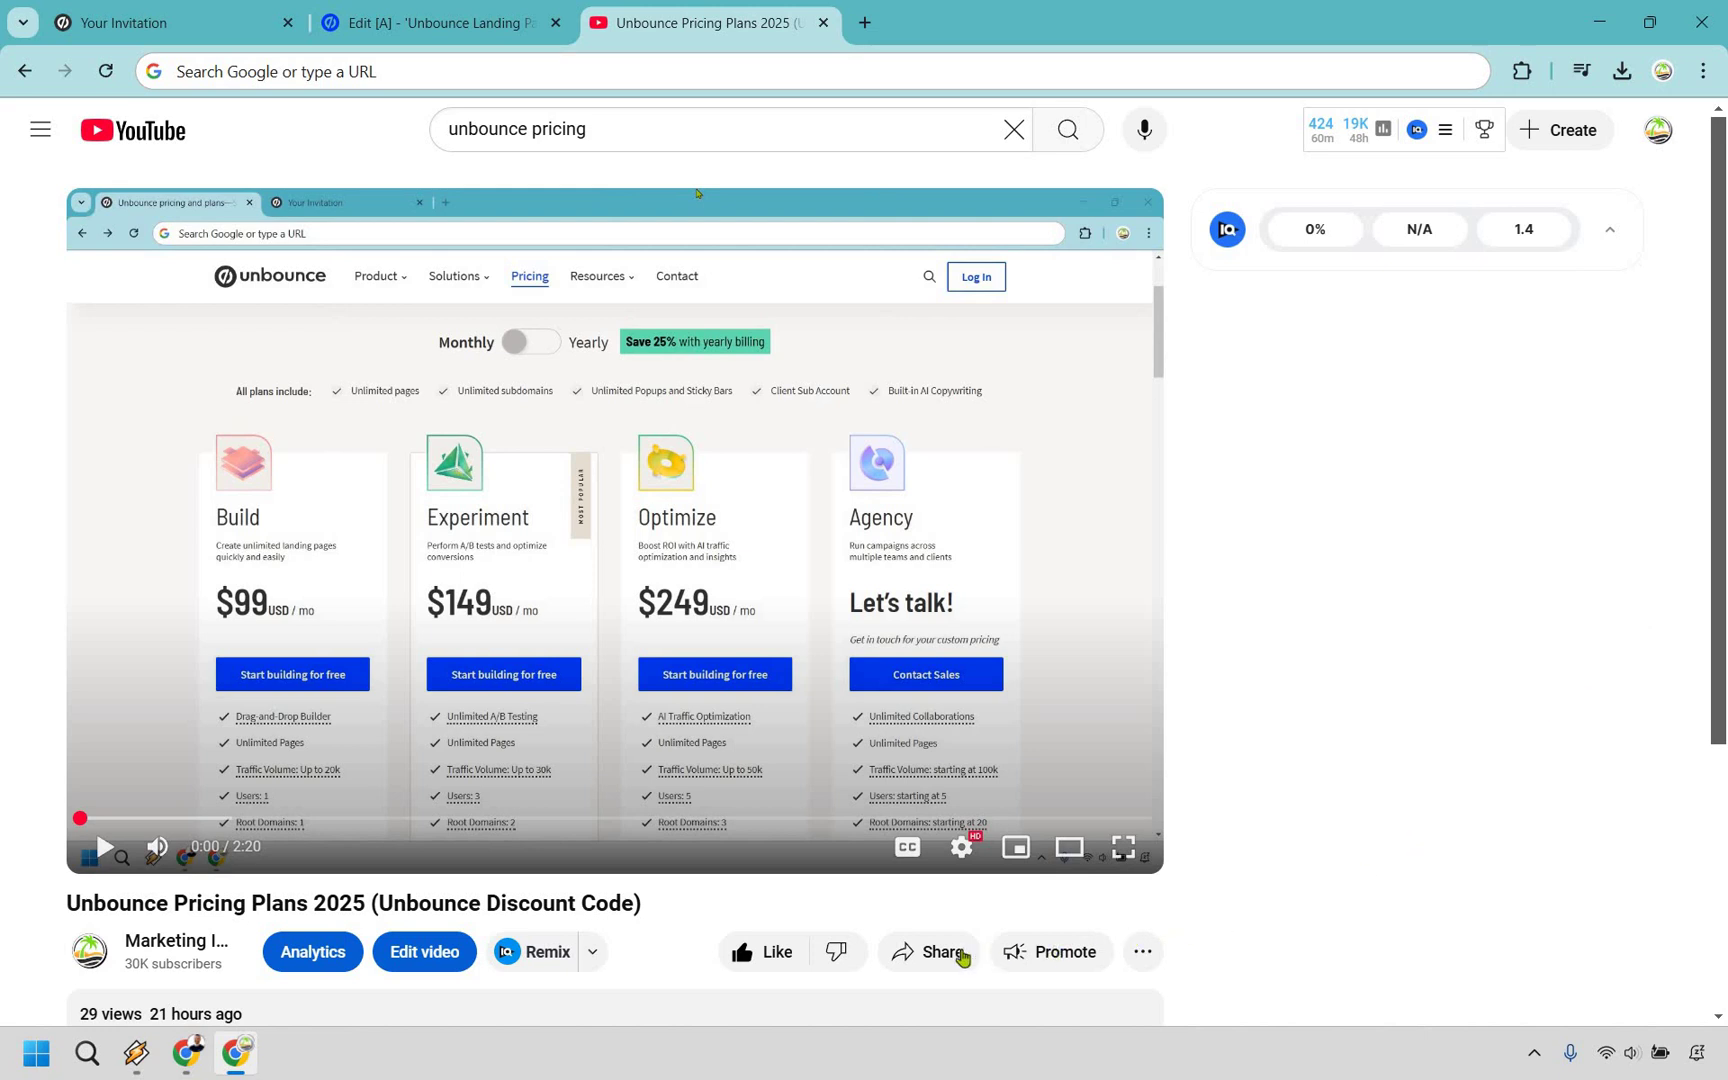
left_click(921, 956)
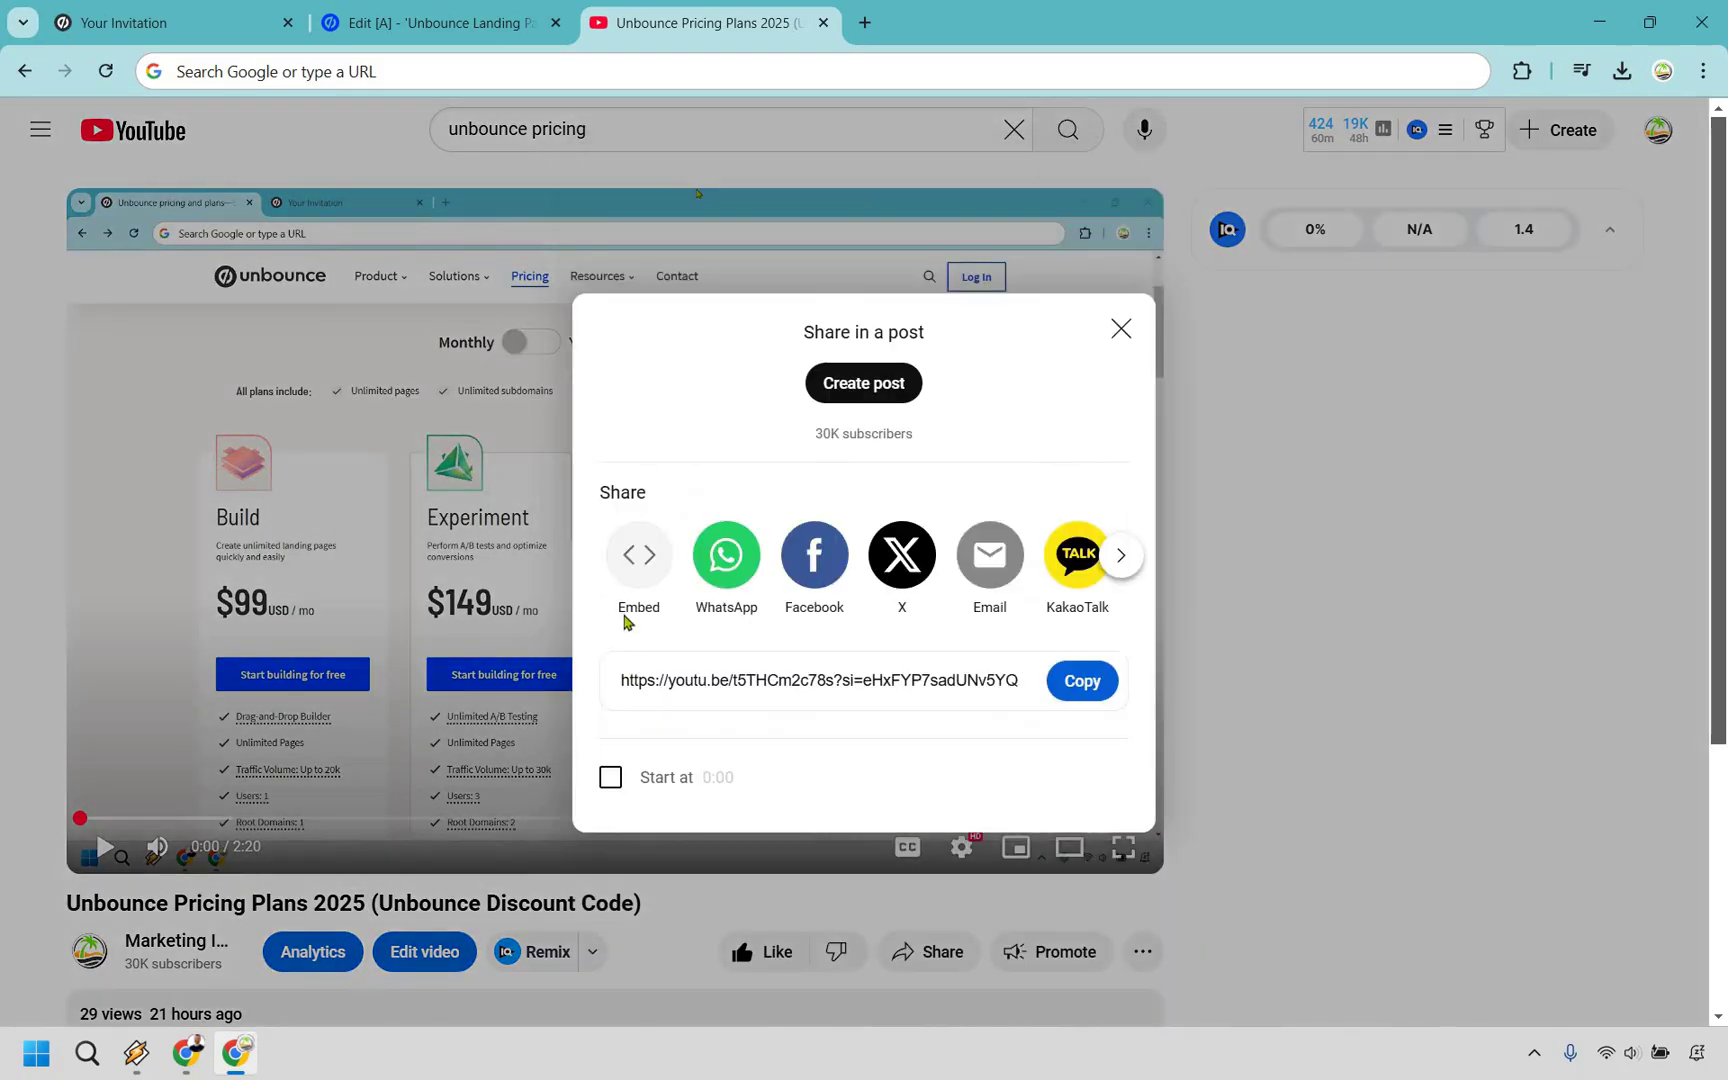
left_click(631, 567)
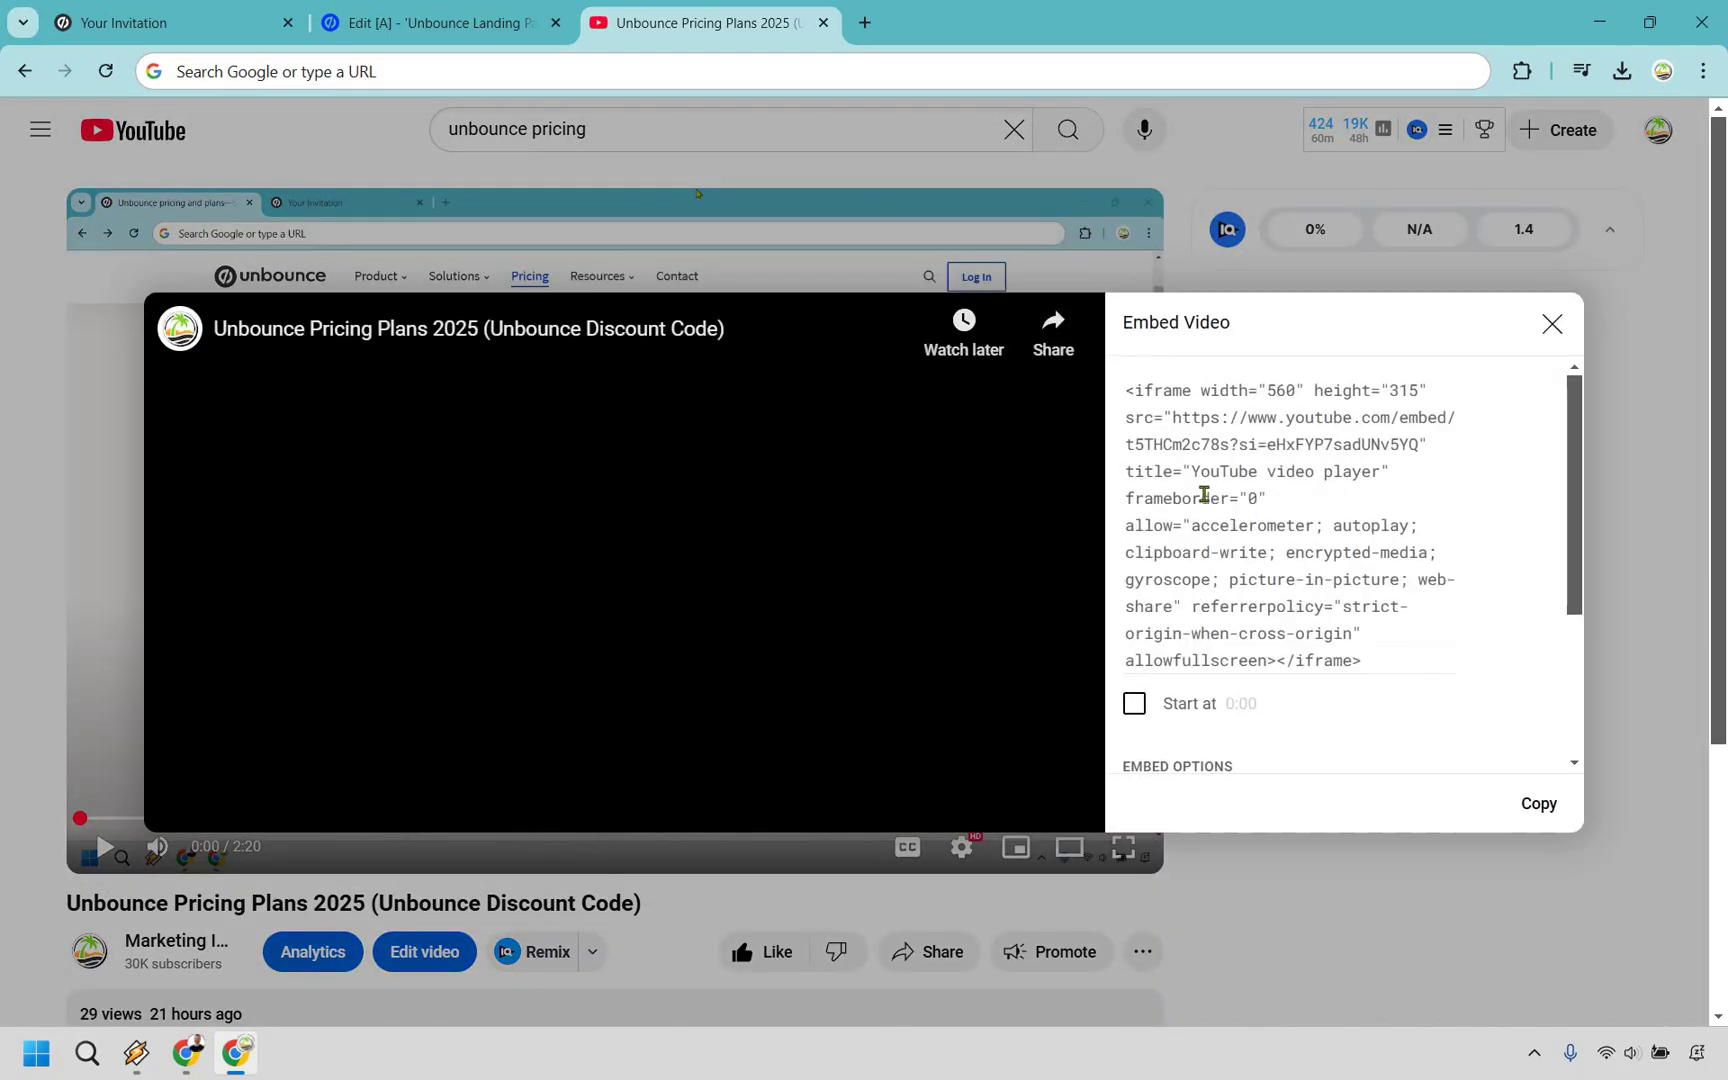
left_click(1204, 491)
key("ctrl+c")
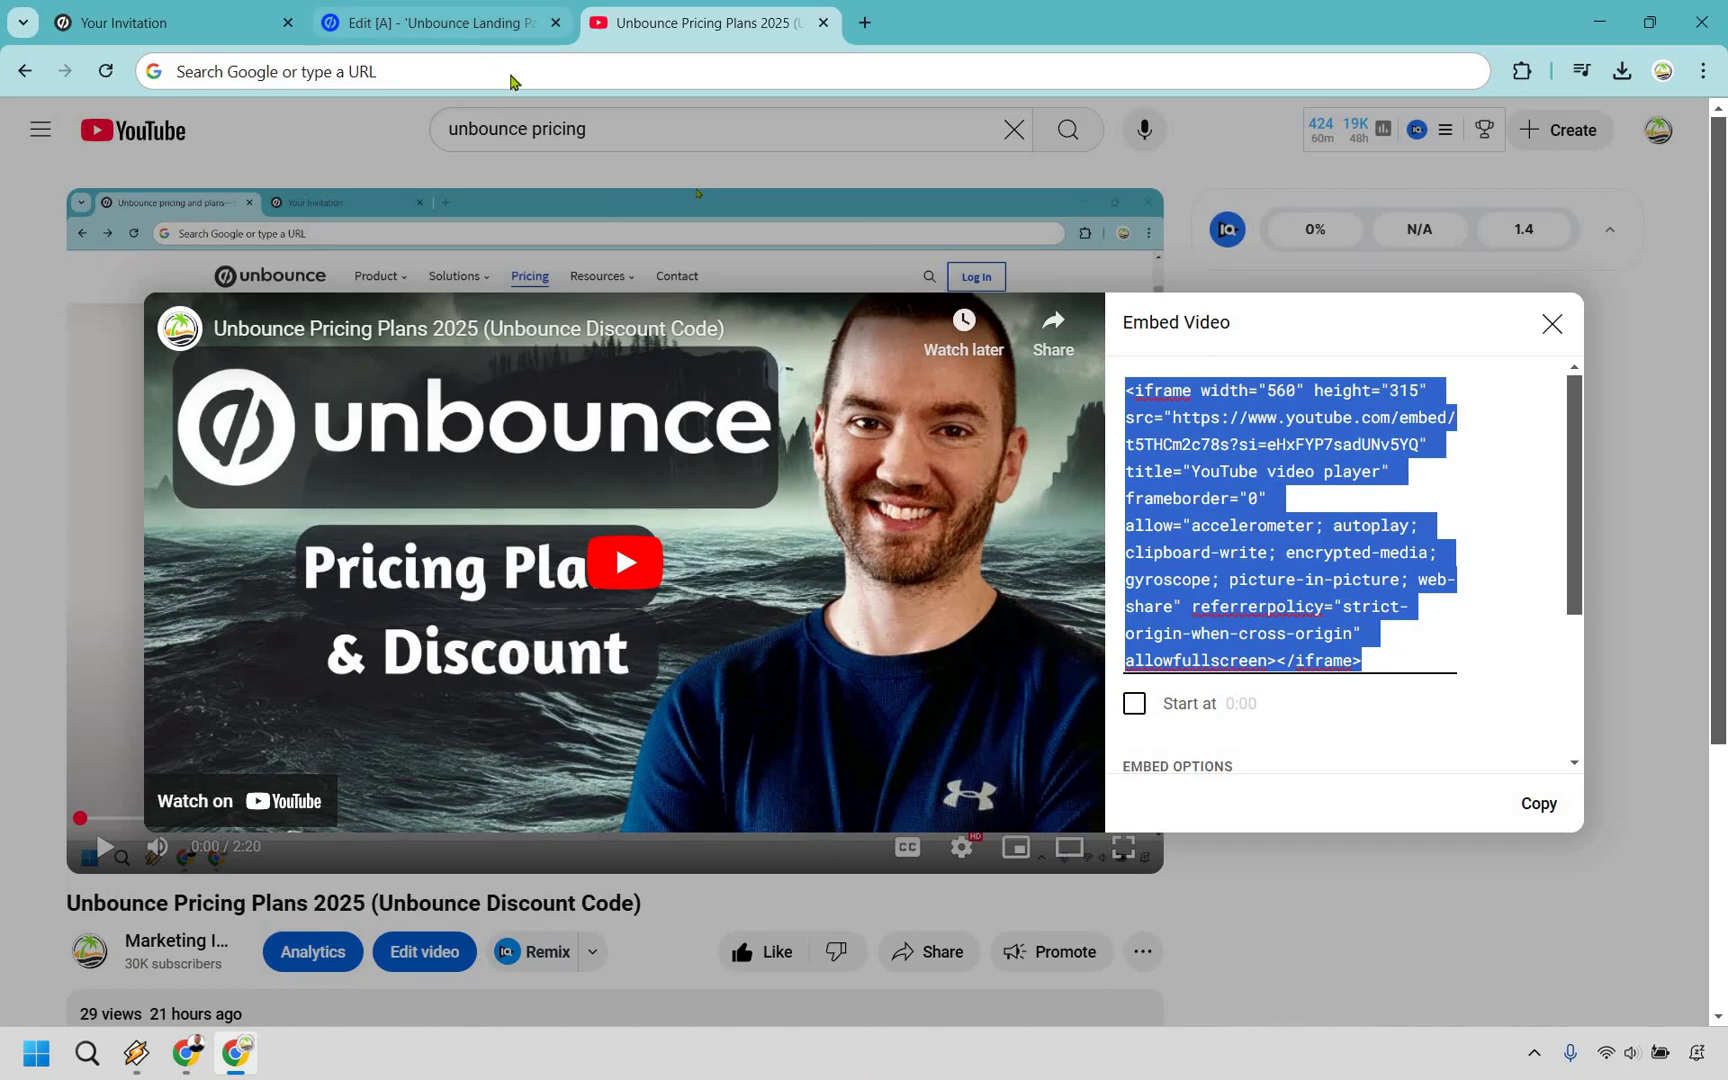
Return to the Unbounce editor, paste the YouTube iframe code as the video's embed code and save it.
left_click(440, 22)
key("ctrl+v")
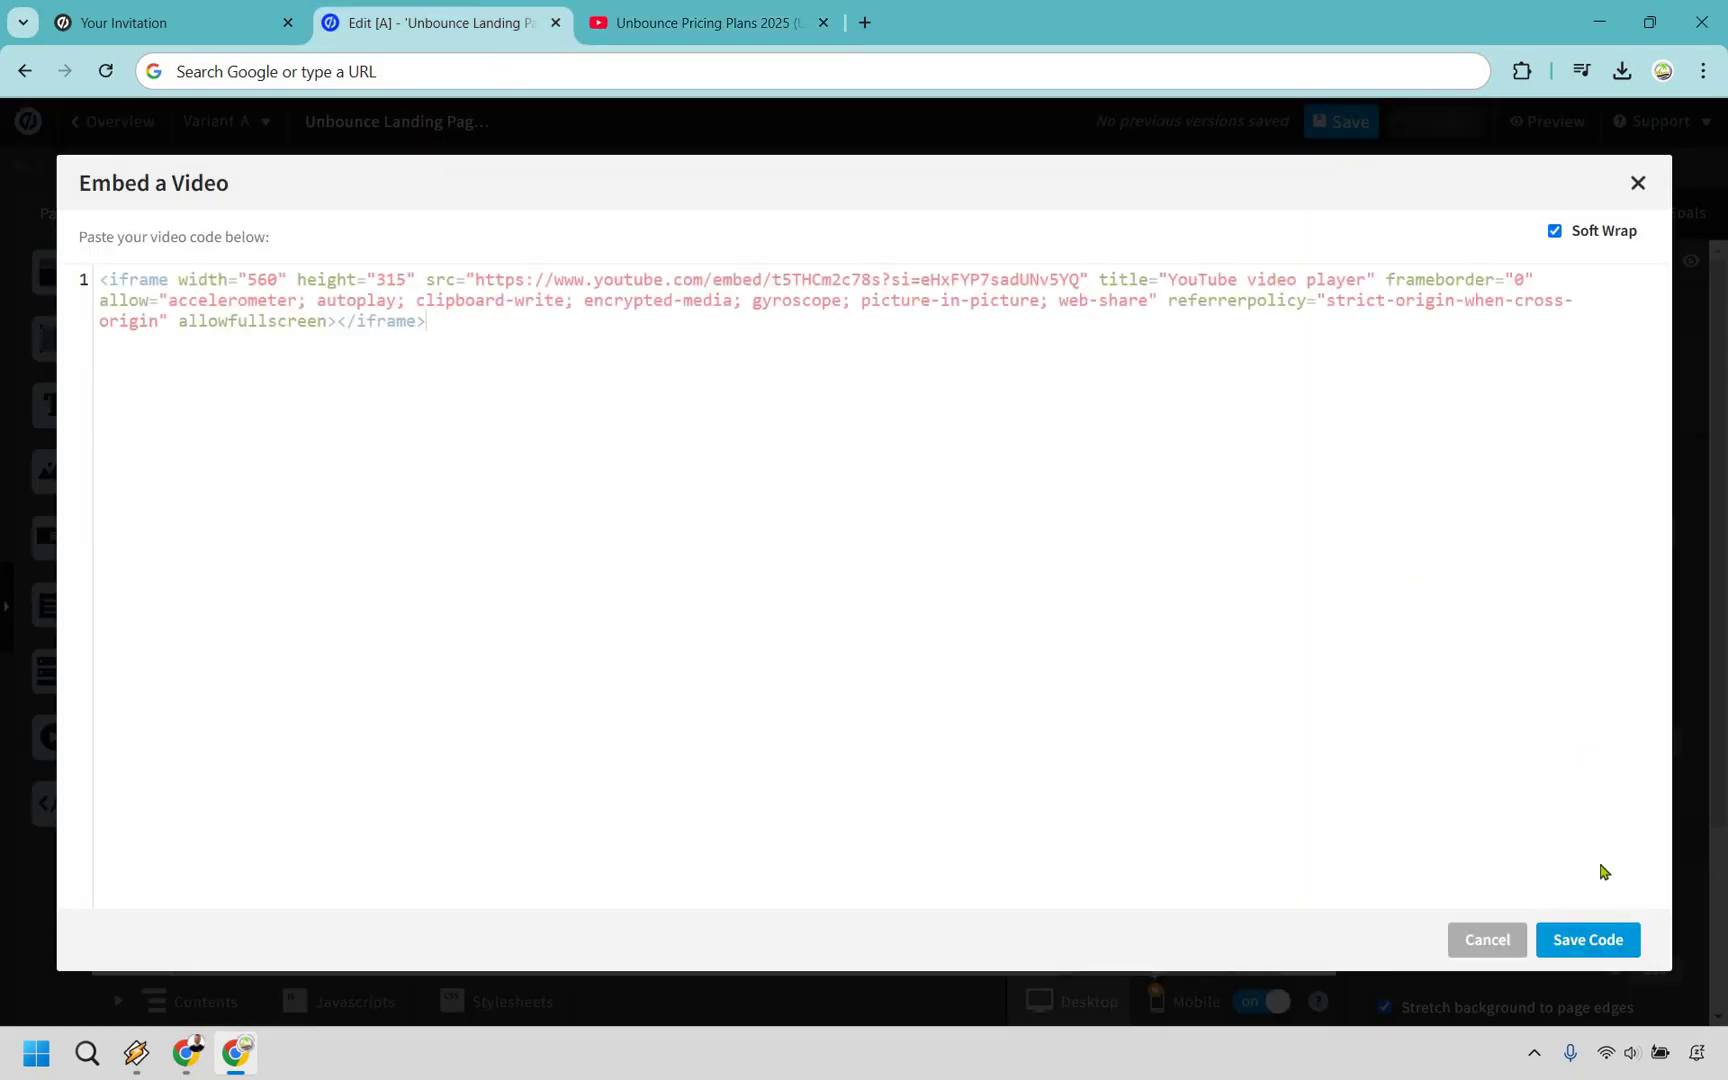
left_click(1588, 939)
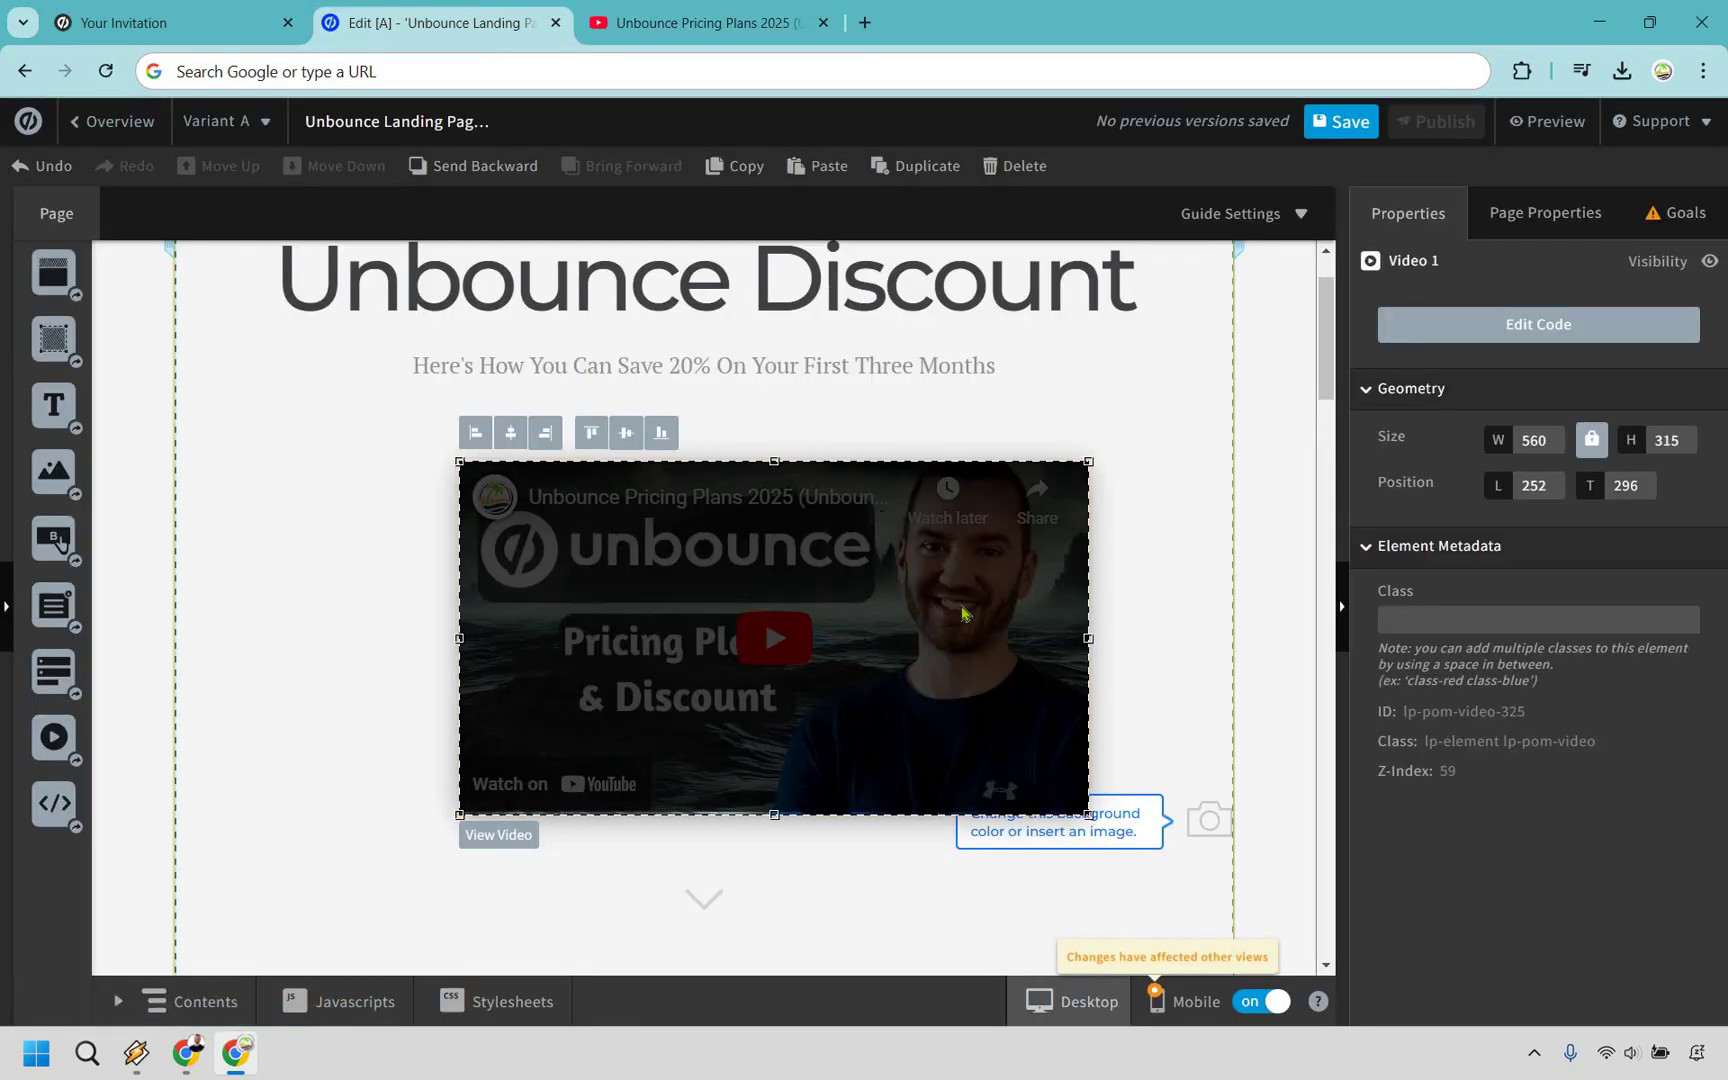
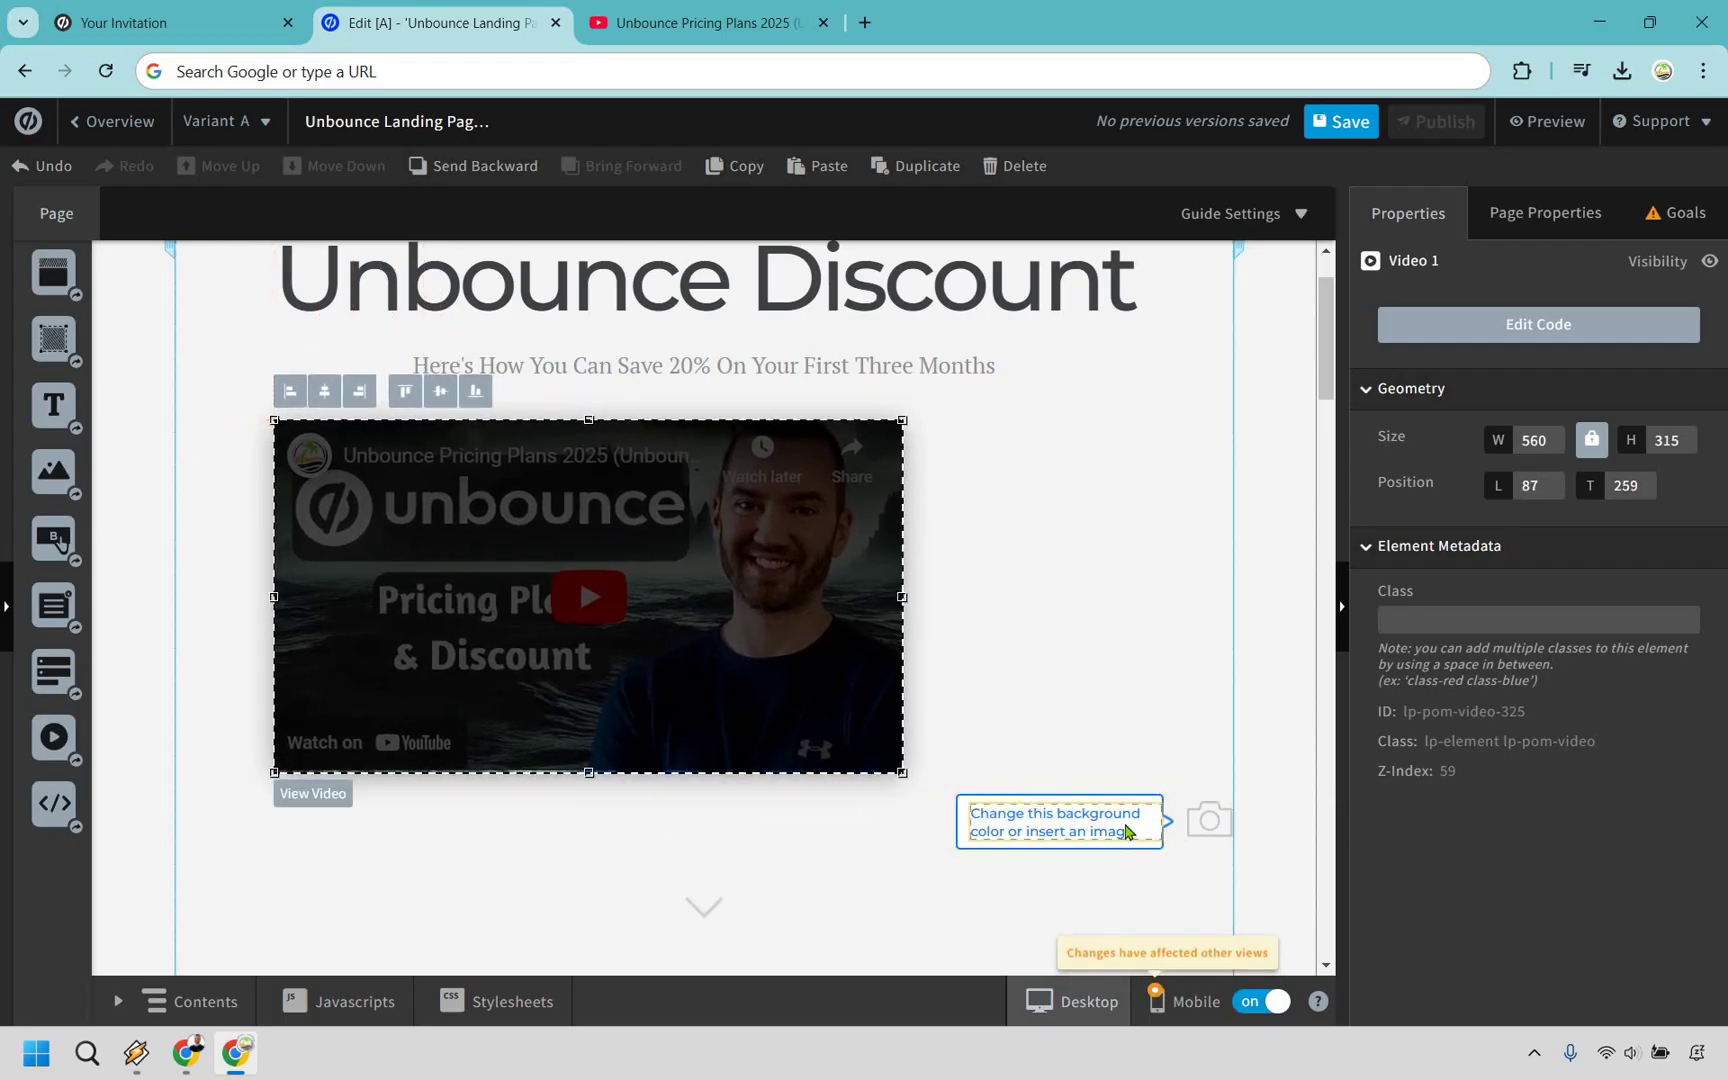
Delete the callout about changing the background color, together with its camera icon, from the cover section.
left_click(1126, 832)
key("Escape")
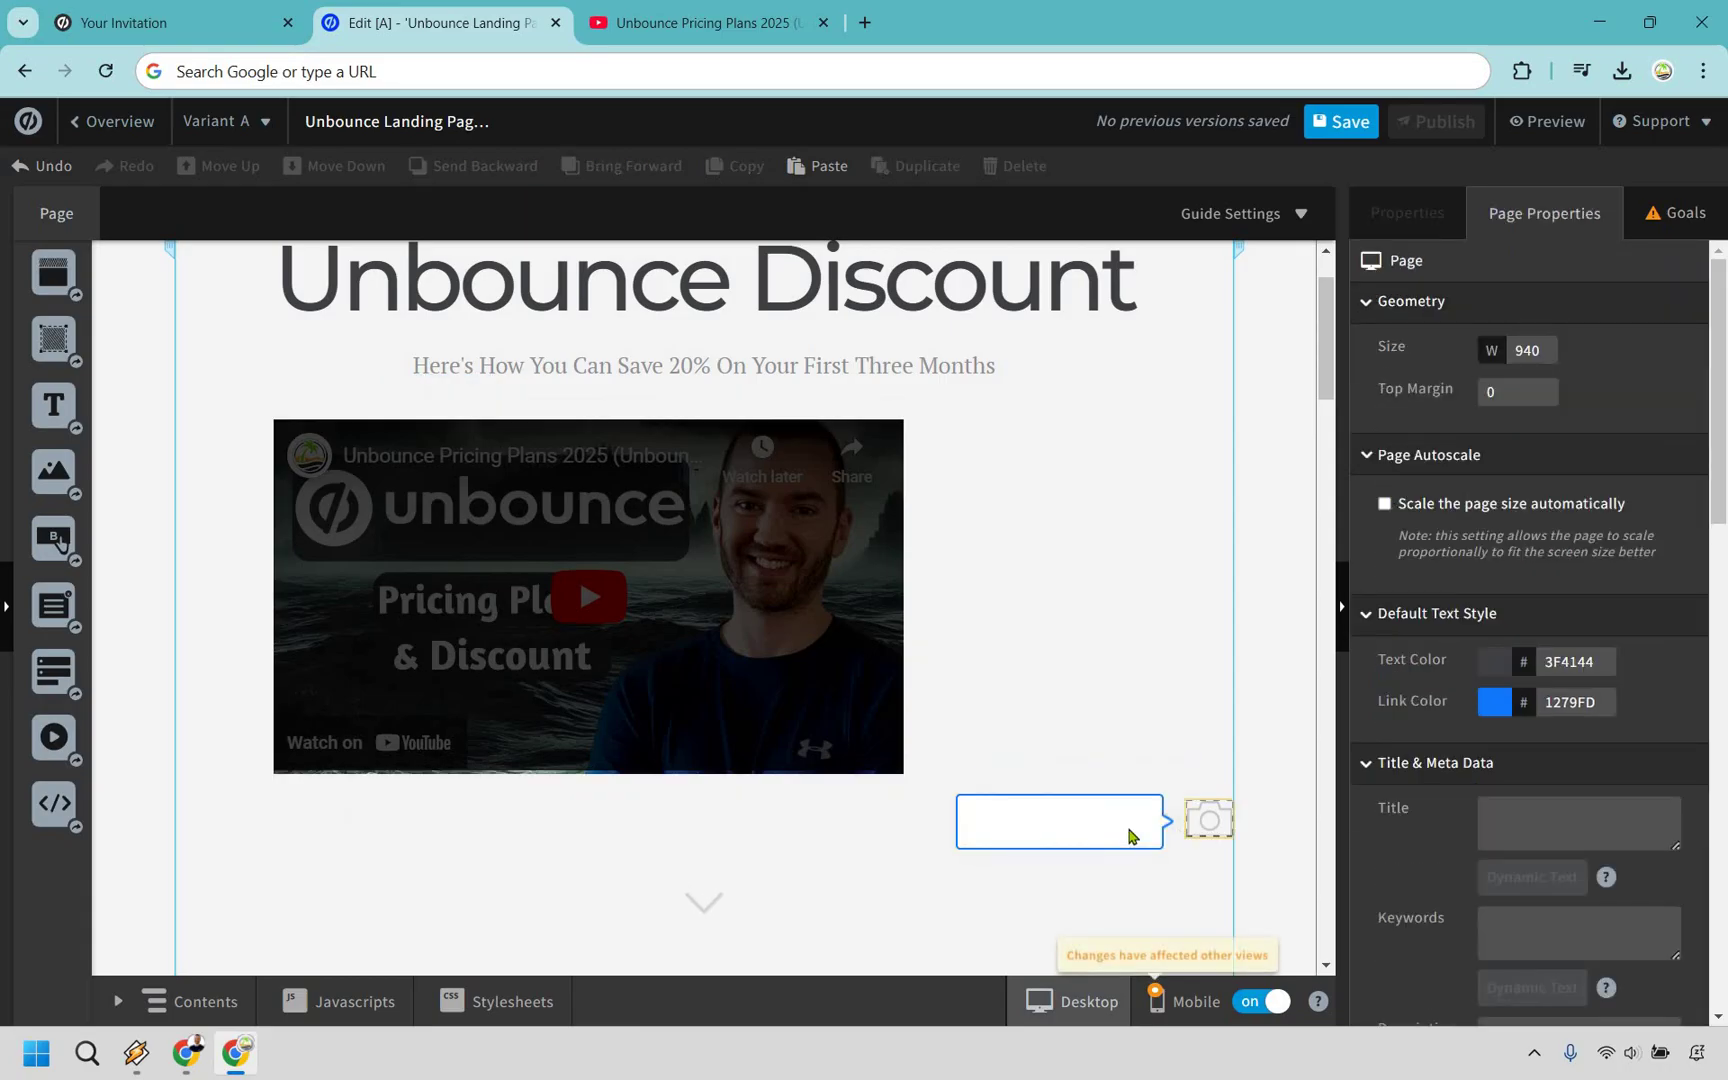
Enlarge the embedded video to about 742 by 417 px and center it horizontally on the page.
left_click(899, 762)
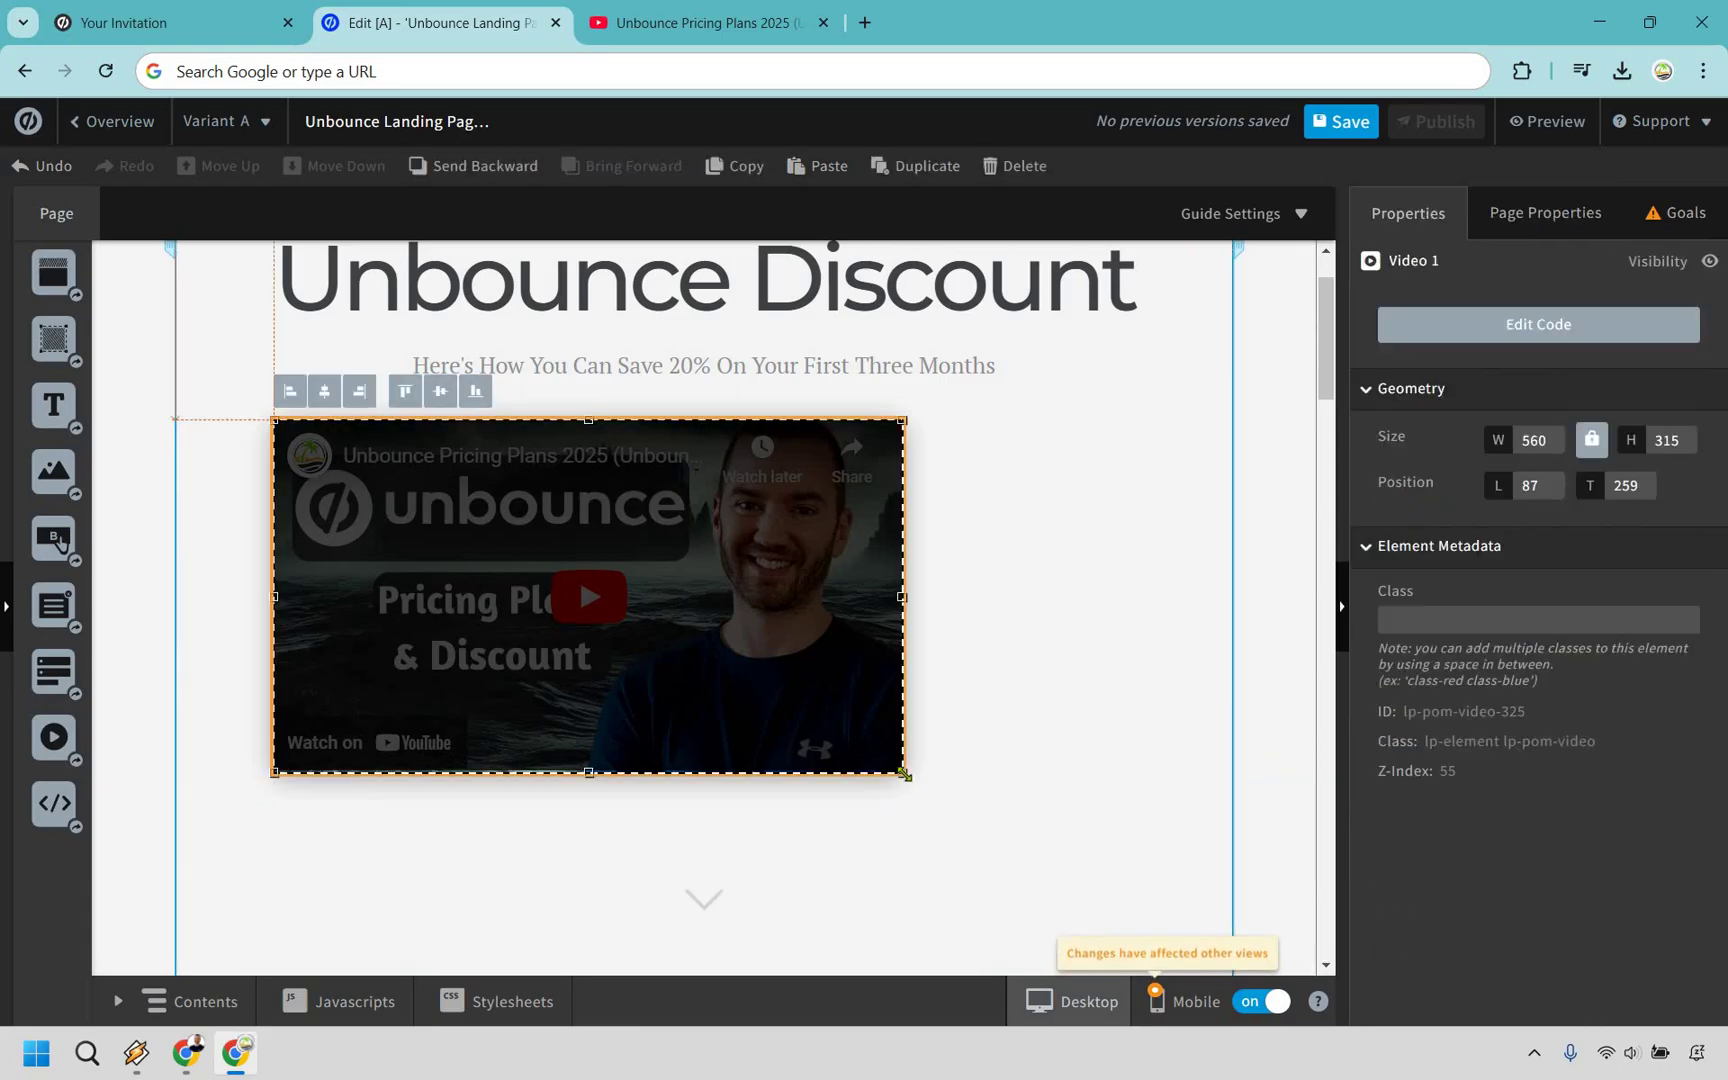
left_click_drag(902, 772, 1107, 887)
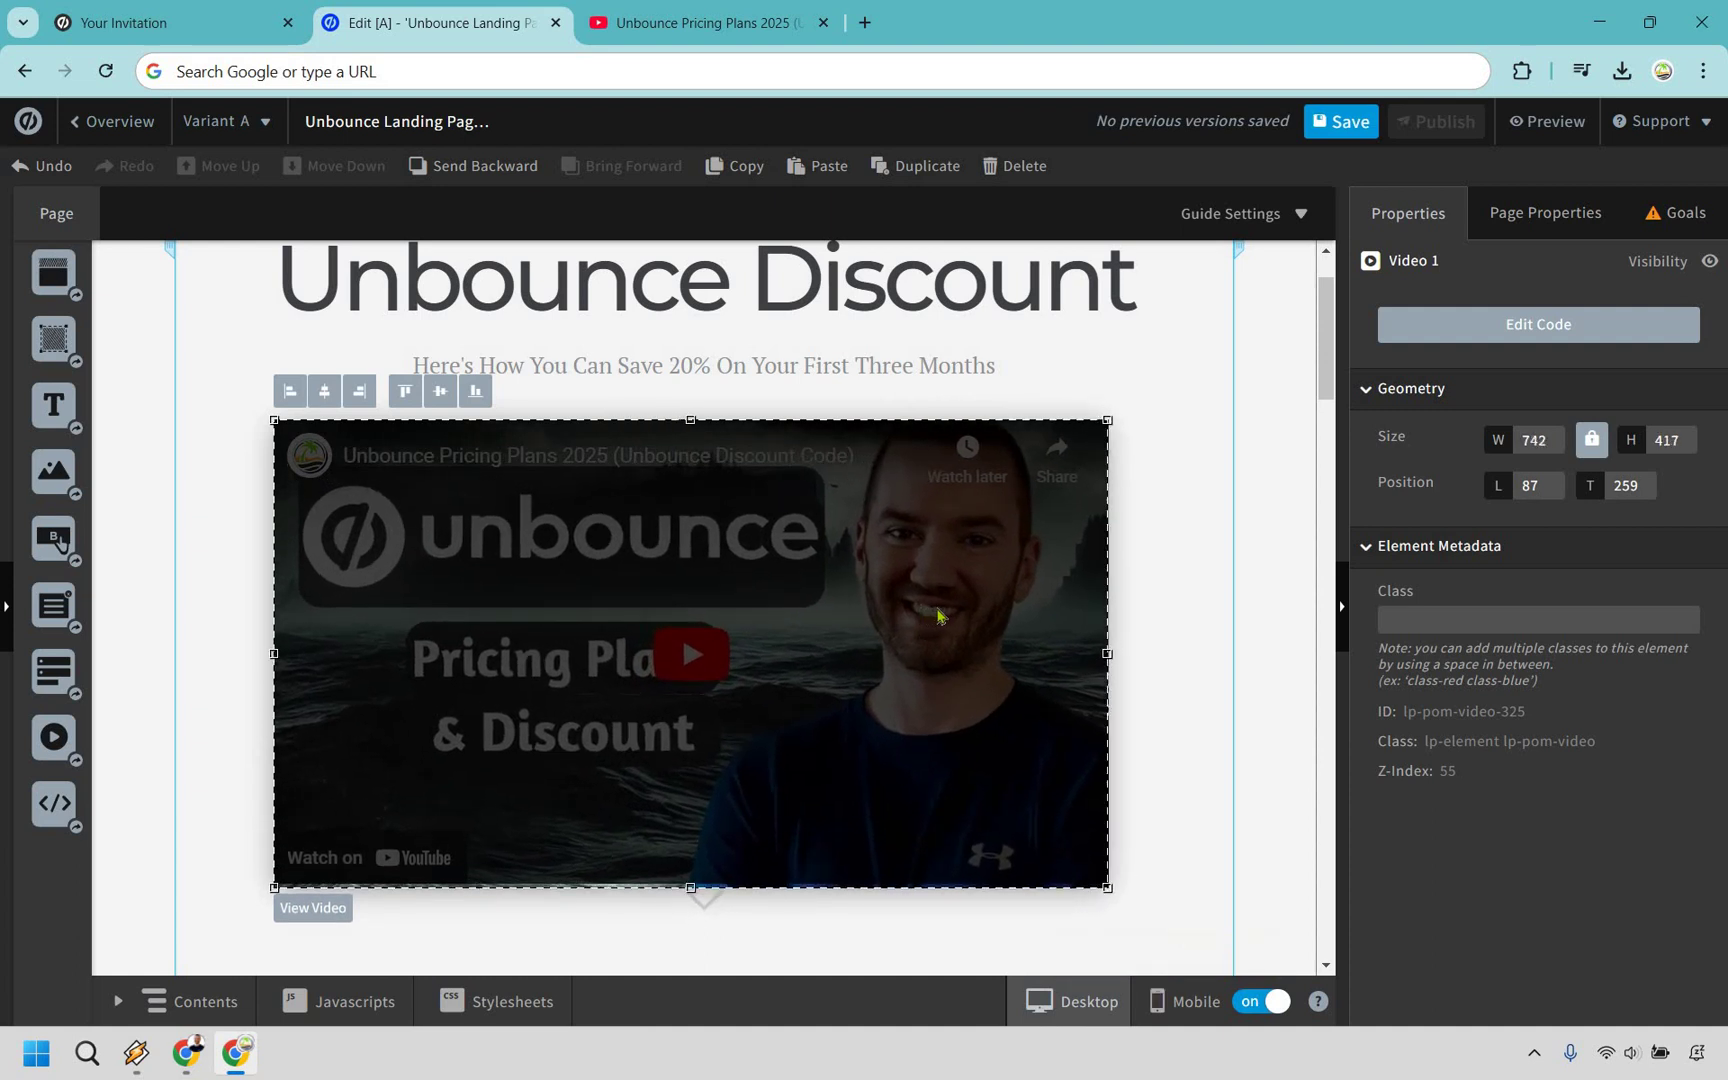
left_click_drag(918, 609, 930, 609)
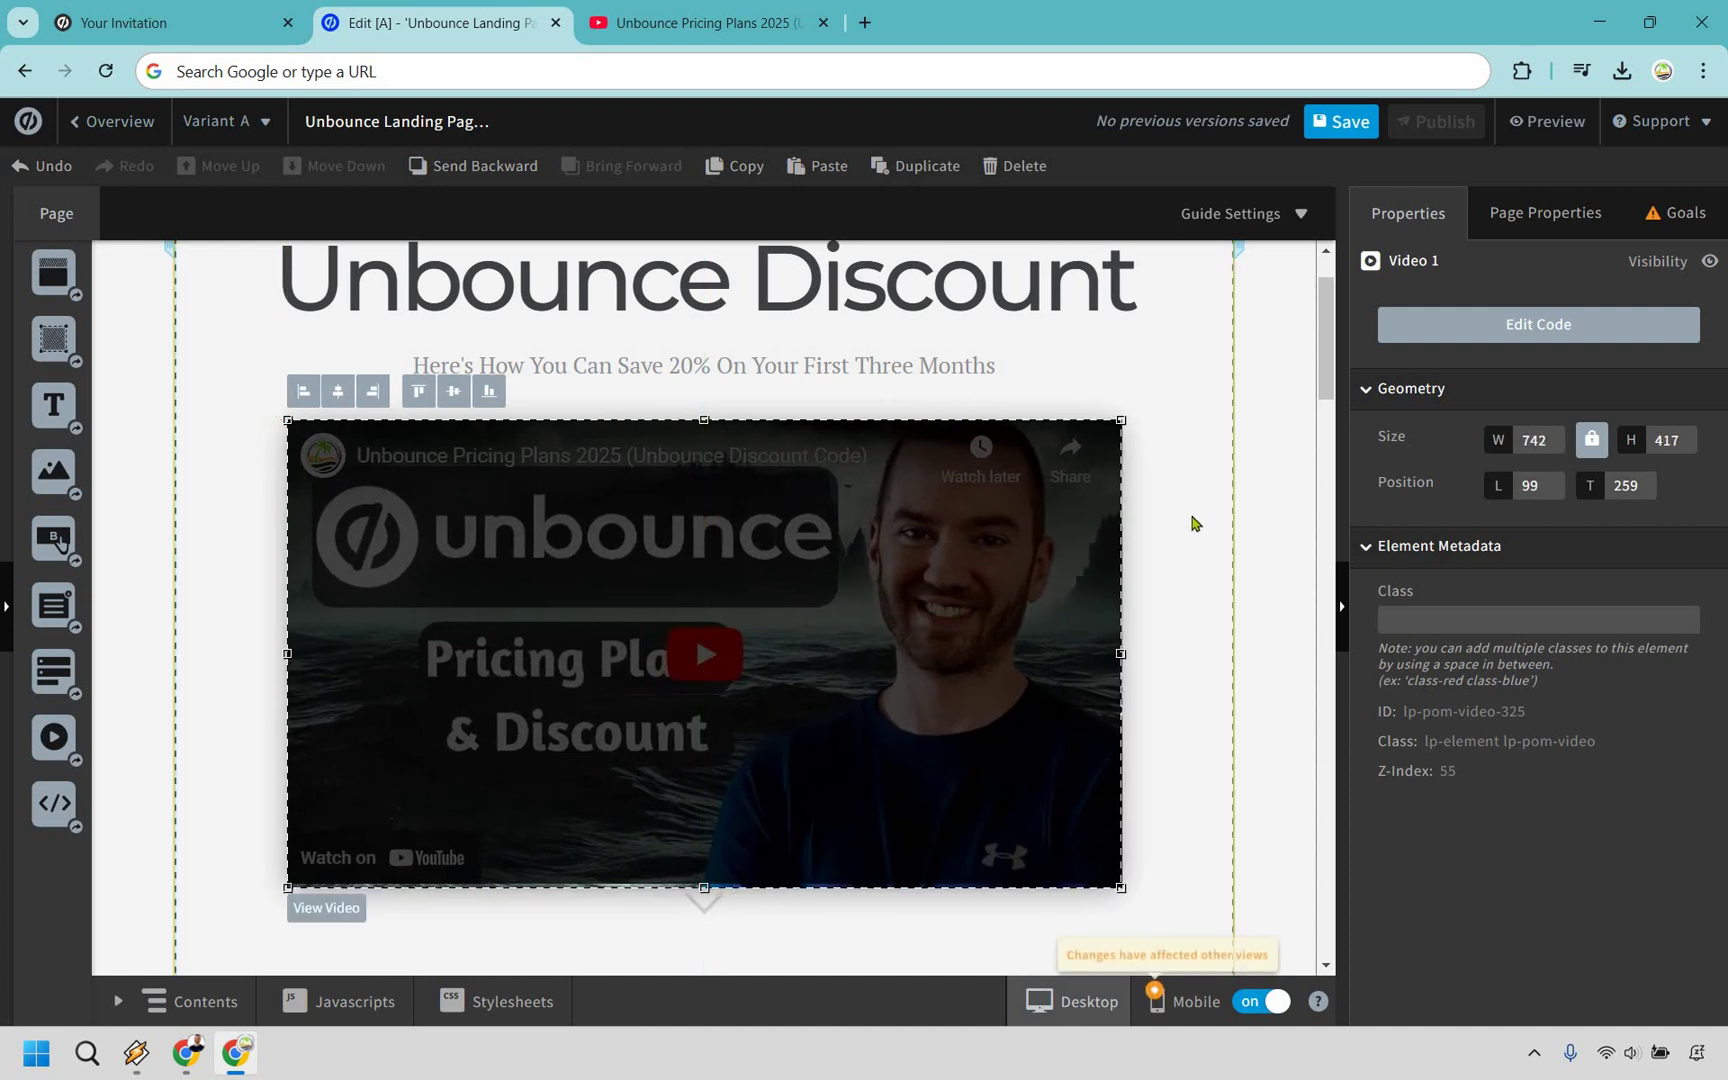
Nudge the video, the descriptive line and the headline slightly down to even out the spacing in the cover section.
scroll(1192, 522, "up", 1)
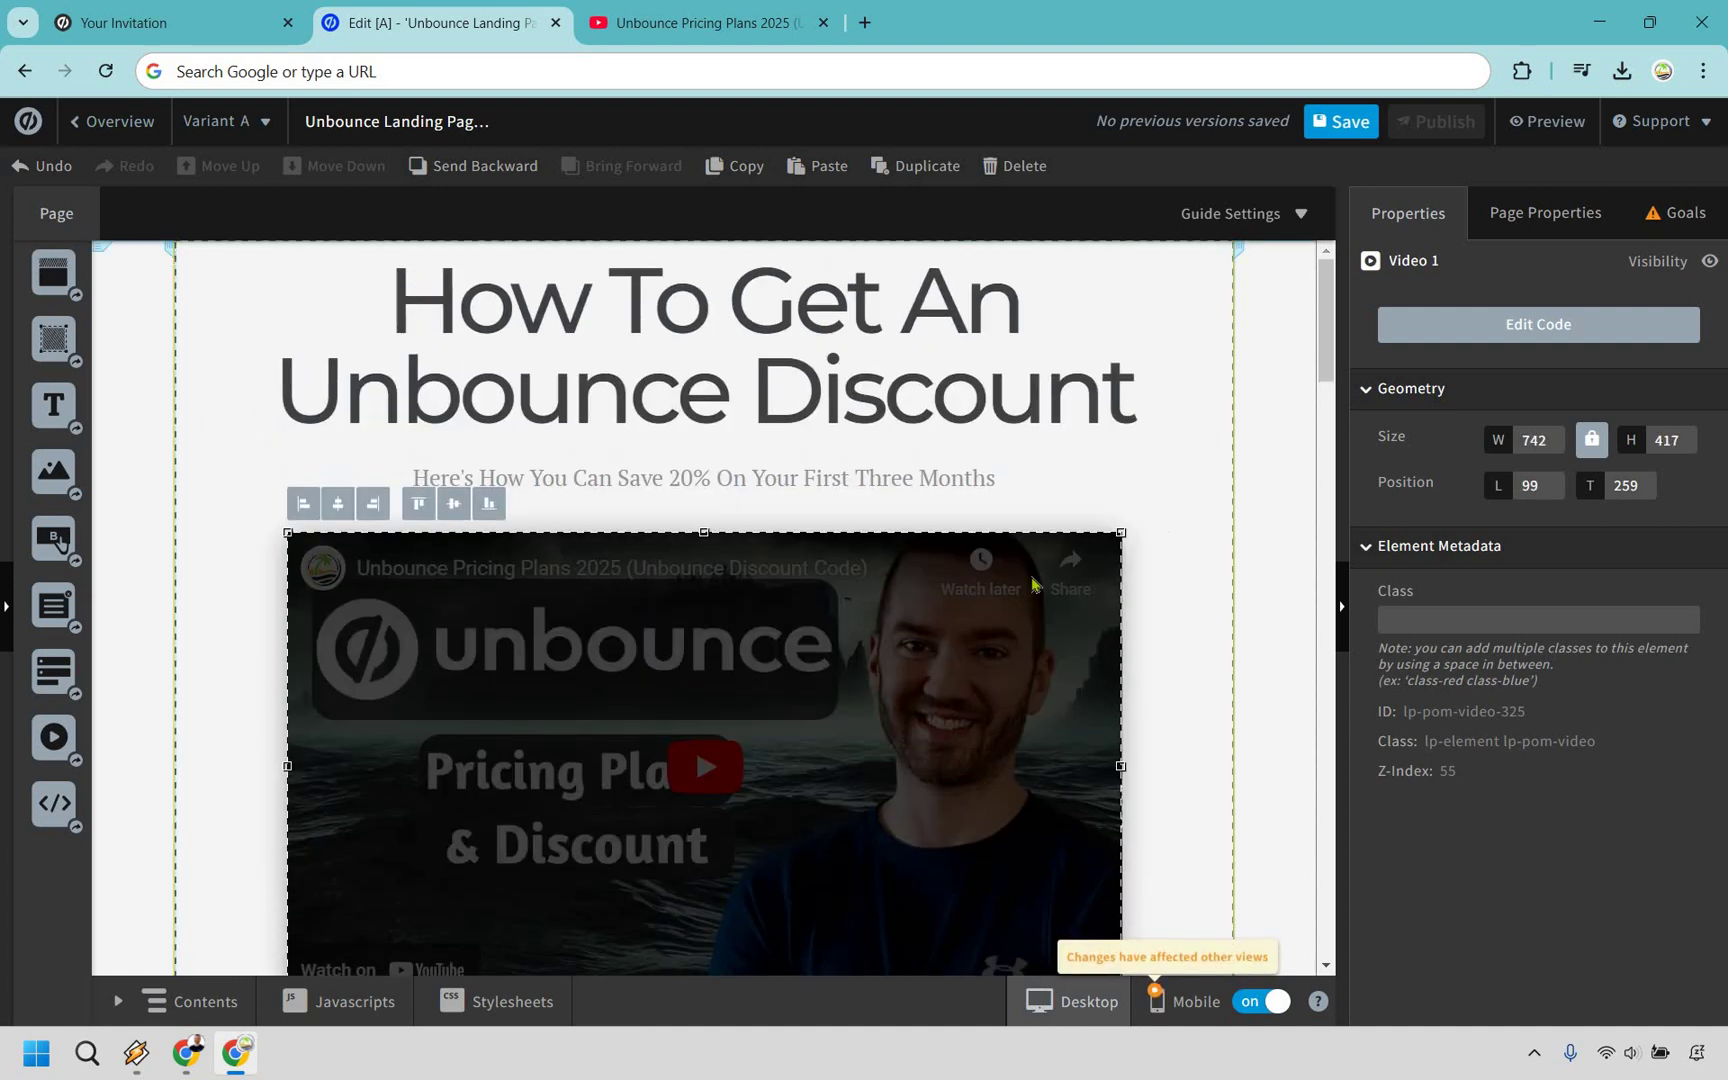
left_click(895, 490)
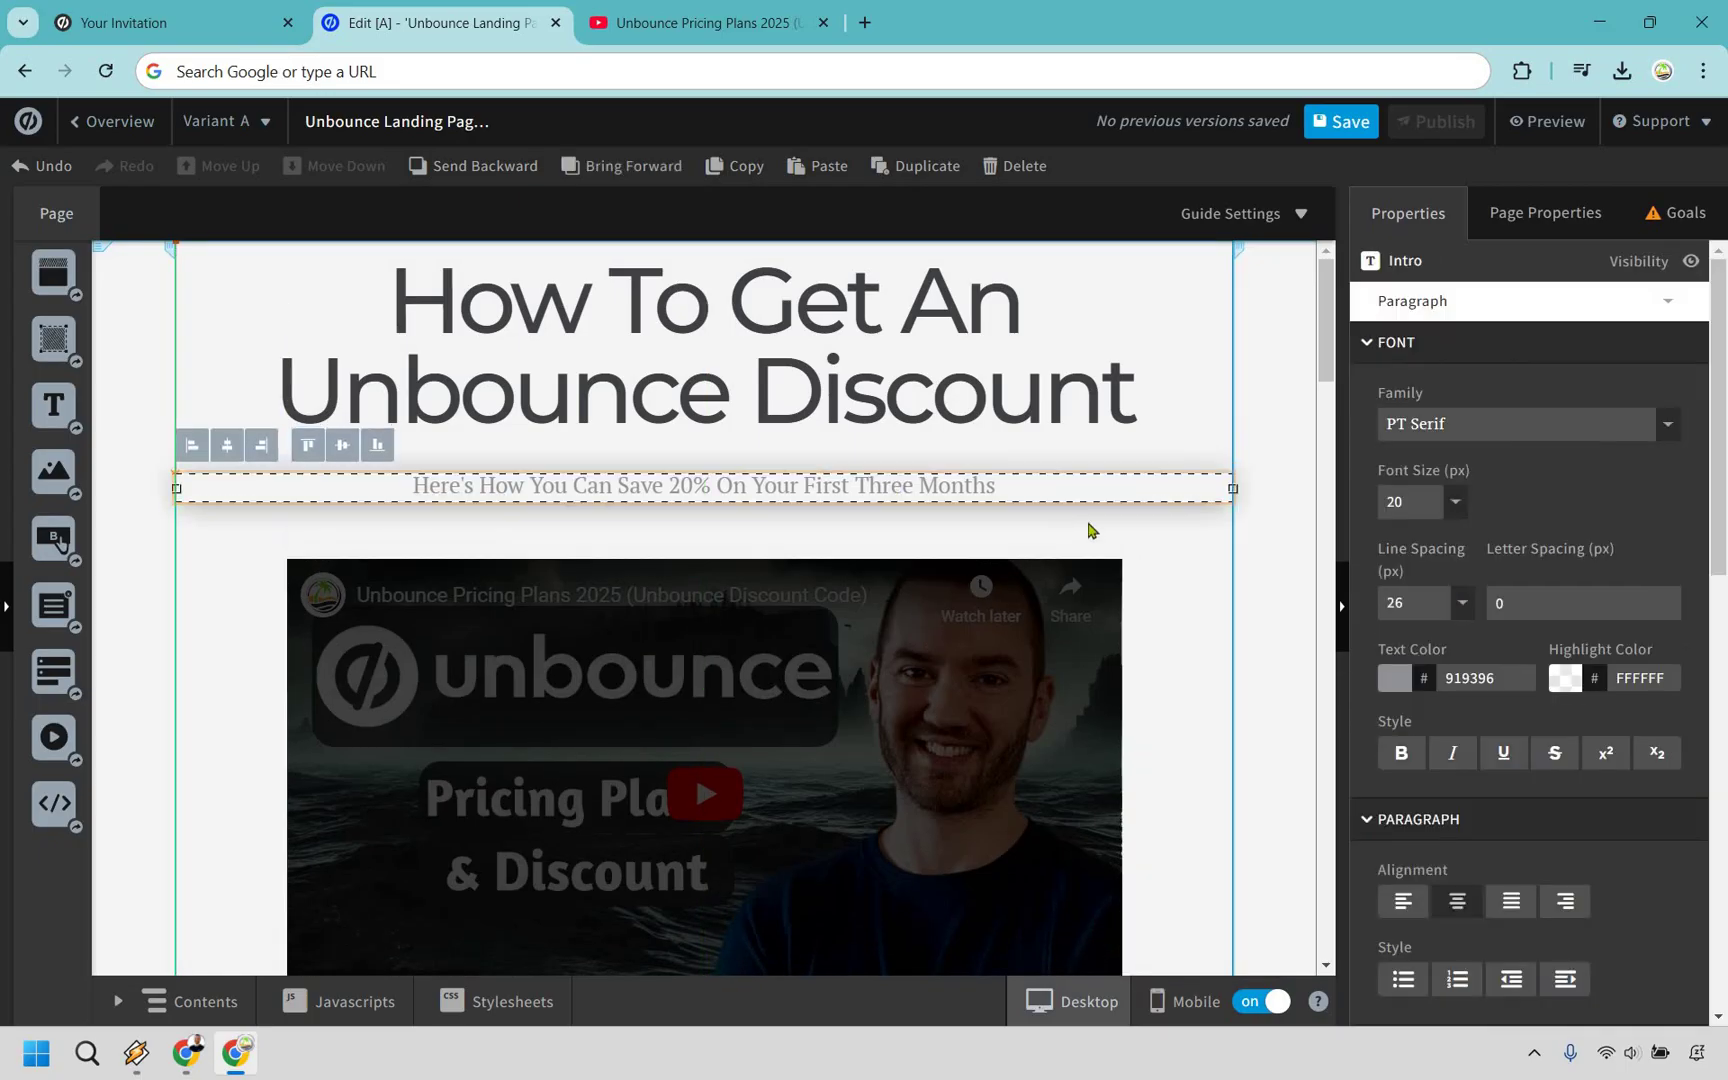
left_click(910, 352)
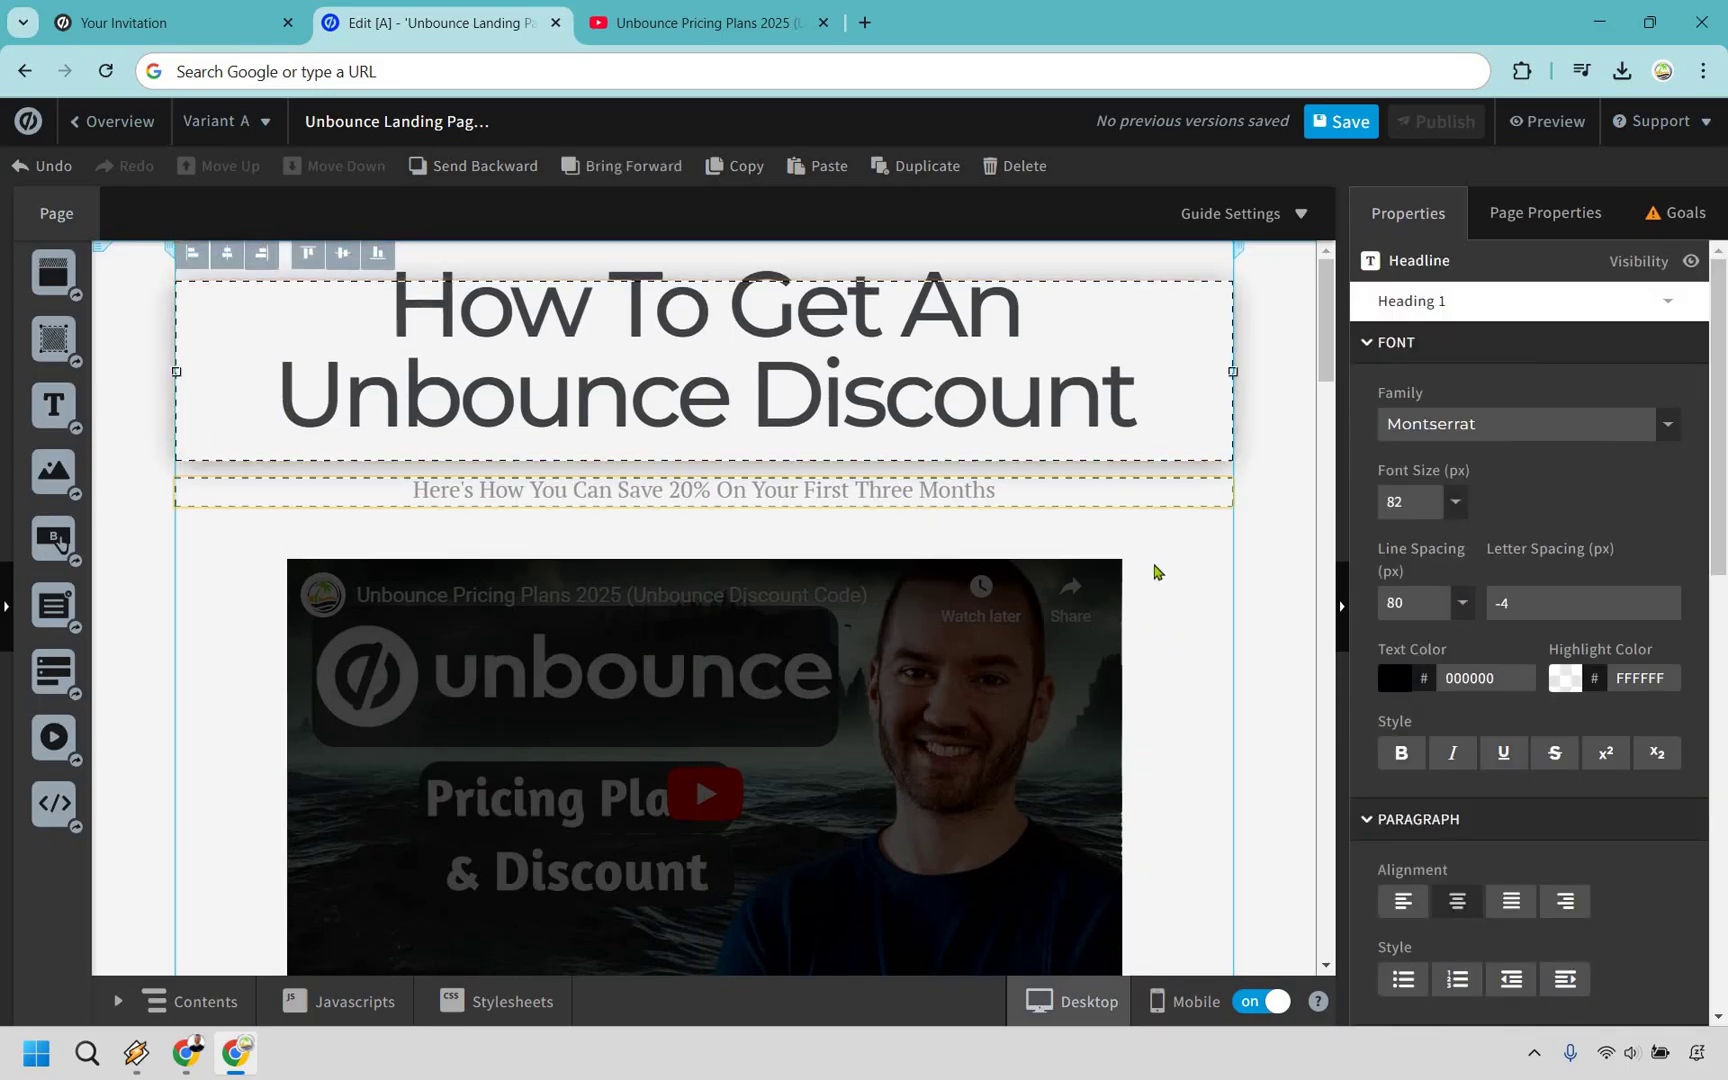
left_click(1146, 490)
Delete the whole "The companies that enjoy our offer" logo section beneath the cover.
scroll(1148, 489, "down", 3)
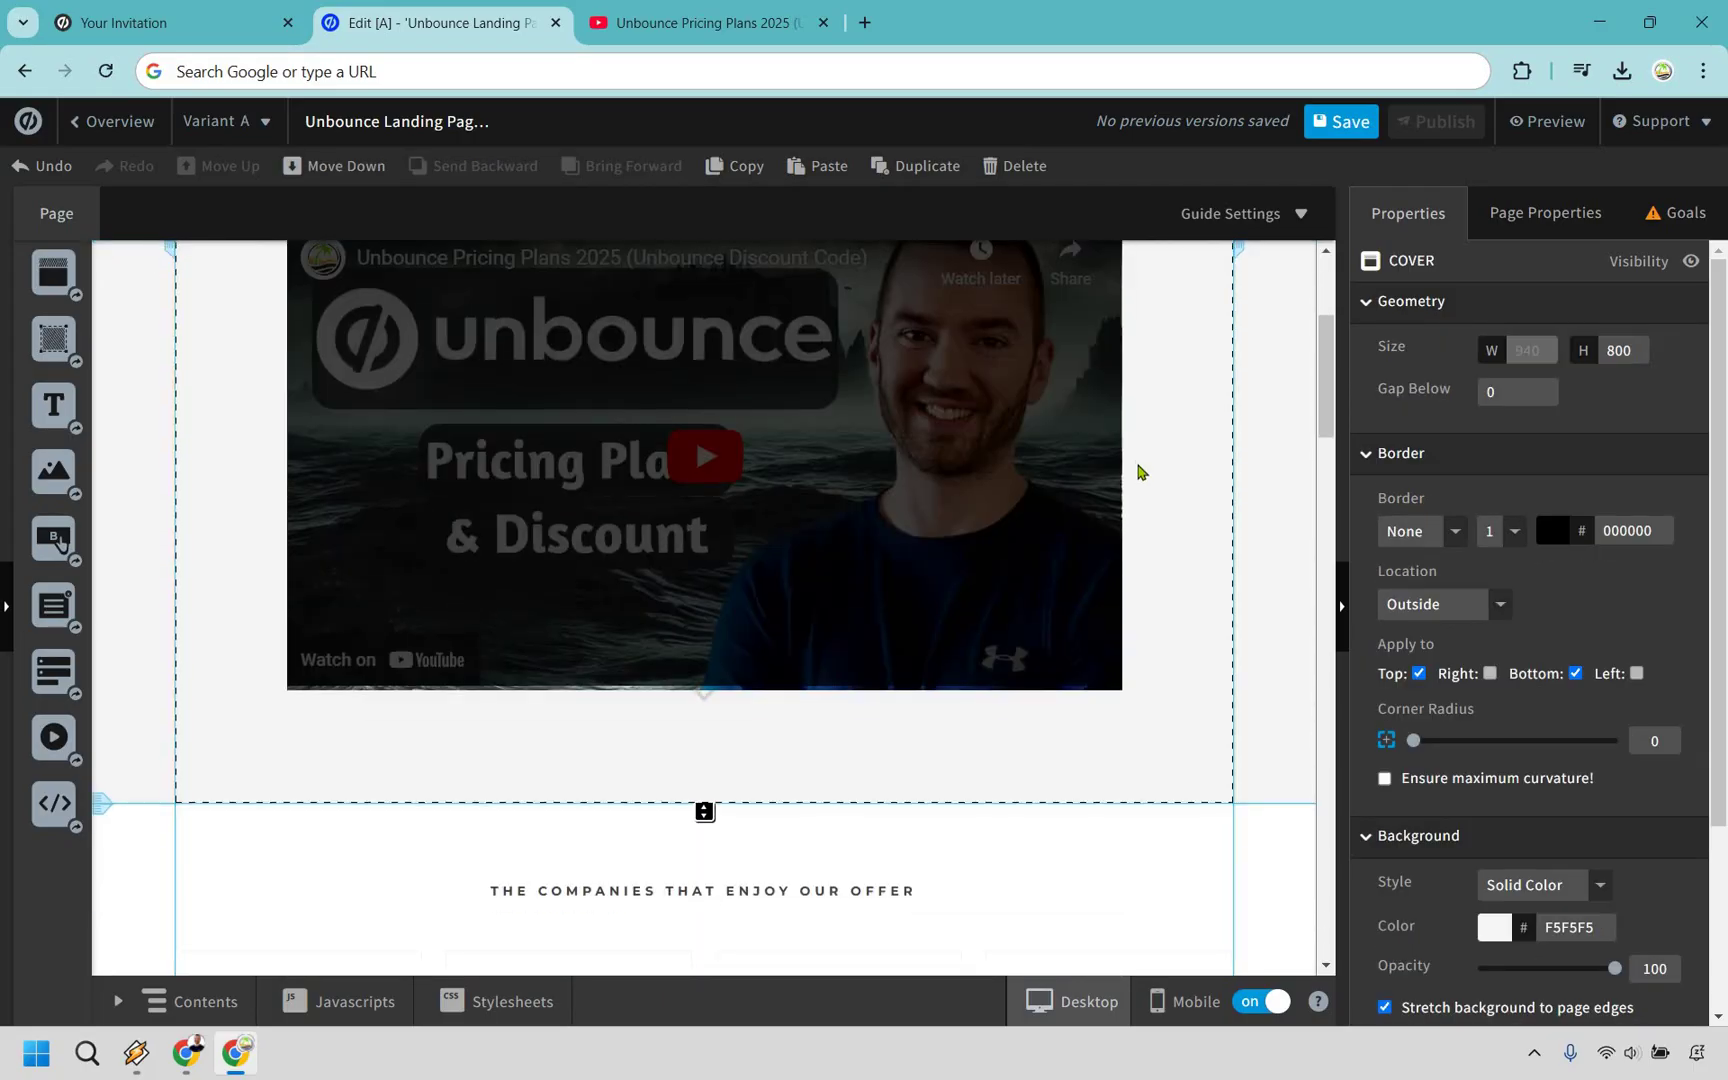
scroll(1130, 480, "down", 3)
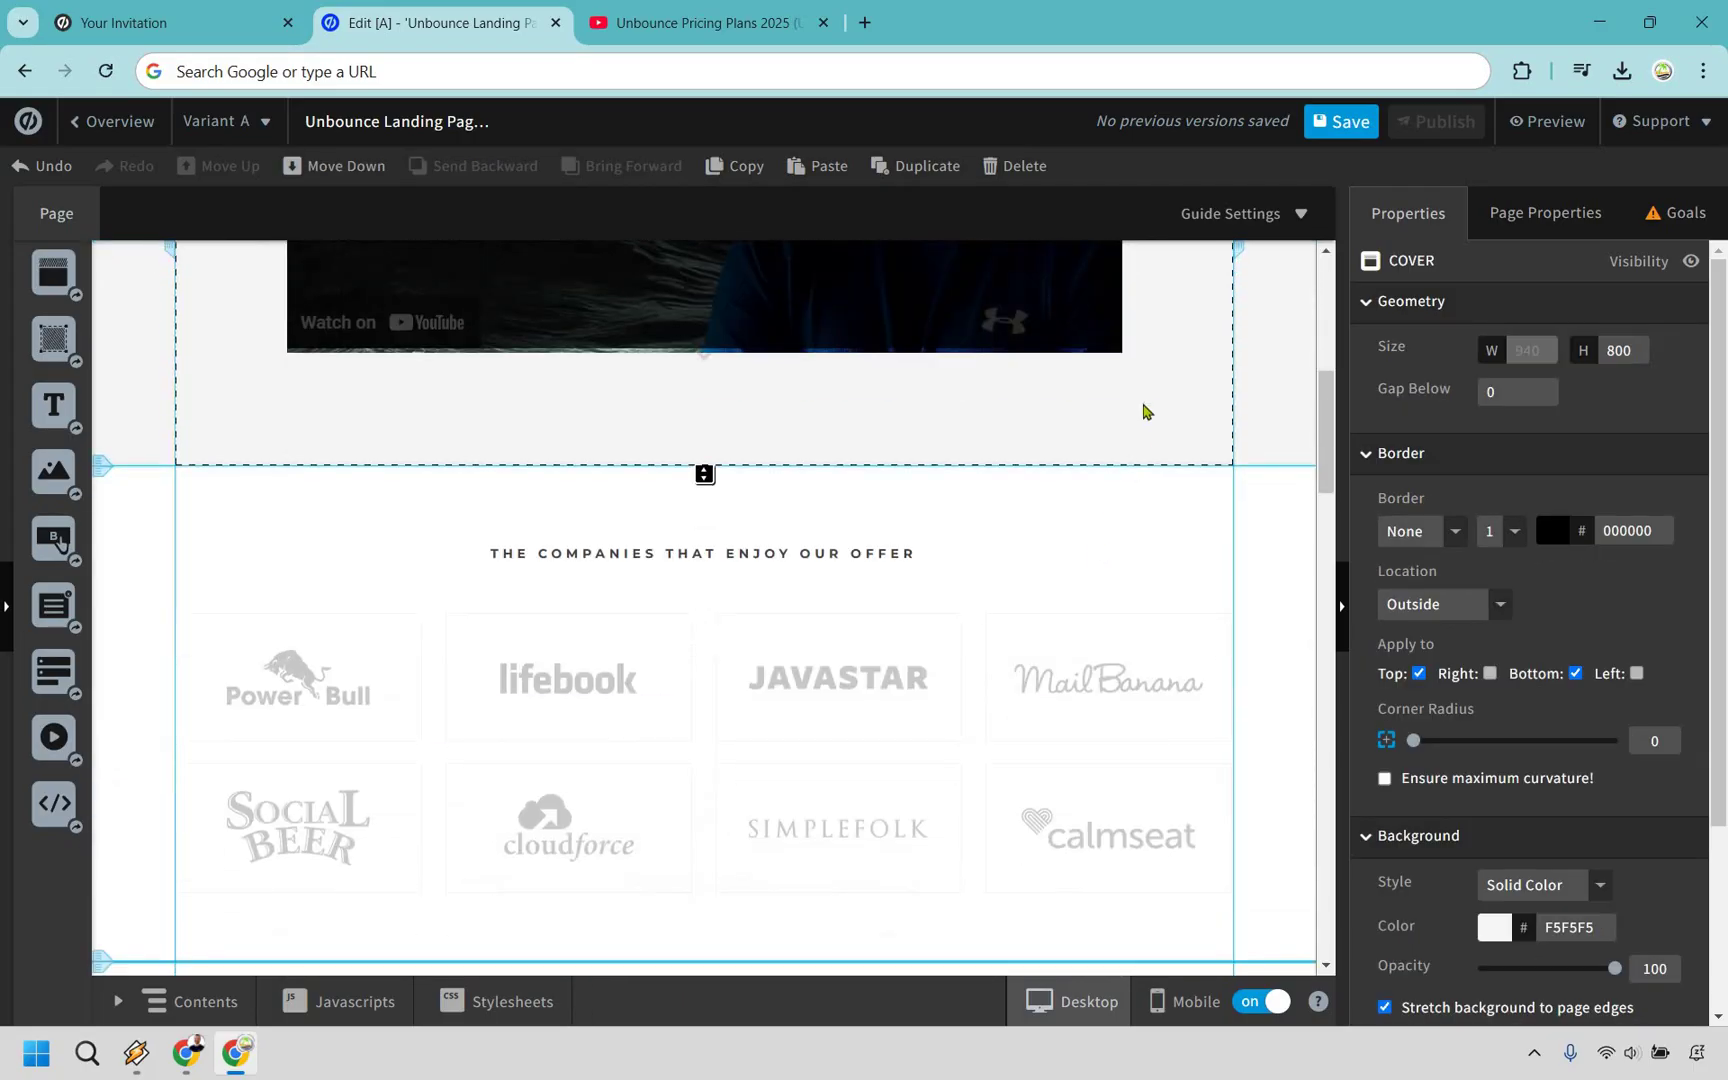
scroll(1147, 412, "up", 3)
scroll(860, 490, "down", 4)
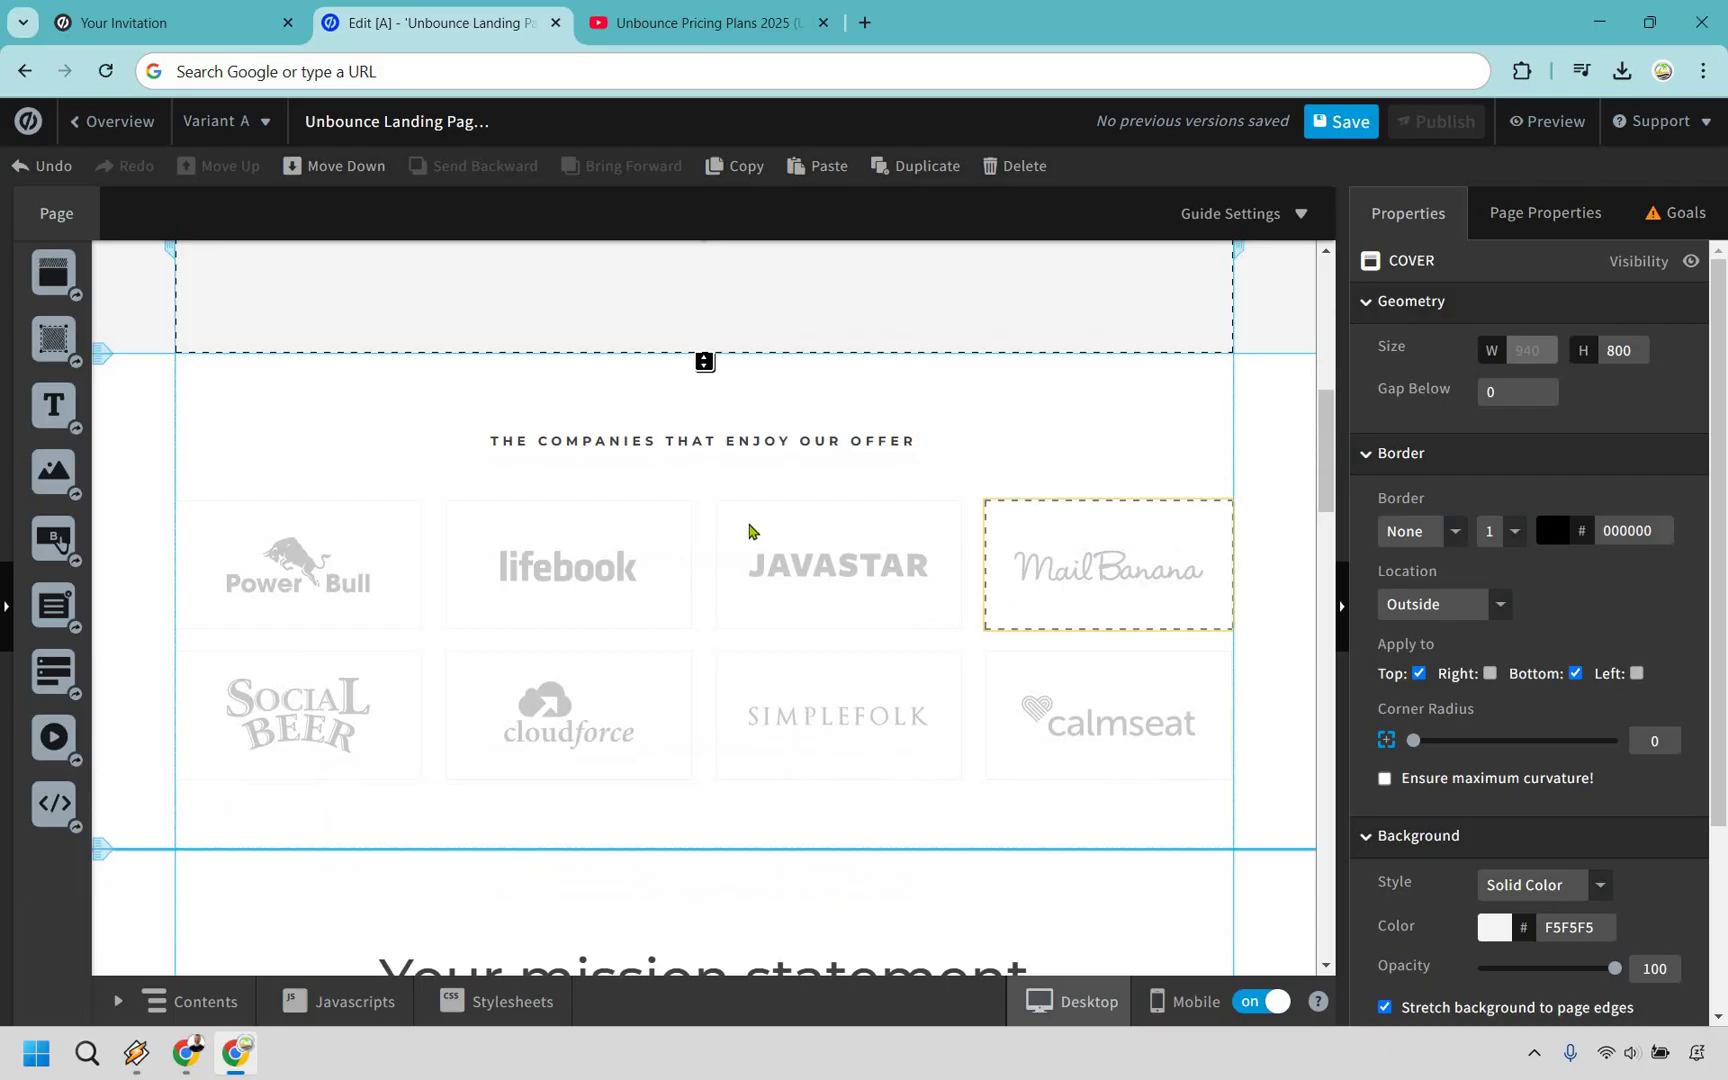
left_click(1113, 394)
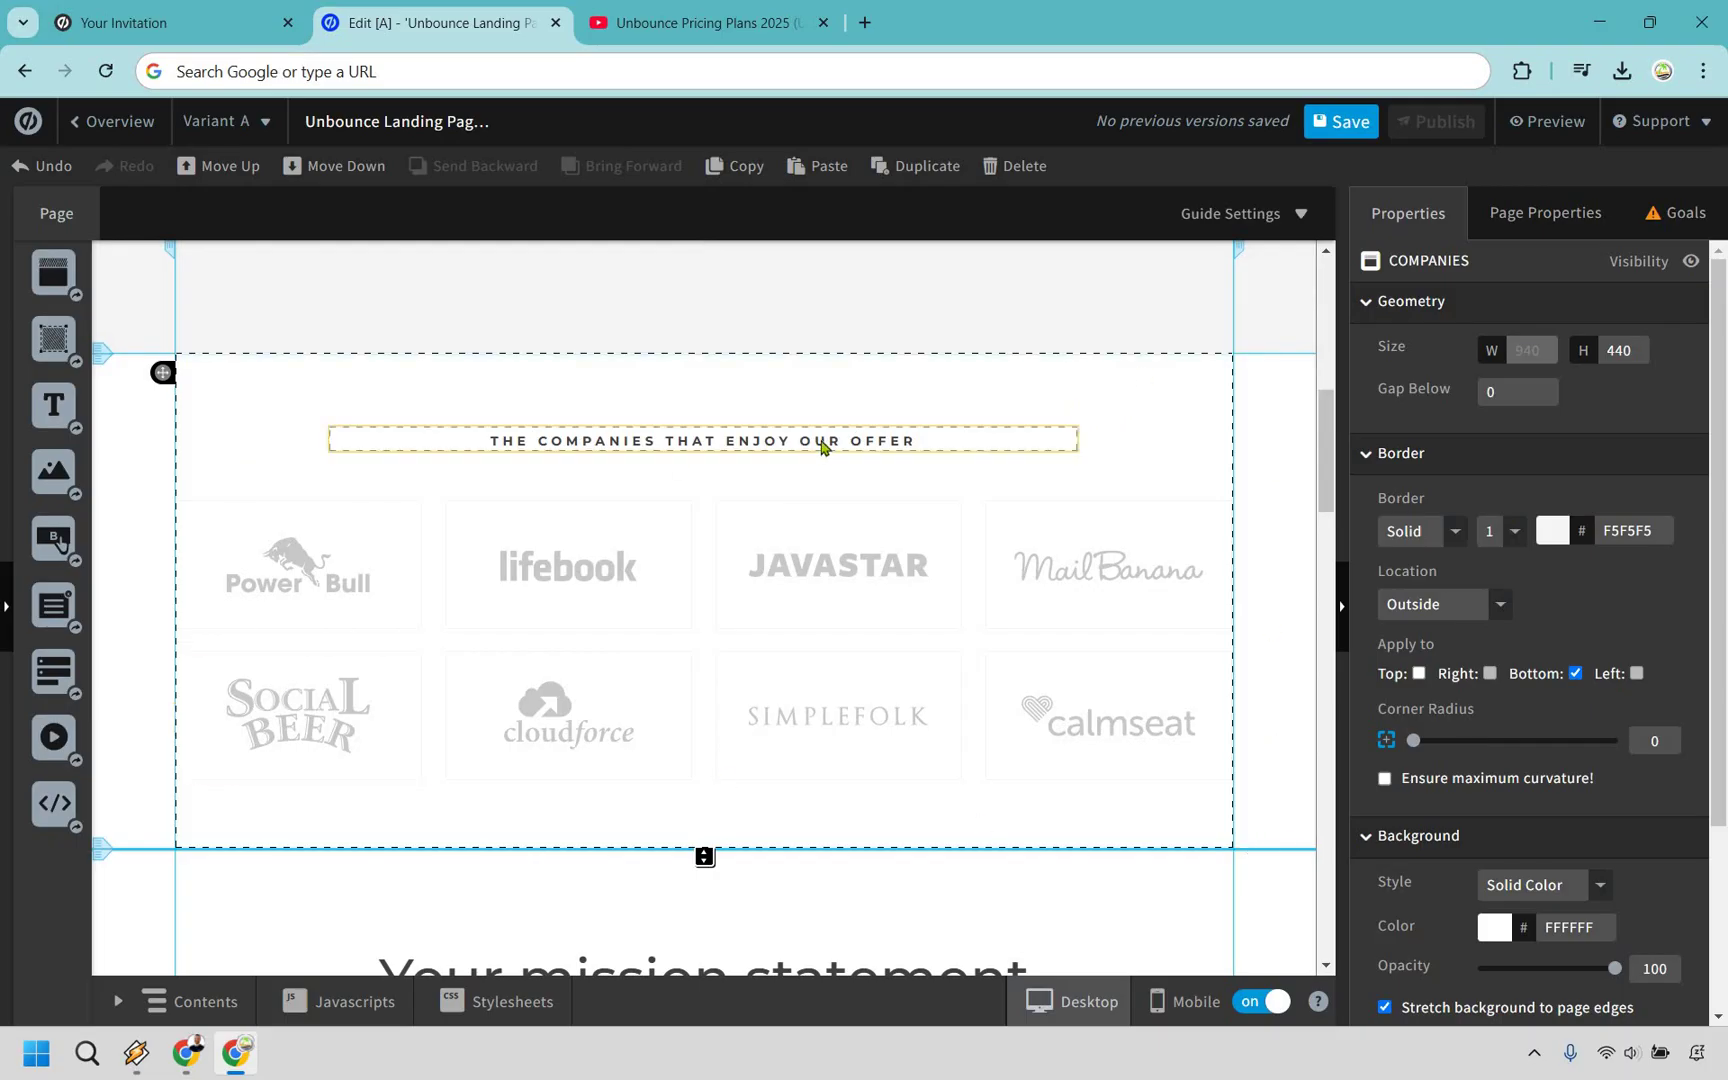
key("Delete")
Look over the remaining page sections and delete the mission statement section below the cover.
scroll(950, 442, "down", 2)
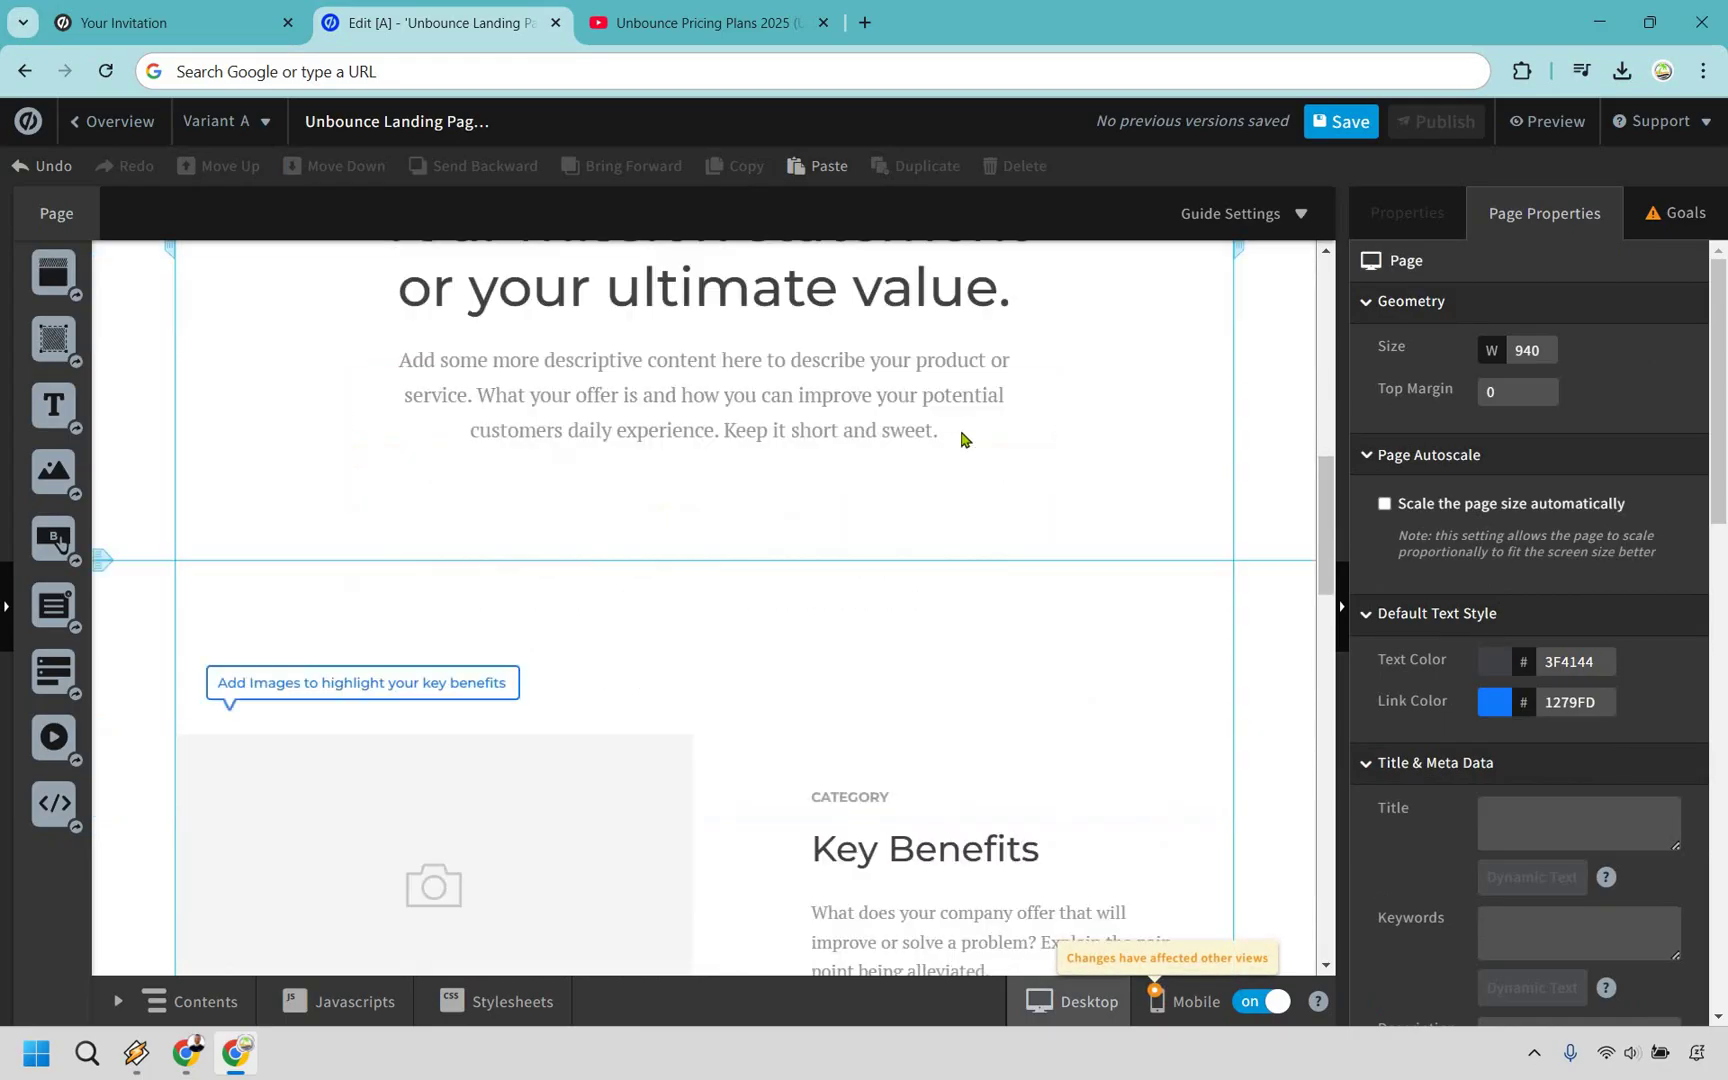
scroll(962, 440, "down", 8)
scroll(1097, 520, "down", 3)
scroll(1099, 566, "up", 5)
scroll(1097, 566, "up", 4)
scroll(1097, 641, "up", 2)
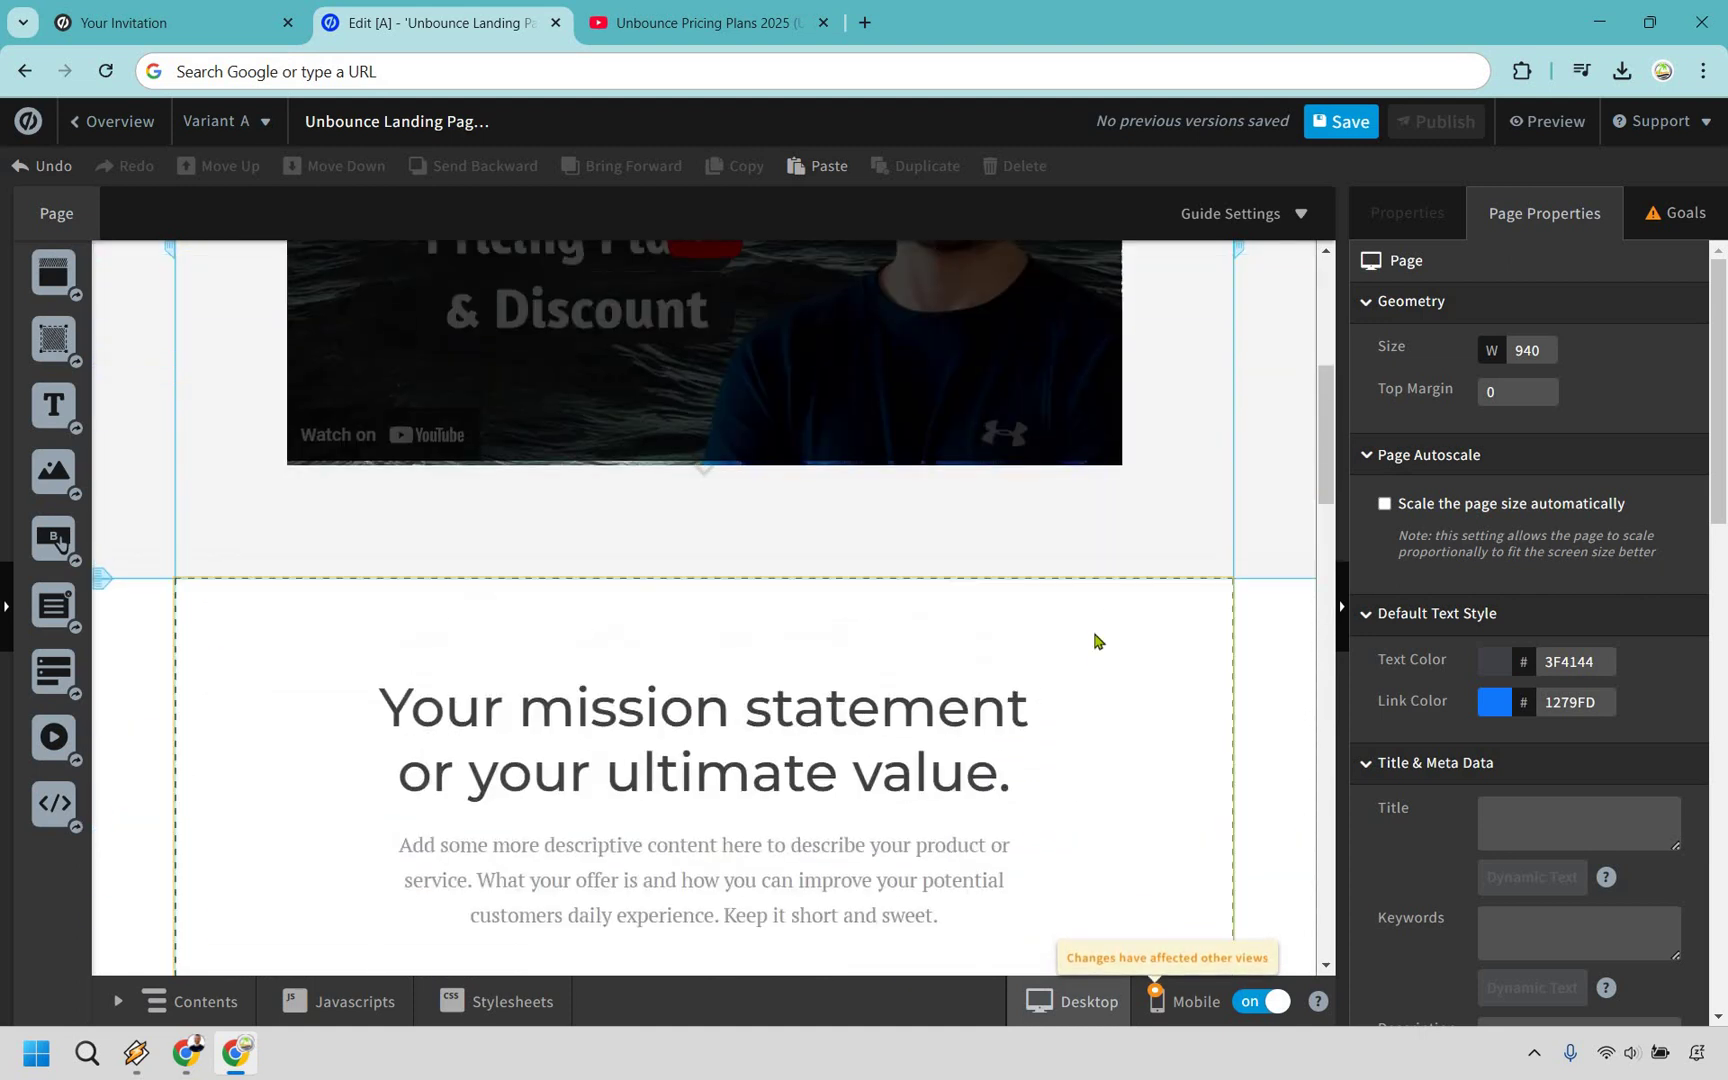
left_click(1097, 641)
key("Delete")
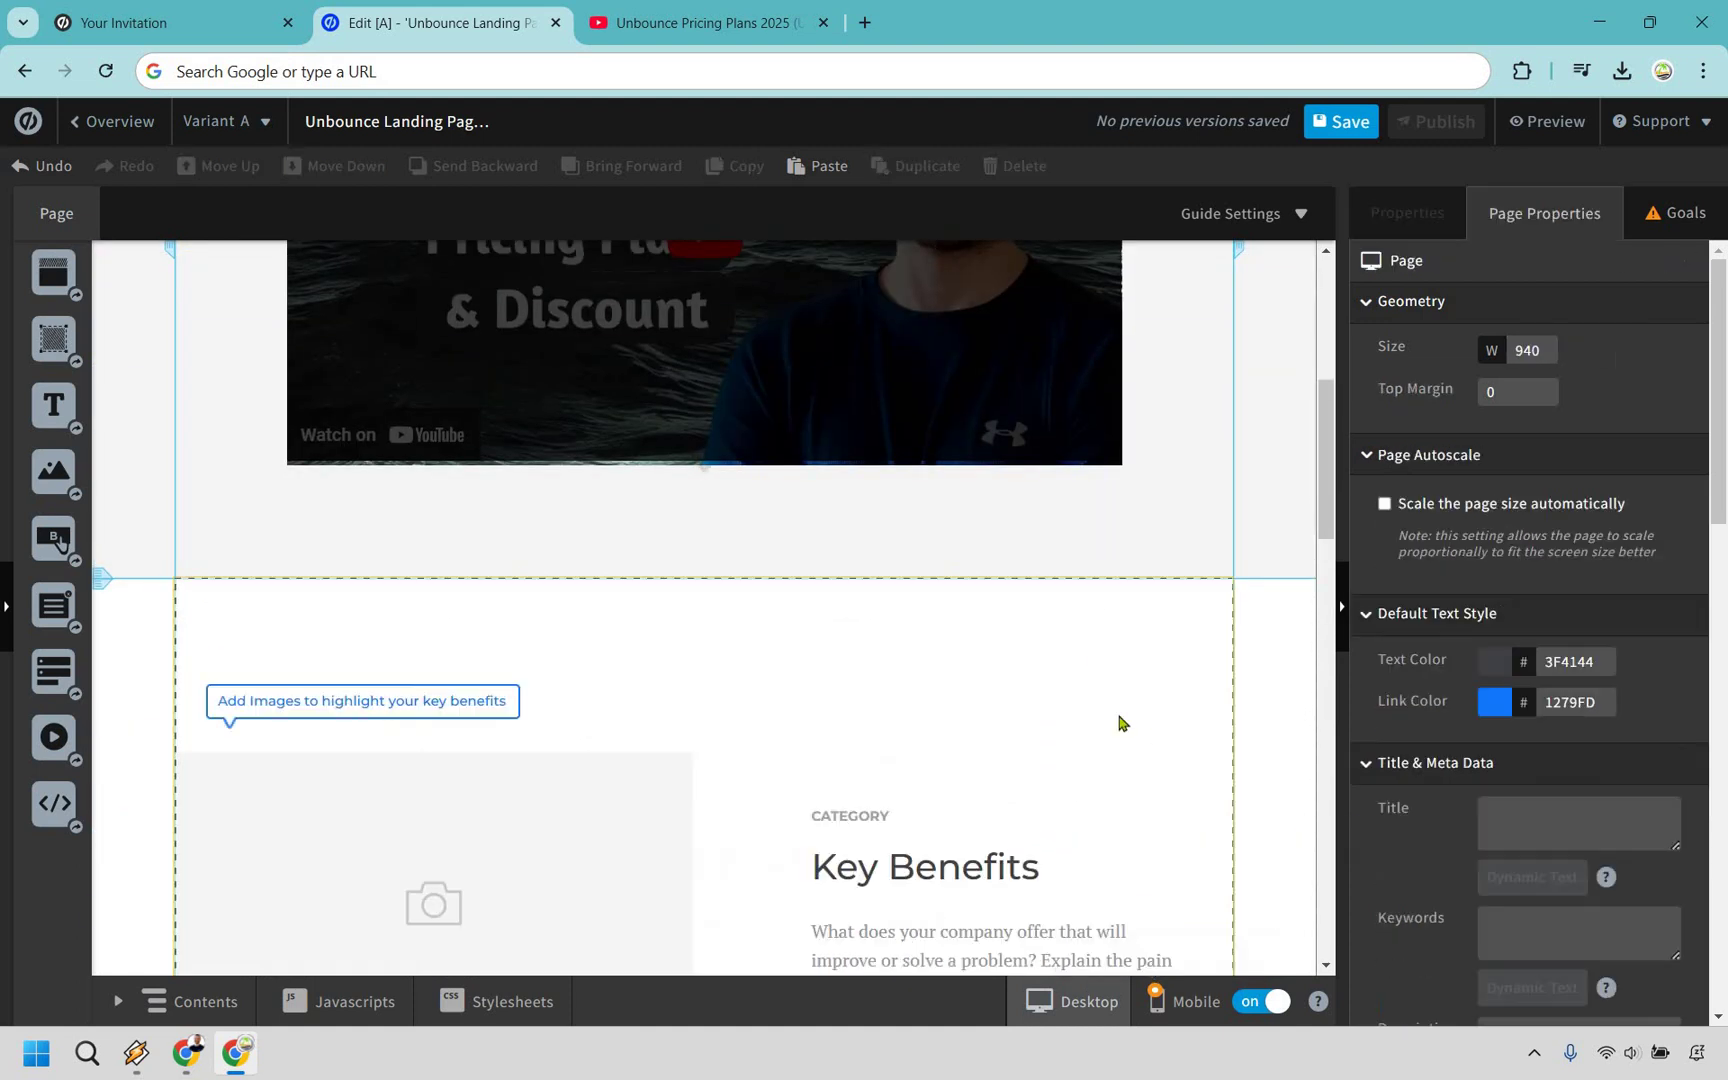
Widen the first Key Benefits heading's text box and replace its text with "Landing Pages".
scroll(1088, 660, "down", 4)
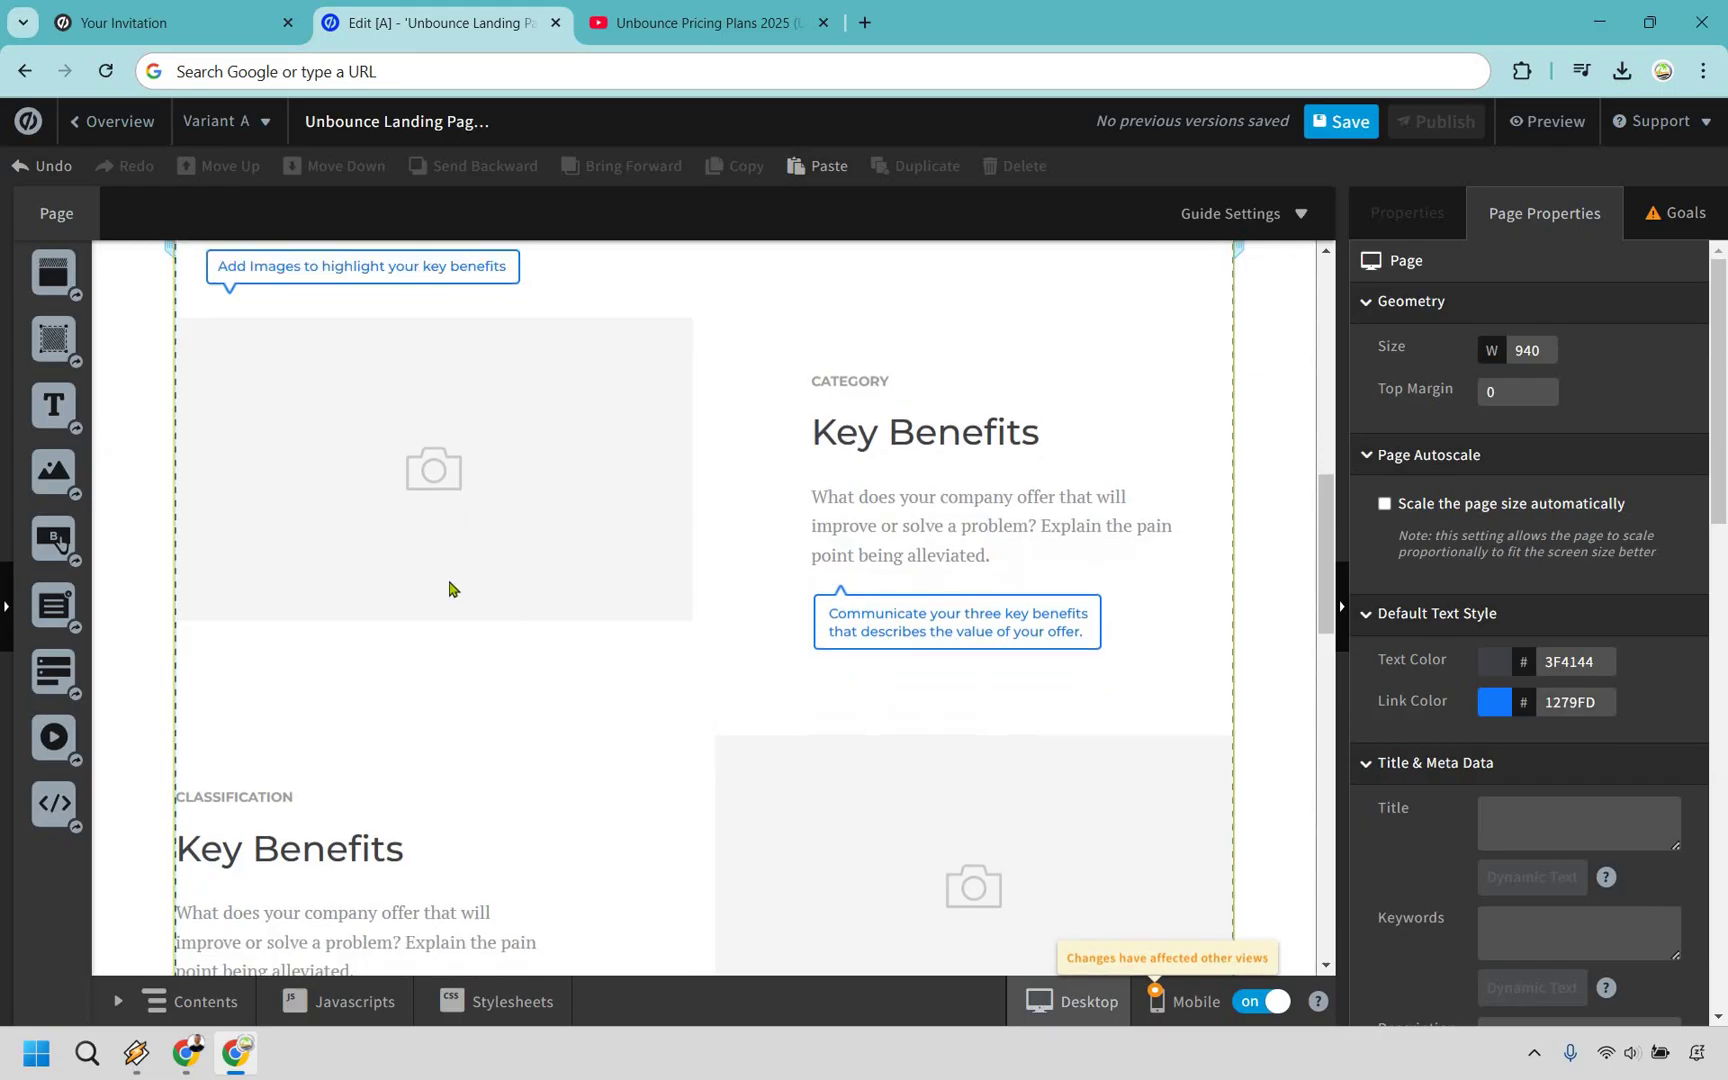
scroll(868, 509, "up", 1)
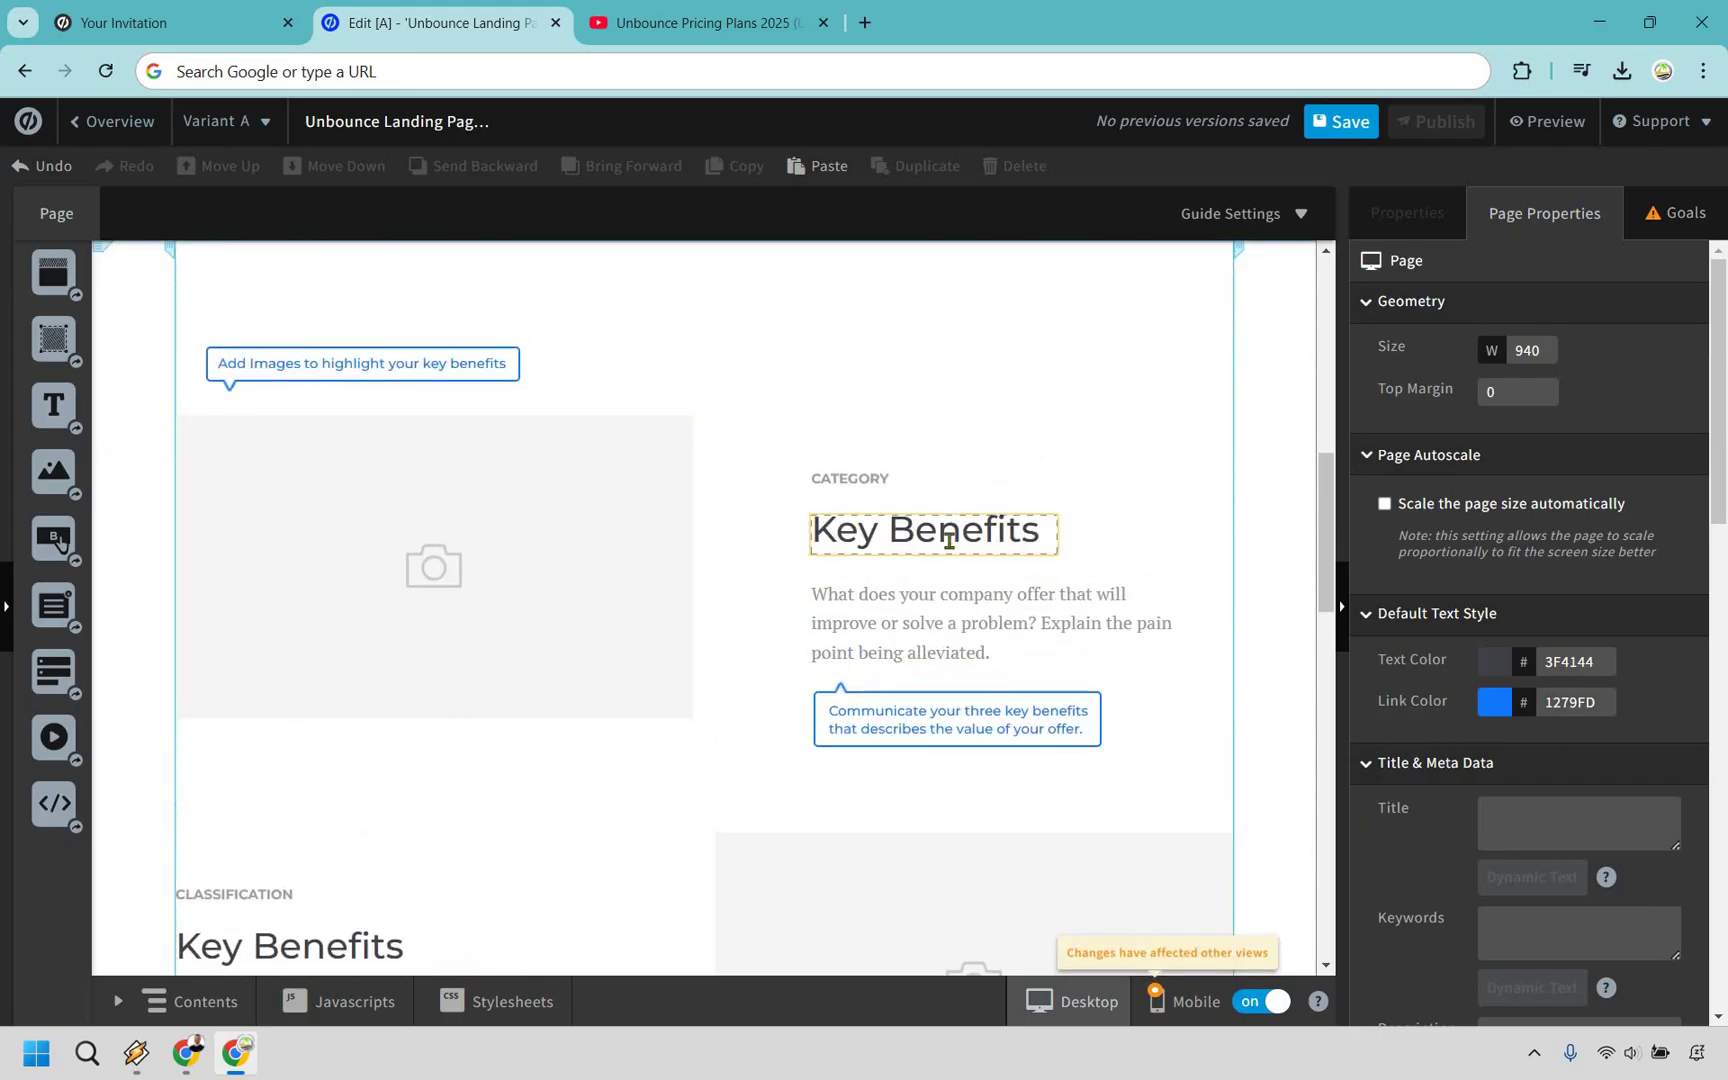
double_click(1017, 541)
left_click_drag(1057, 535, 1177, 535)
triple_click(1011, 533)
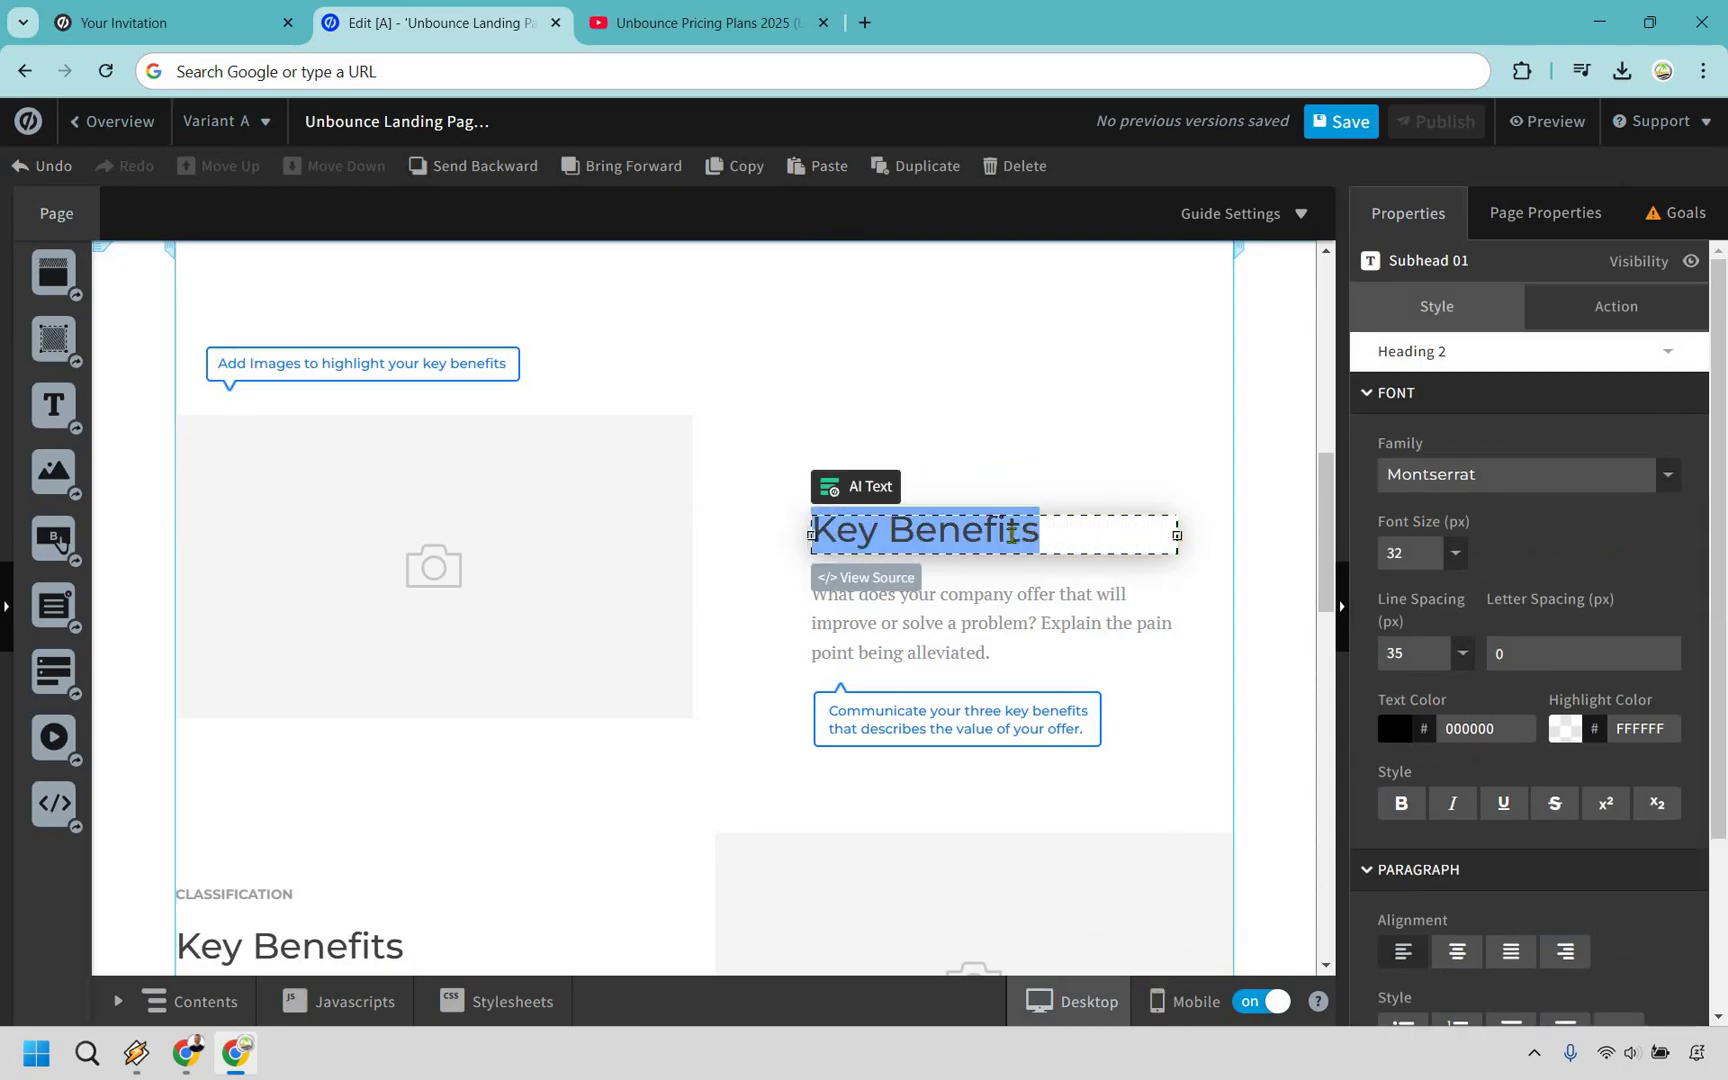
type("Landing Pages")
left_click(482, 575)
Replace the second Key Benefits heading, under CLASSIFICATION, with "AB Split Testing".
scroll(323, 731, "down", 2)
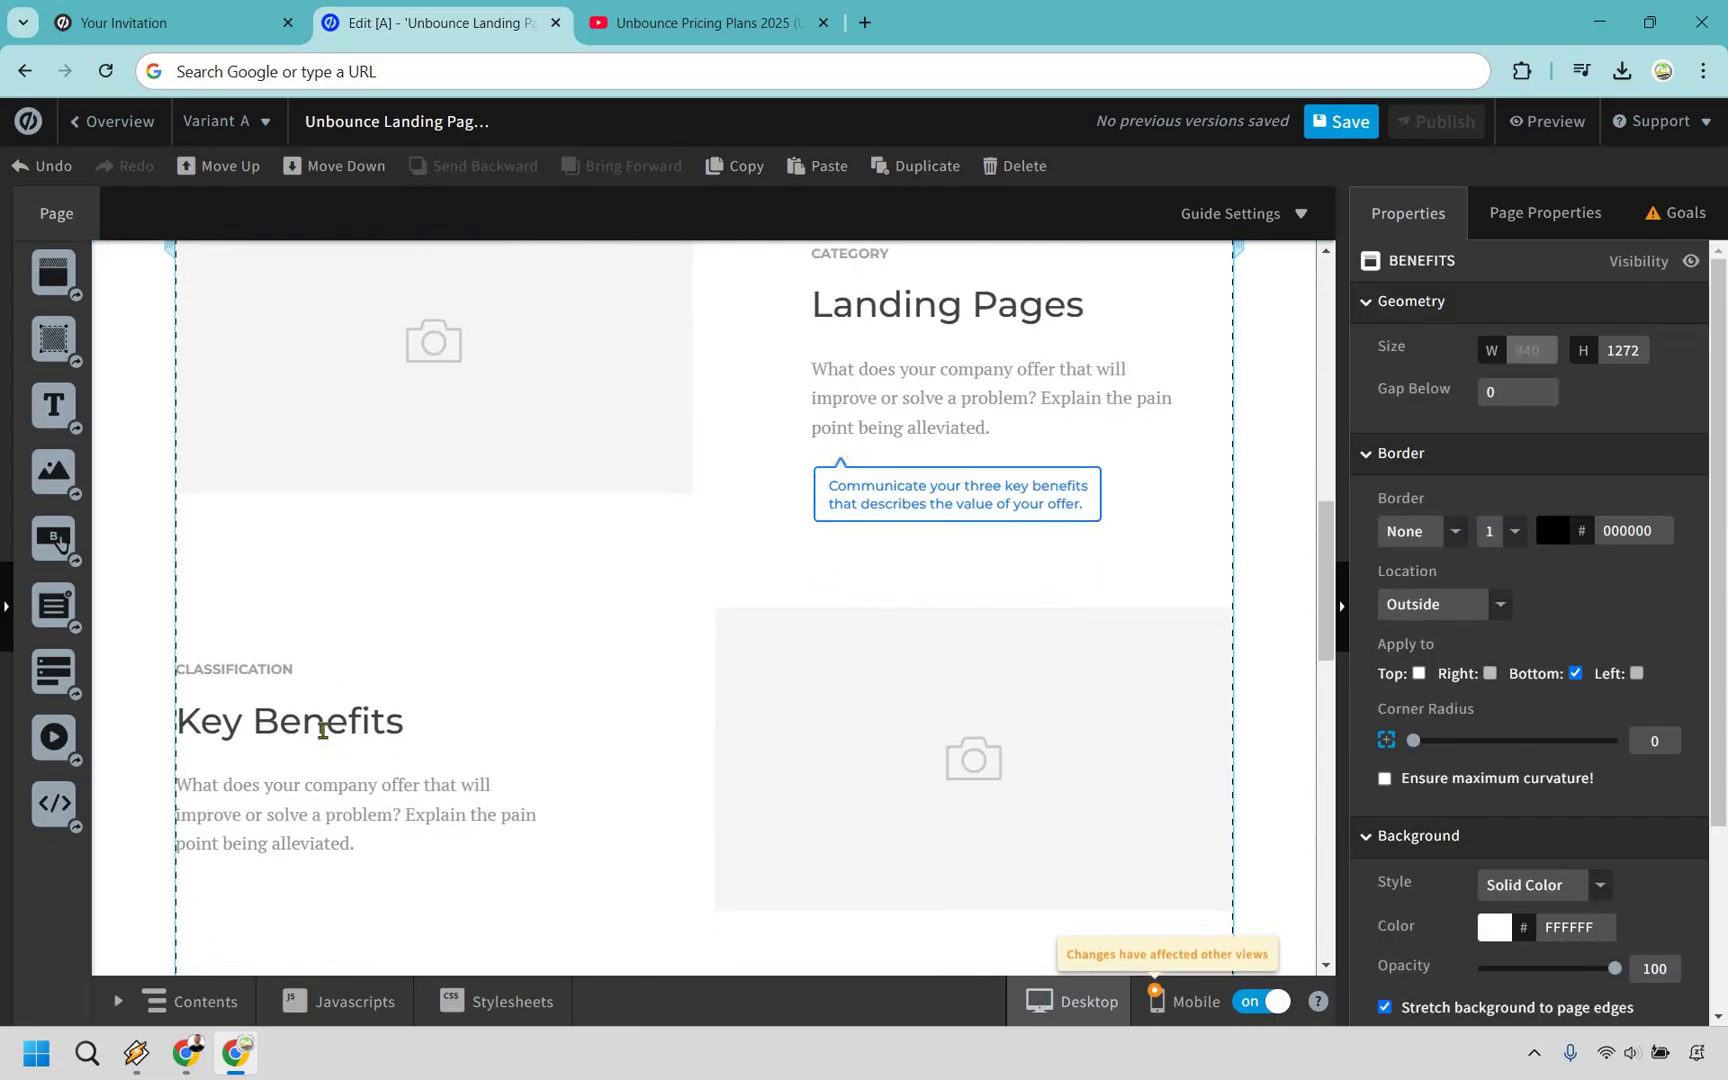
left_click(323, 731)
triple_click(323, 731)
type("AB Split Tes")
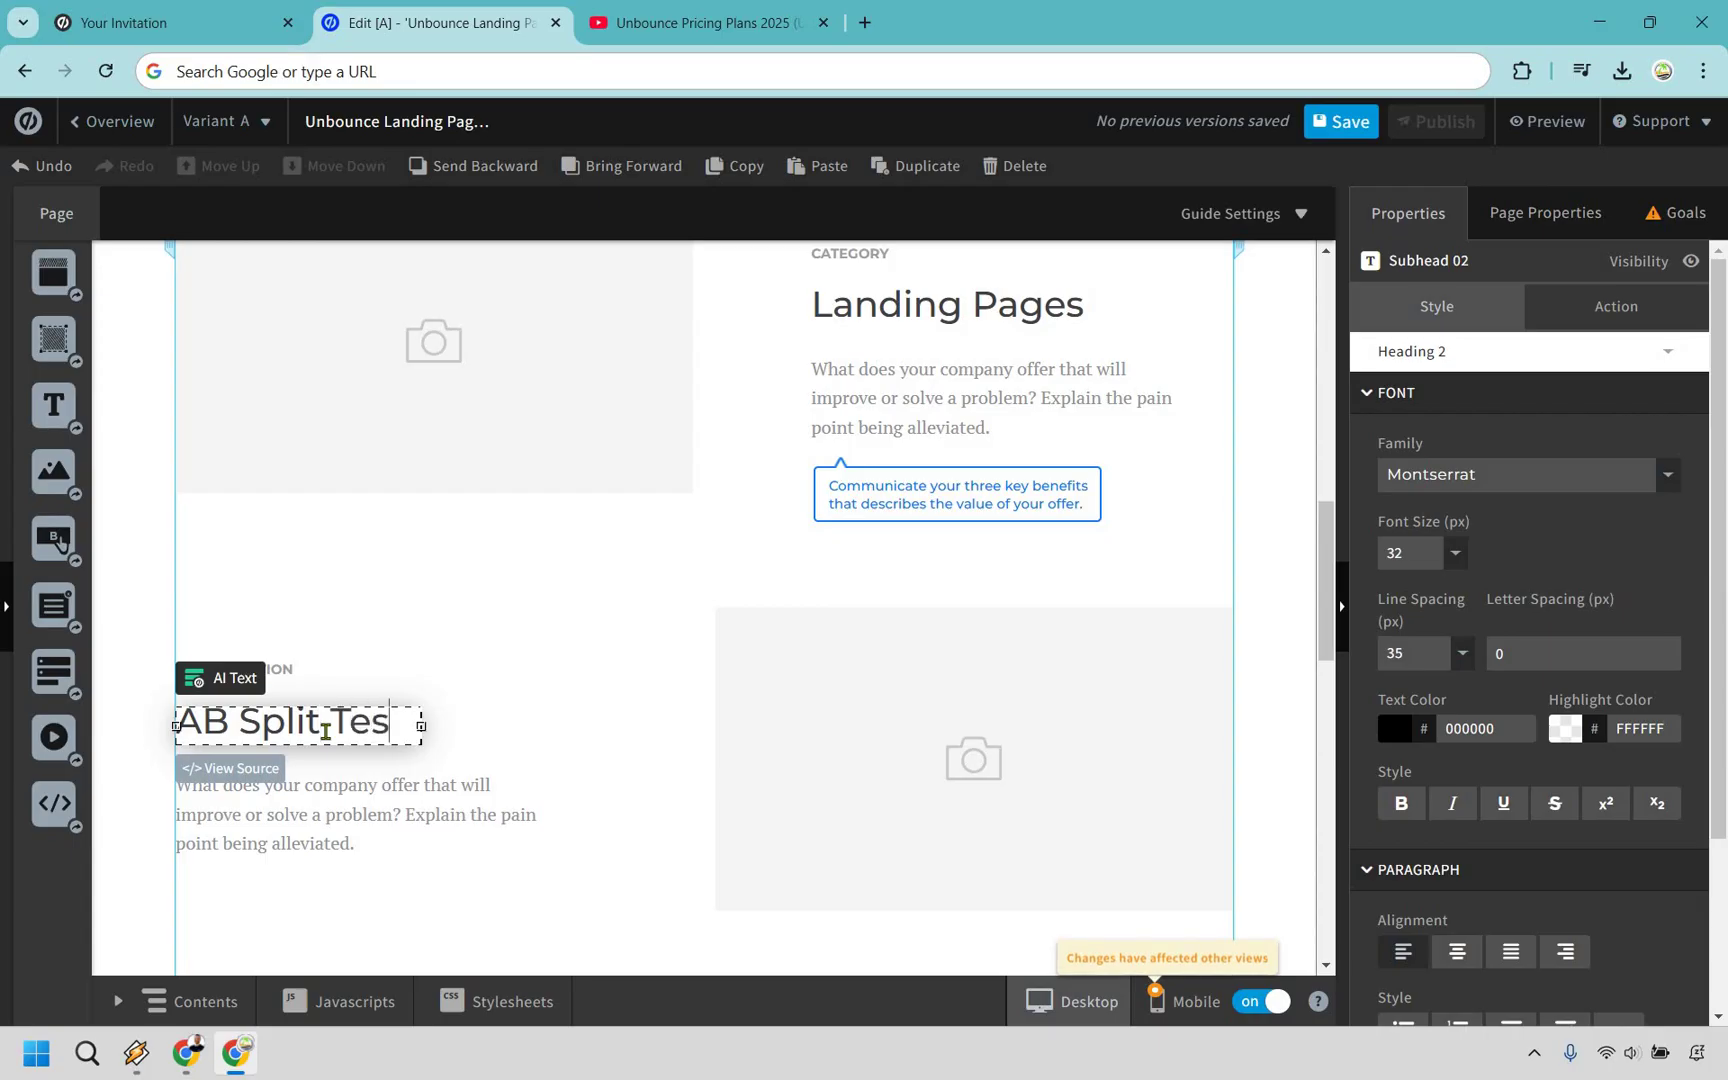
type("ting")
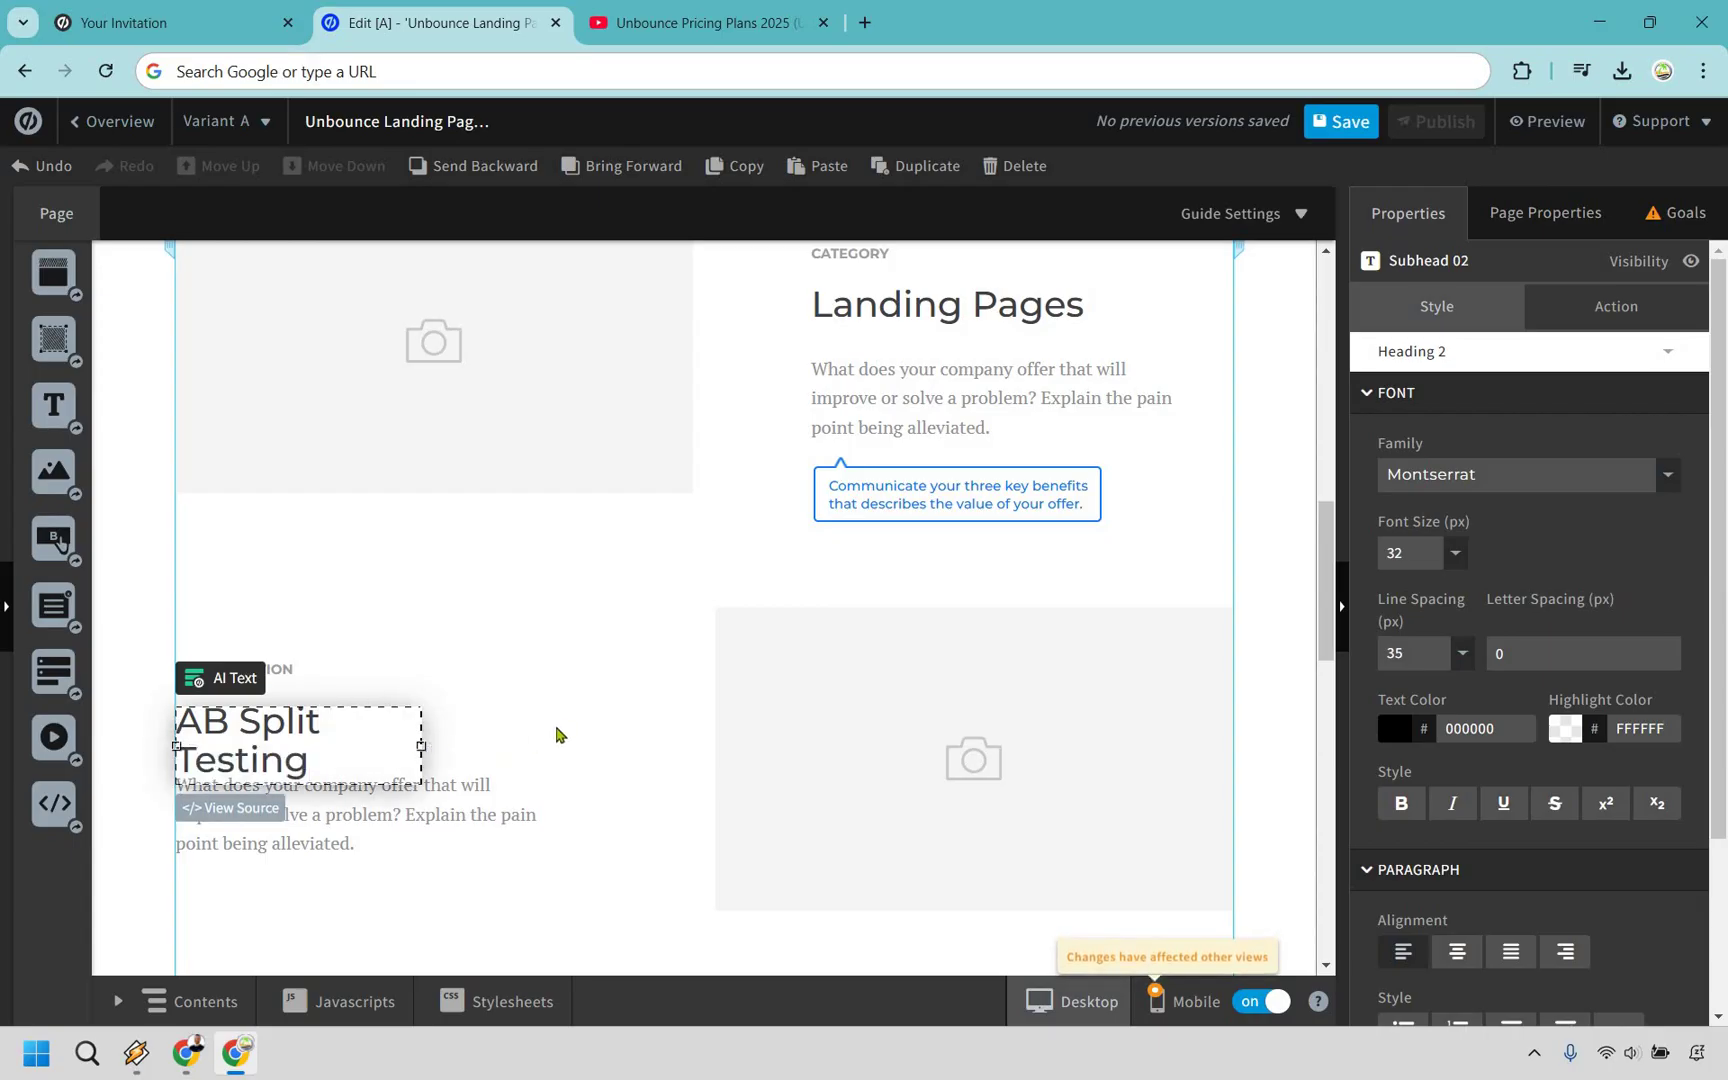
Replace the third Key Benefits heading, in the last benefits row, with "Discount".
left_click(644, 606)
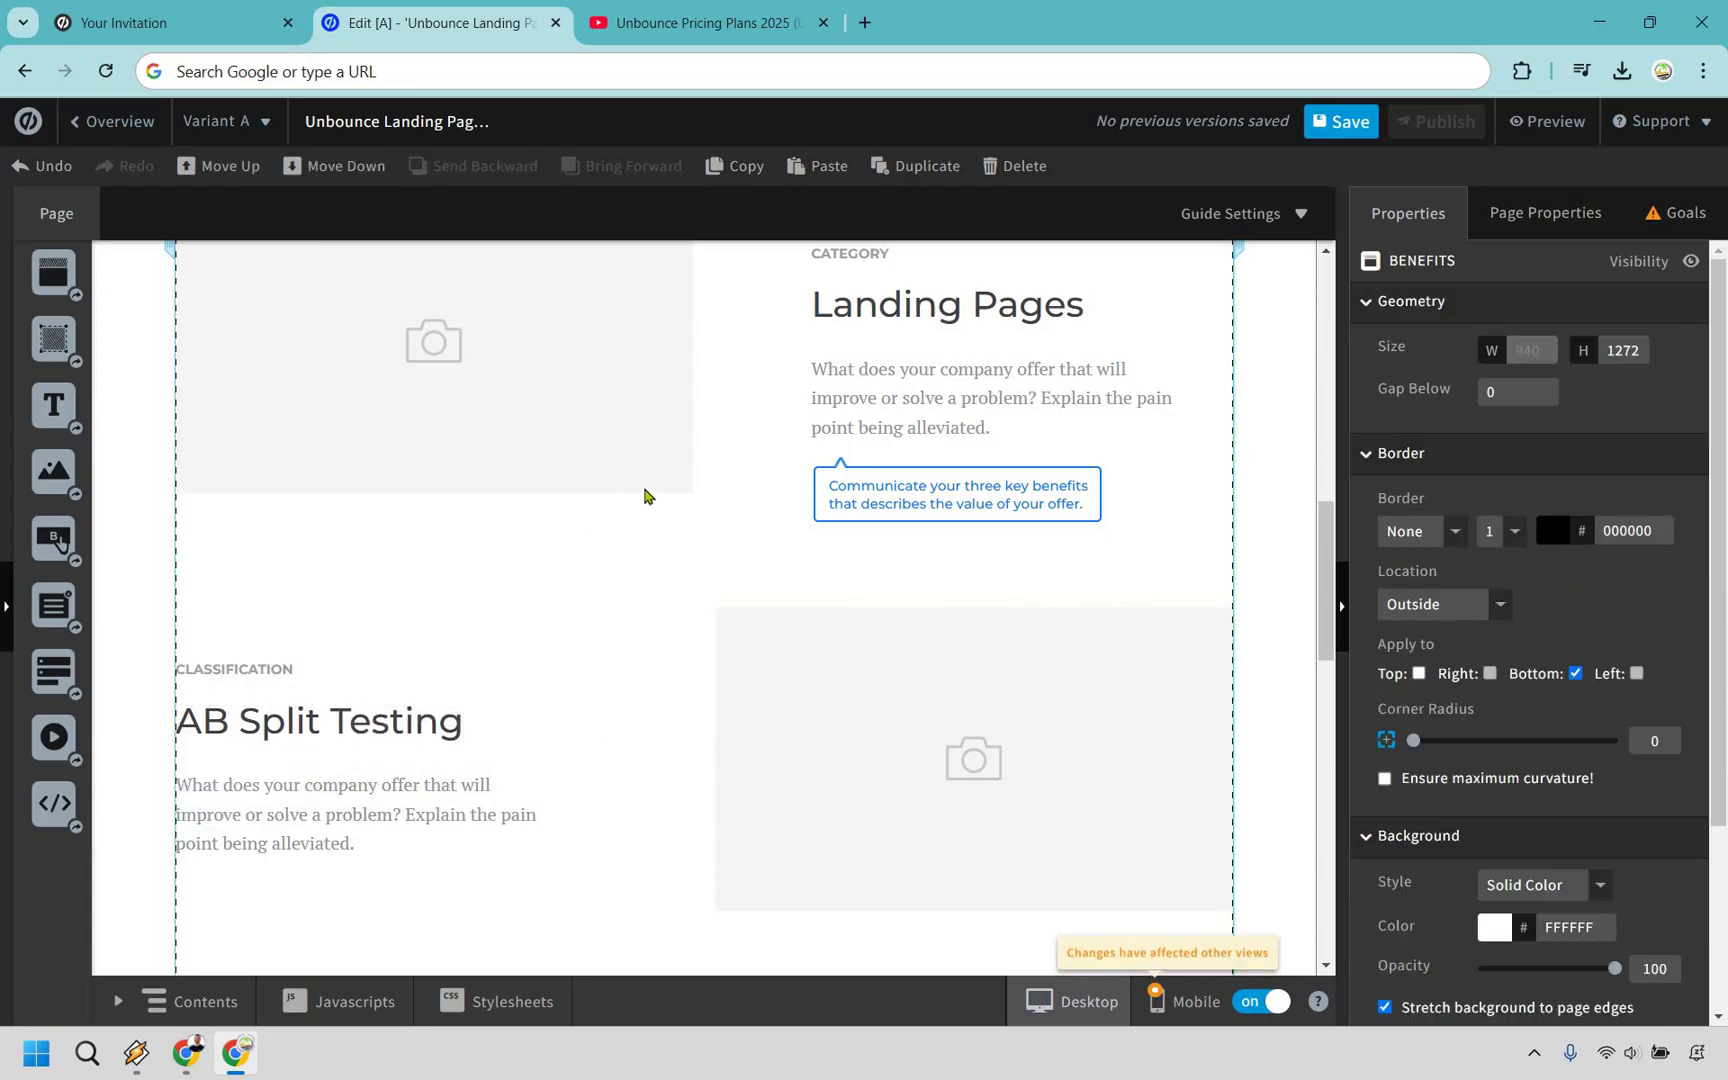
scroll(644, 496, "down", 5)
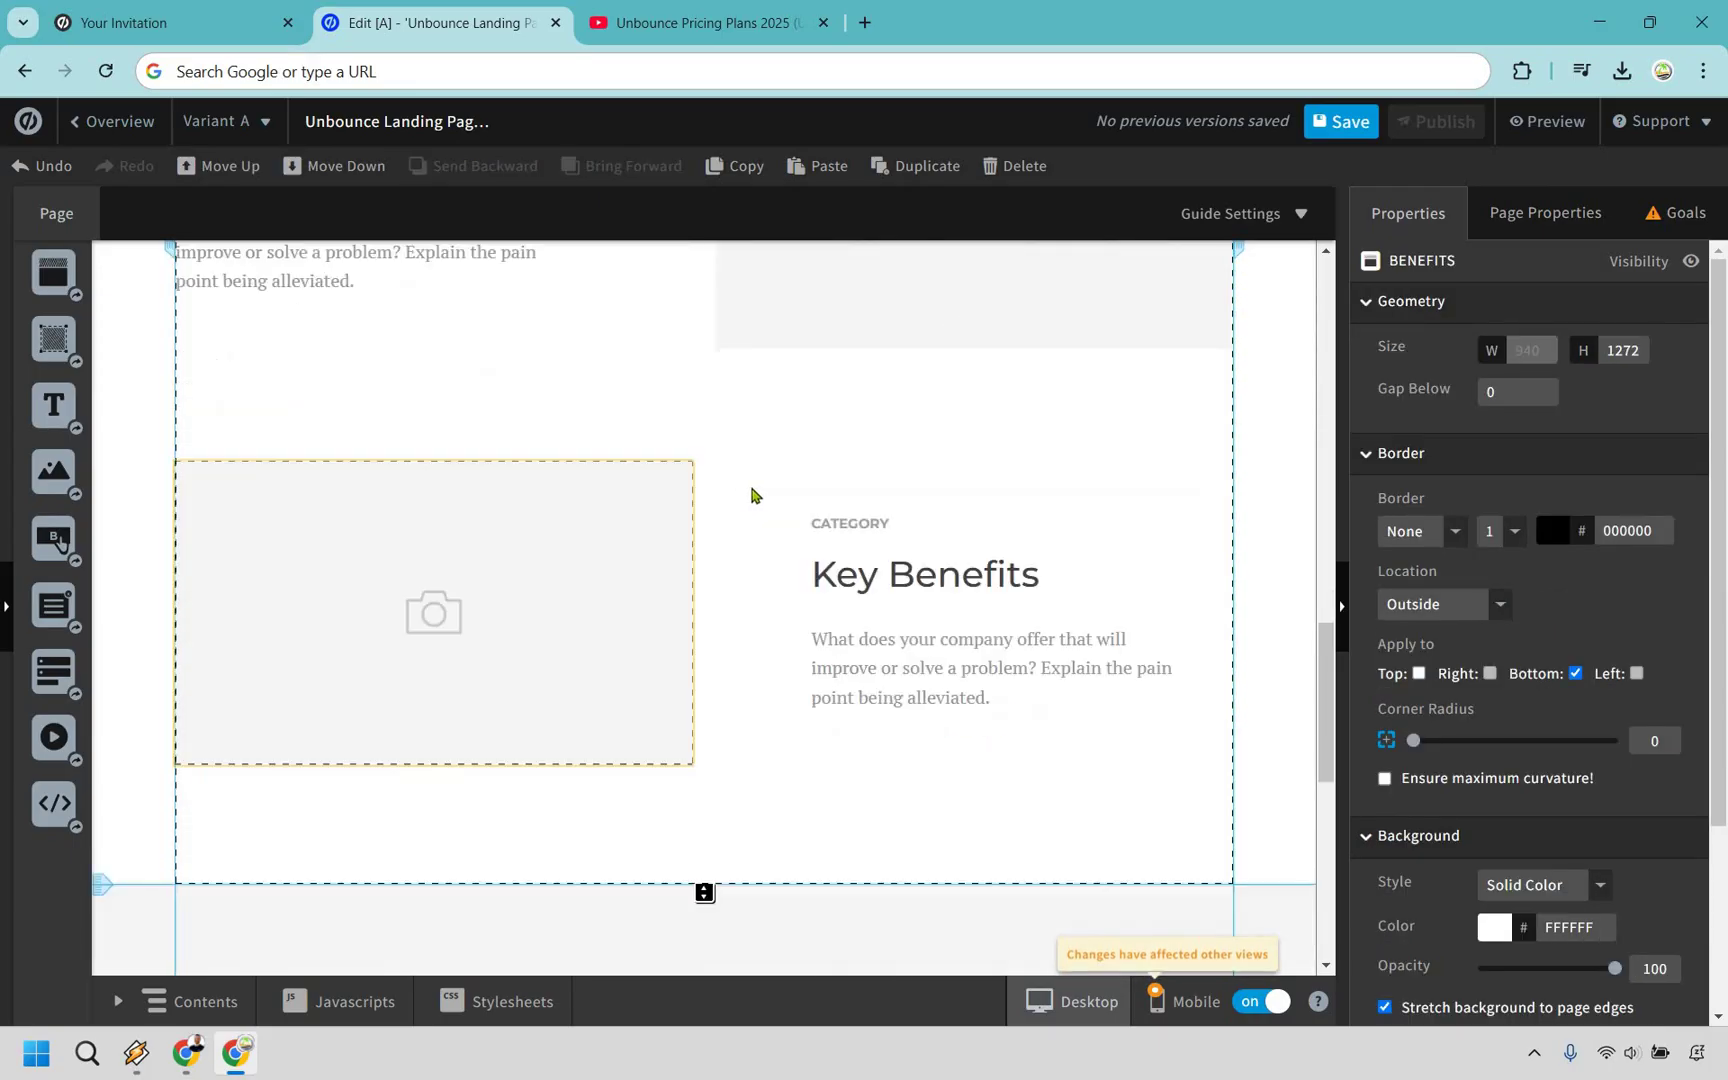
double_click(969, 571)
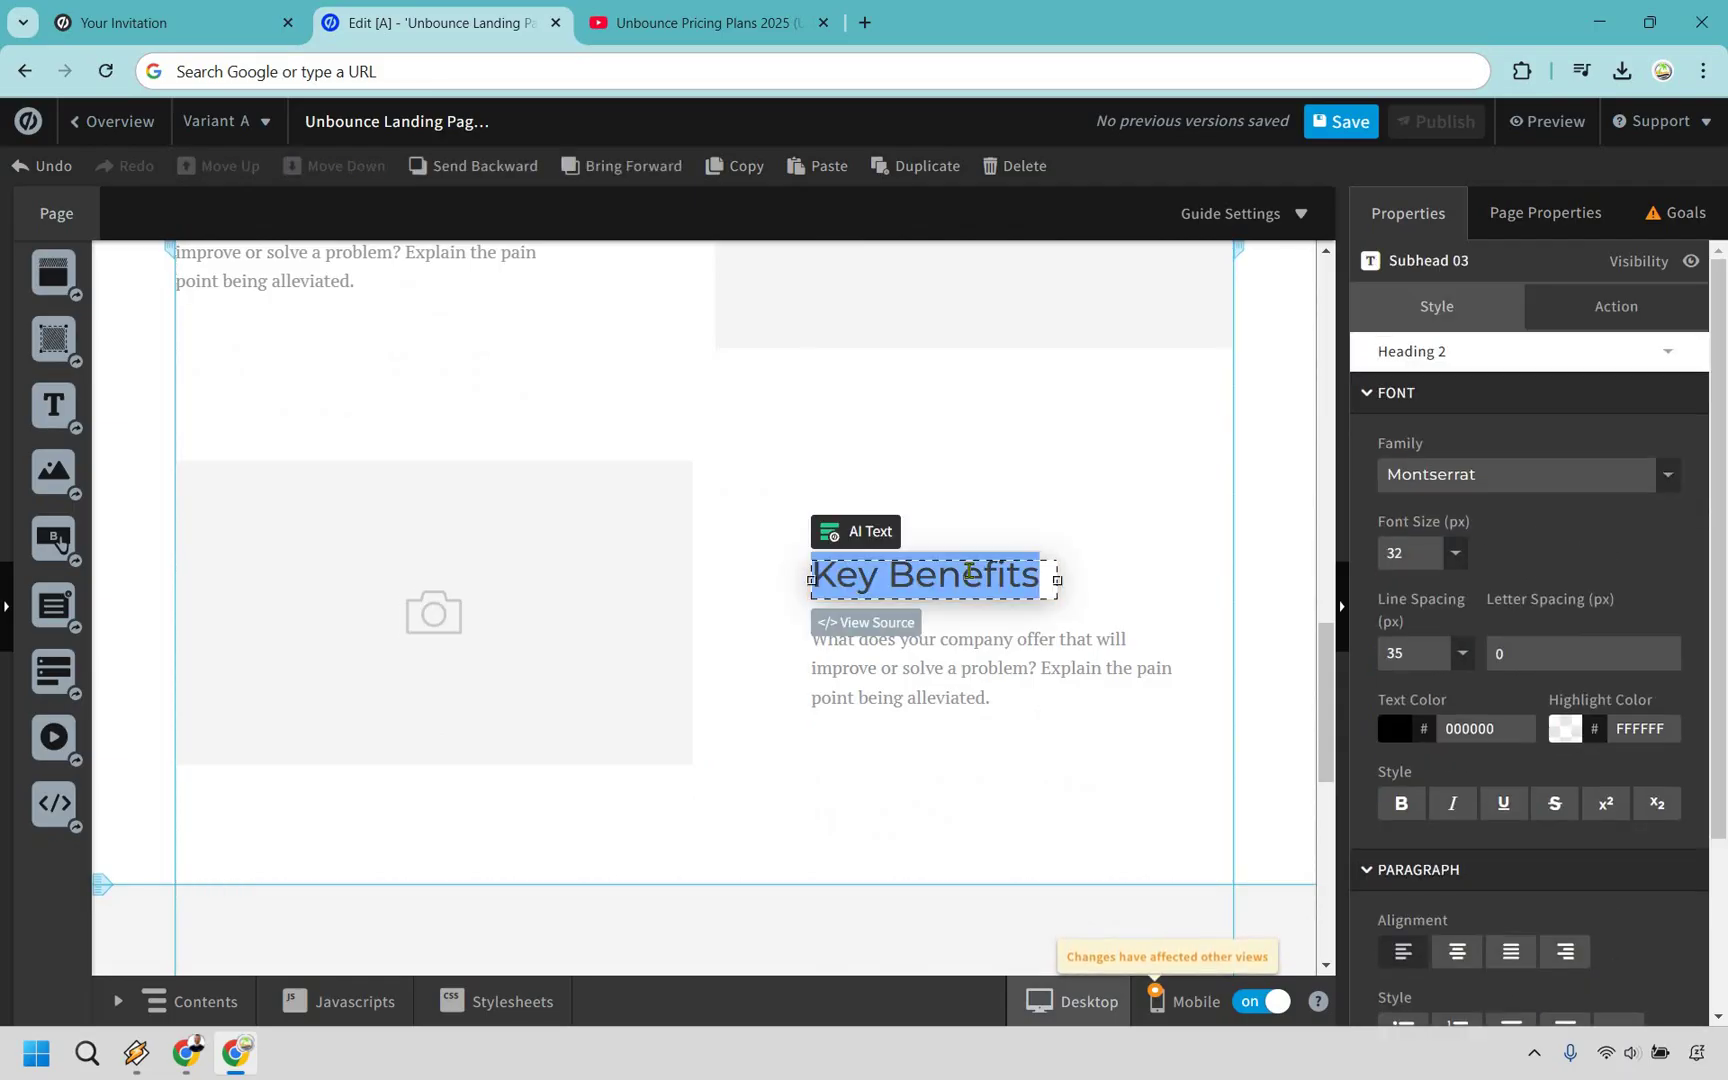
type("Discount")
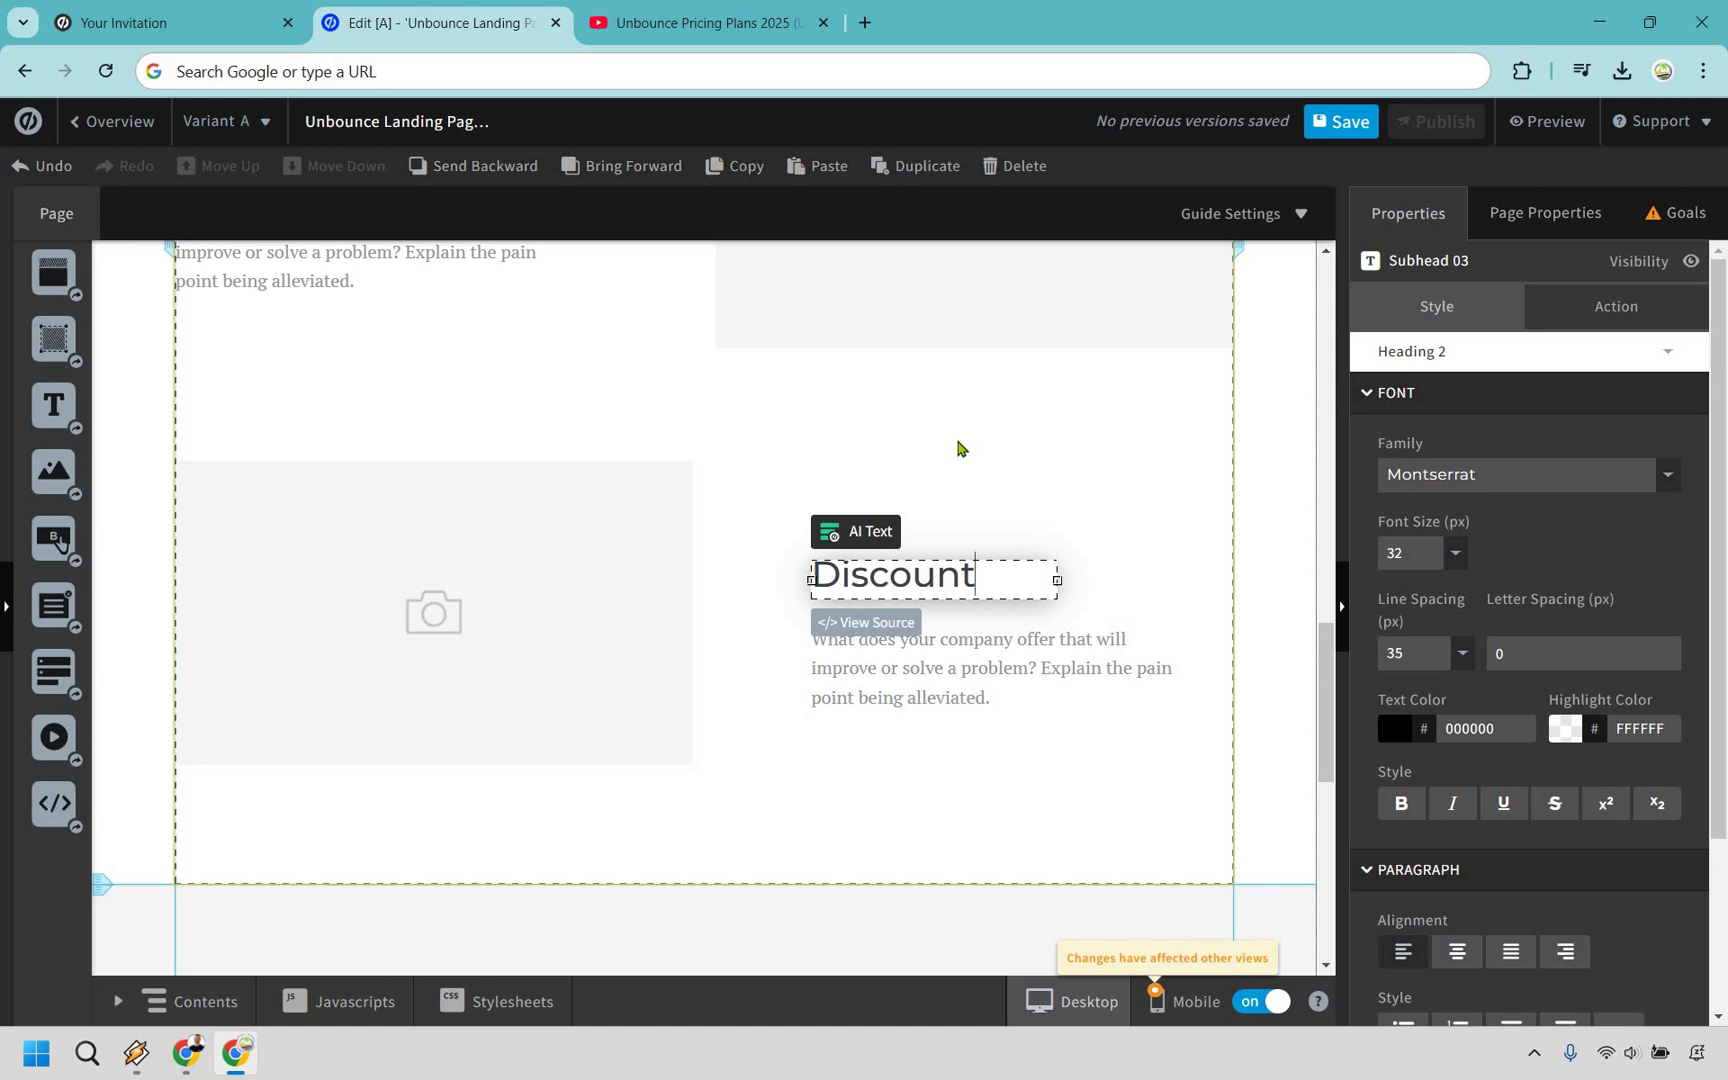
left_click(958, 448)
Replace the closing reminder heading with "Unlock Your Free Trial & Discount Today".
scroll(1000, 430, "down", 5)
scroll(640, 492, "down", 1)
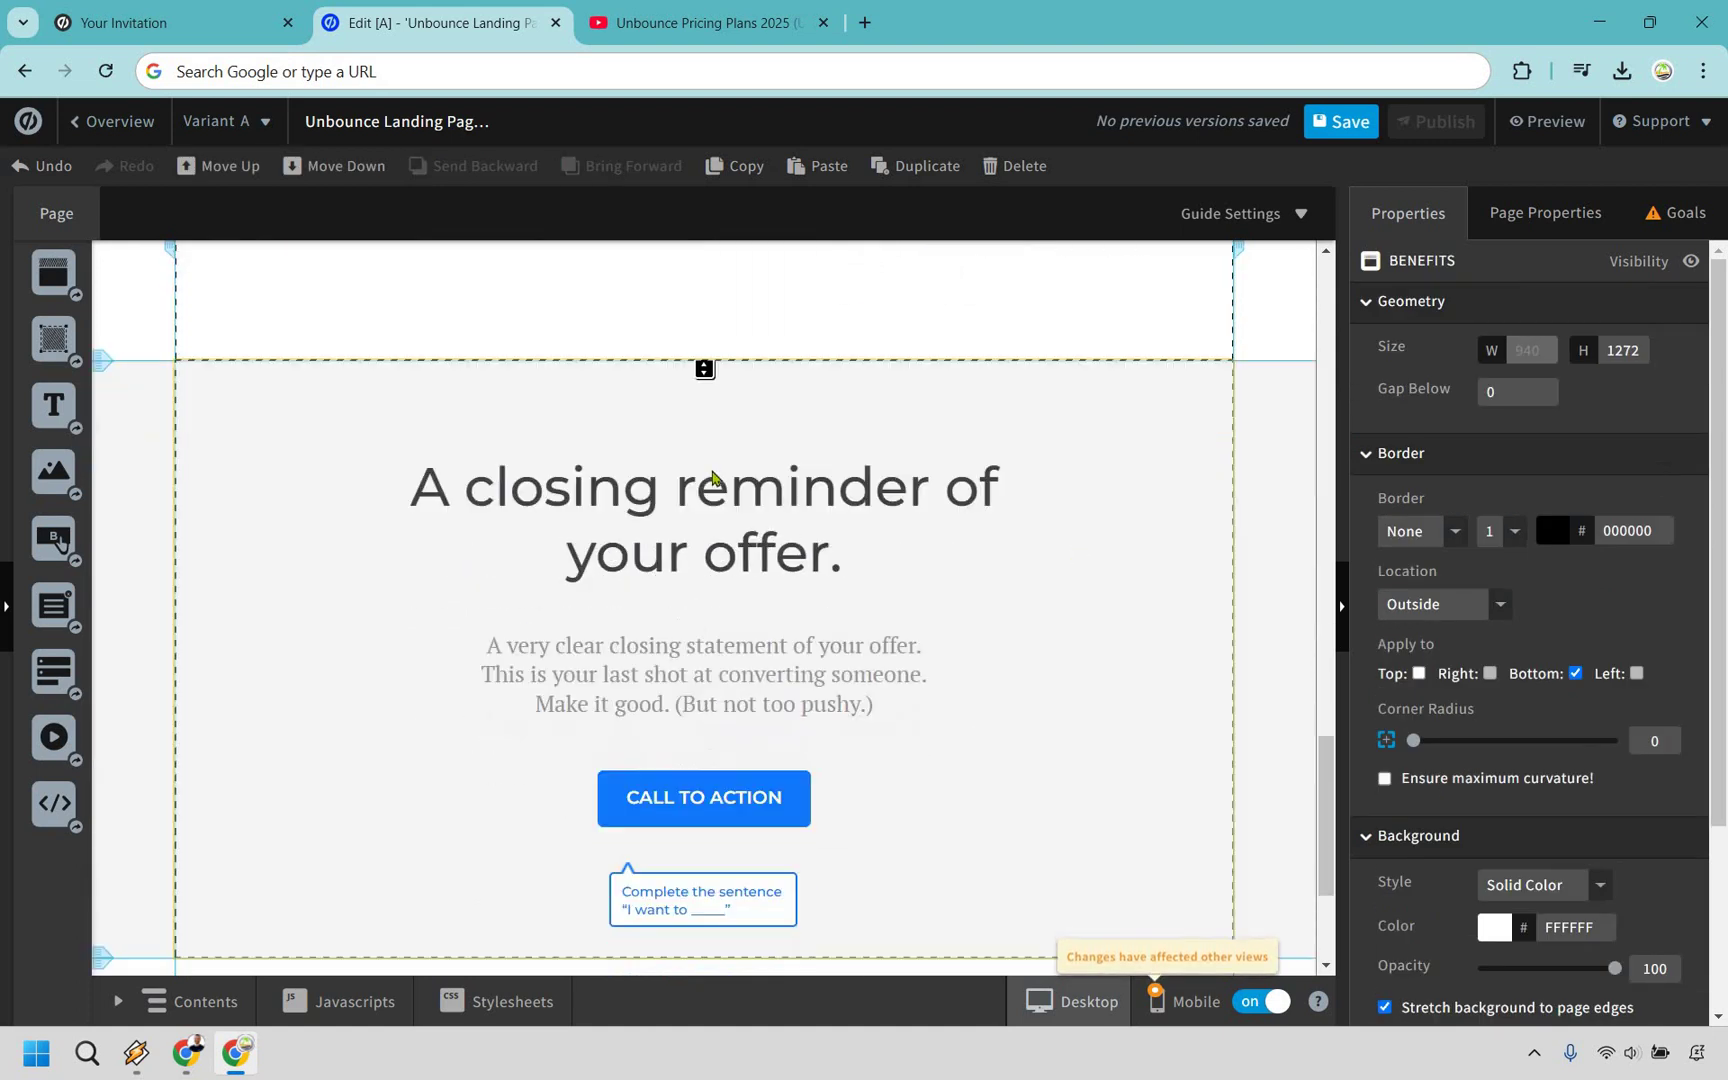
double_click(712, 470)
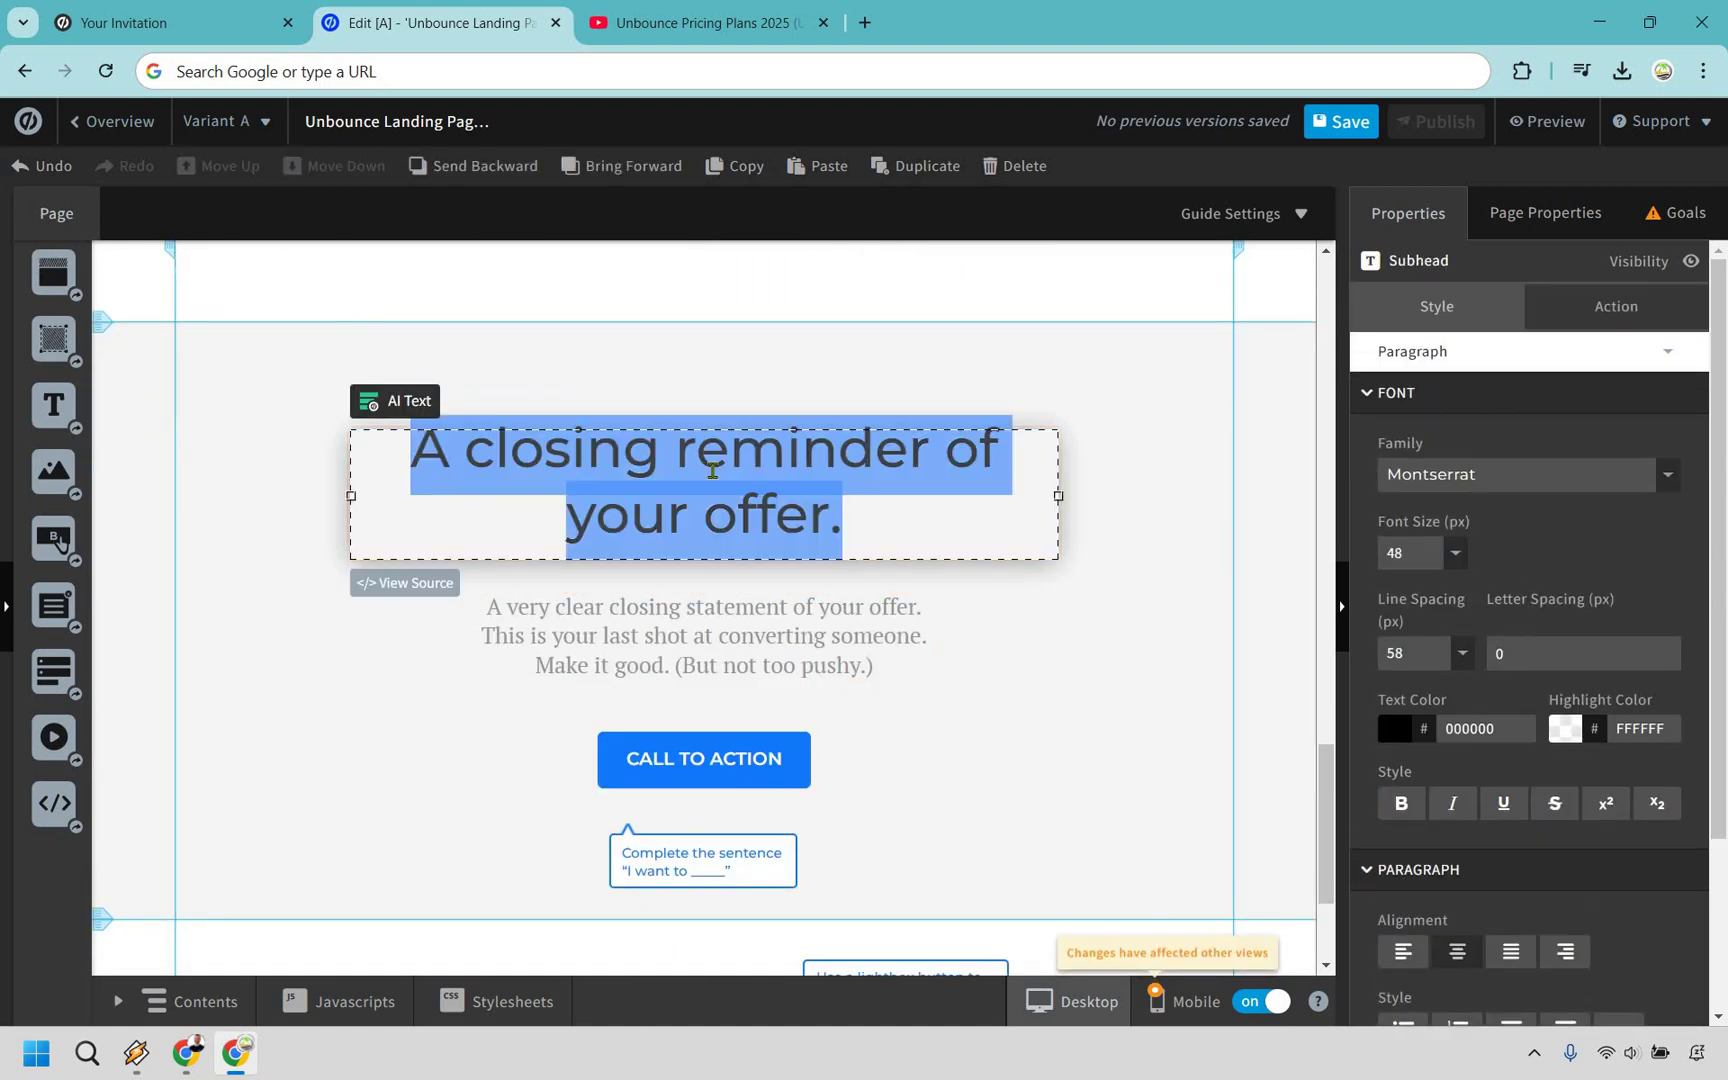
type("Unlock Your Free Trial & Discount Today")
Replace the closing statement paragraph under the heading with "Click the button below...".
left_click(736, 618)
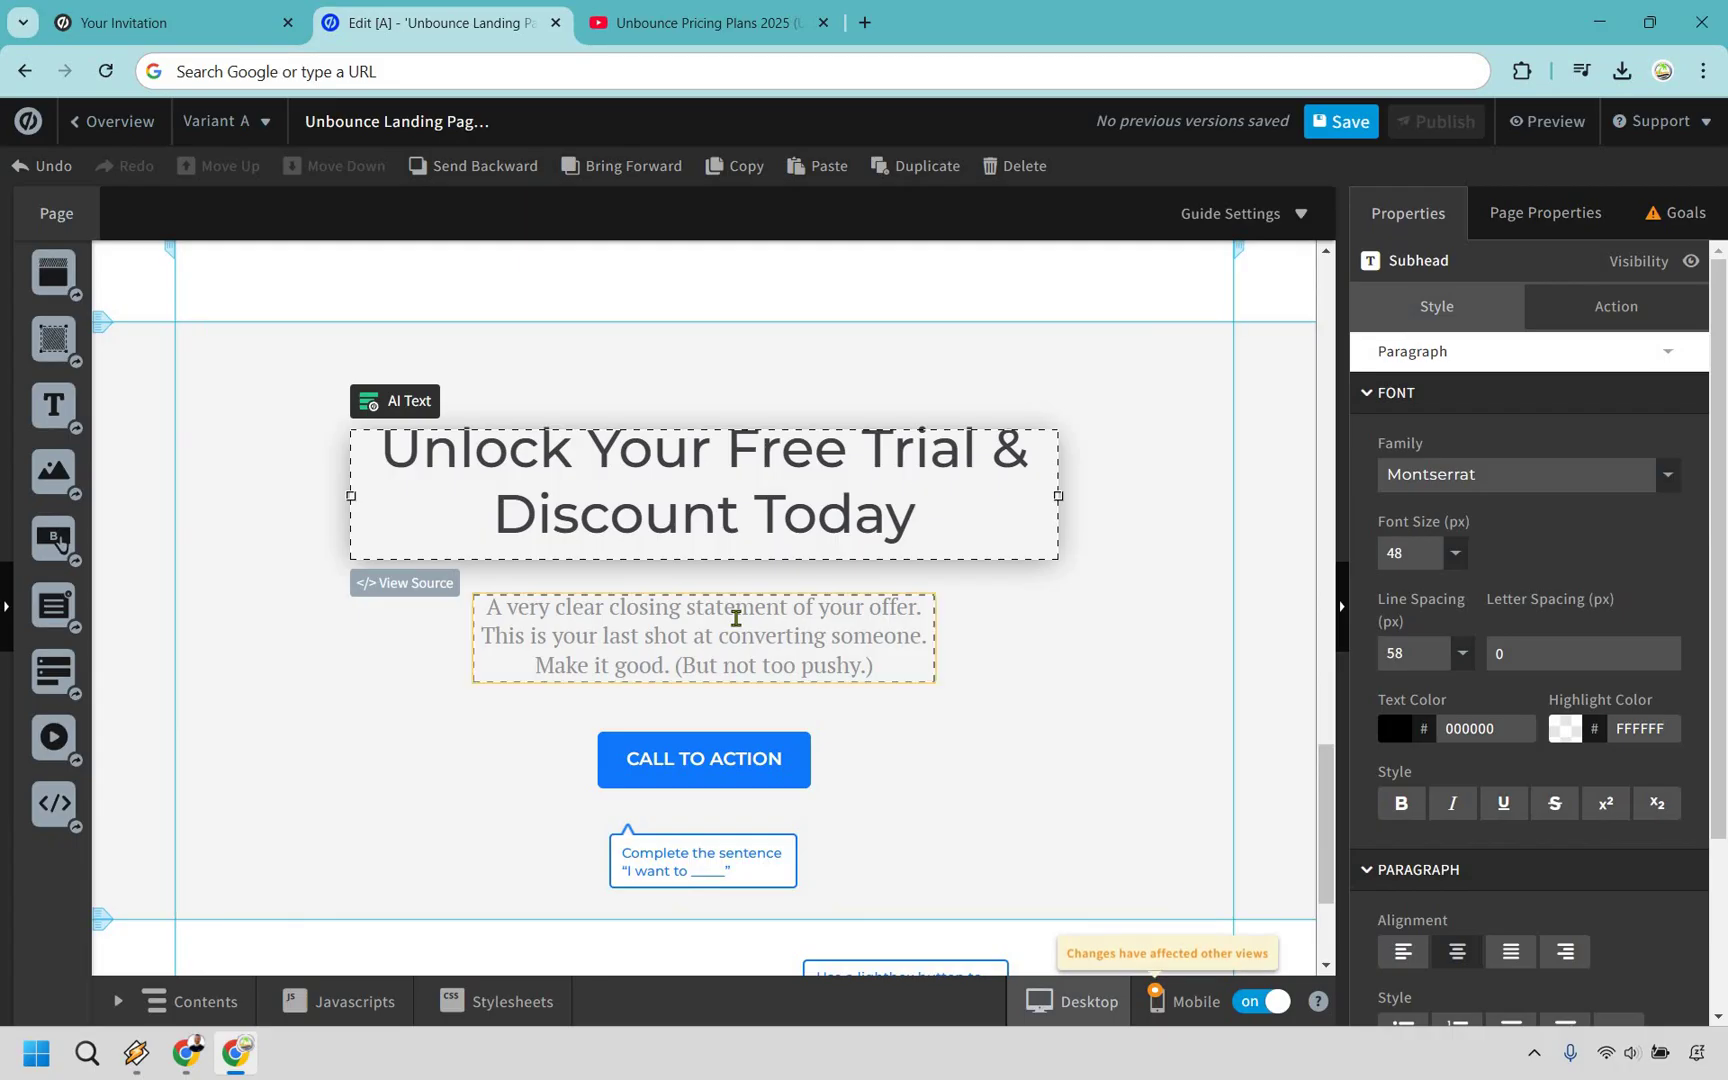
double_click(736, 618)
type("Click th")
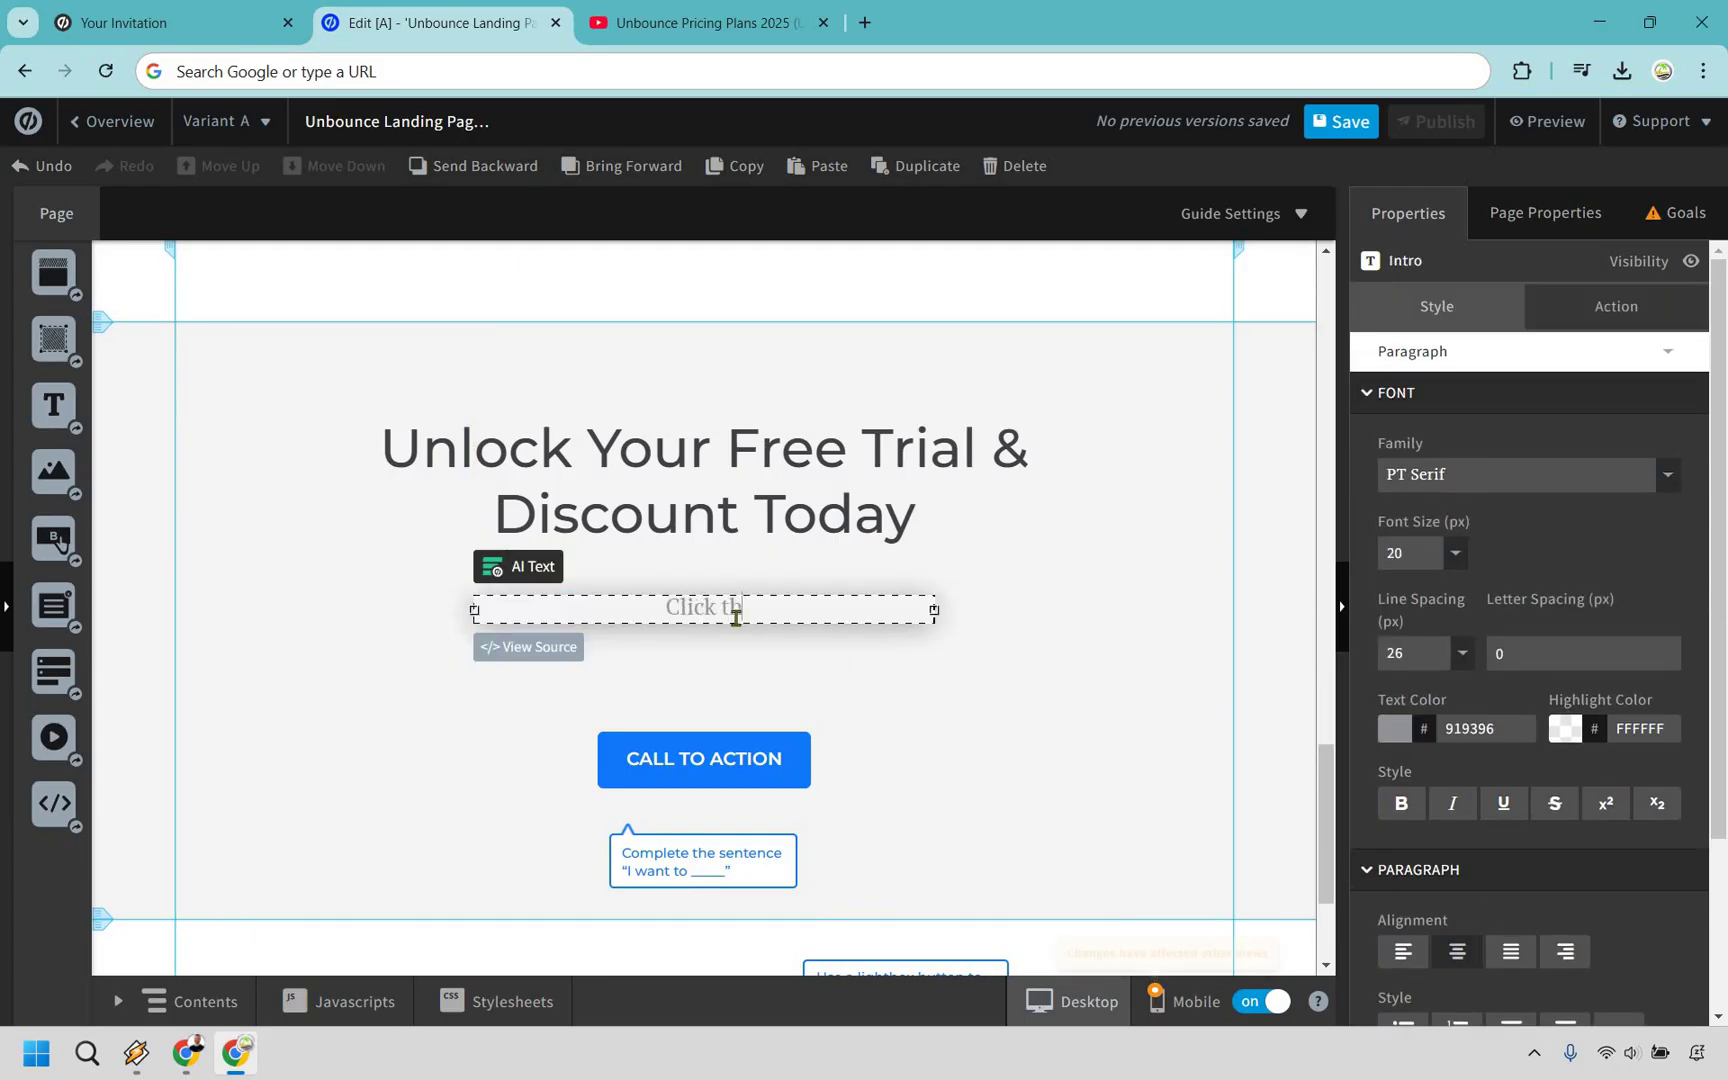
type("e button below...")
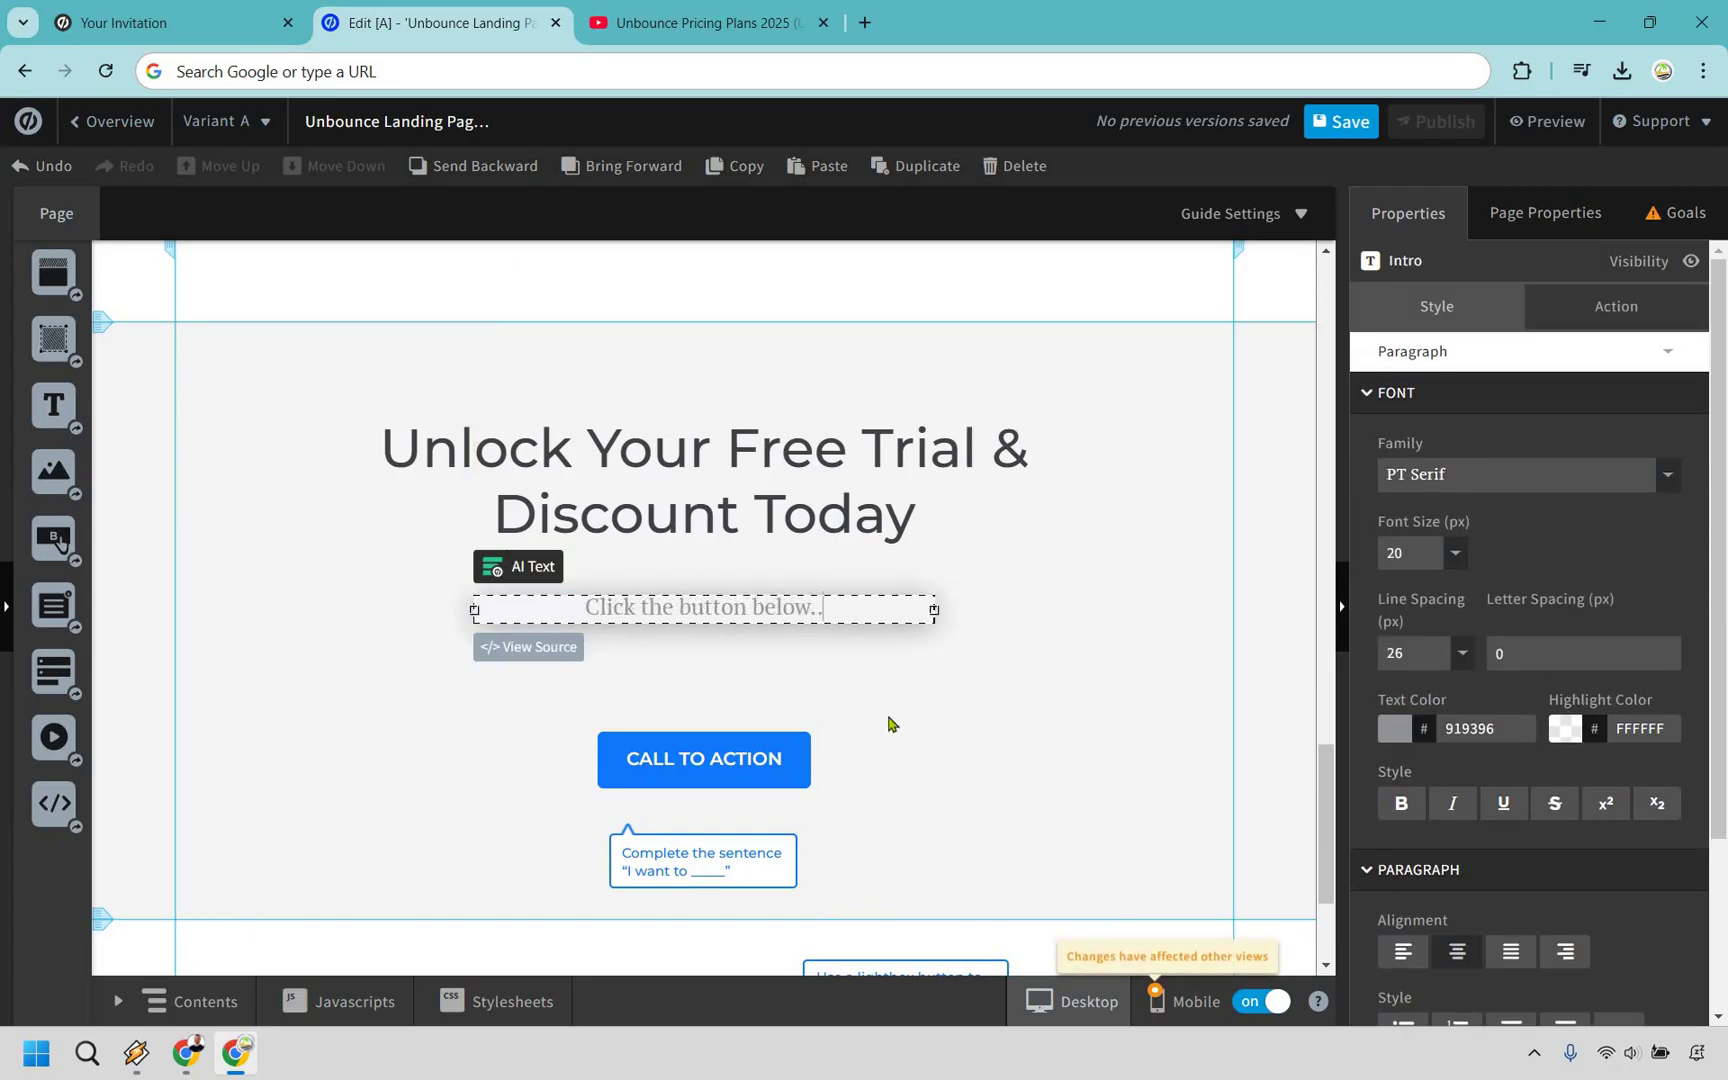
Delete the "Complete the sentence" hint callout beneath the closing call-to-action button, including its bubble.
left_click(671, 866)
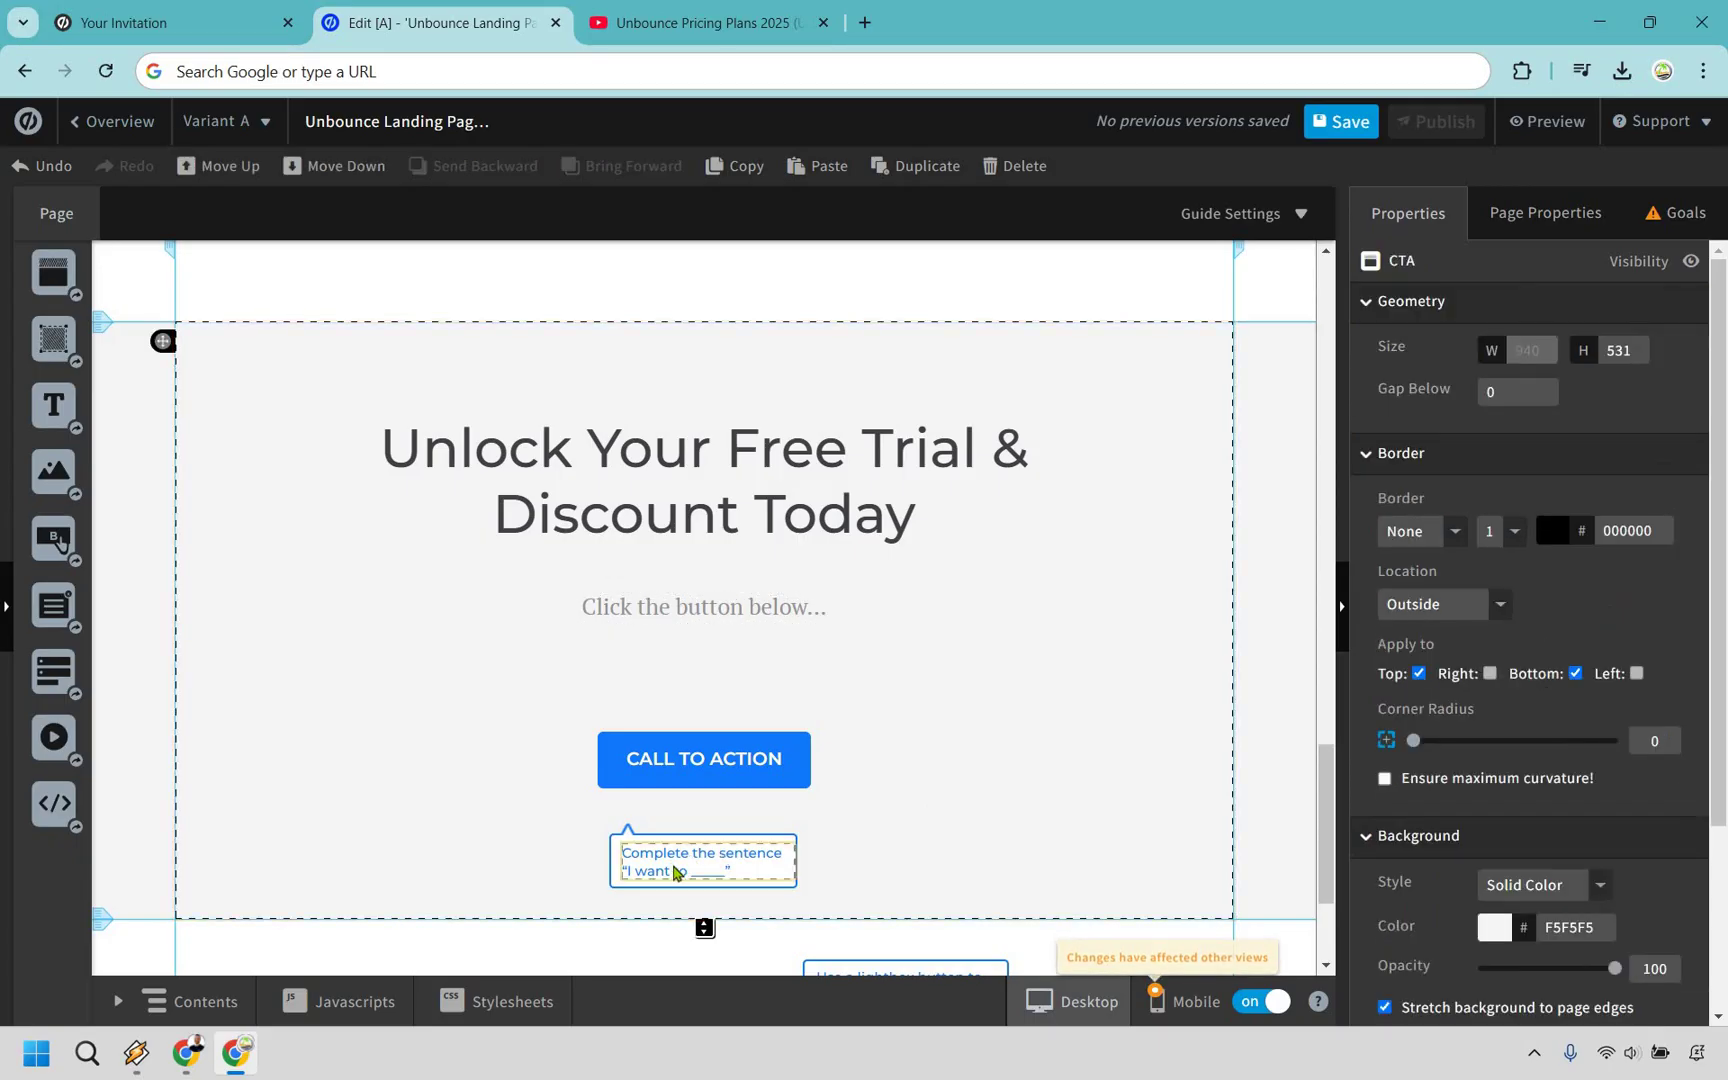
left_click(671, 866)
key("Delete")
key("Escape")
key("Delete")
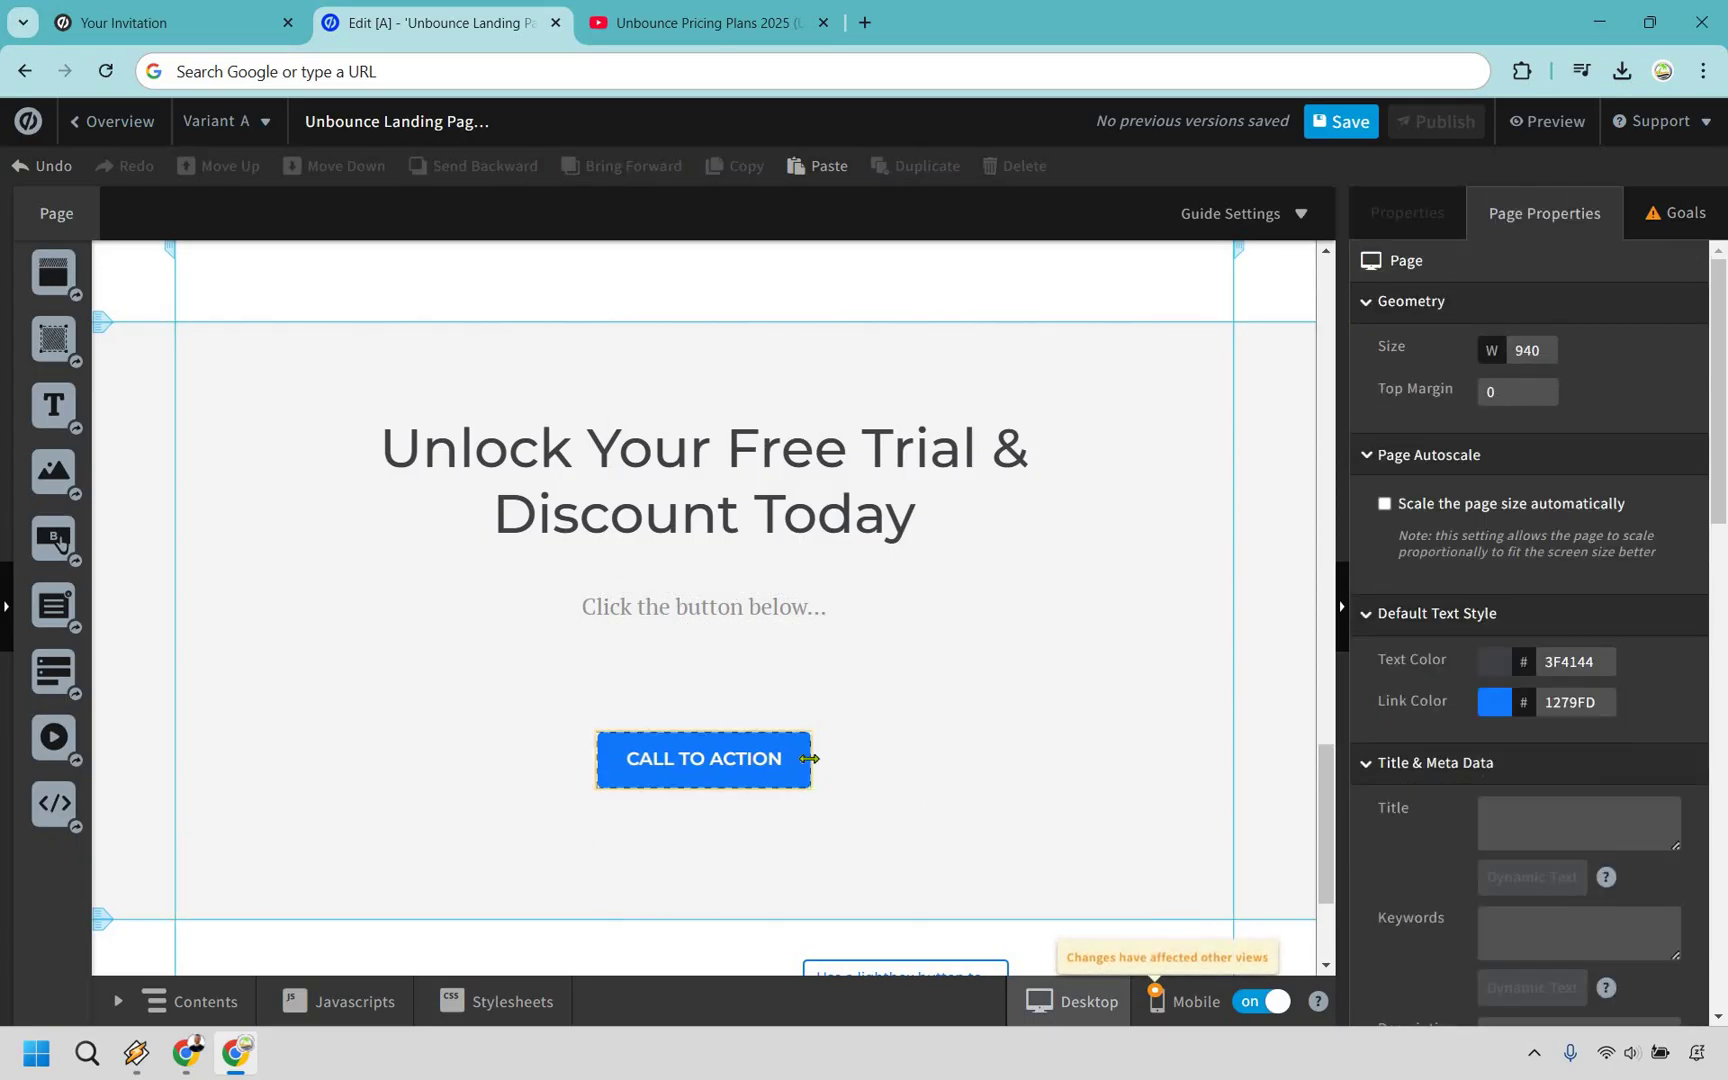
Widen the closing call-to-action button to about 471 px and move it up, centred beneath the paragraph.
left_click(800, 758)
left_click_drag(598, 760, 446, 758)
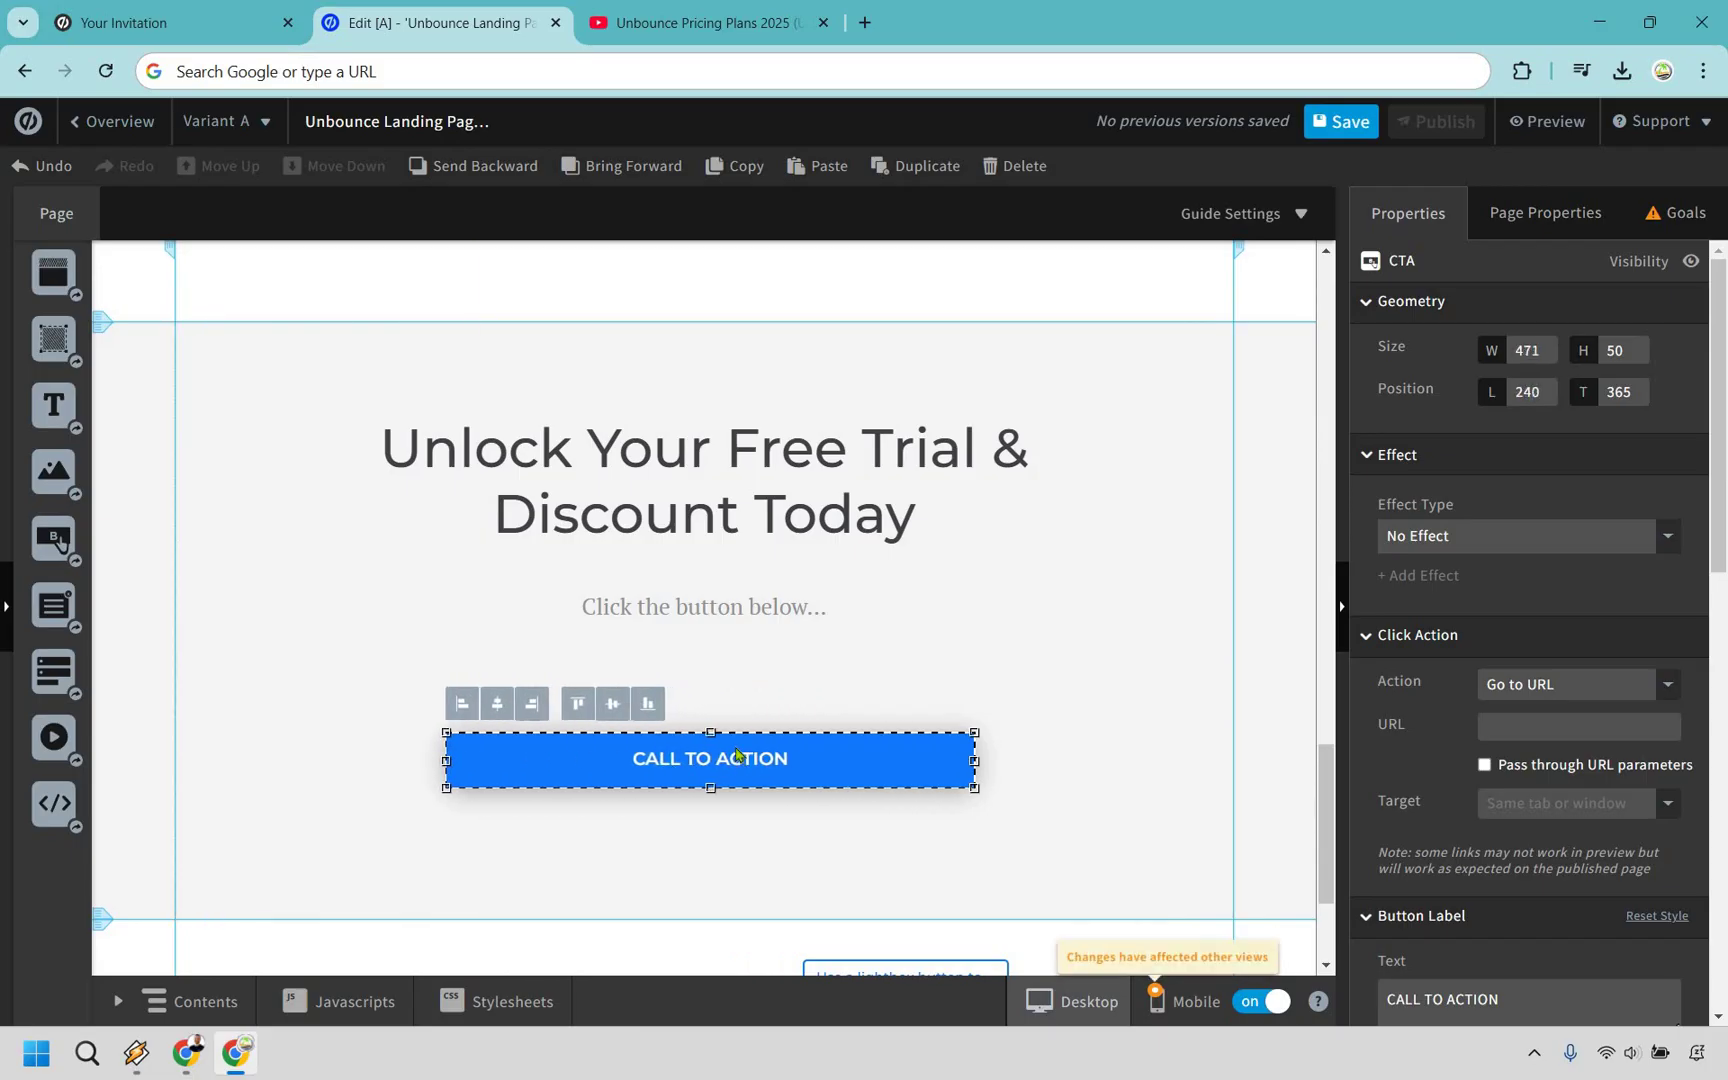
left_click_drag(738, 742, 733, 737)
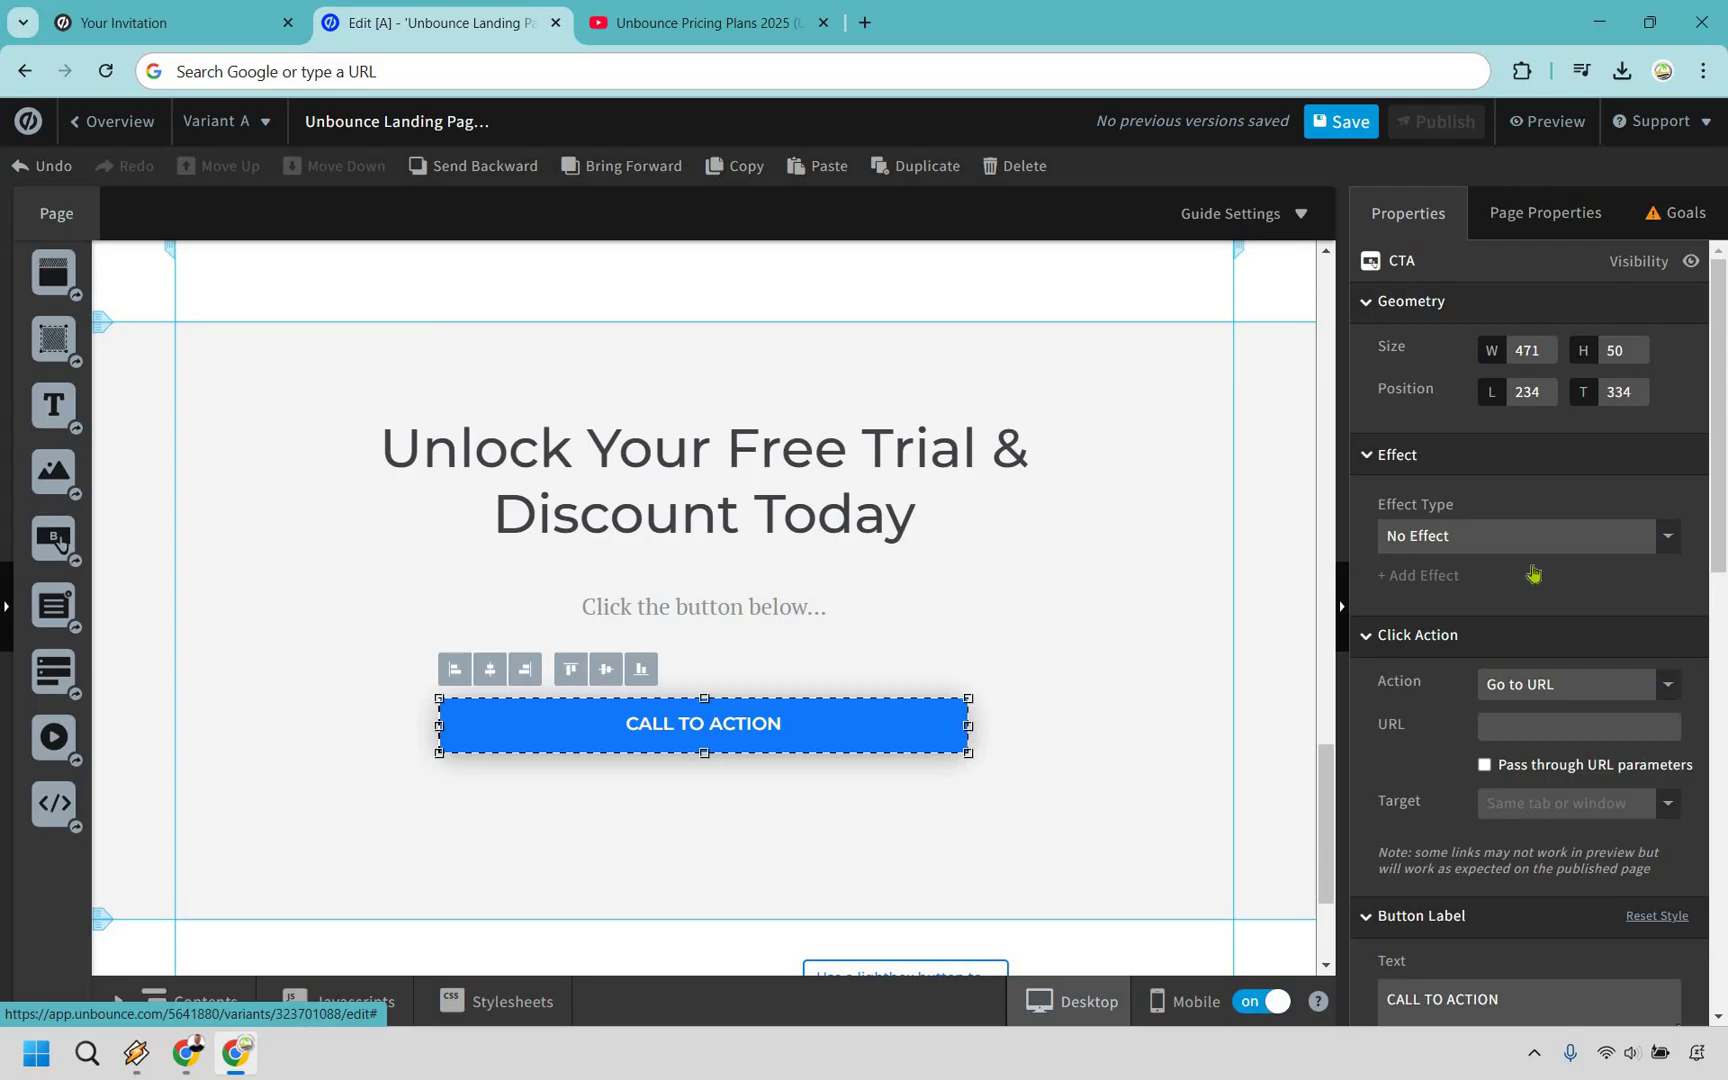
Change the closing button's label to "Click Here To Get Started Today".
scroll(1535, 661, "down", 3)
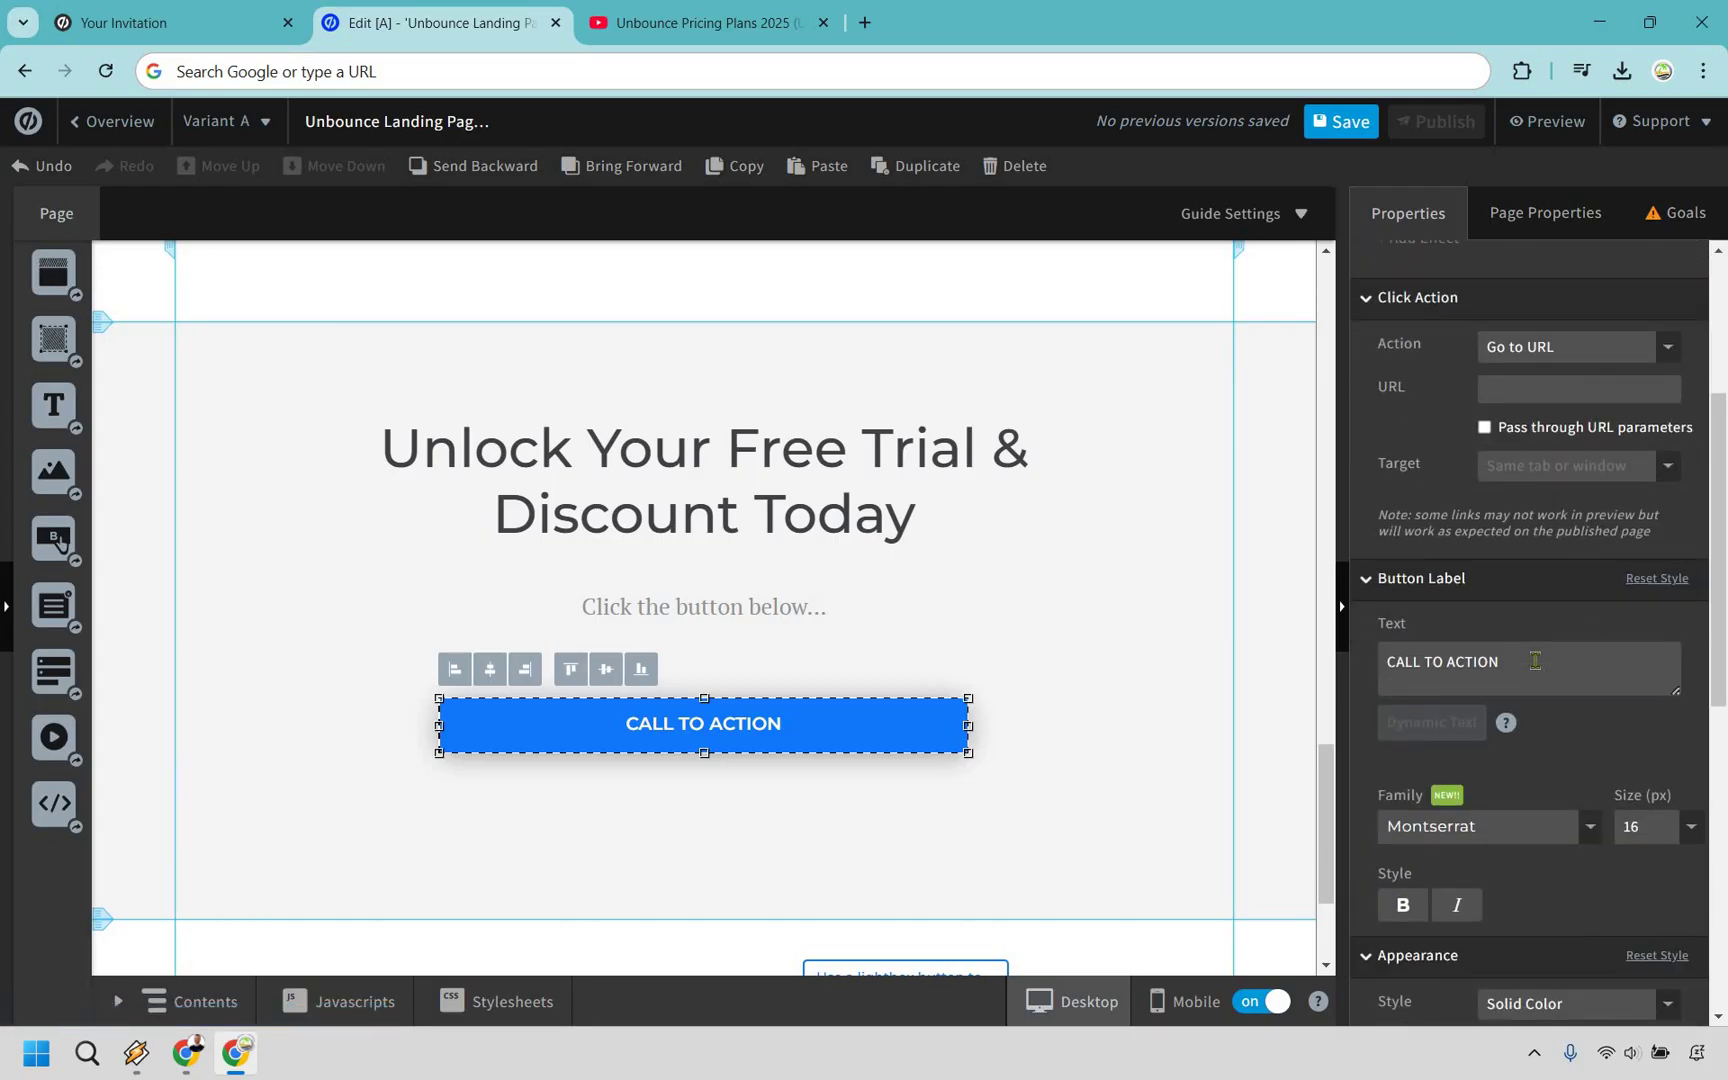
left_click(1535, 661)
type("Click")
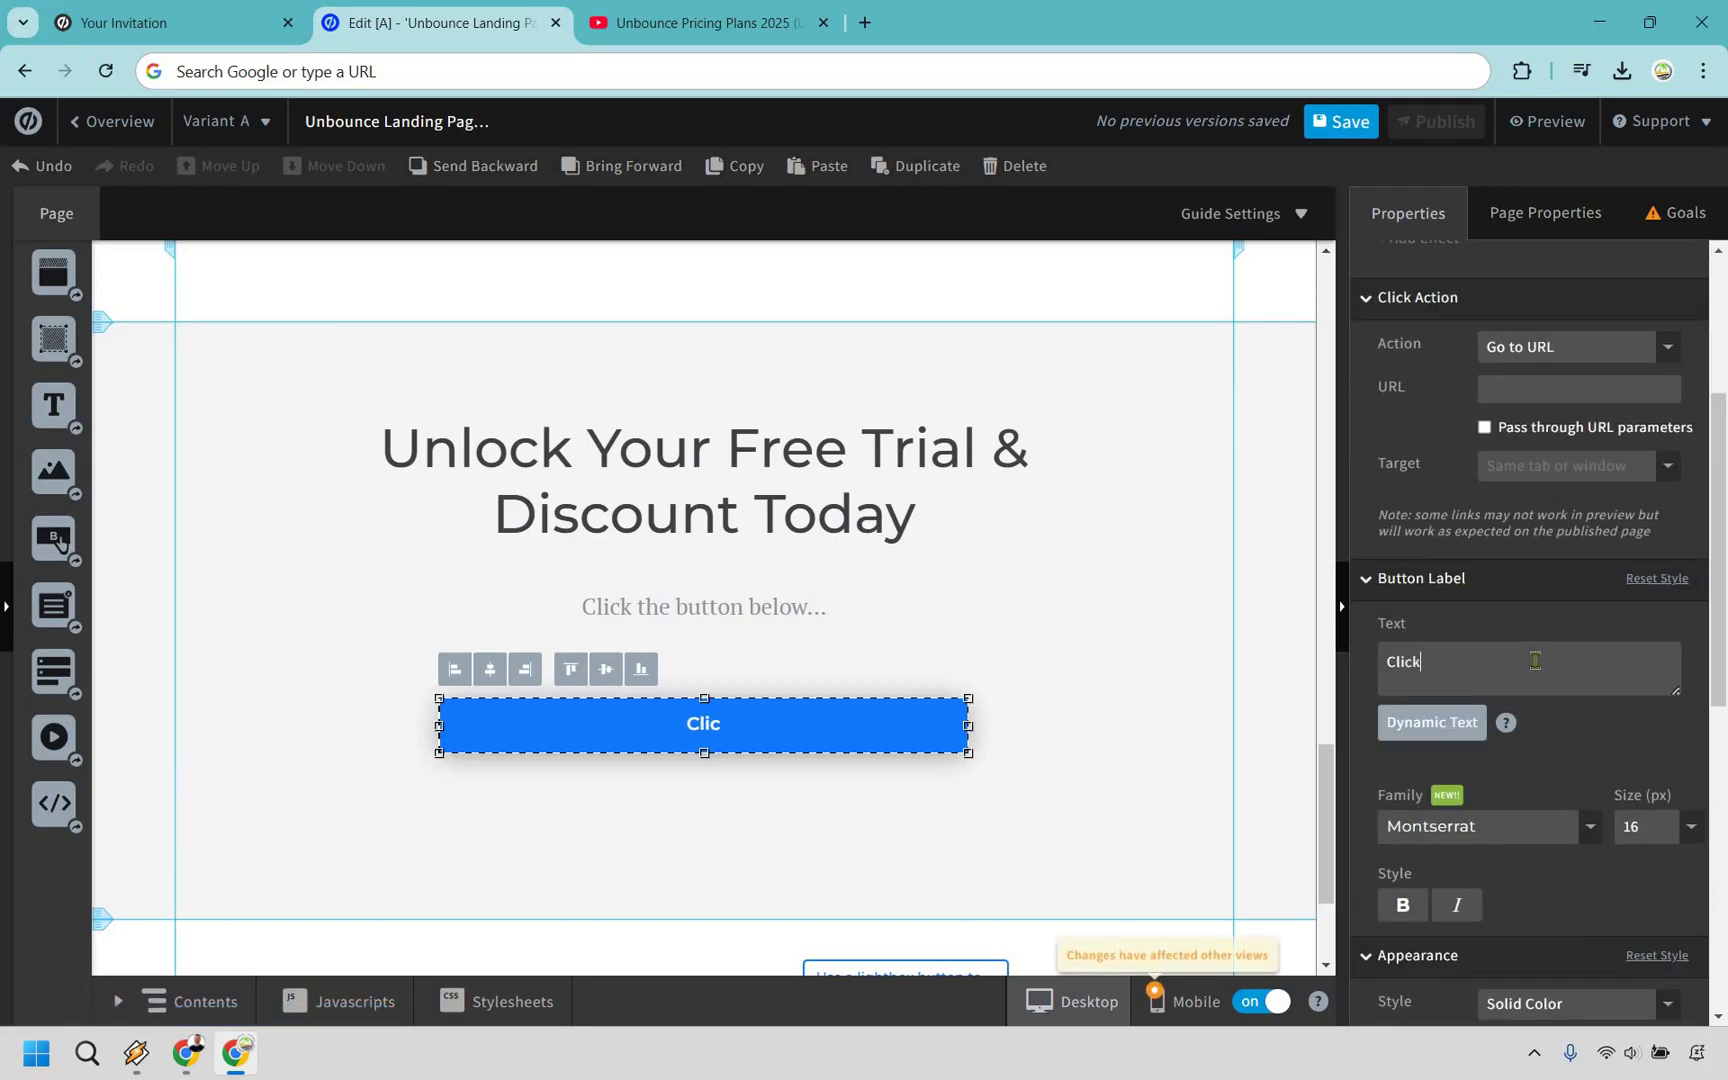
type(" Here To Get ")
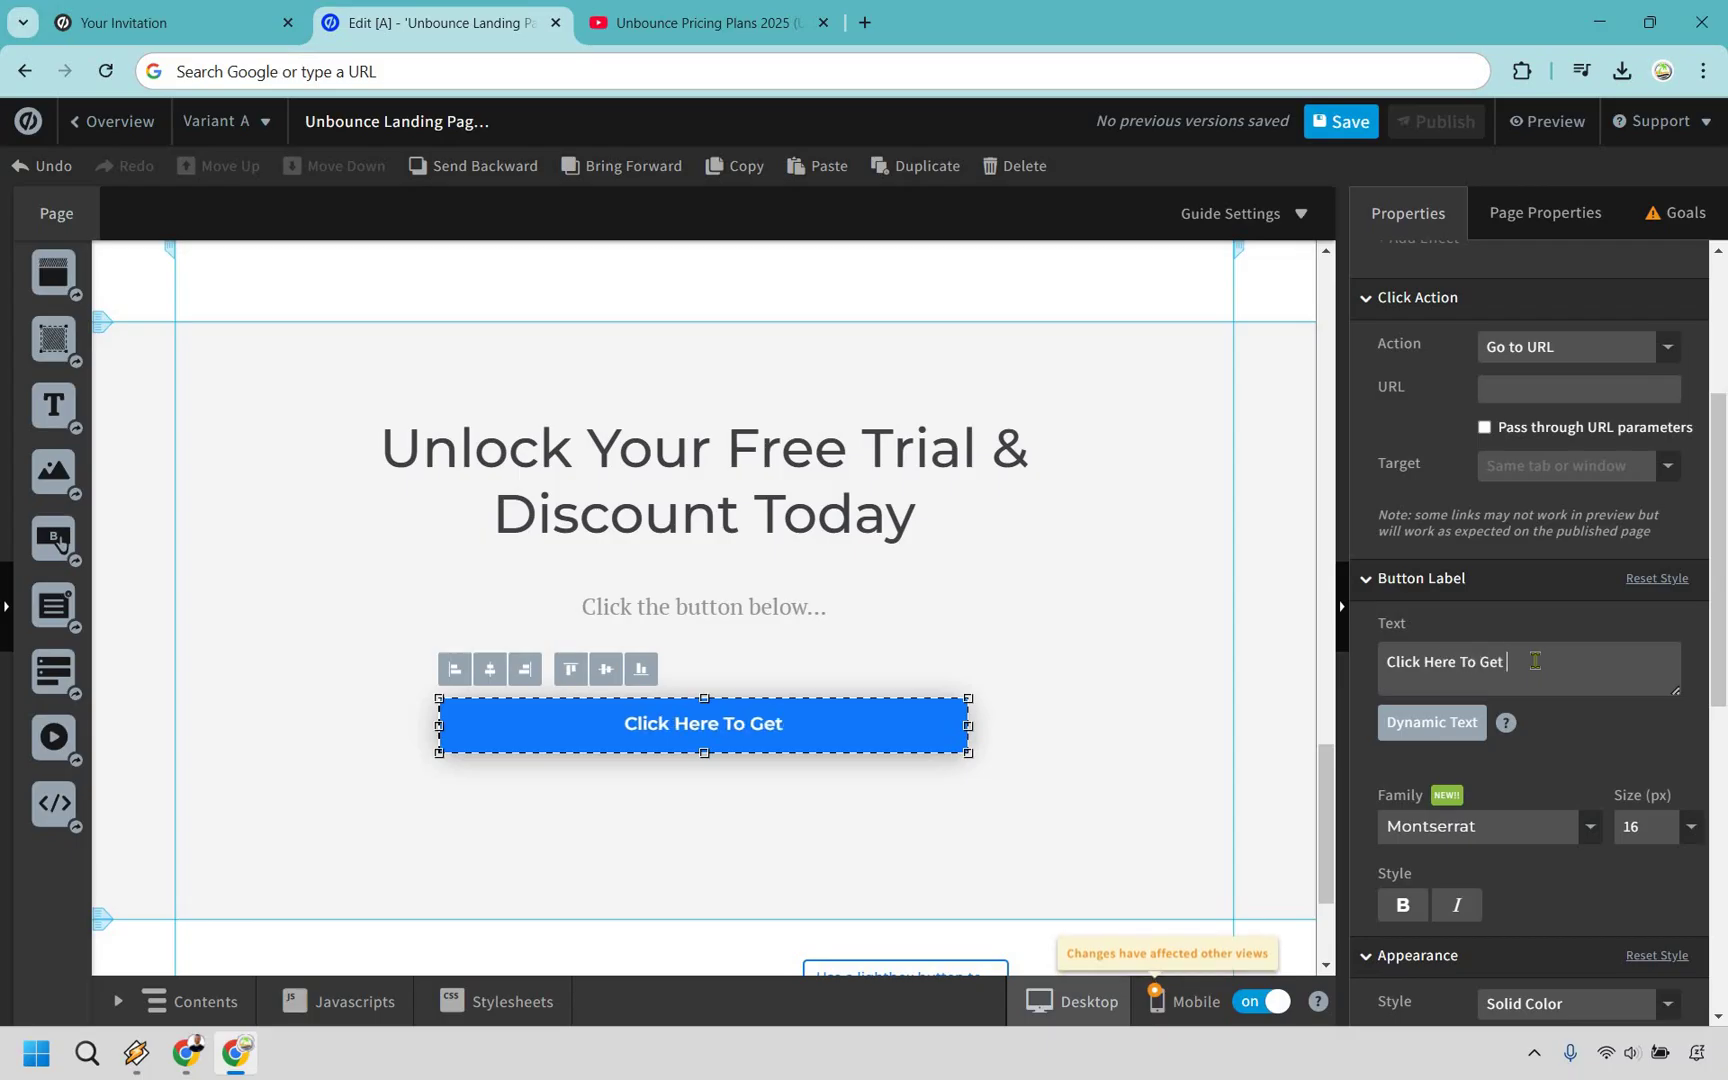
type("Started Today")
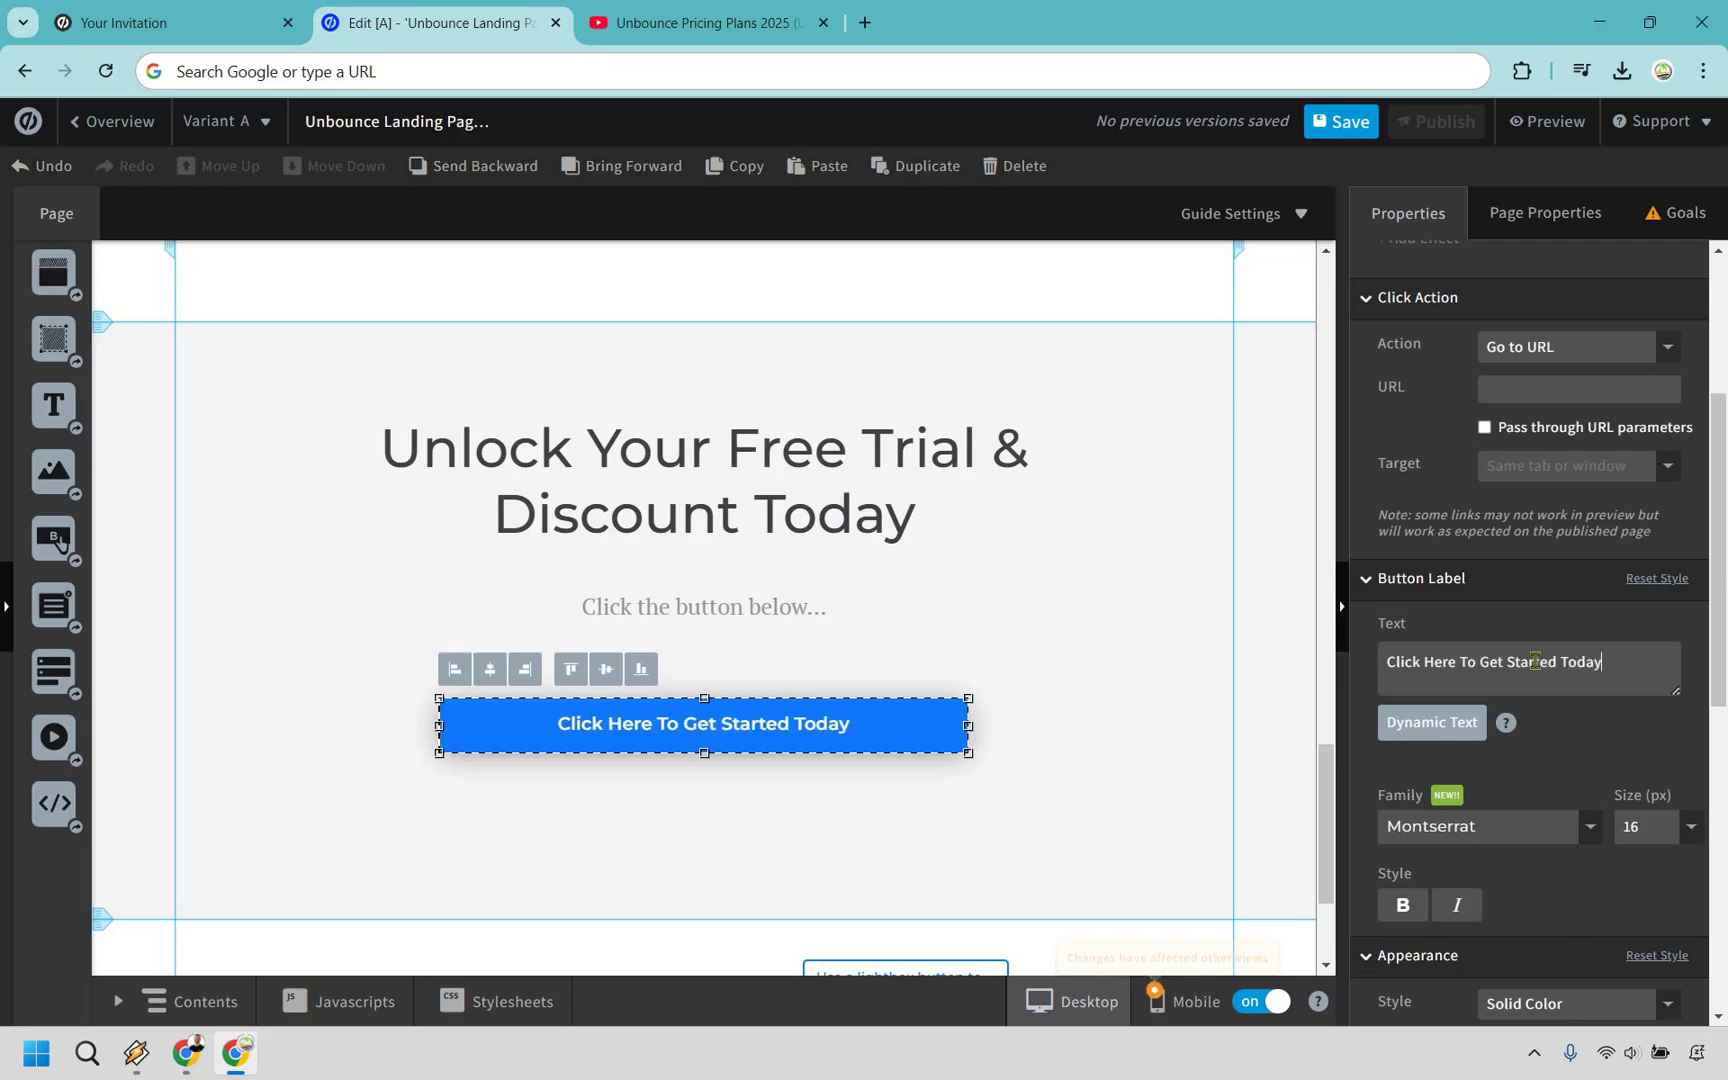
left_click(1532, 390)
type("www.unbounce.com")
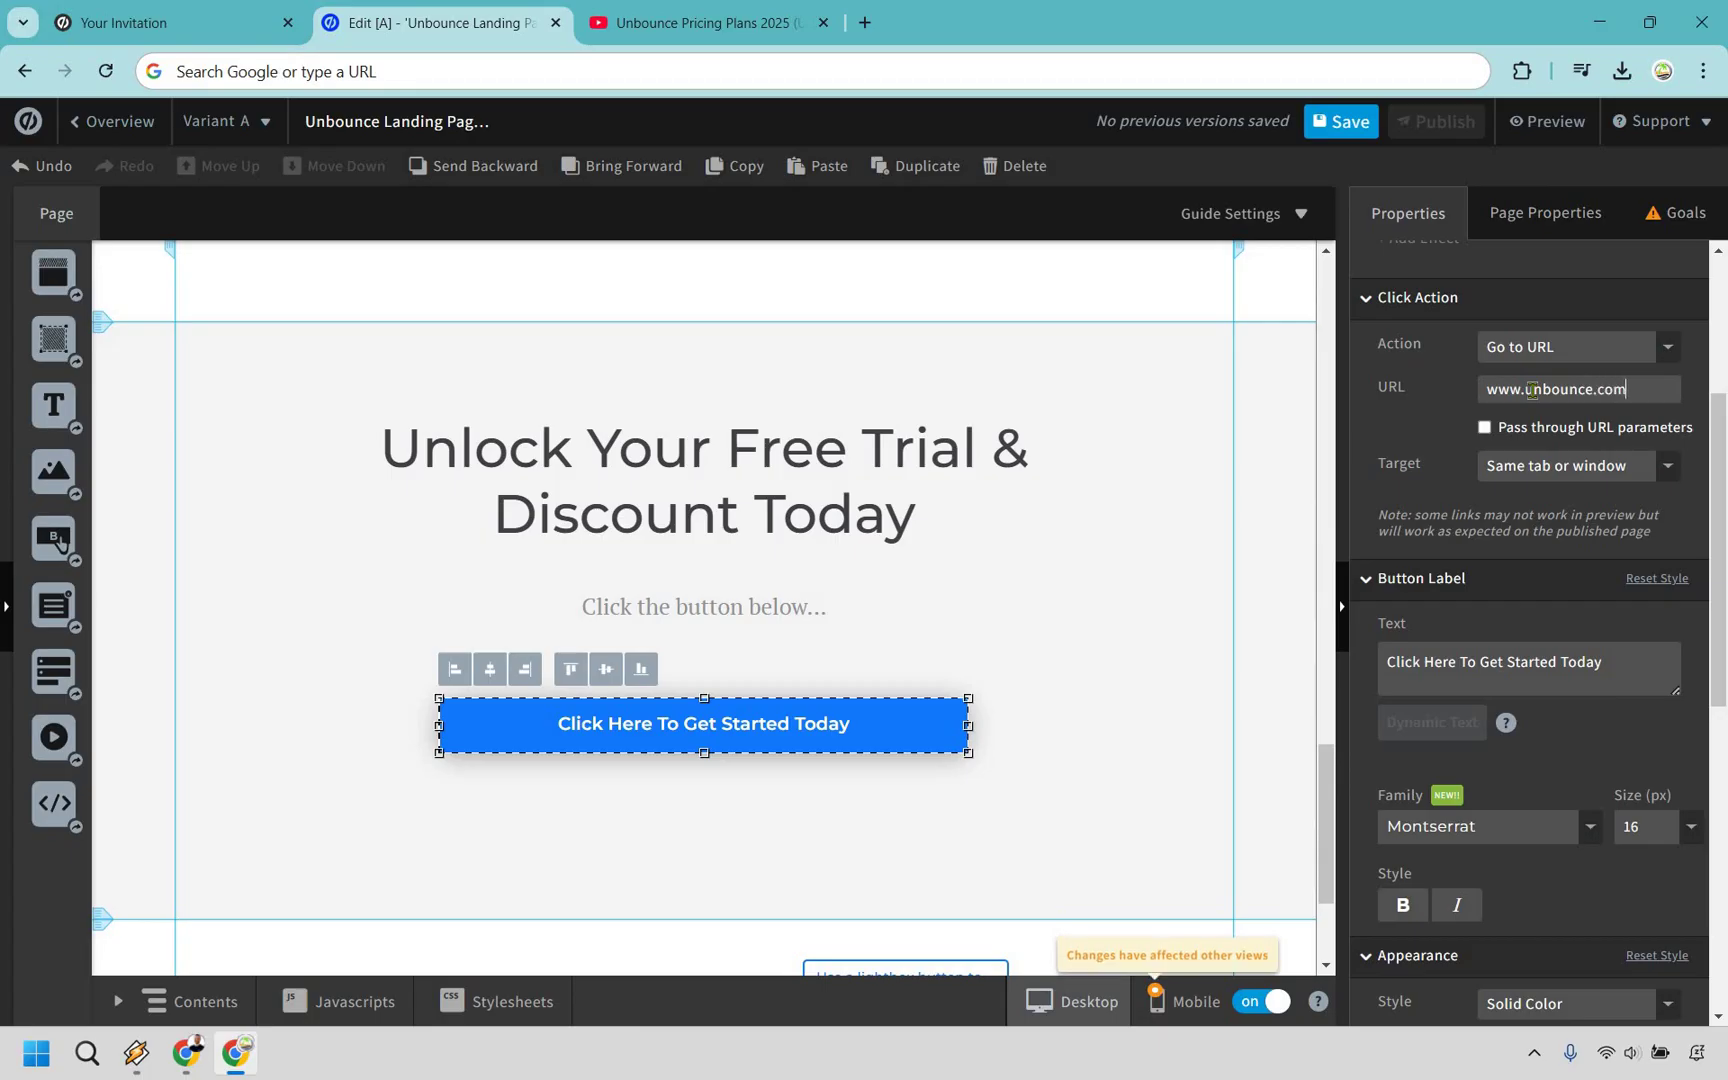
left_click(1572, 468)
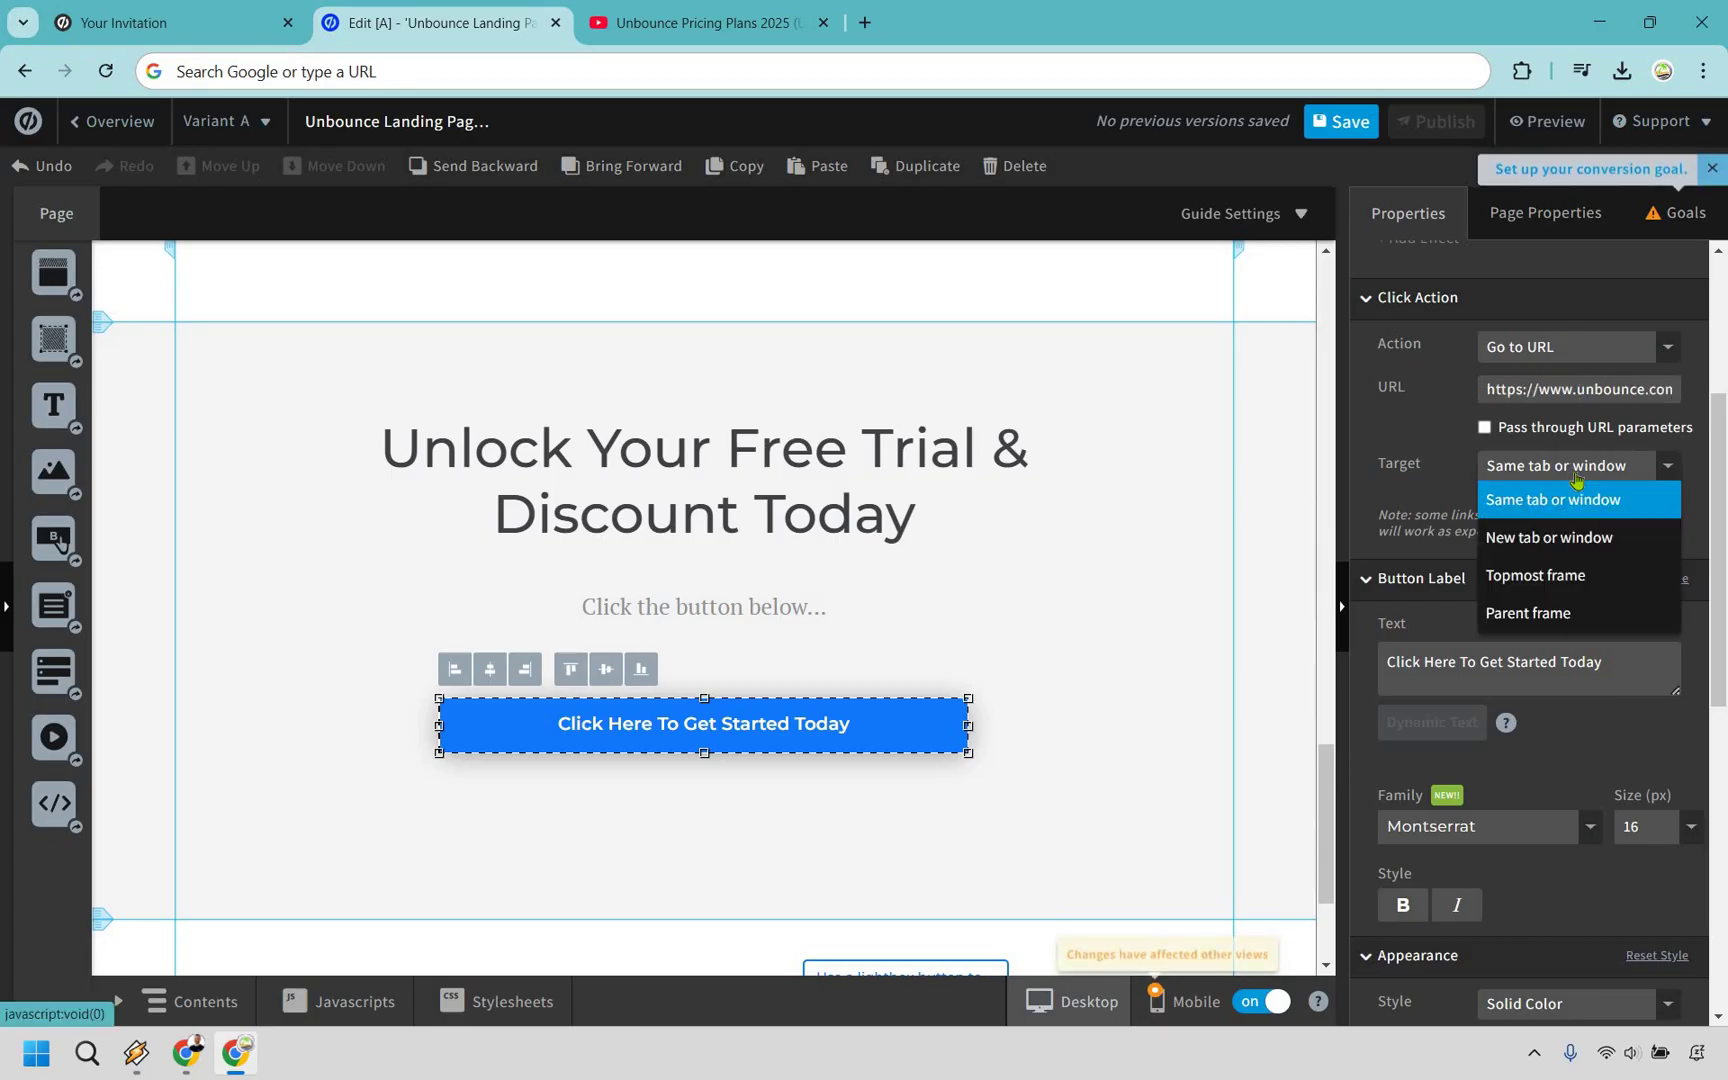
left_click(1576, 537)
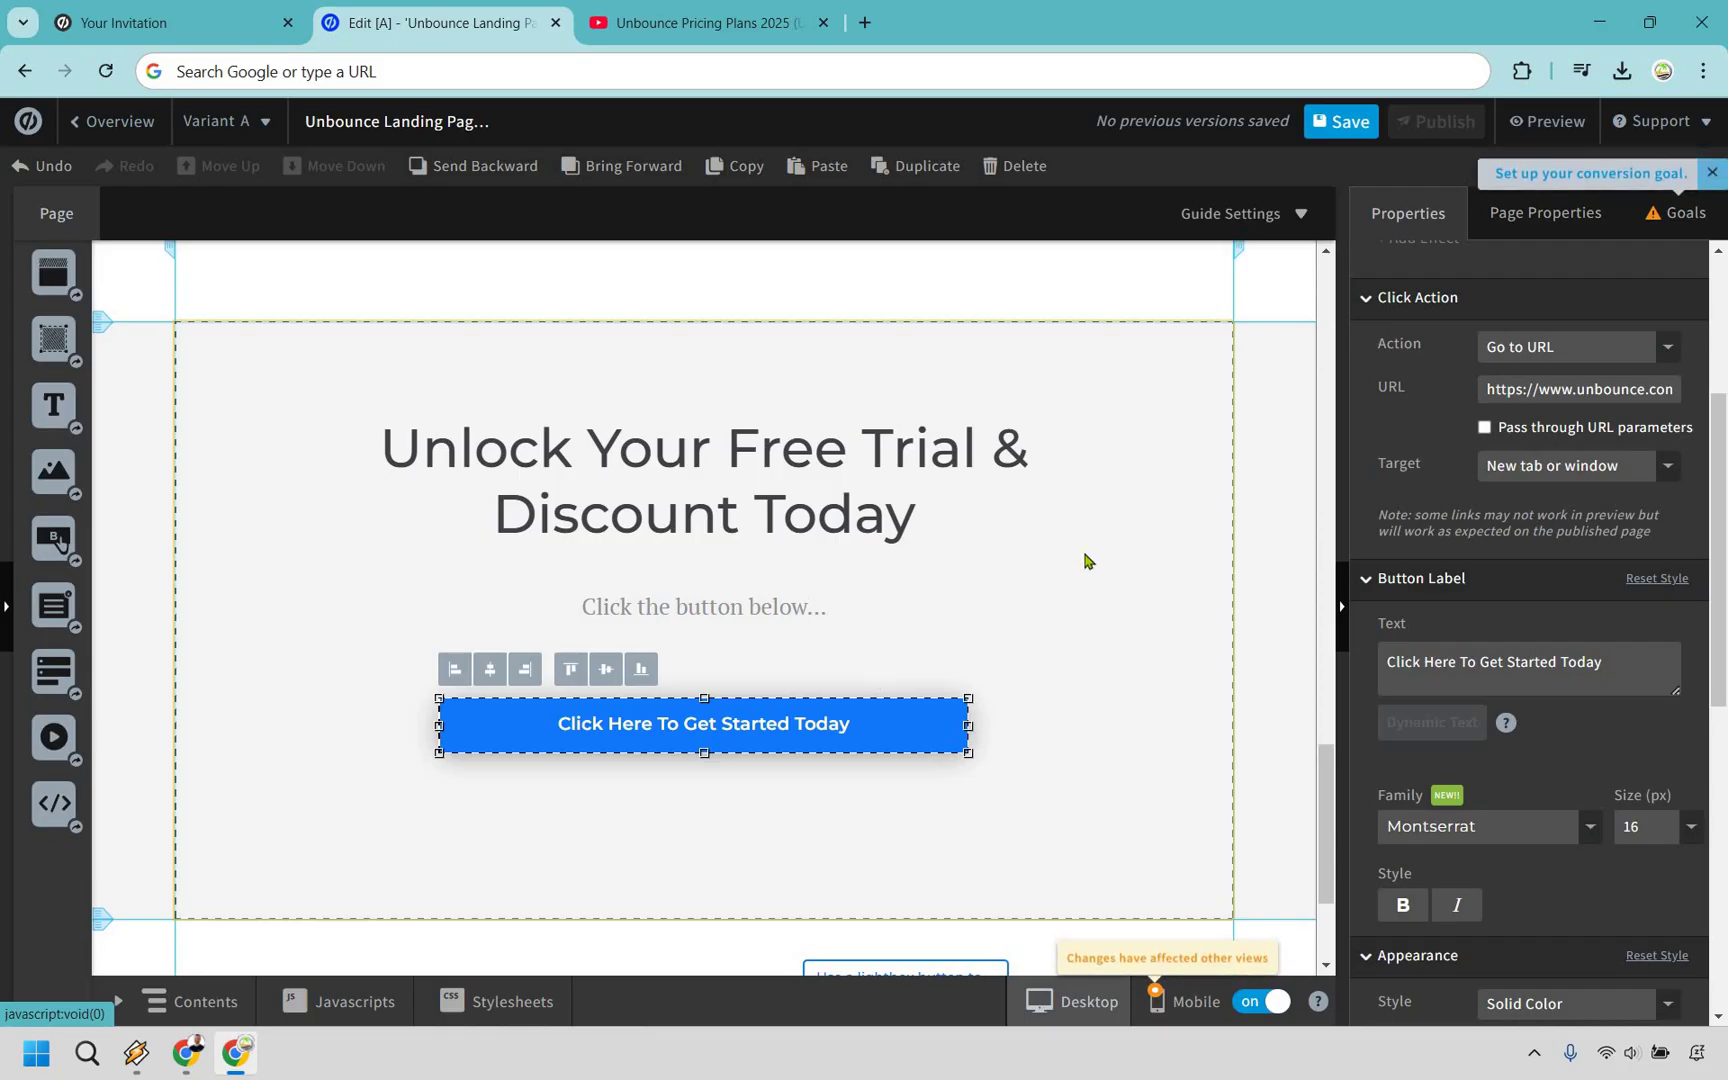
Close the YouTube pricing video tab and delete the lightbox hint callout, including its bubble, from the footer.
left_click(823, 22)
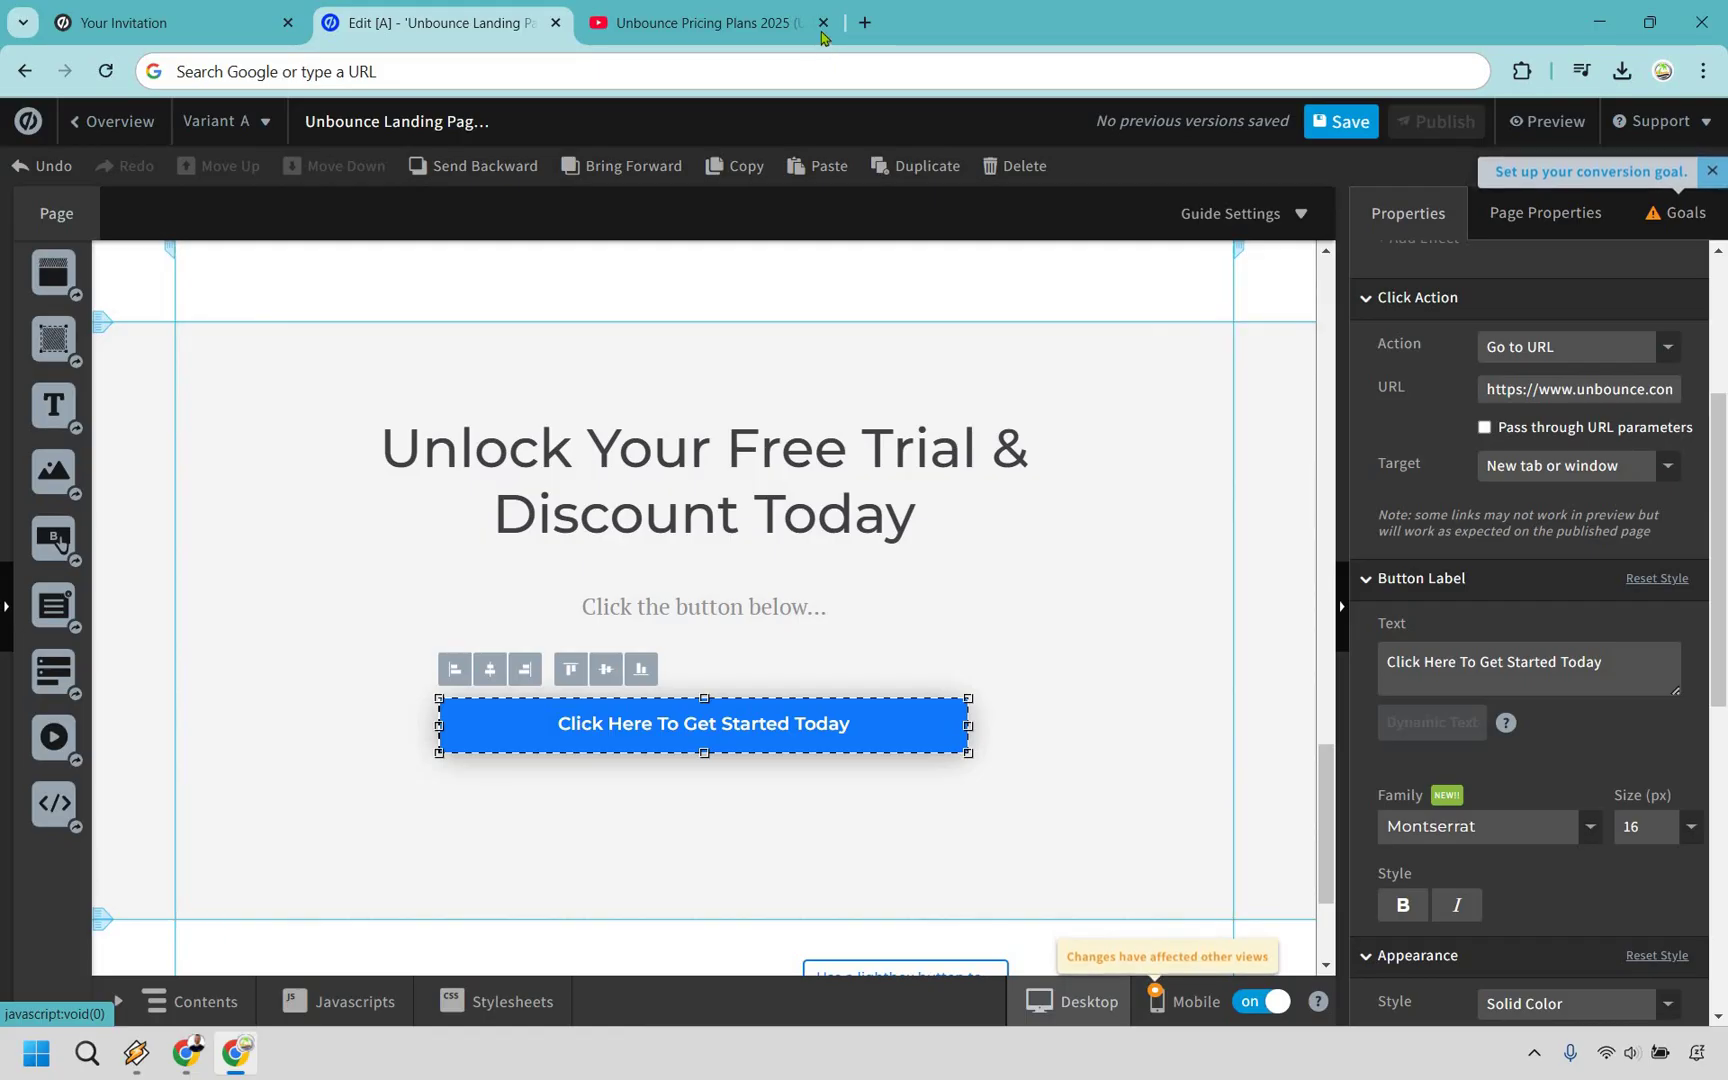
scroll(1022, 561, "down", 3)
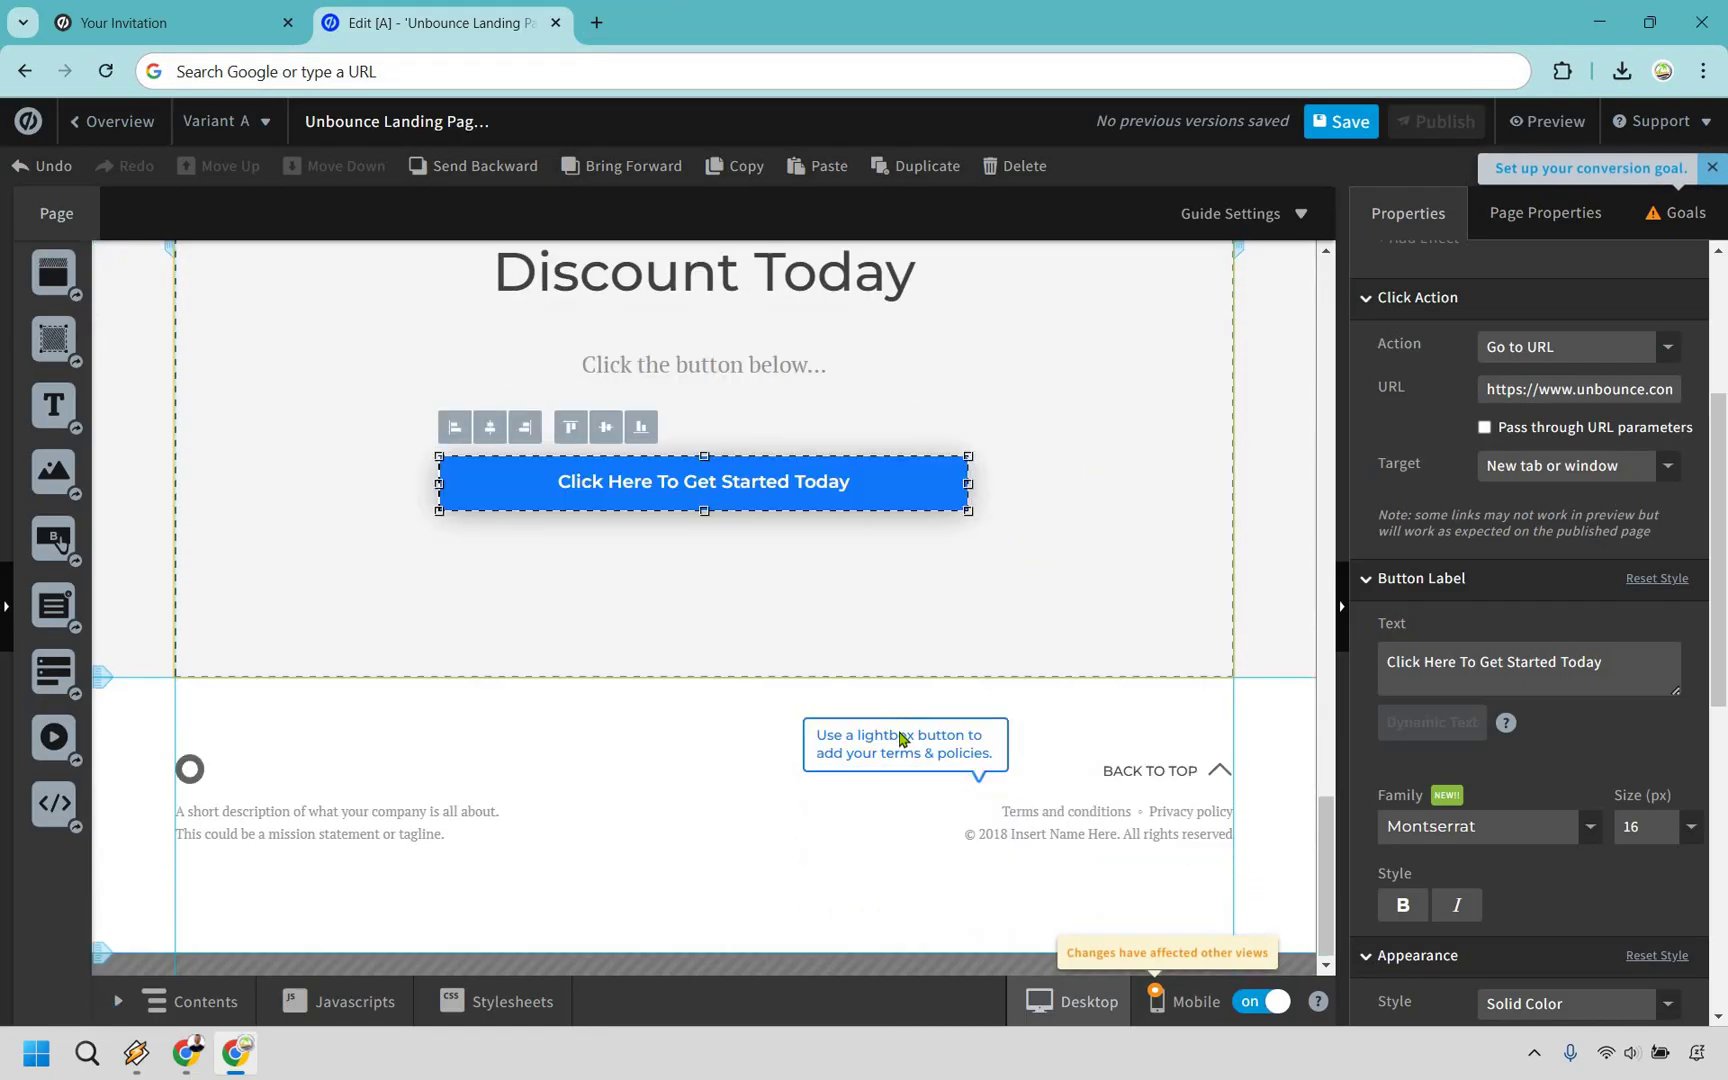
left_click(900, 740)
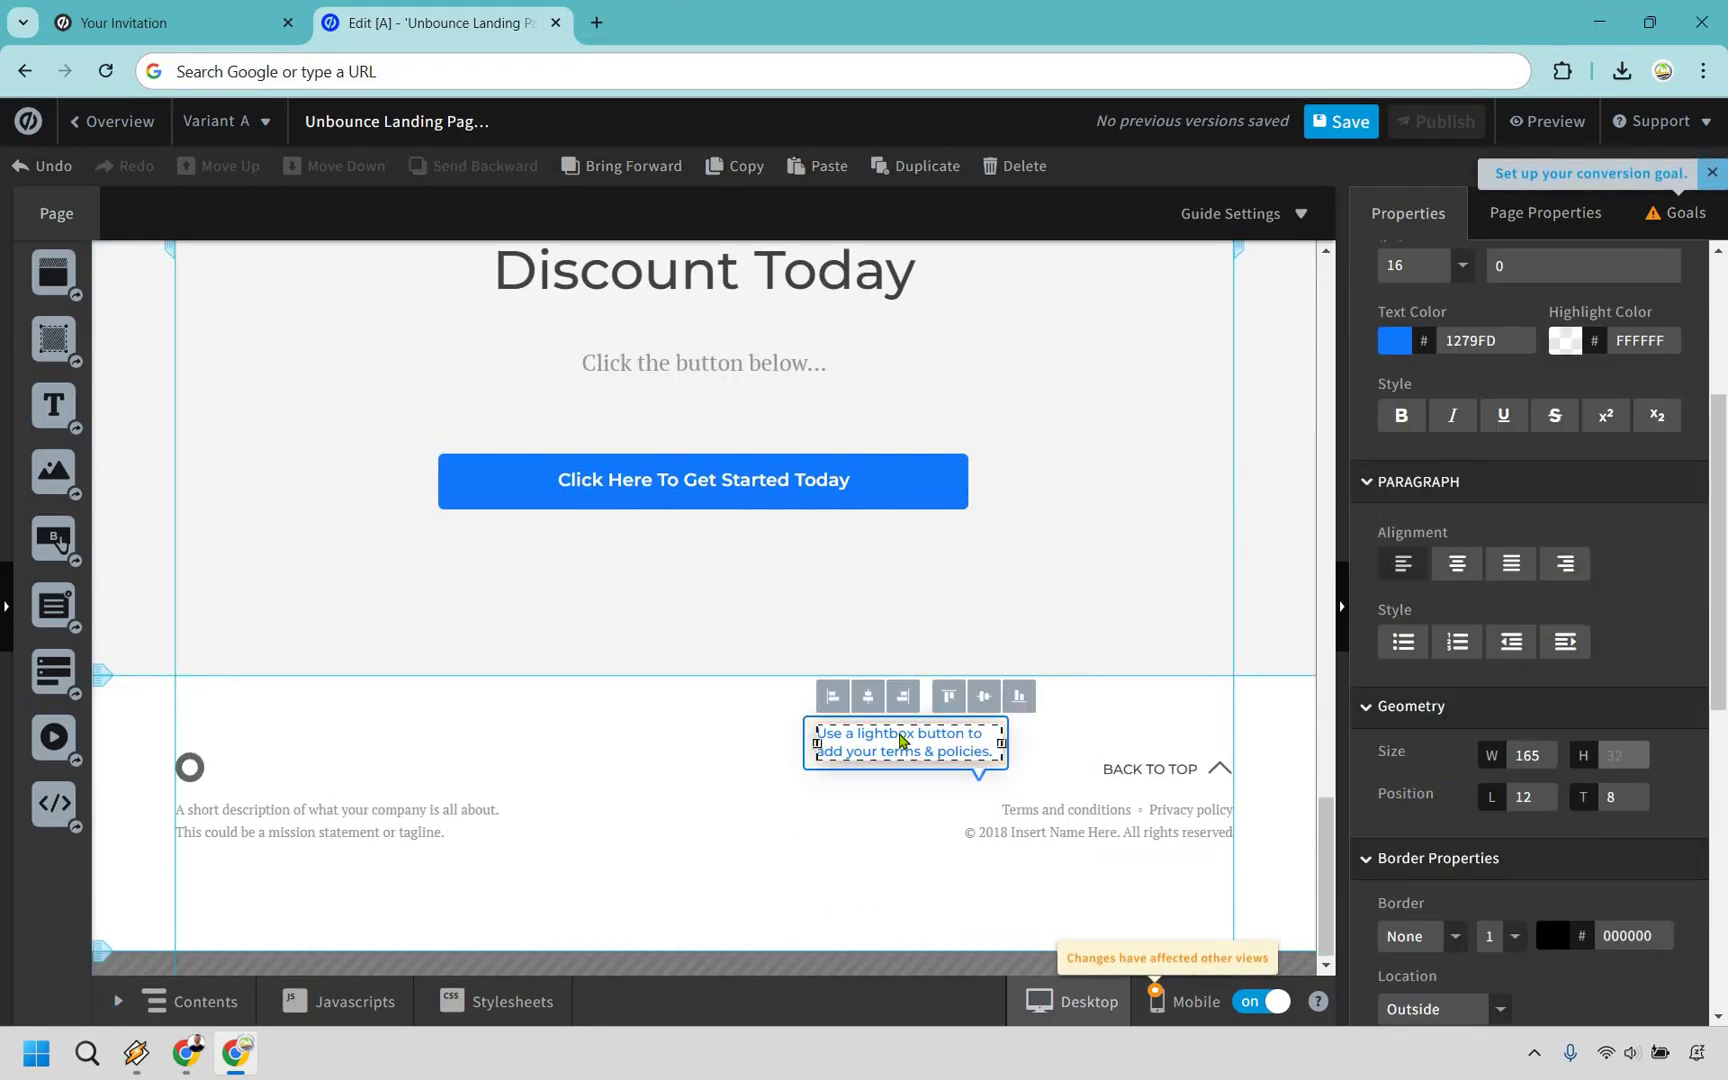
key("Delete")
key("Delete")
Delete the back-to-top text and arrow, the placeholder circle logo and the company description from the footer.
left_click(1205, 770)
key("Delete")
left_click(188, 767)
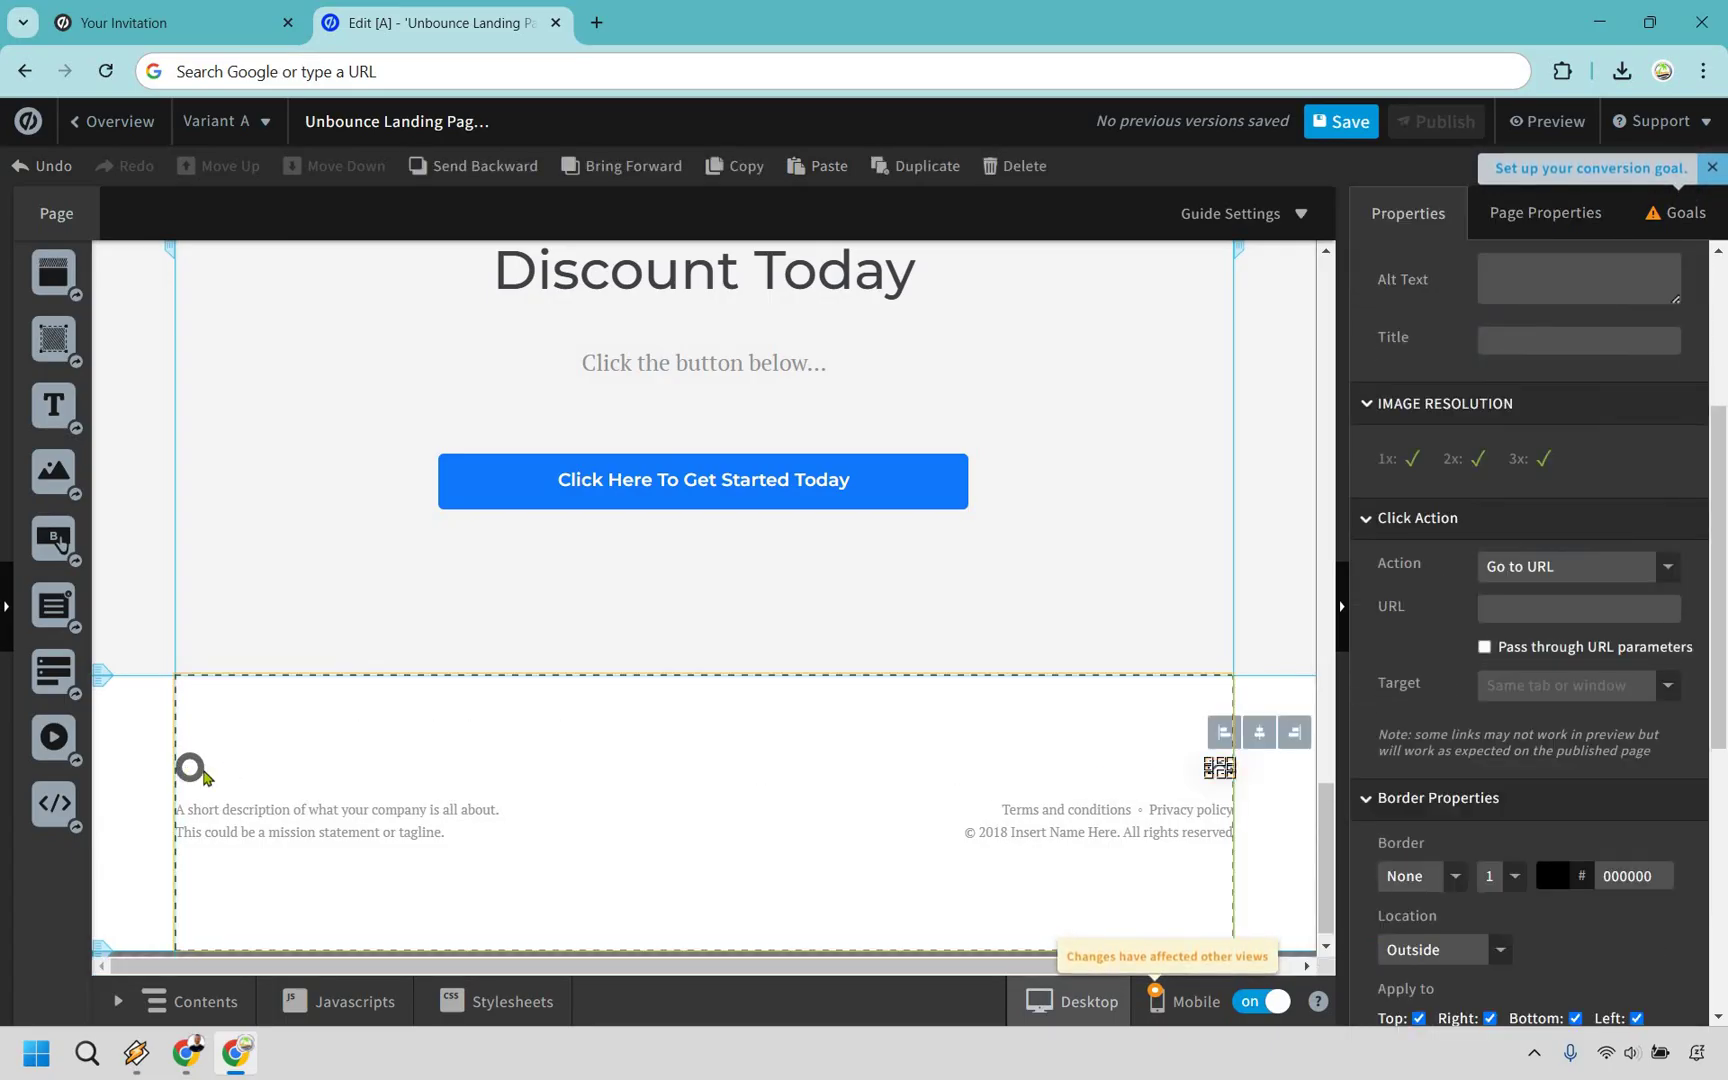
key("Delete")
key("ctrl+z")
key("Delete")
left_click(359, 790)
key("Delete")
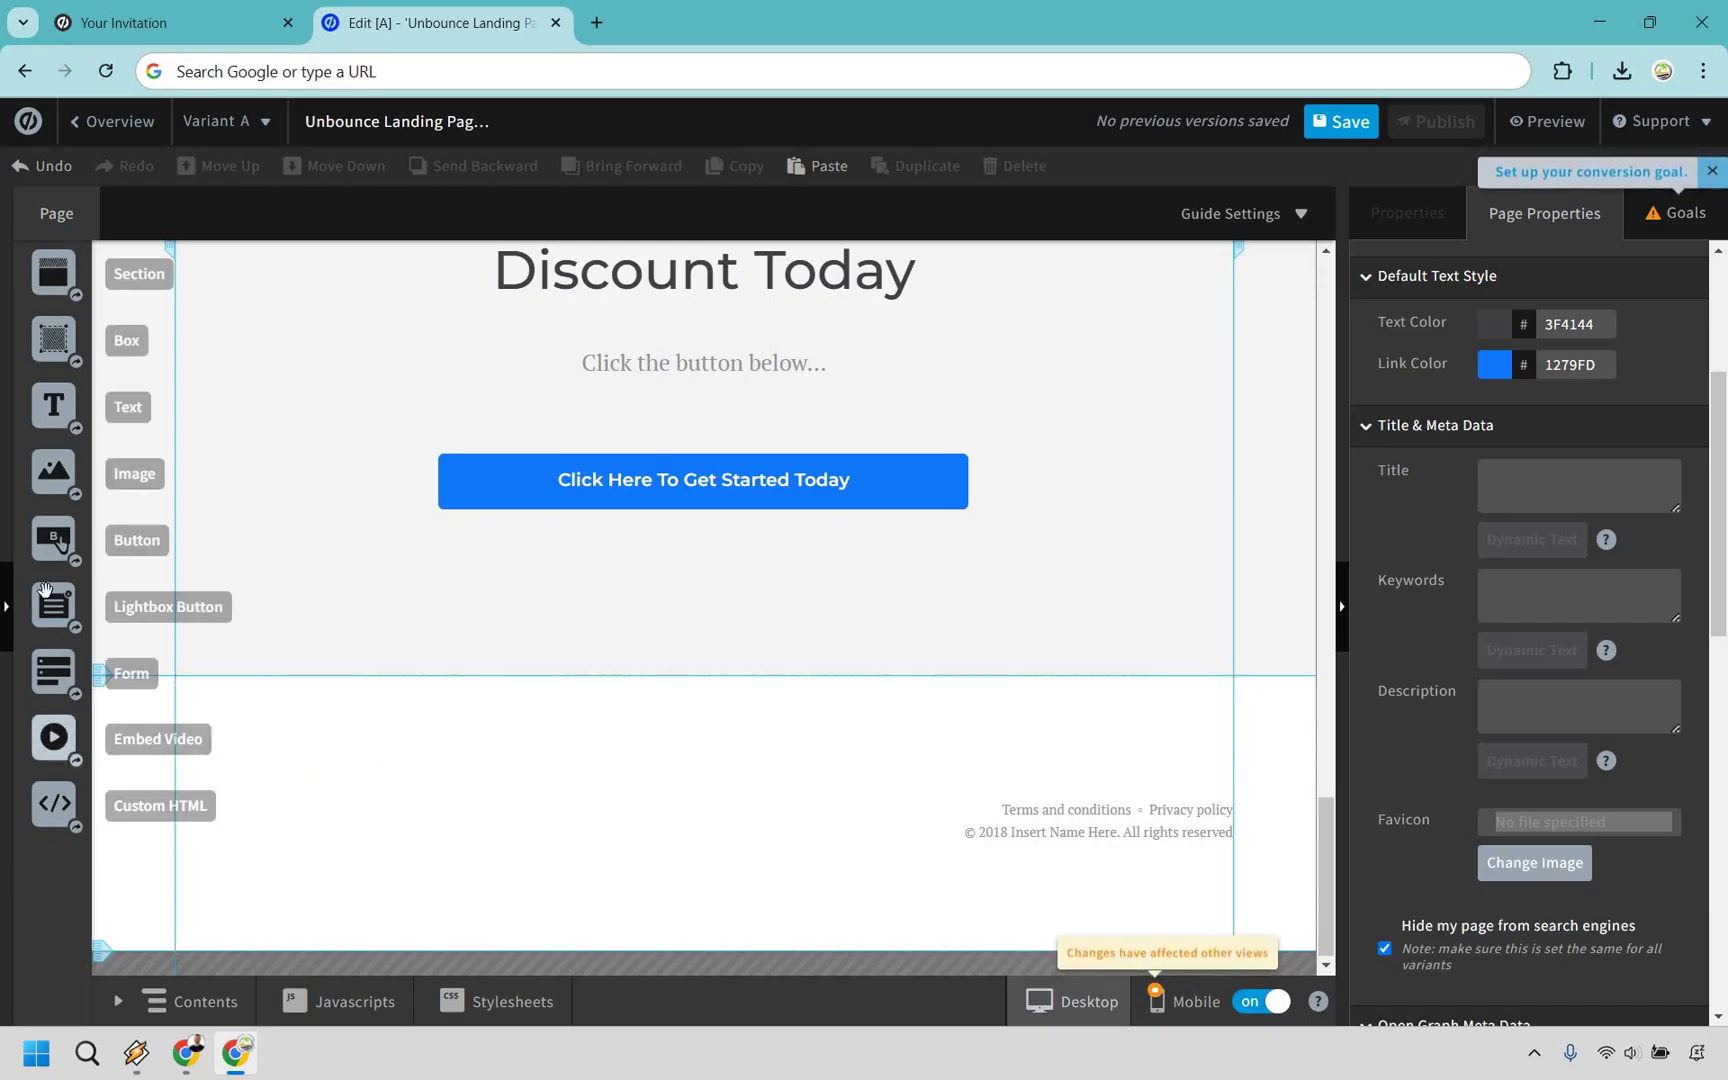
Add the uploaded image mi-logo-2.png to the footer at full size.
left_click_drag(387, 756, 388, 757)
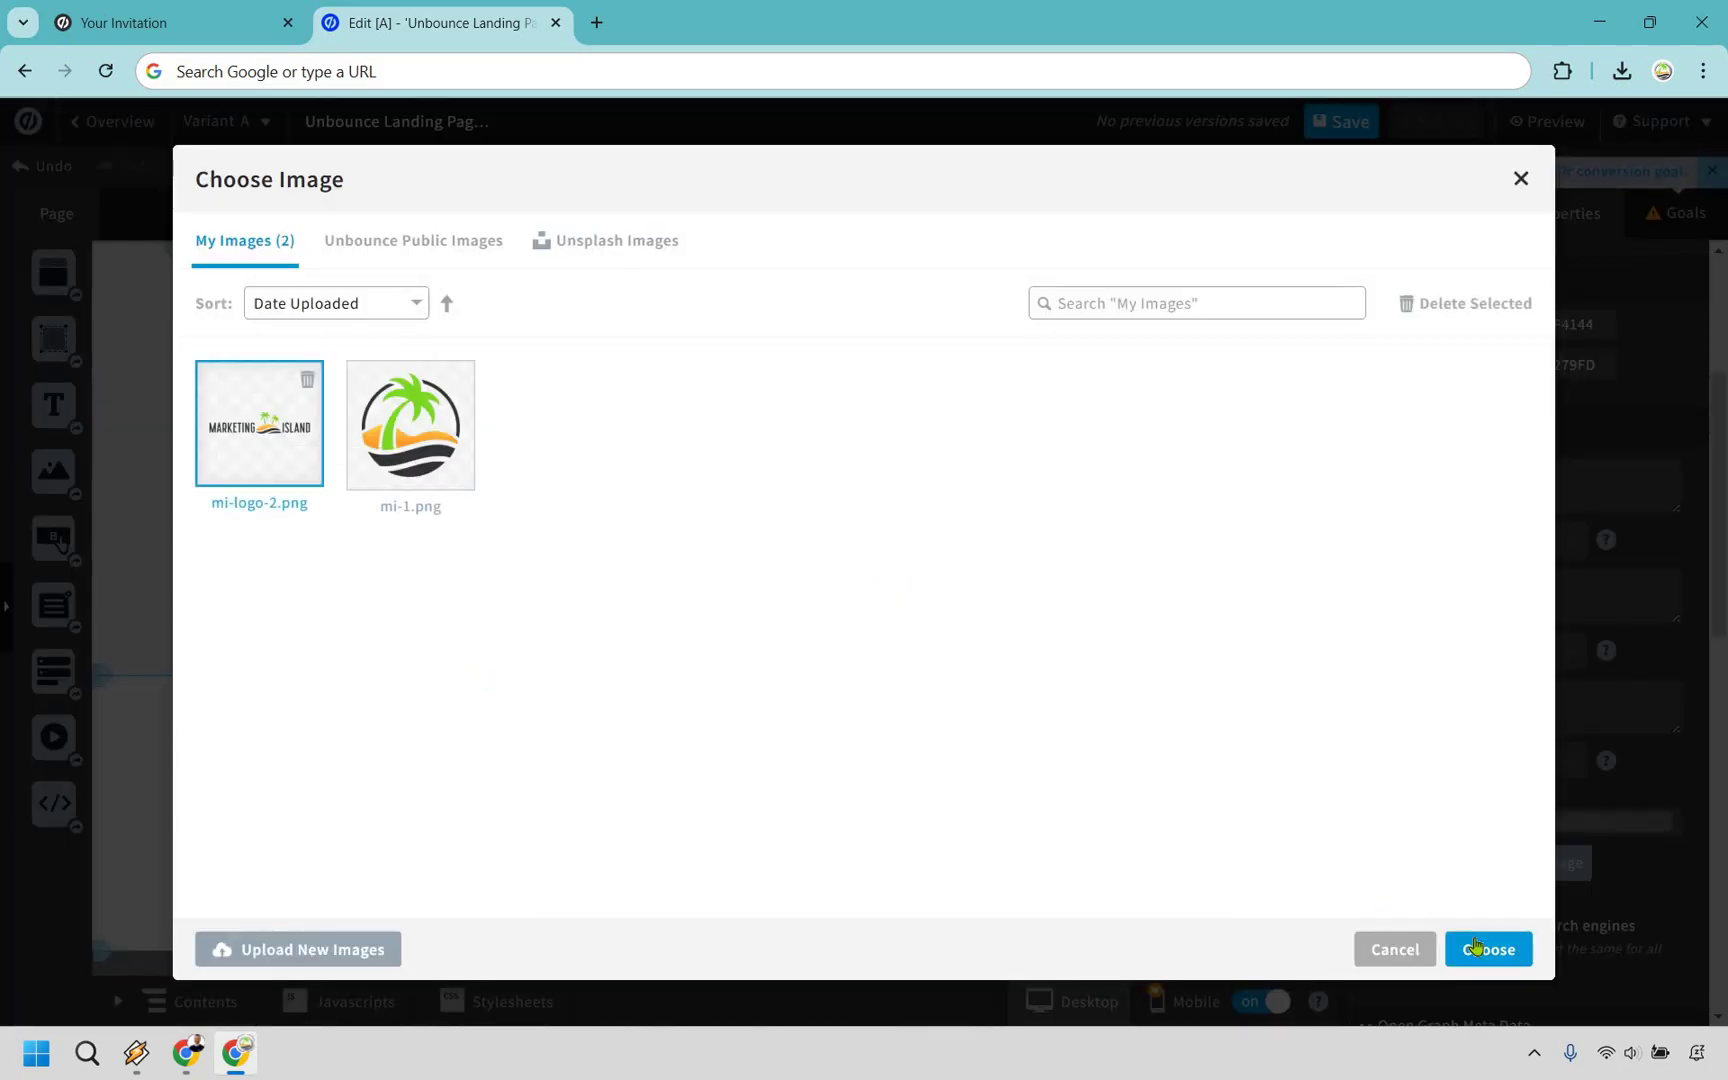
left_click(1465, 944)
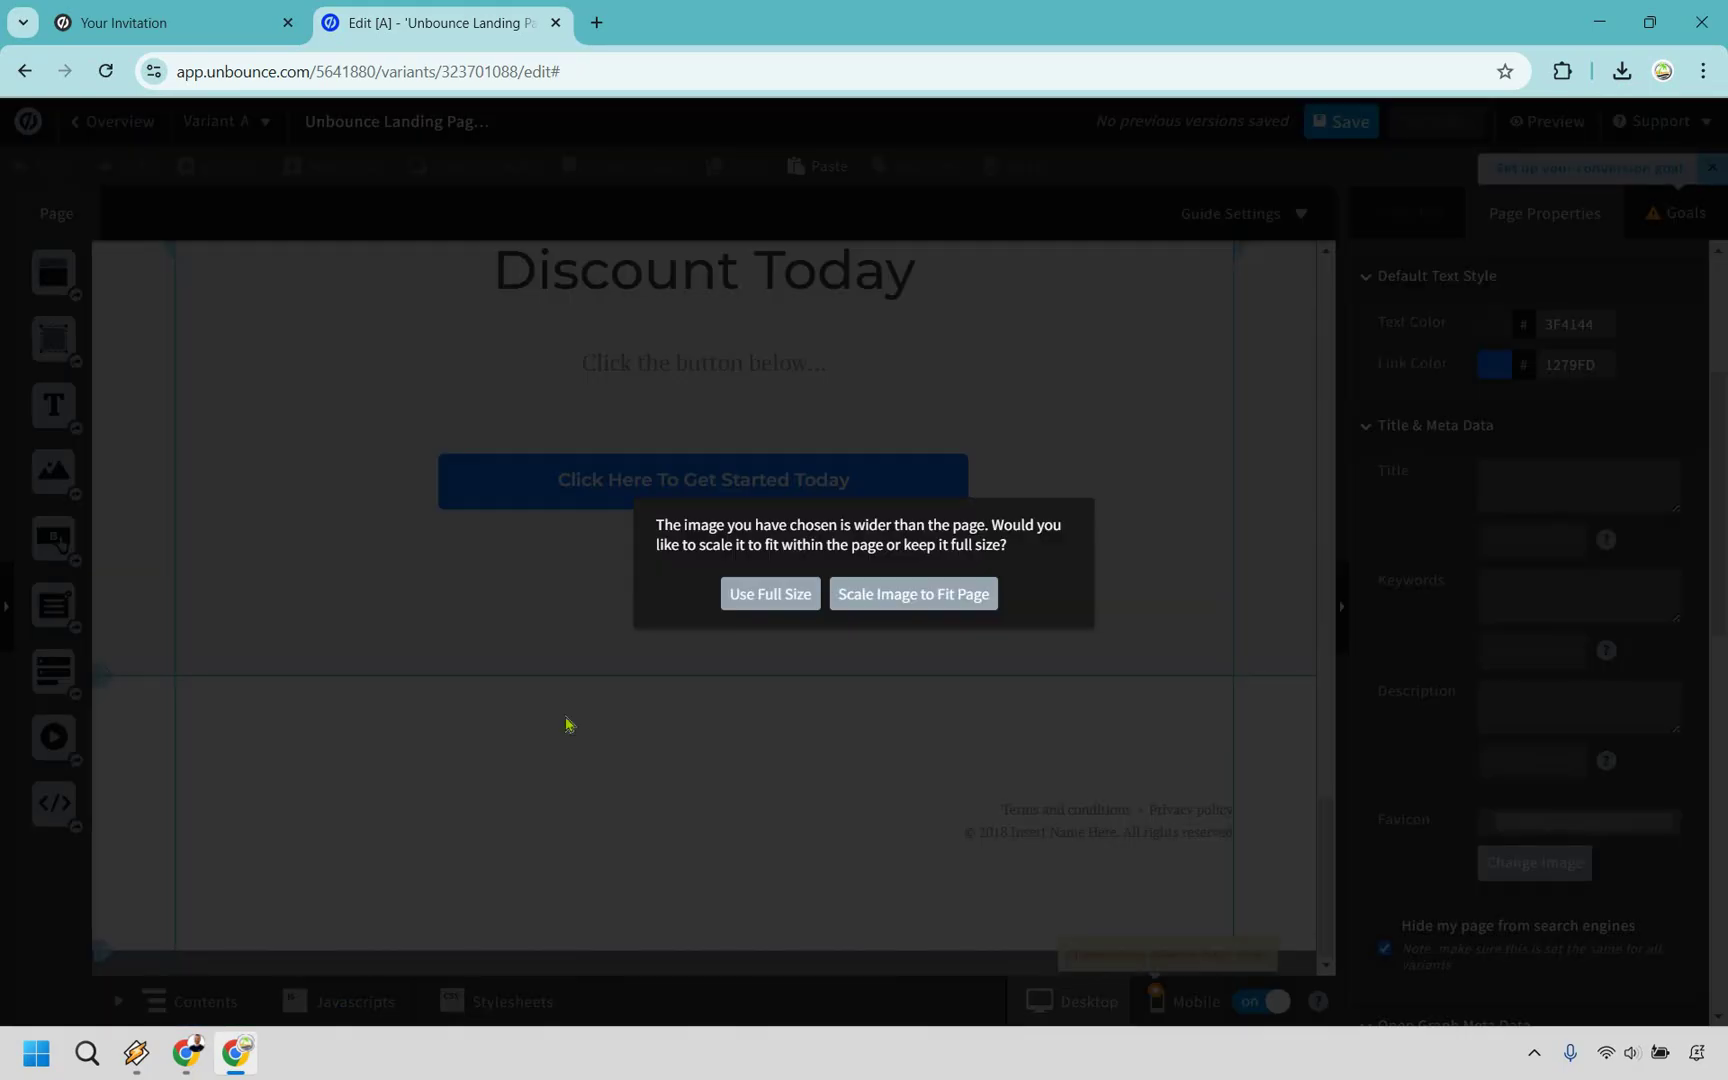
left_click(768, 604)
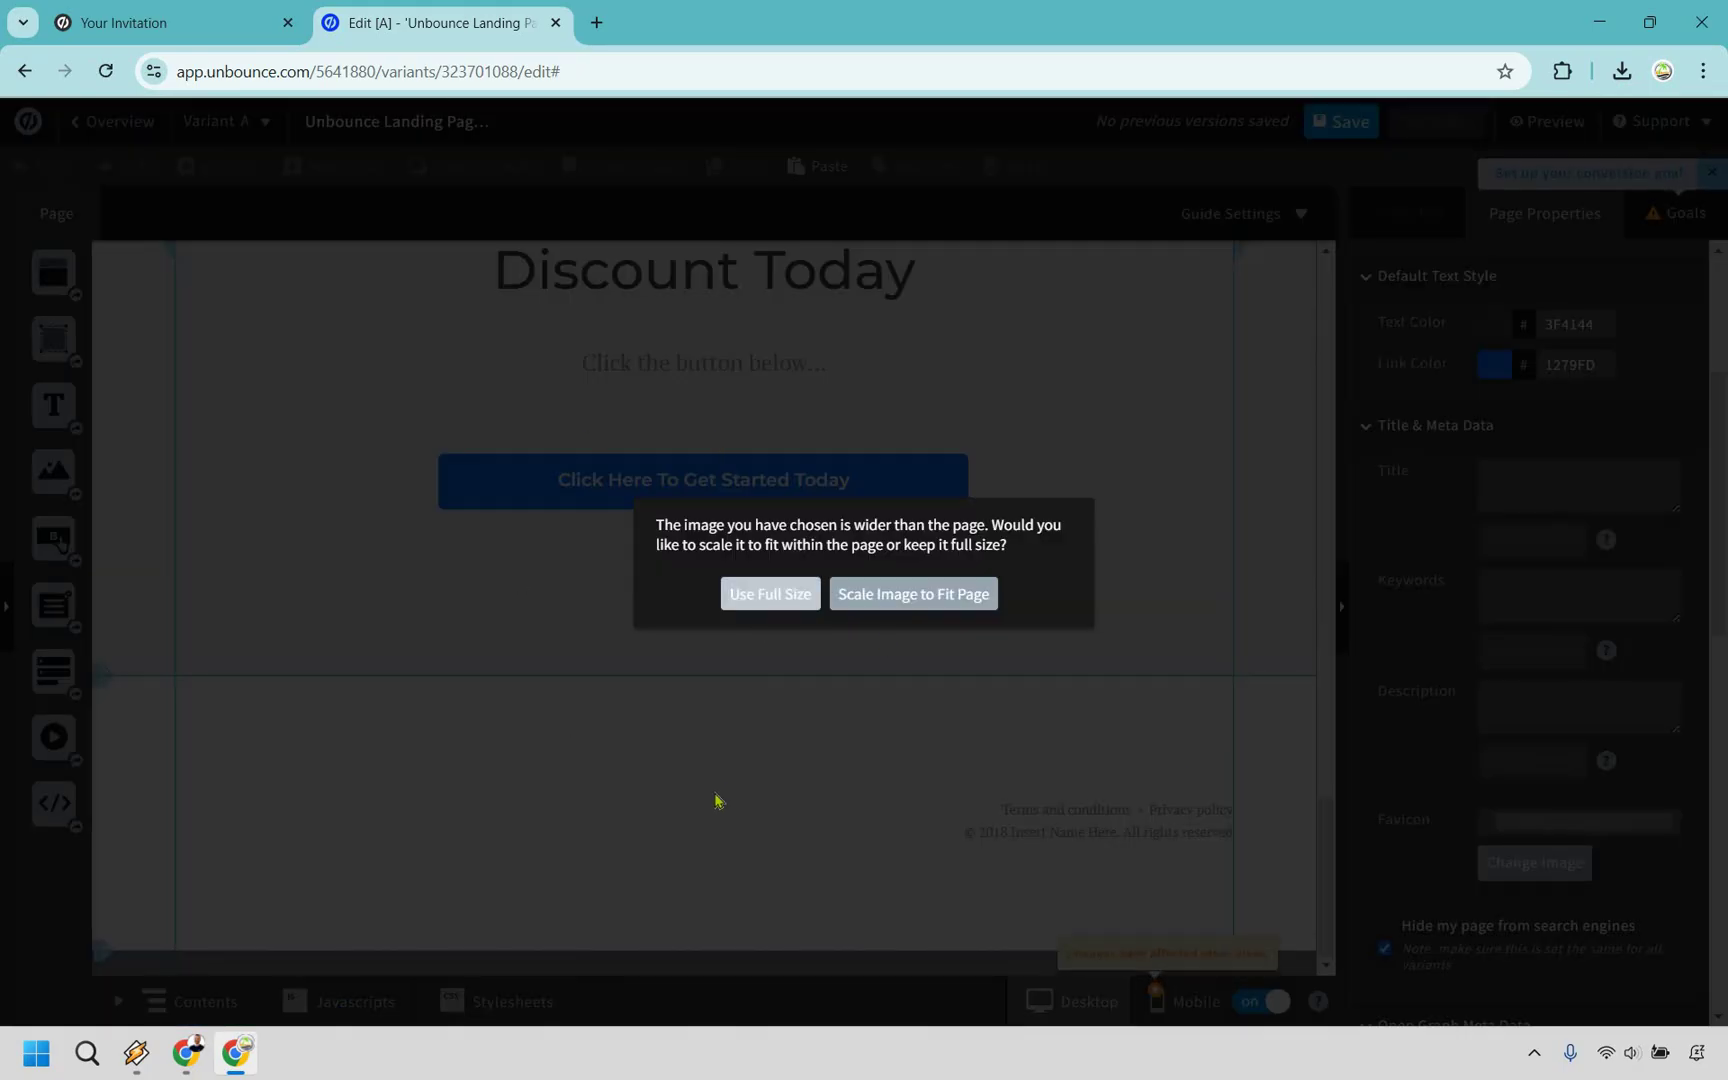
Shrink the Marketing Island logo to a small footer size and position it at the horizontal centre of the footer.
left_click_drag(681, 896, 622, 712)
left_click_drag(902, 817, 1273, 928)
left_click_drag(241, 458, 226, 450)
left_click_drag(1068, 743, 300, 545)
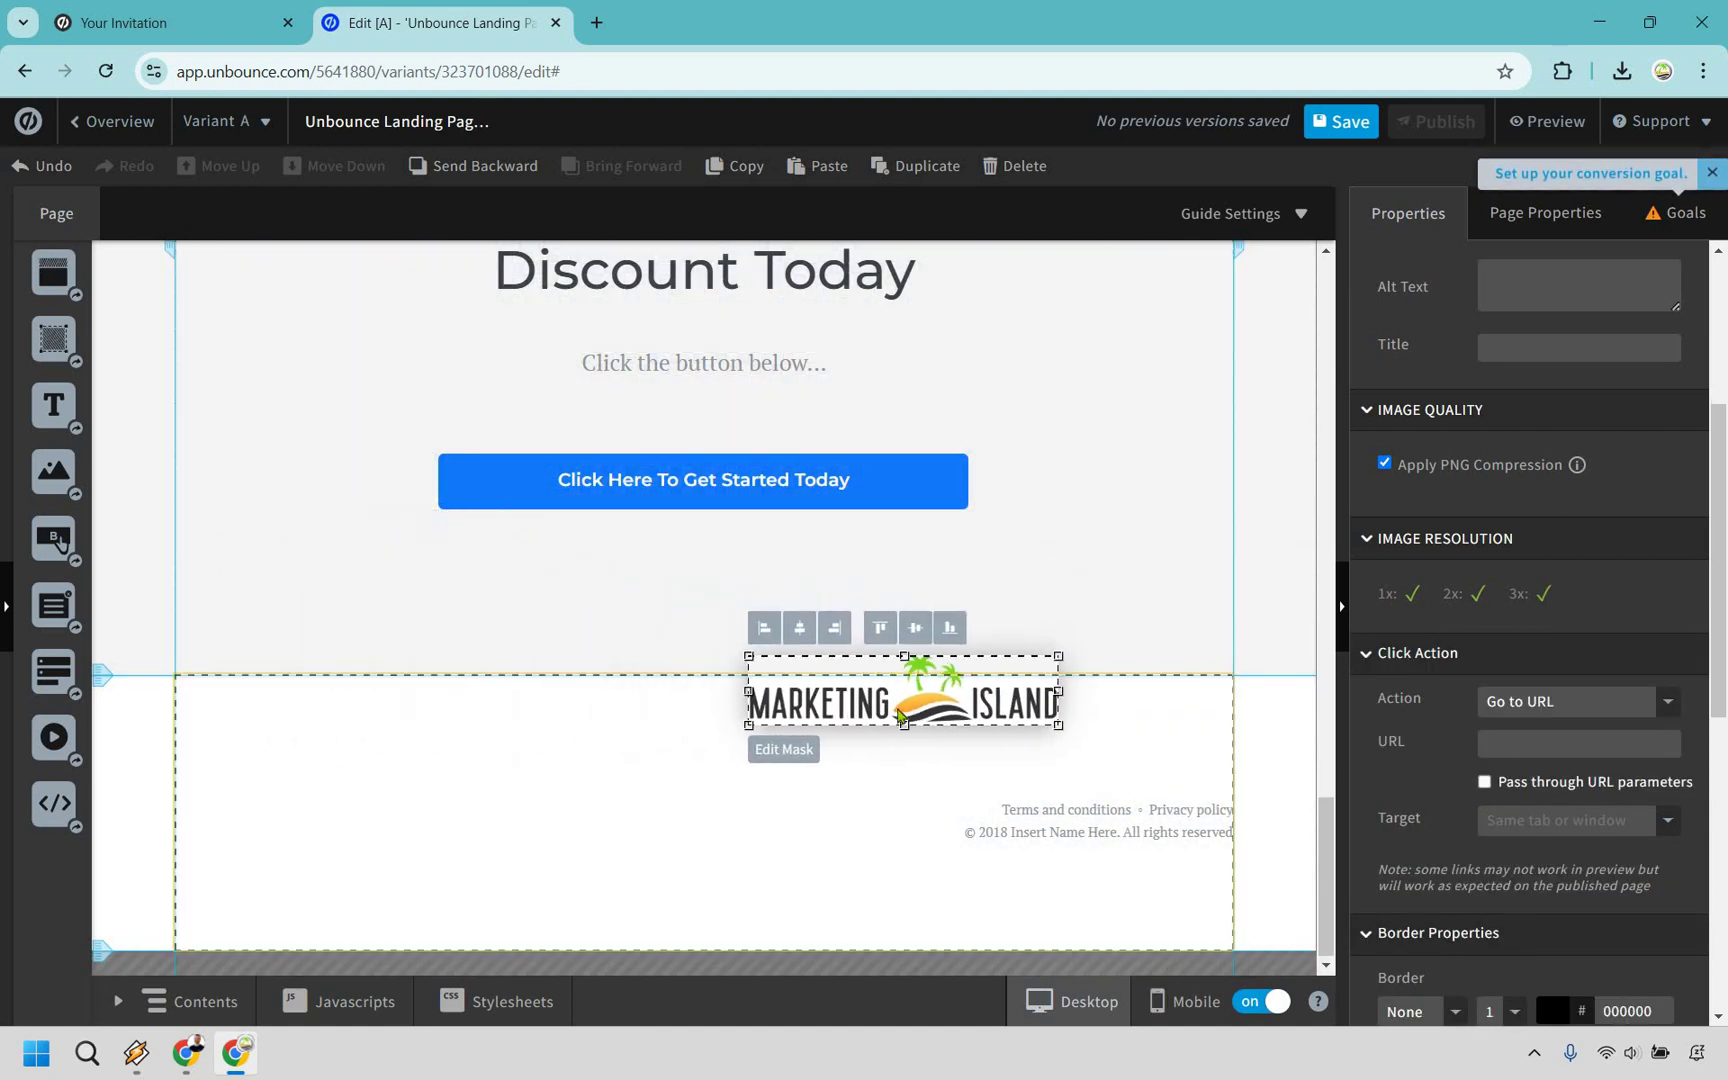
left_click_drag(675, 798, 775, 777)
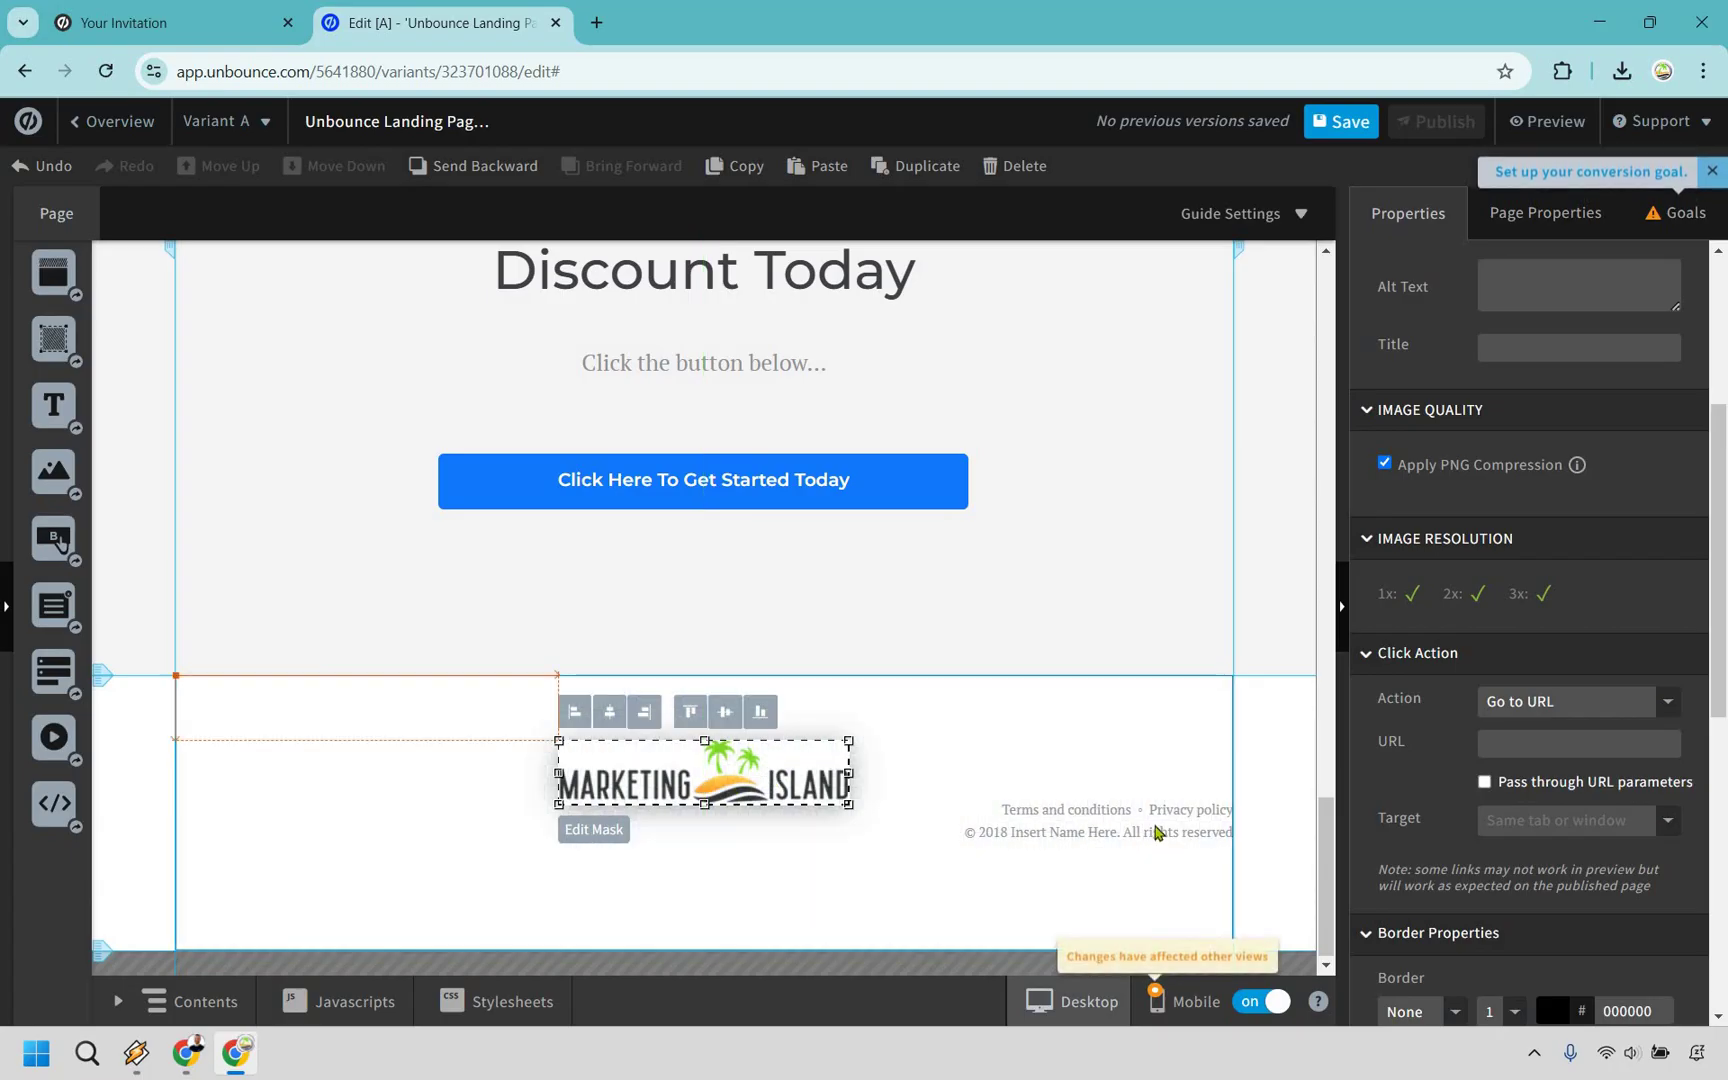
Move the terms and copyright text directly beneath the footer logo and centre-align it.
left_click_drag(1155, 822, 616, 835)
triple_click(773, 847)
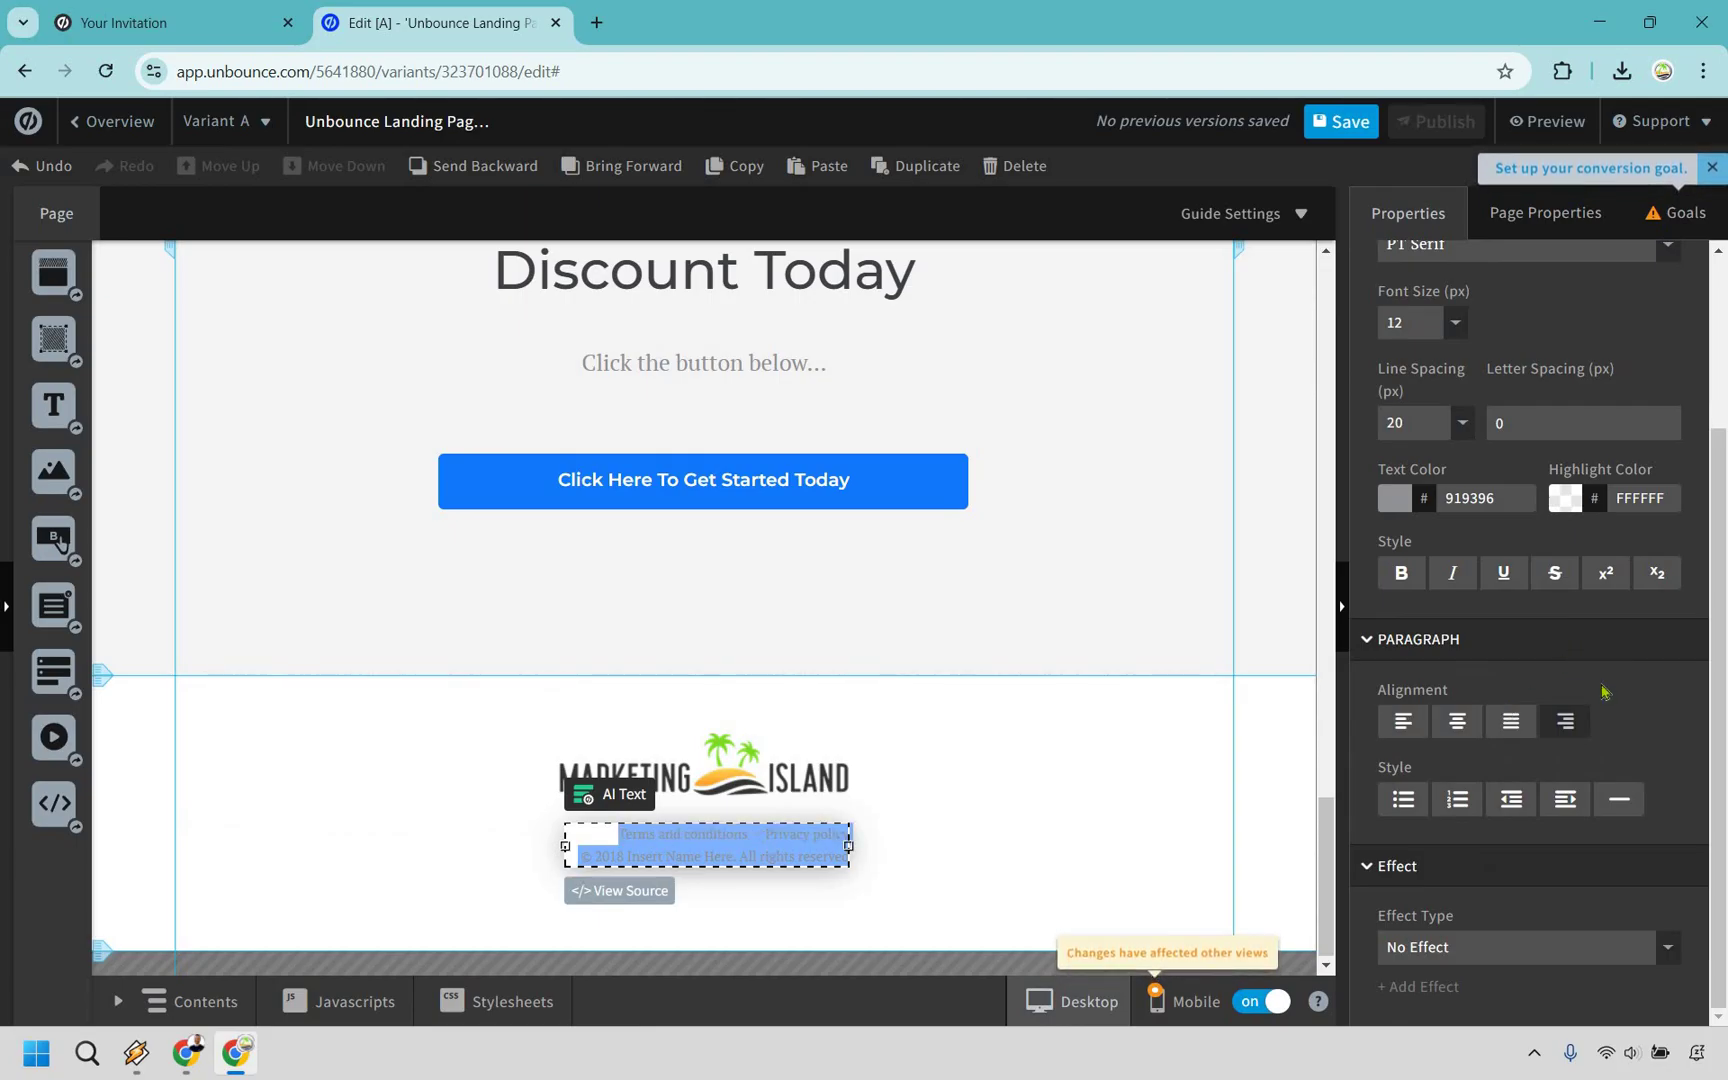
left_click(1457, 727)
left_click(675, 849)
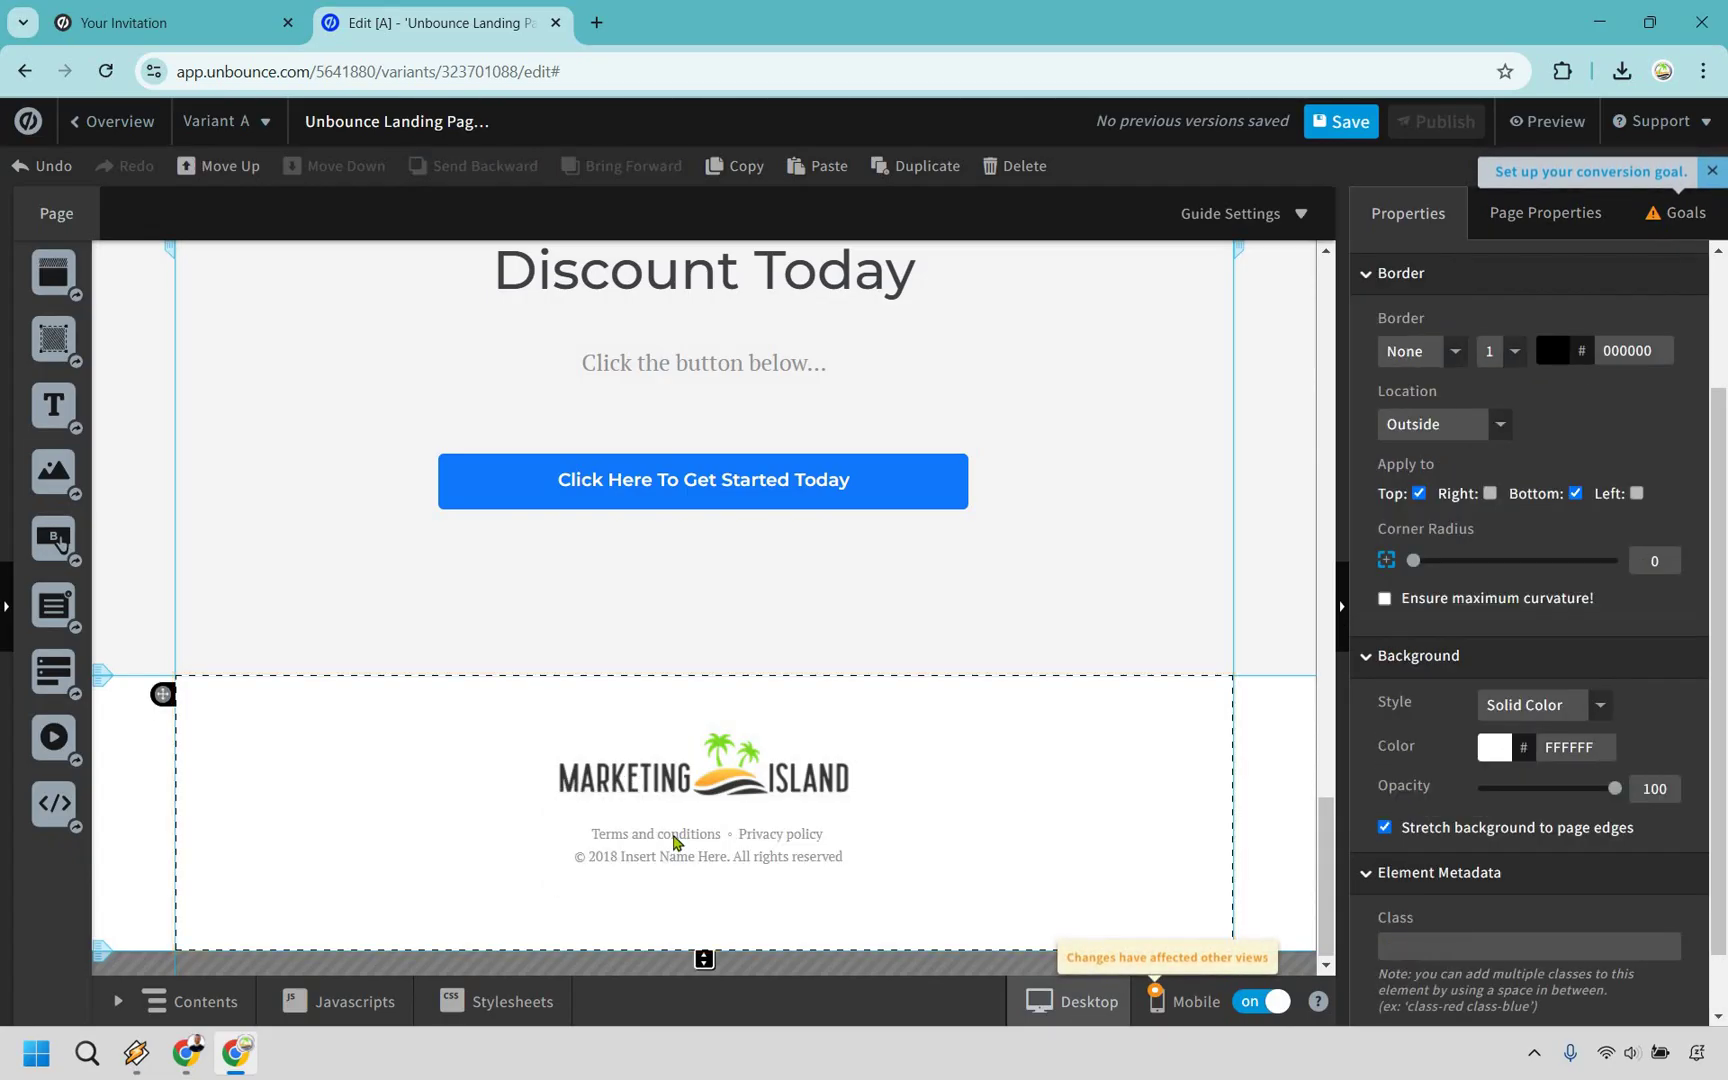
Replace the "© 2018 Insert Name Here" part of the footer's copyright line with "Marketing Island".
double_click(675, 840)
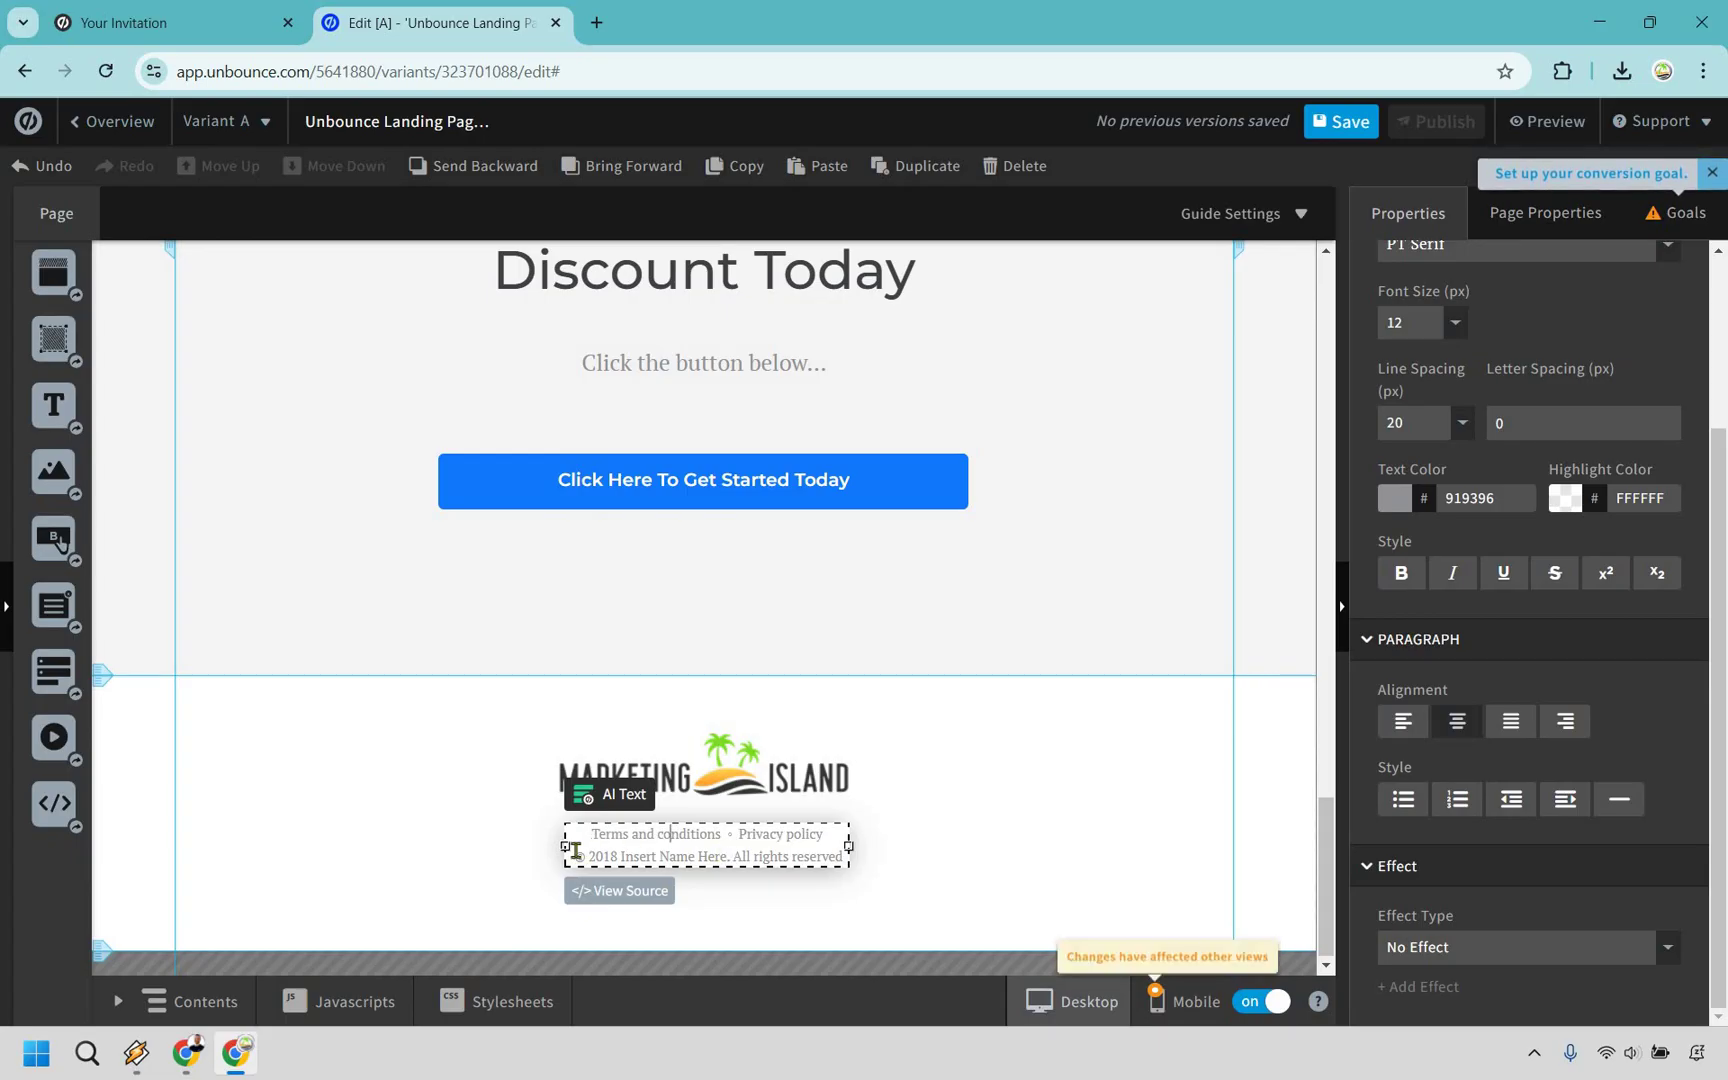
left_click_drag(576, 852, 727, 857)
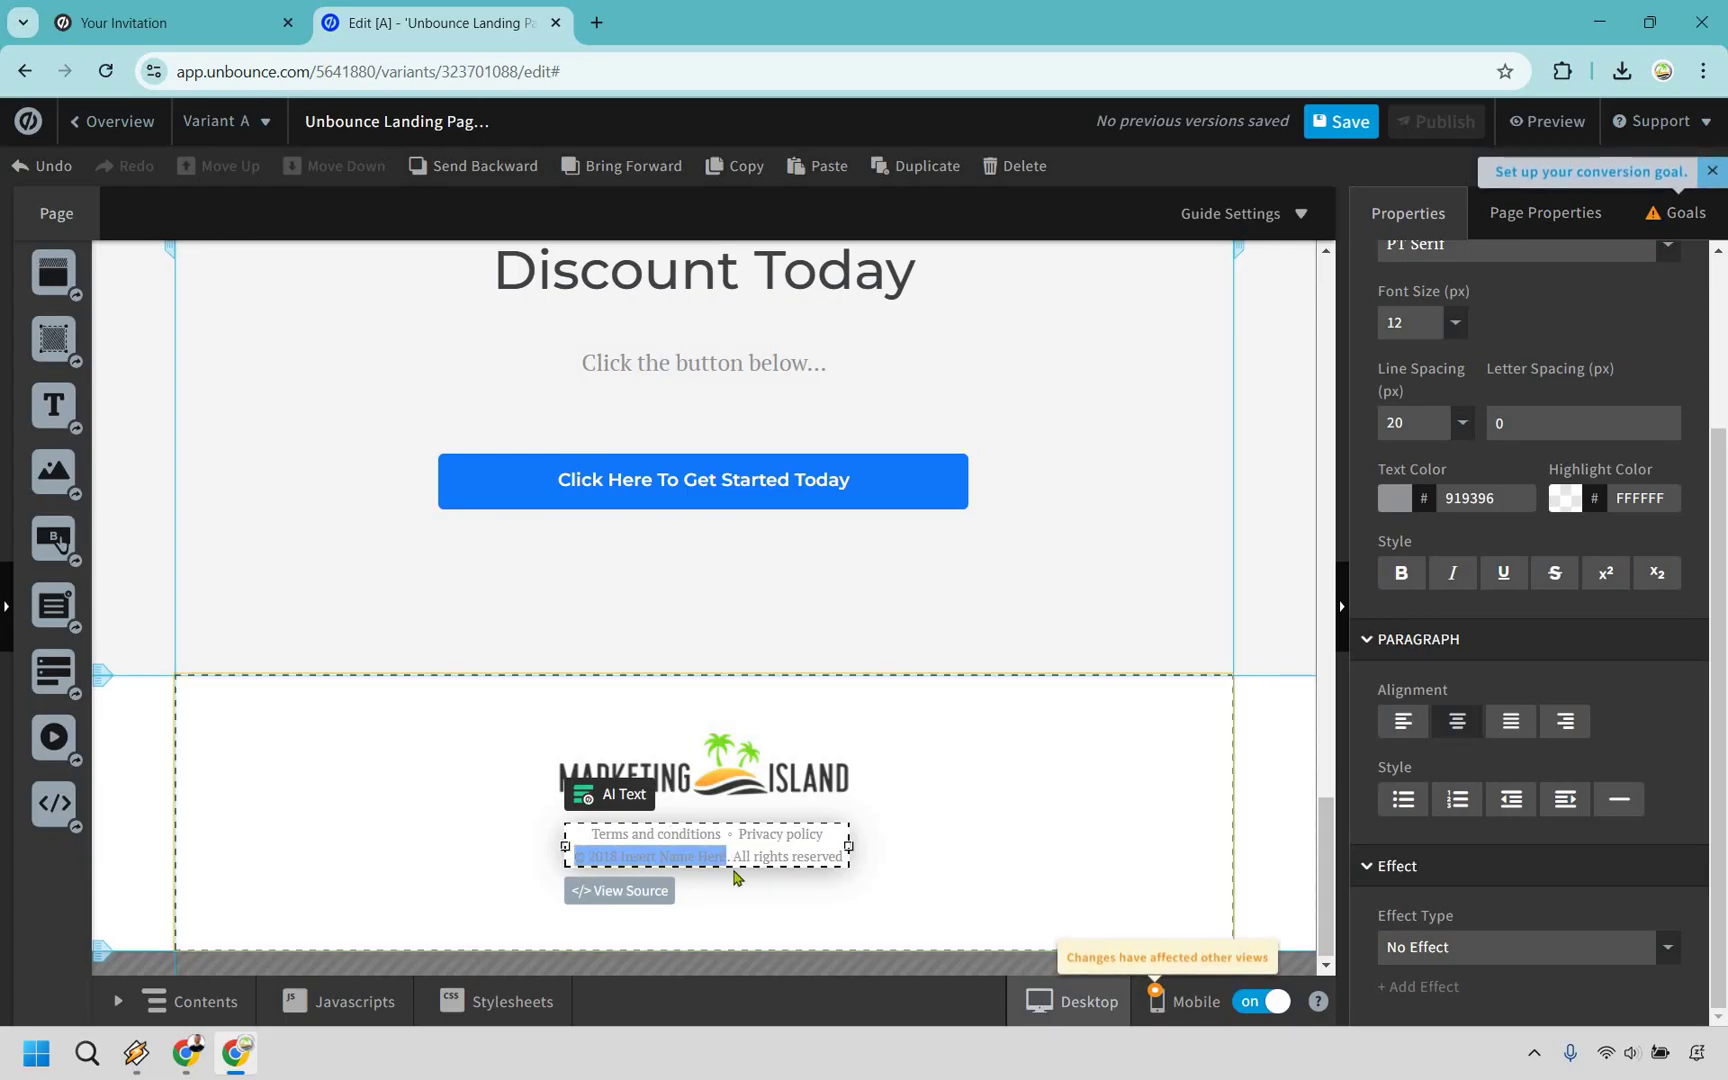
type("Market")
type("ing Island")
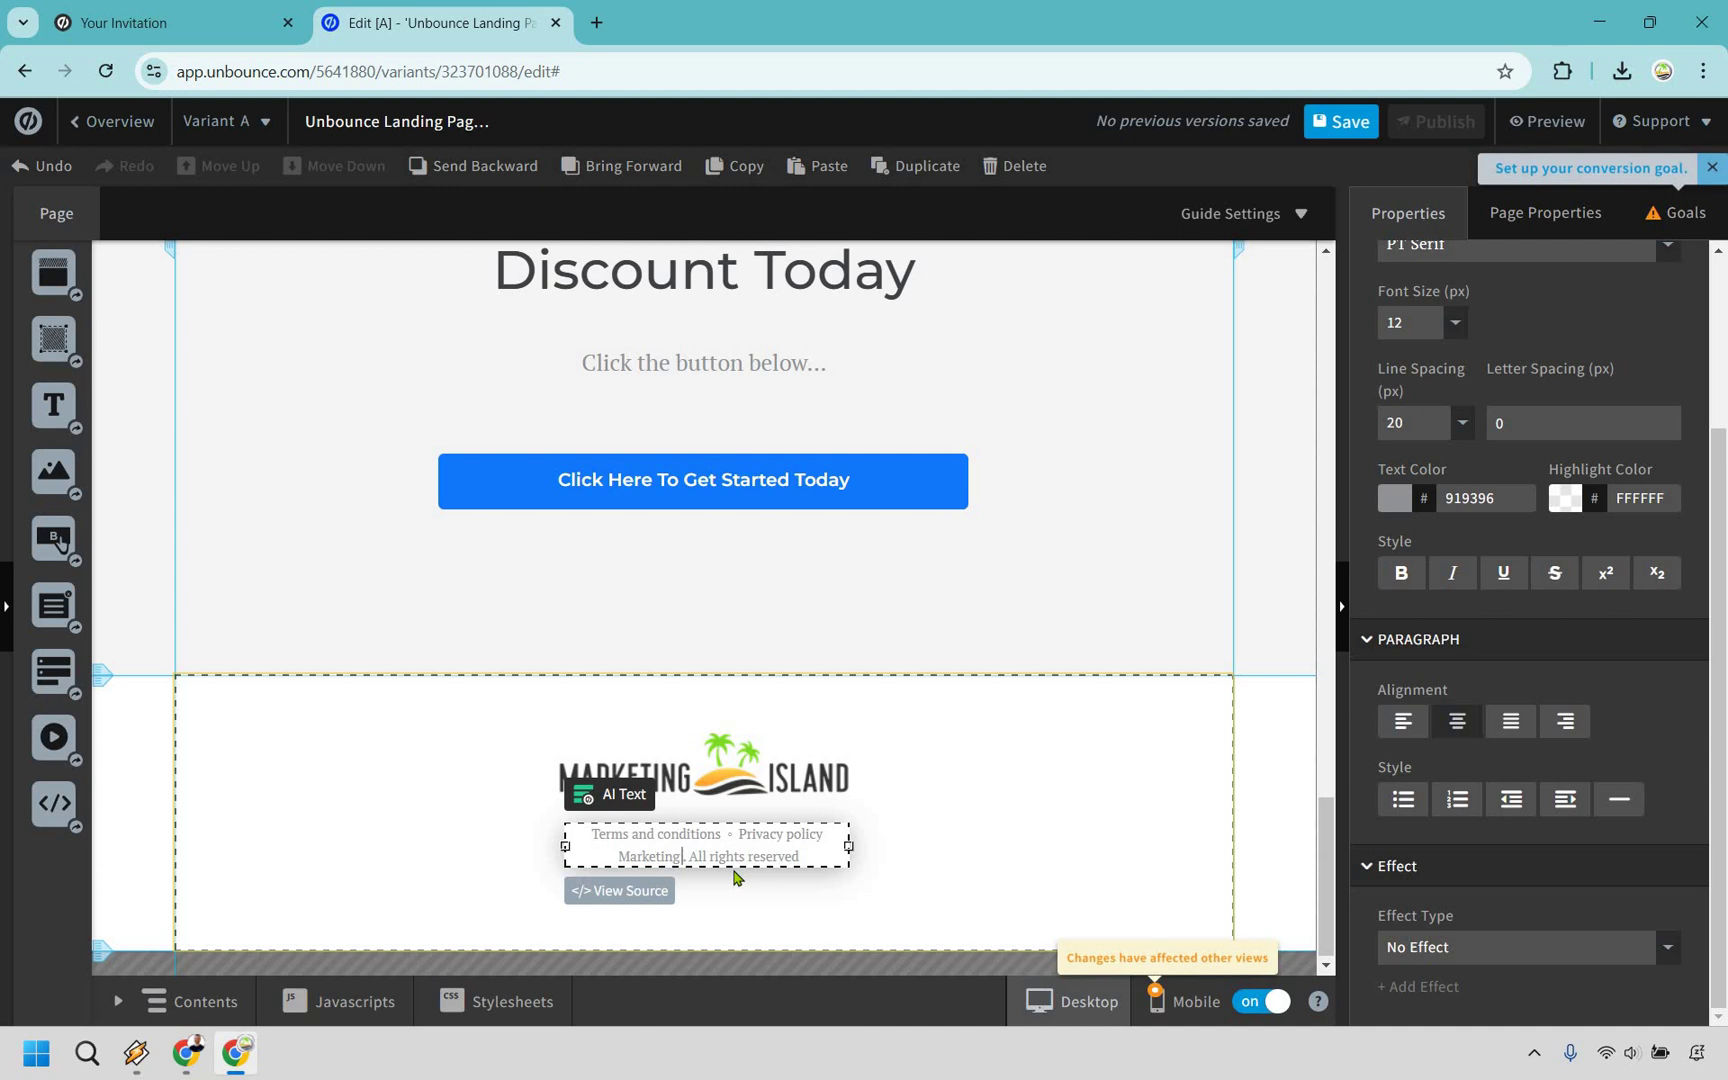
double_click(705, 840)
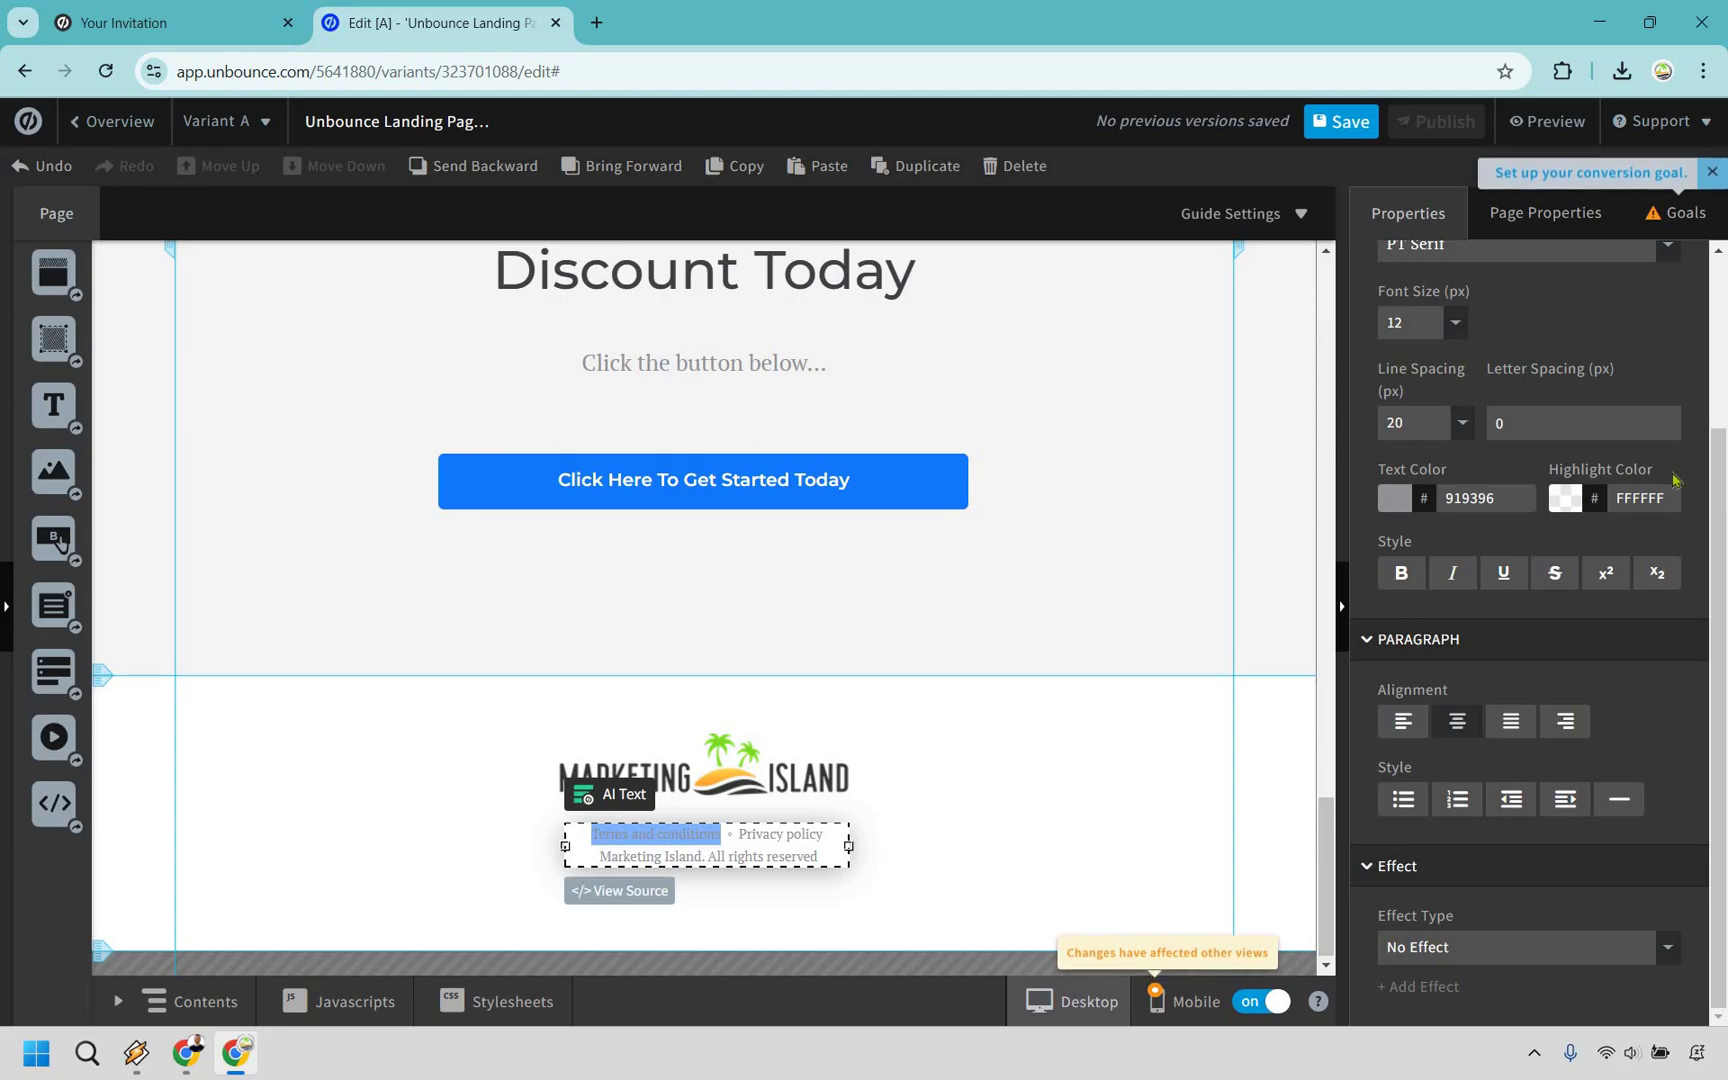
scroll(1655, 450, "up", 3)
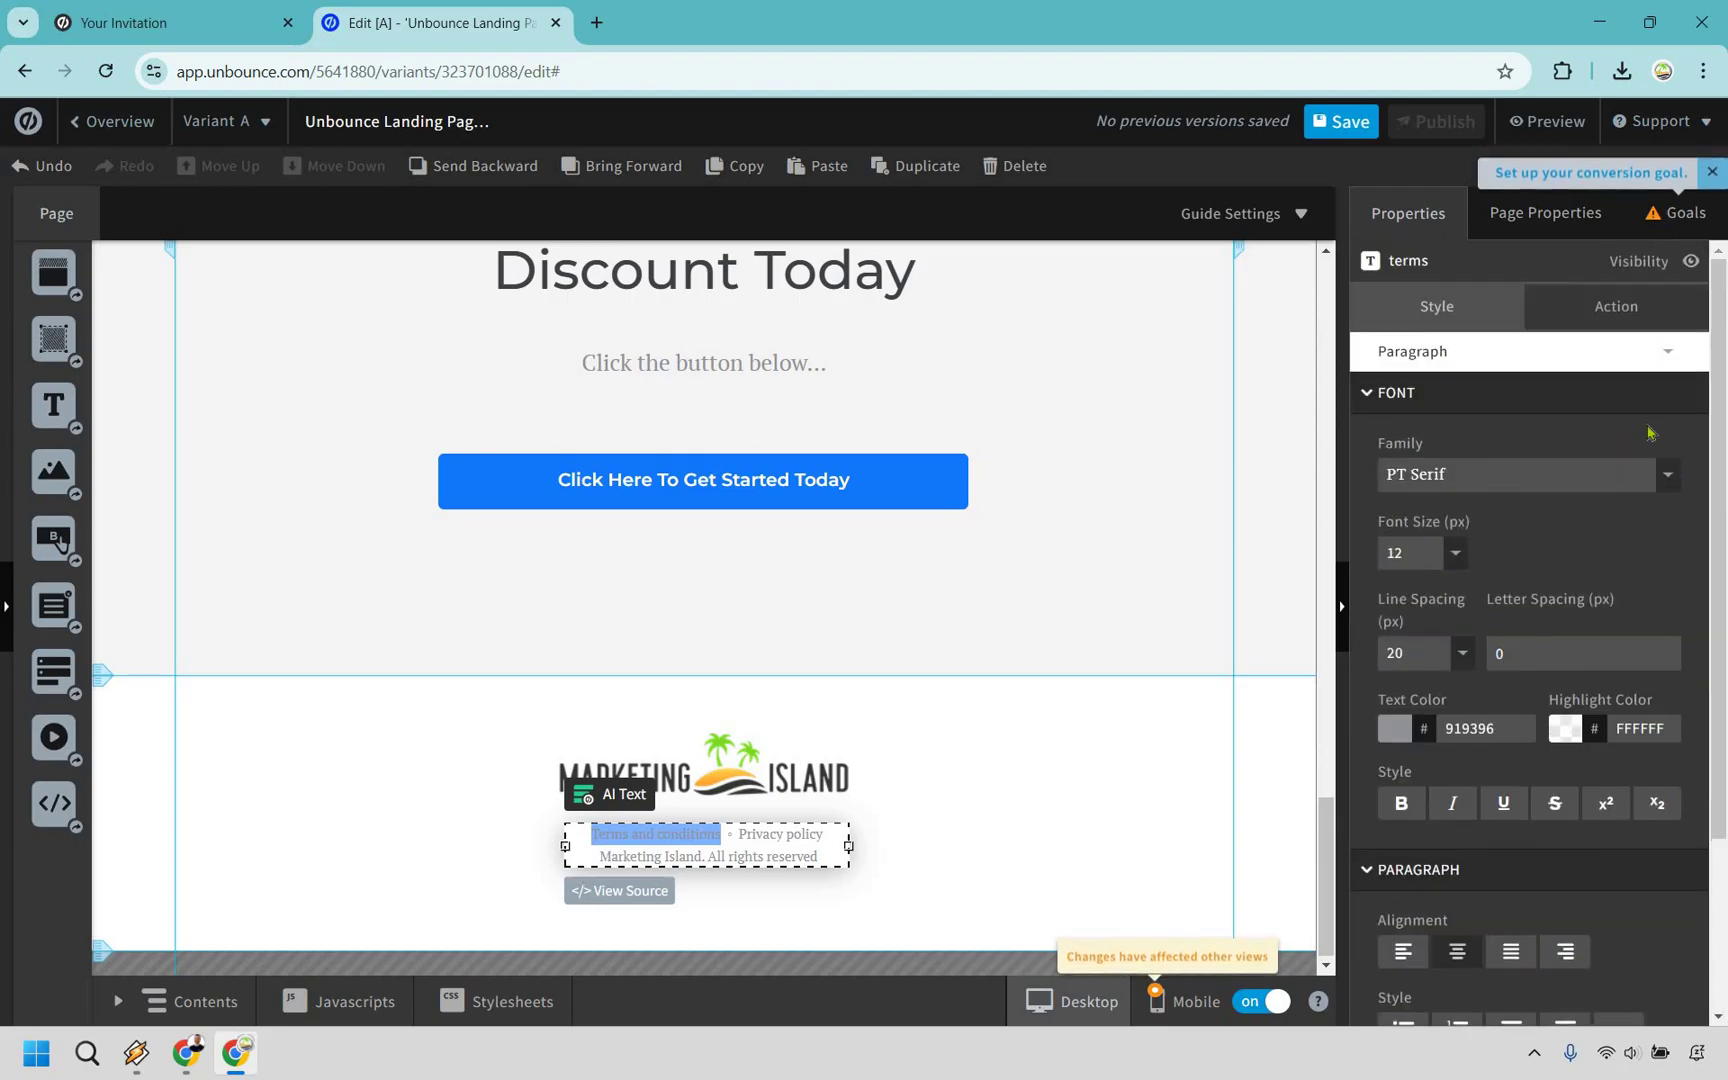
left_click(1645, 312)
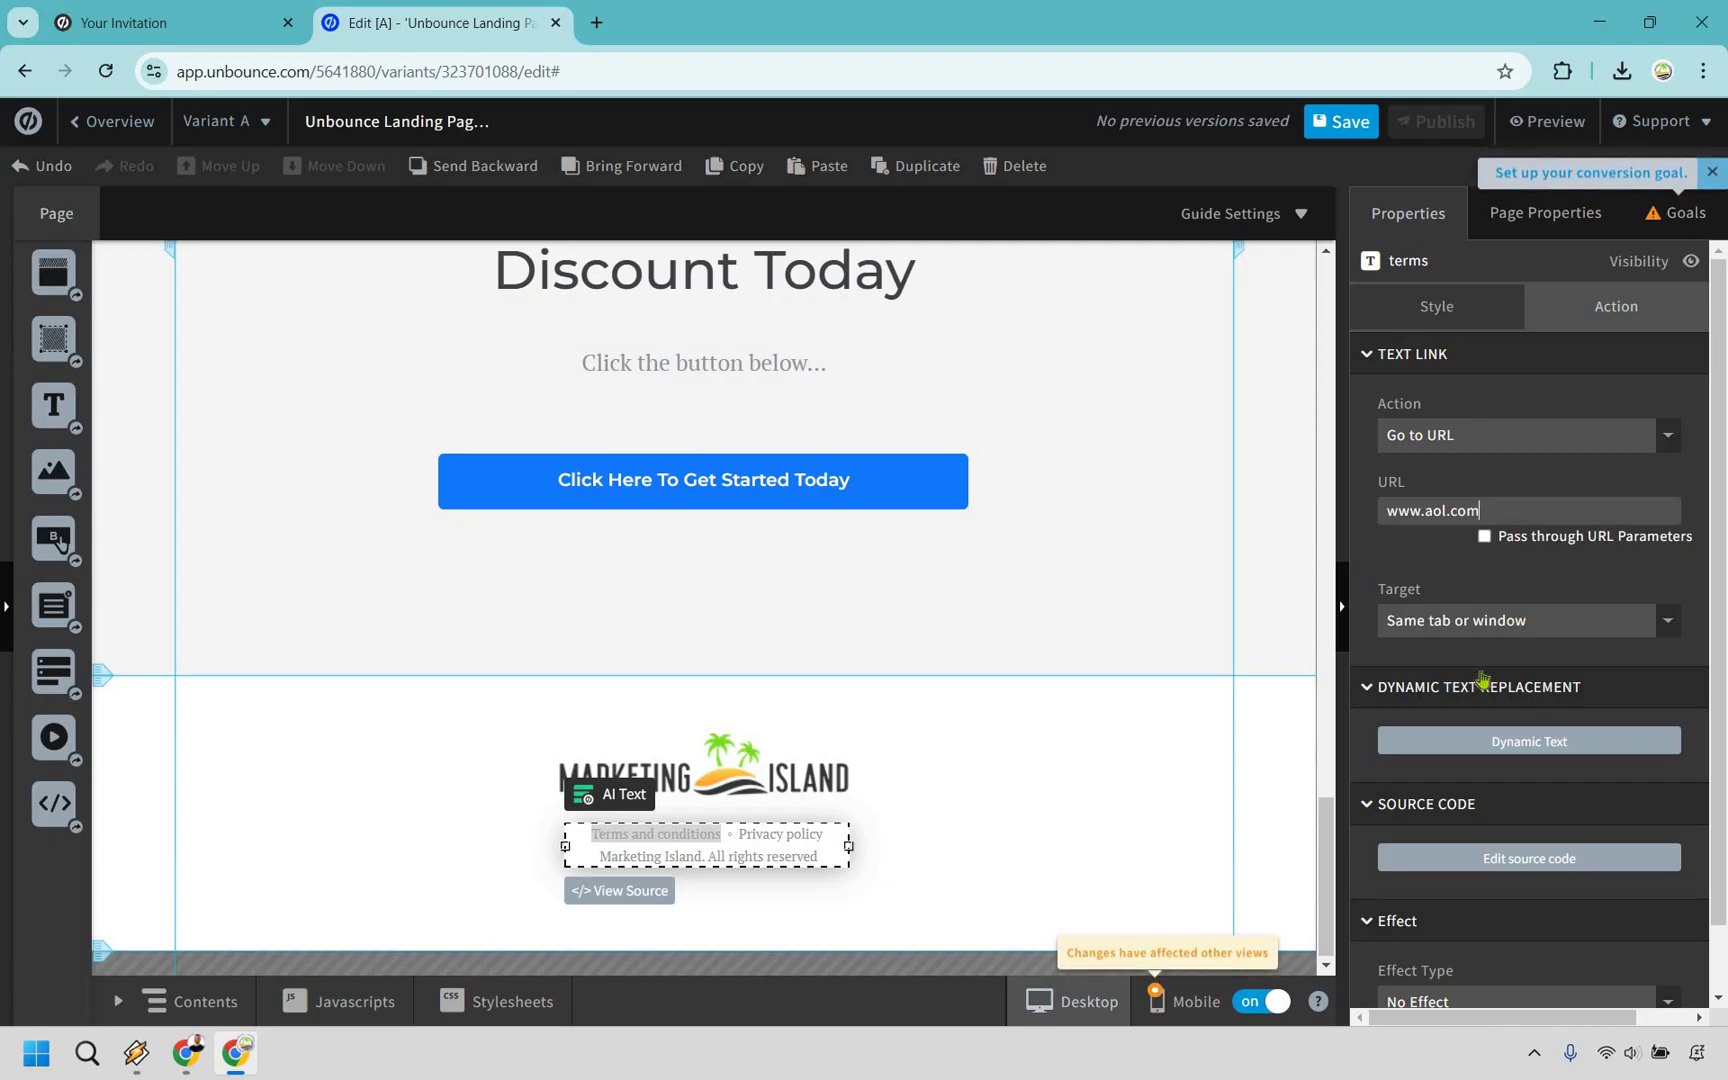
left_click(1483, 620)
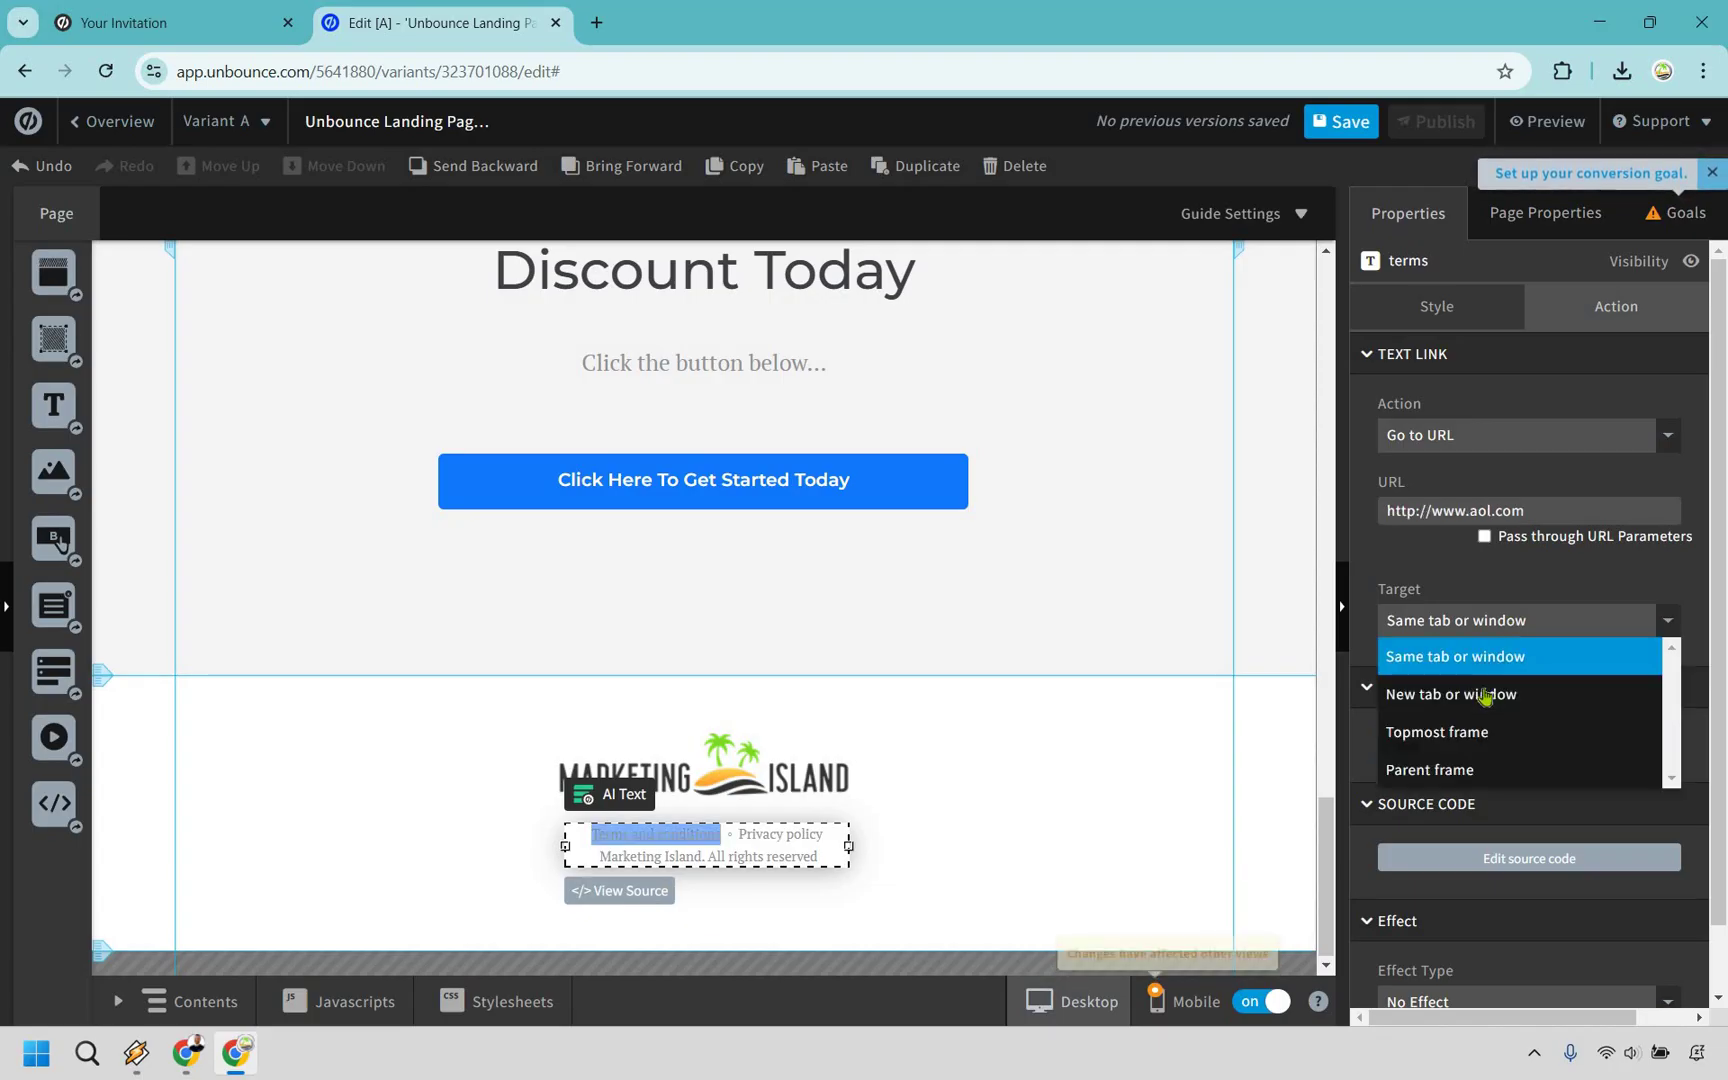
left_click(1118, 797)
left_click(899, 876)
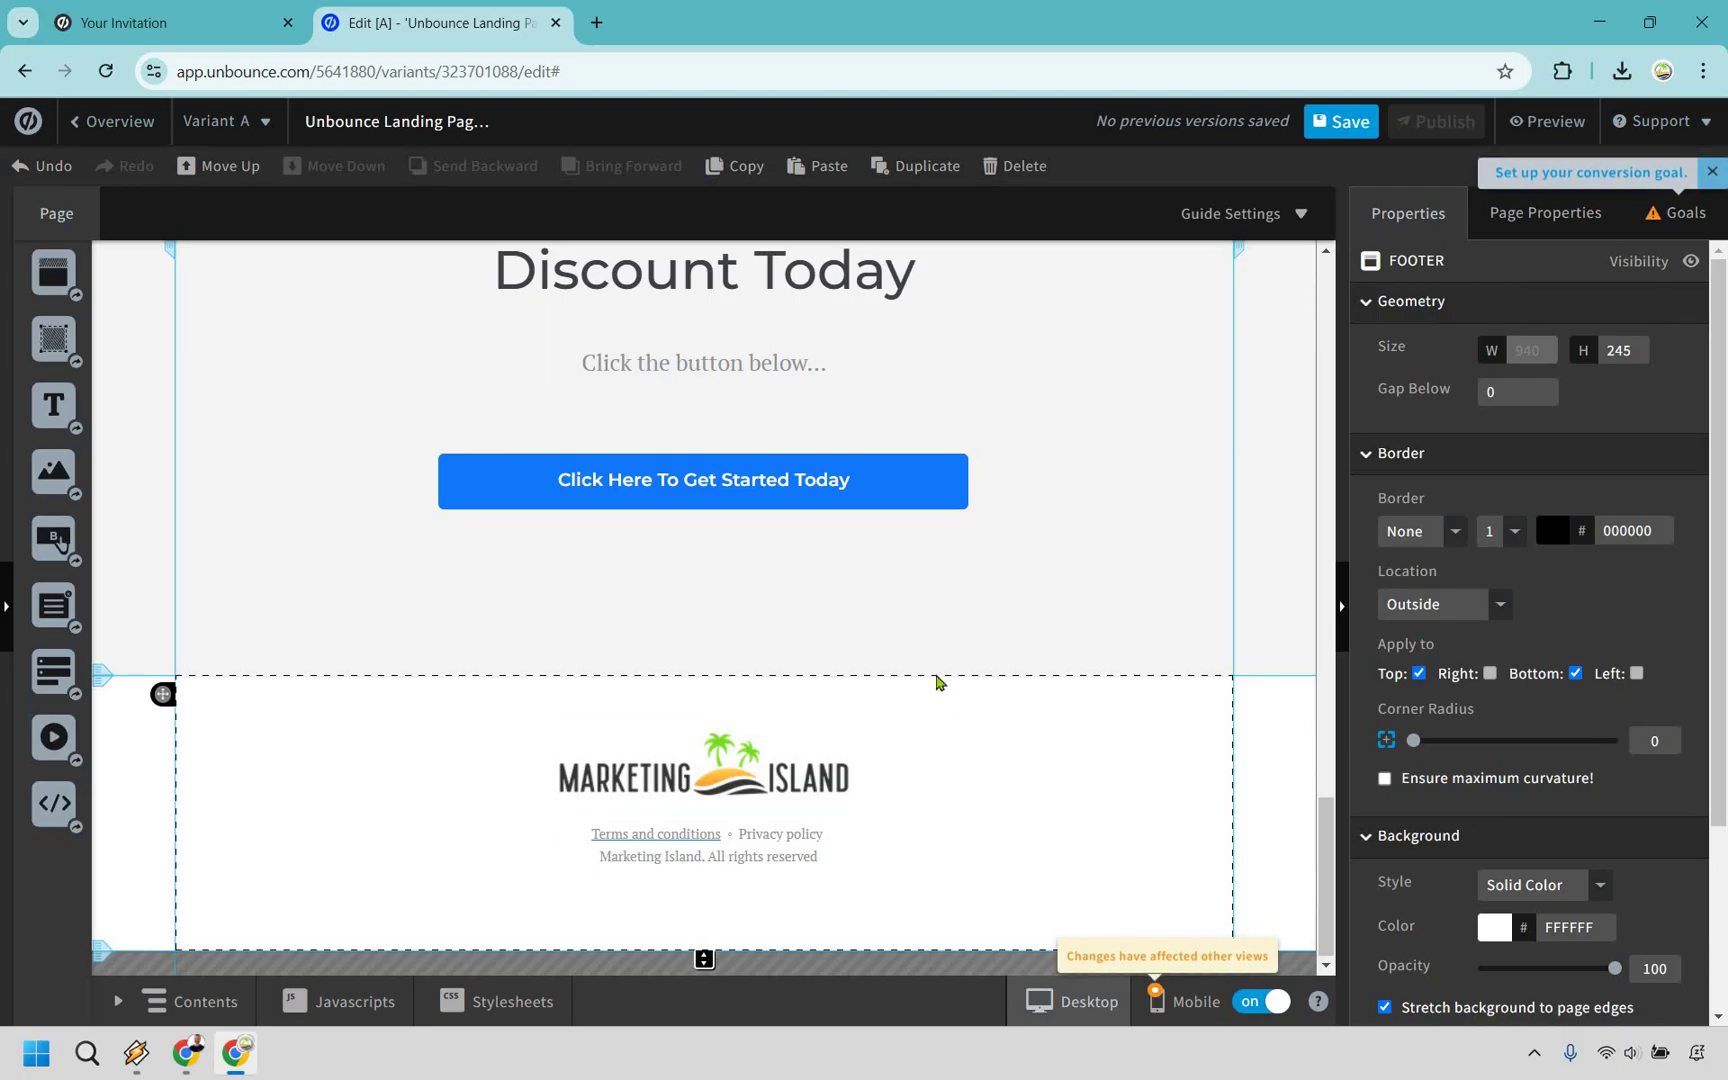
Move the footer logo and terms text slightly up and shorten the footer section to a height of 180 px.
left_click_drag(701, 926, 702, 892)
left_click_drag(709, 746, 709, 721)
left_click_drag(730, 822, 729, 794)
left_click(707, 891)
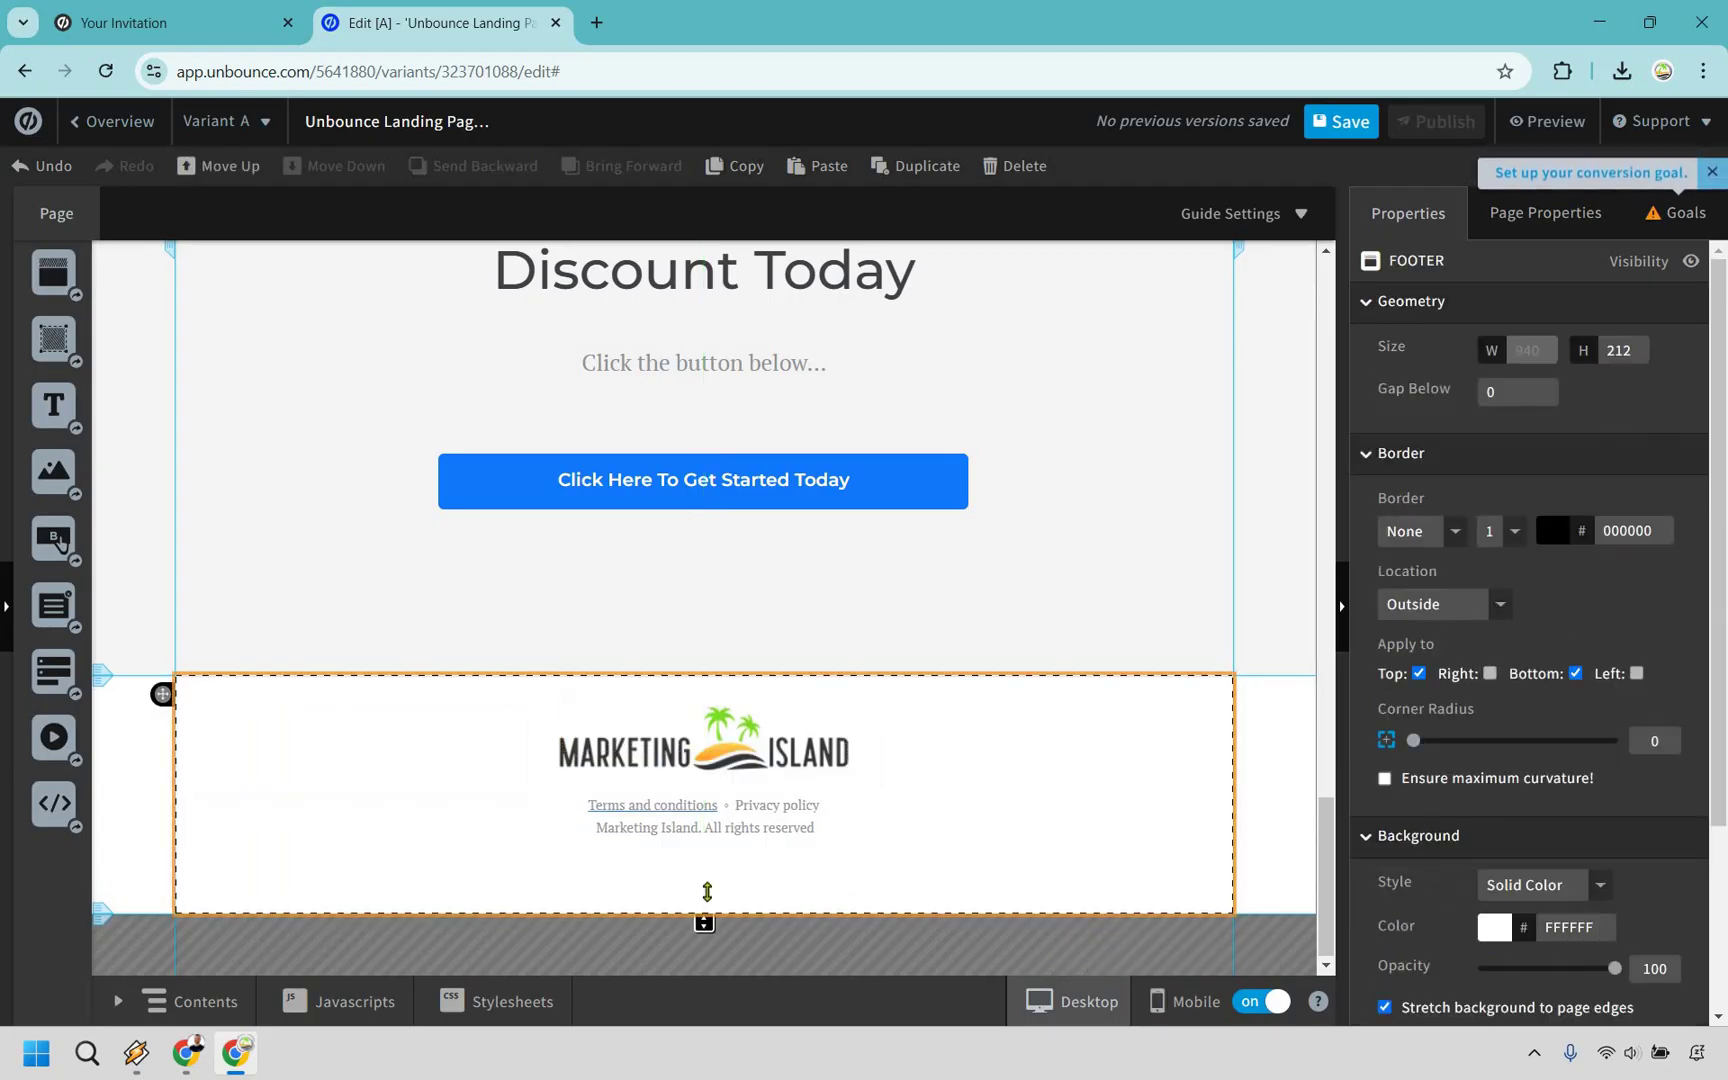
Shorten the closing call-to-action section to 422 px high and move its button up closer to the text above.
scroll(884, 823, "up", 2)
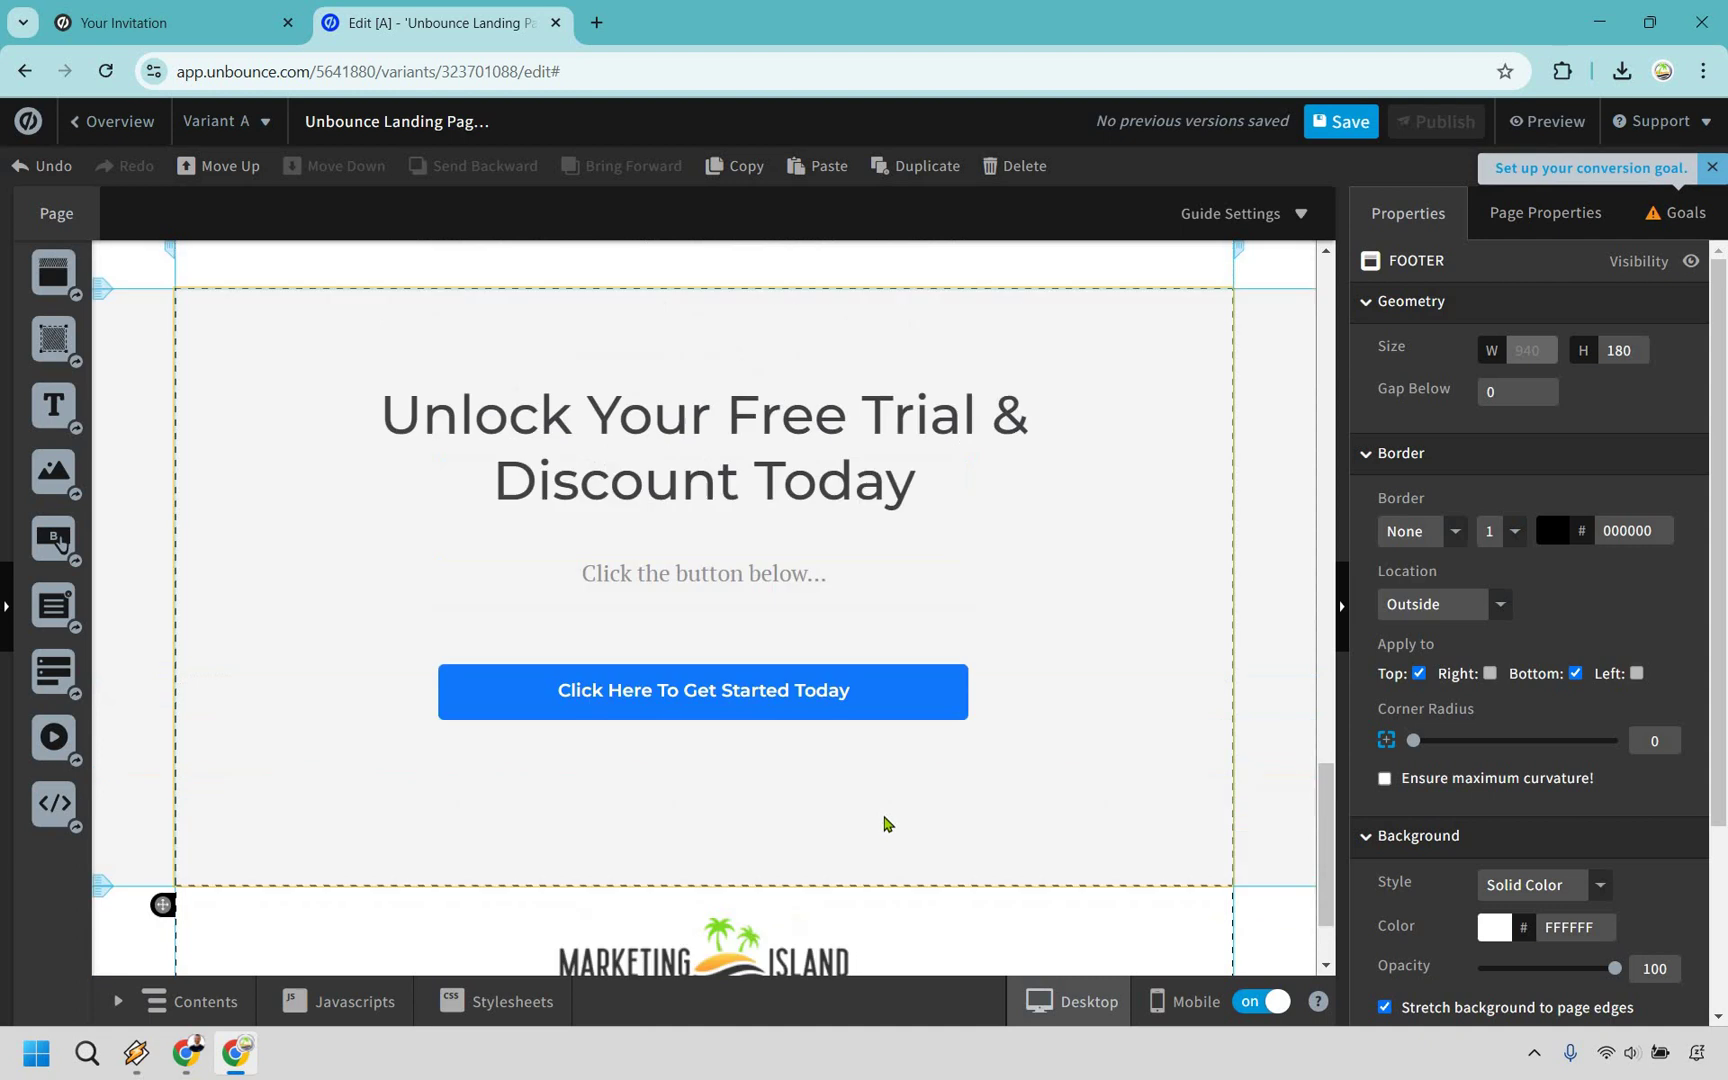
left_click(705, 905)
left_click_drag(713, 842, 717, 815)
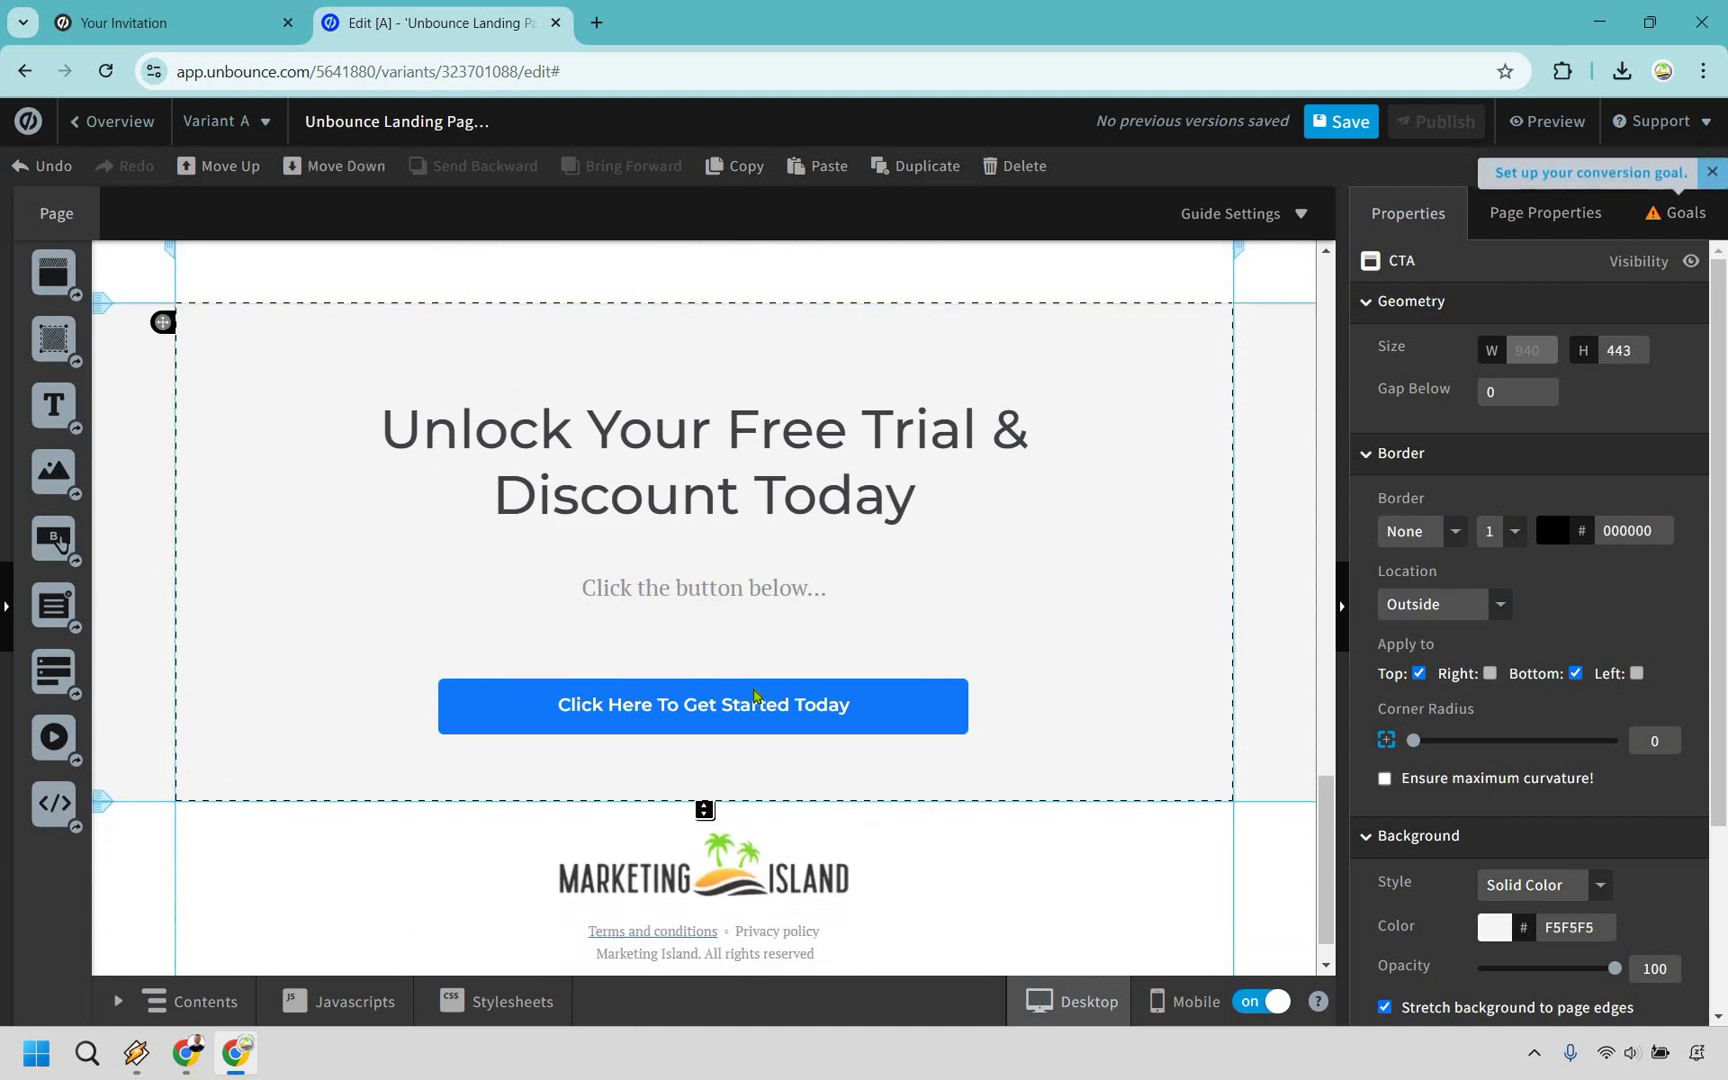
left_click_drag(753, 695, 753, 667)
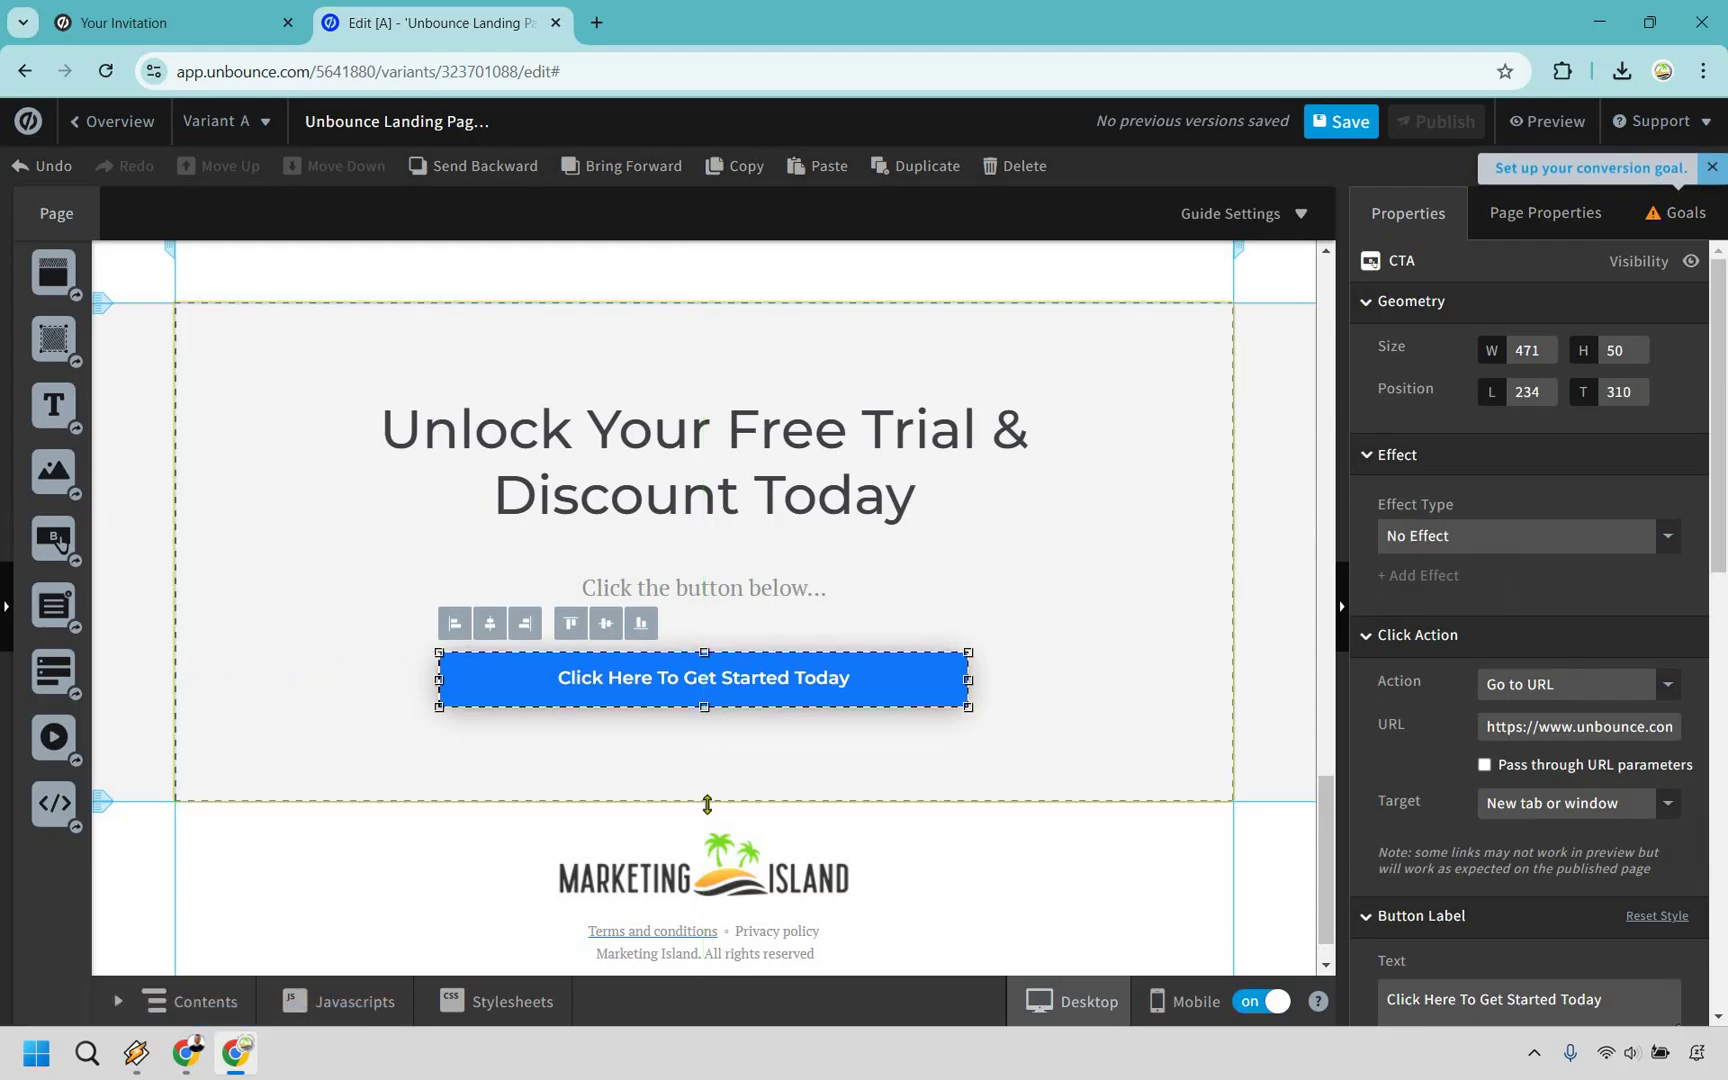
left_click(707, 805)
Delete the "Add Images to highlight your key benefits" callout above the Landing Pages benefit.
scroll(1131, 757, "up", 3)
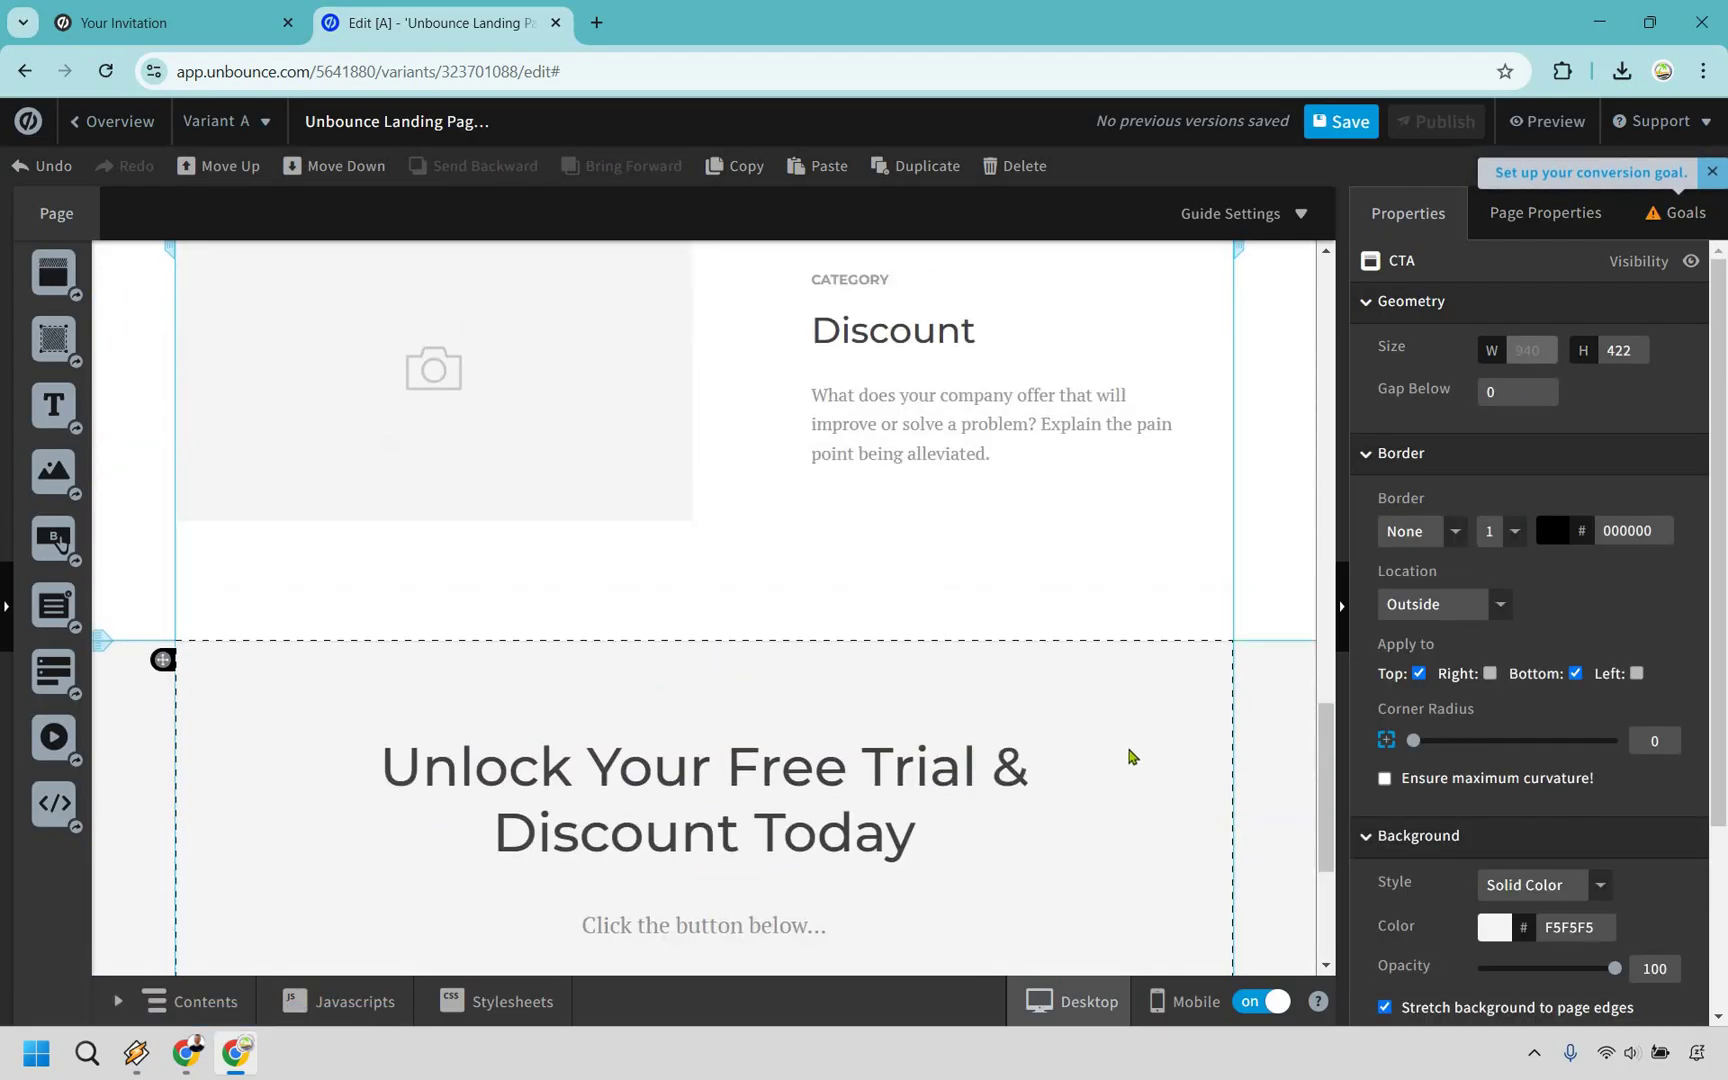
scroll(1131, 757, "up", 9)
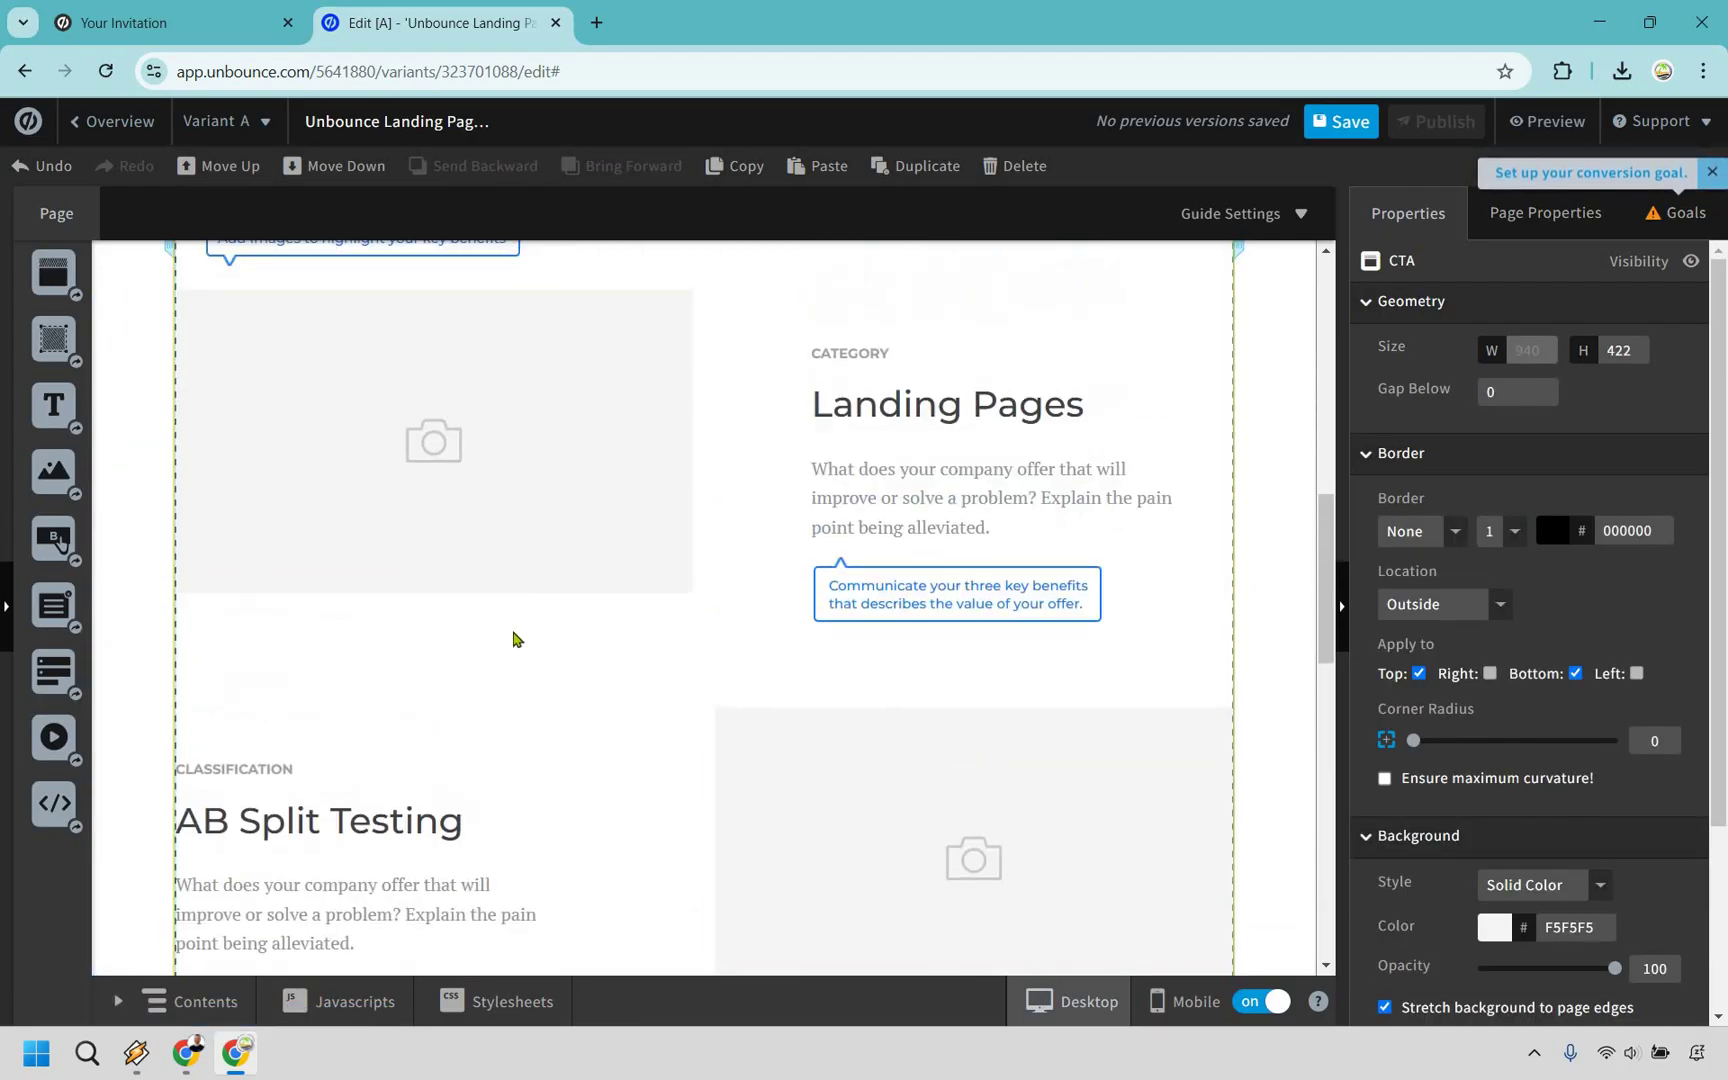
scroll(515, 638, "up", 3)
left_click(433, 578)
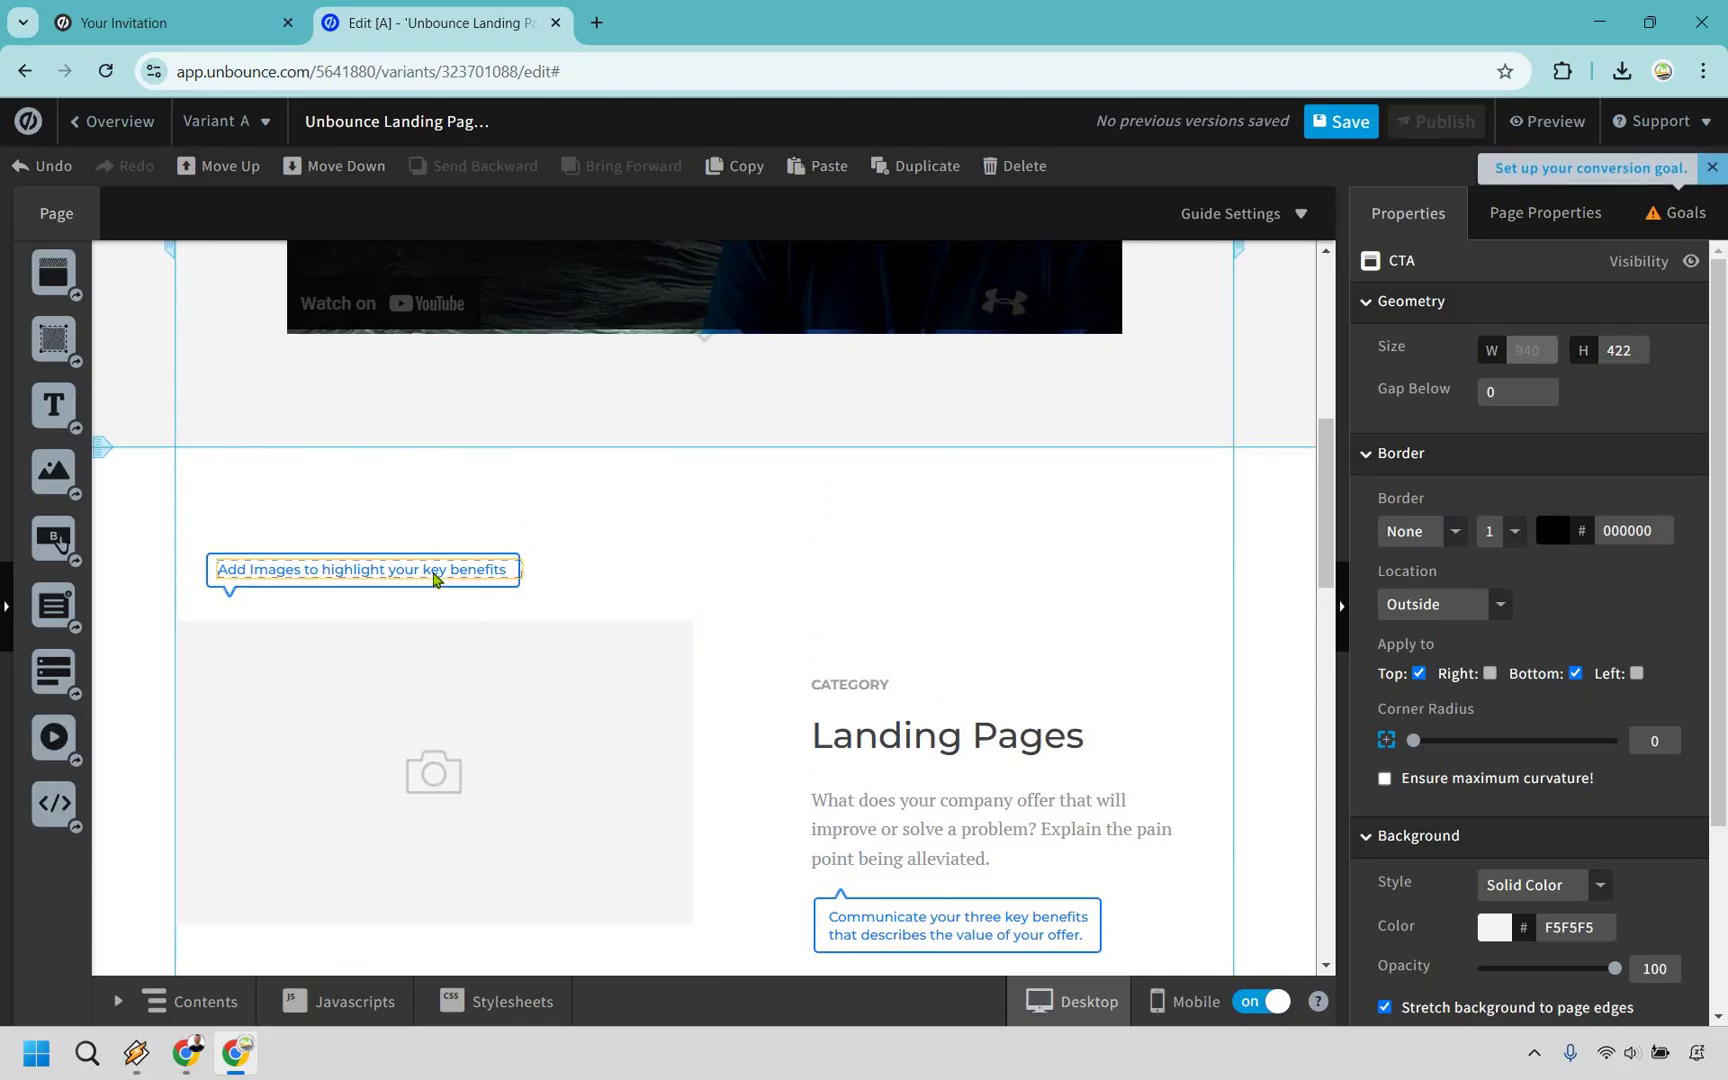
double_click(436, 572)
key("BackSpace")
key("Escape")
key("Delete")
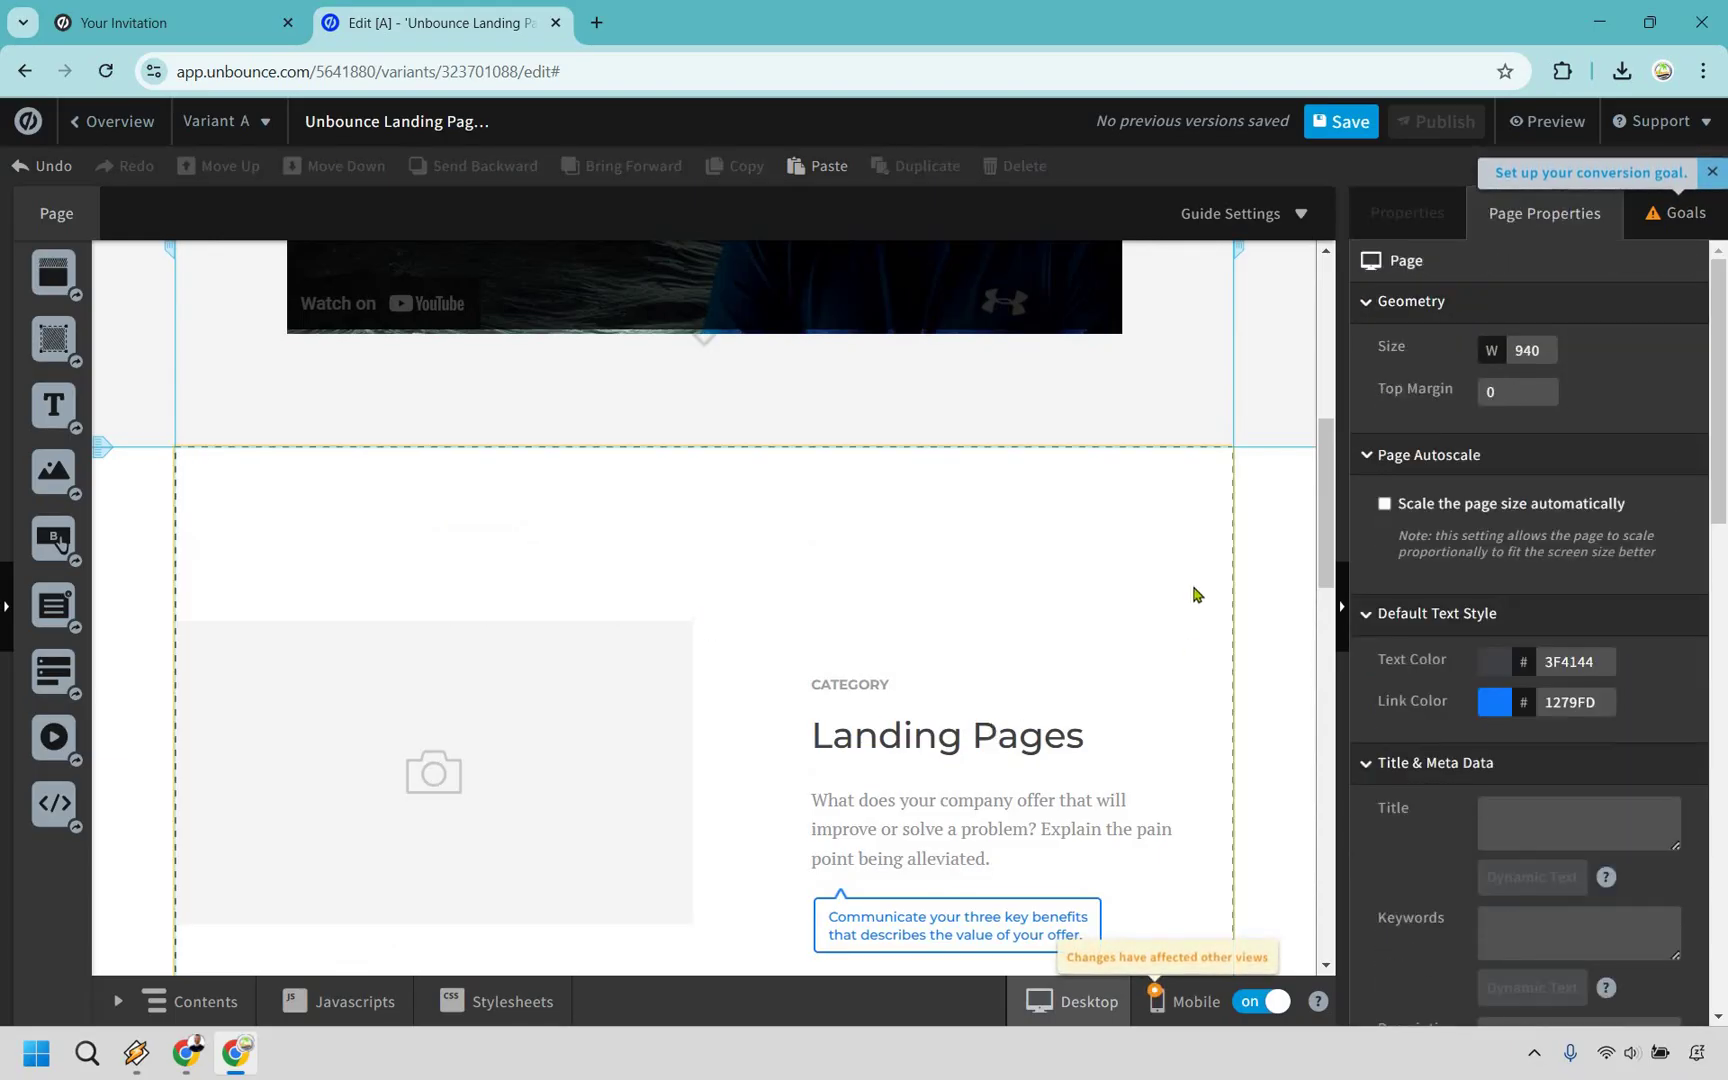
Extend the cover section below the video to a height of 946 px.
scroll(1196, 594, "up", 6)
scroll(785, 660, "down", 5)
left_click_drag(698, 675, 922, 695)
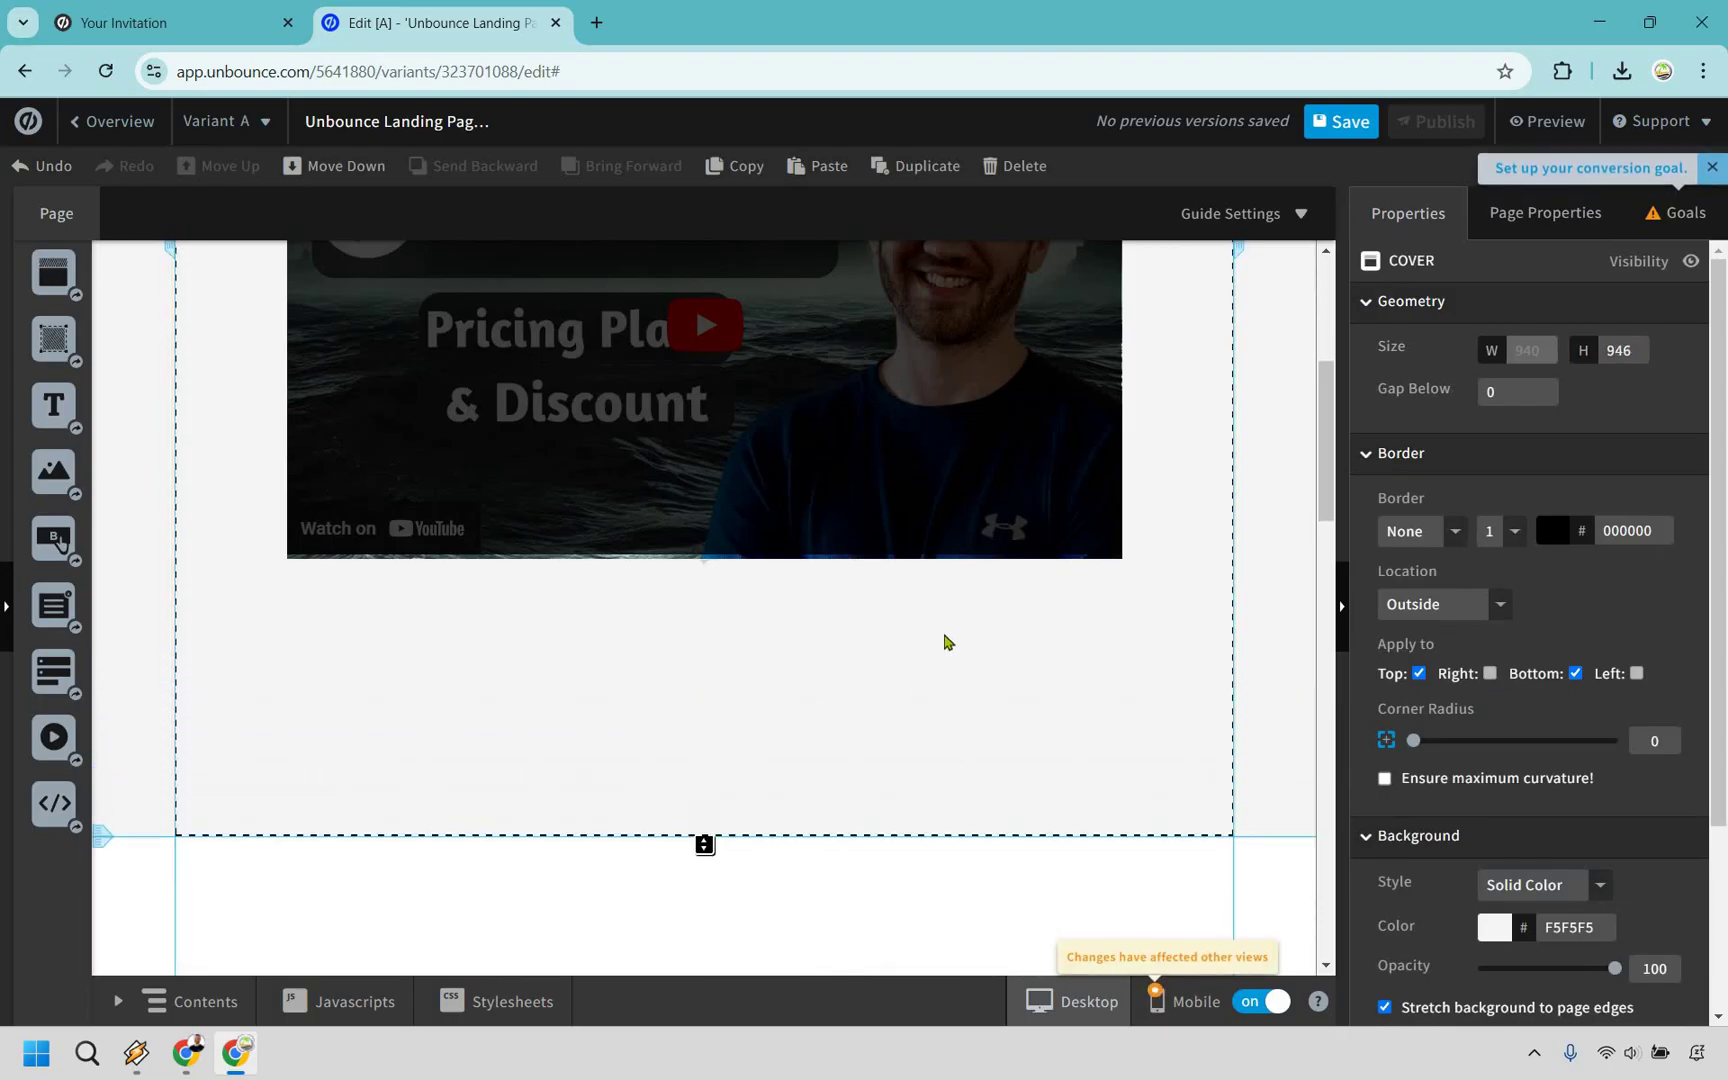
Make a copy of the "Click Here To Get Started Today" button in the closing section.
scroll(945, 640, "down", 8)
scroll(846, 653, "down", 4)
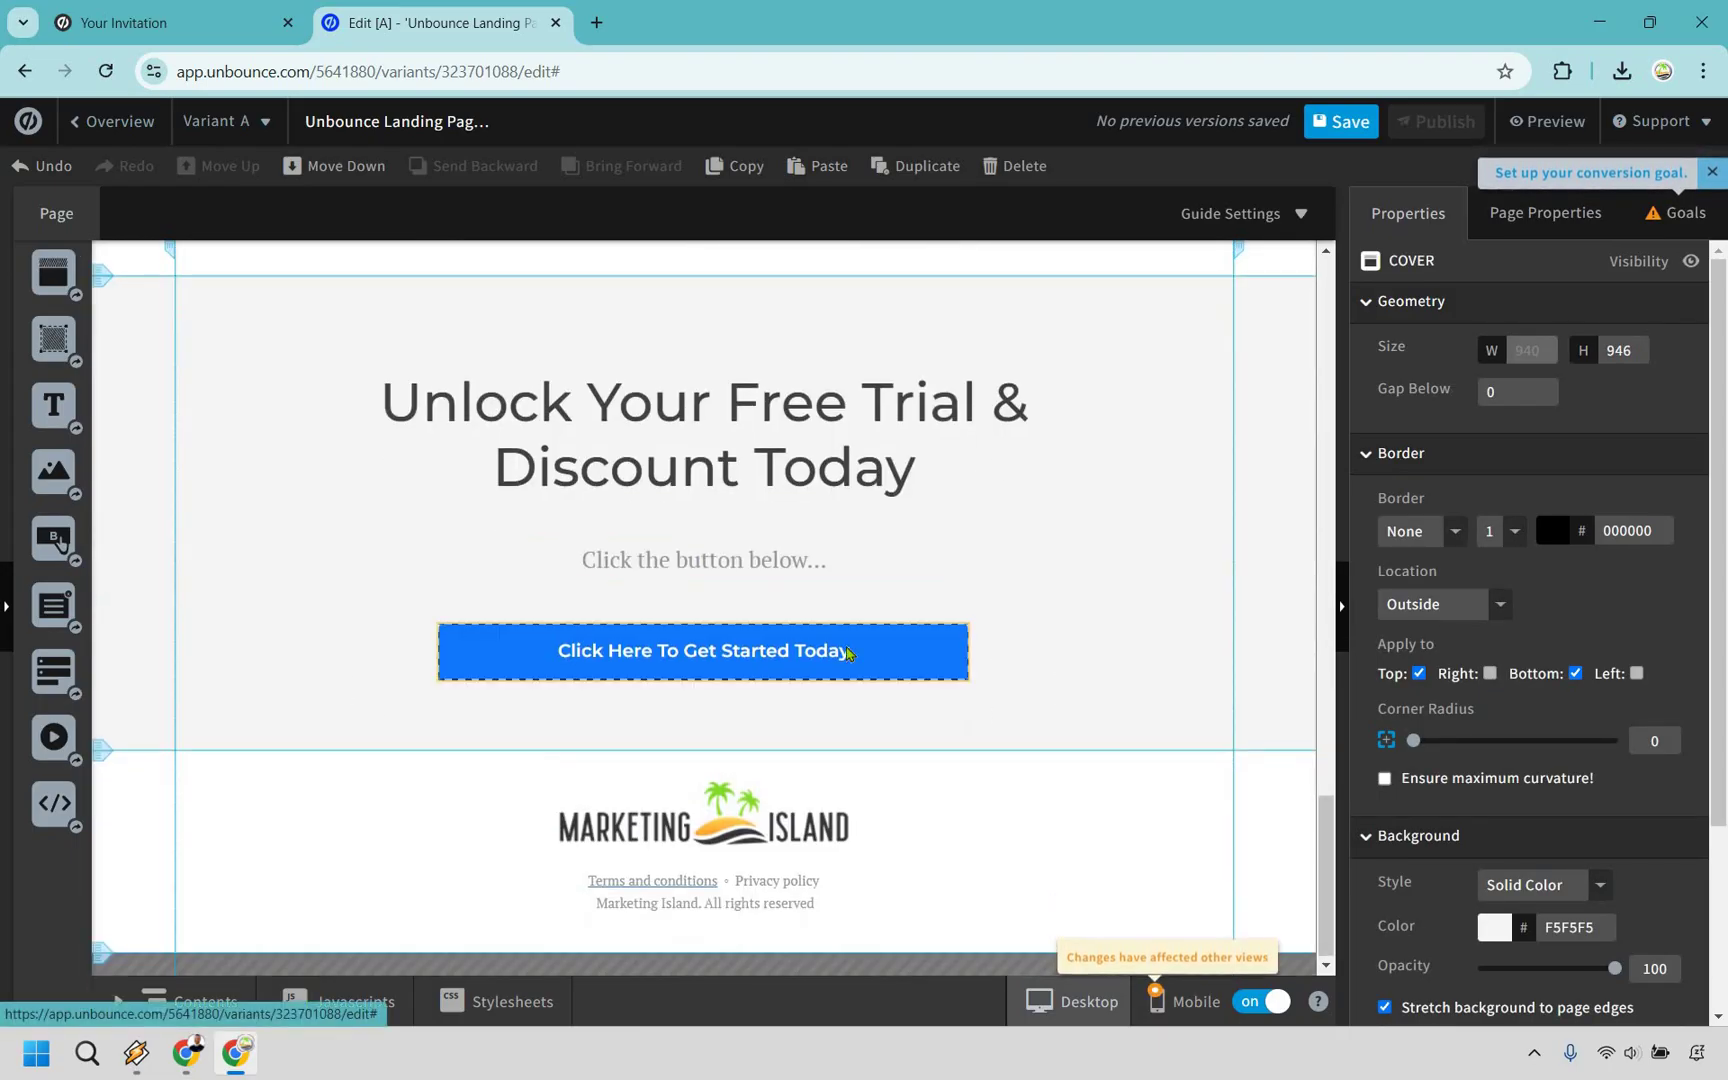
left_click(846, 651)
left_click_drag(846, 651, 914, 651)
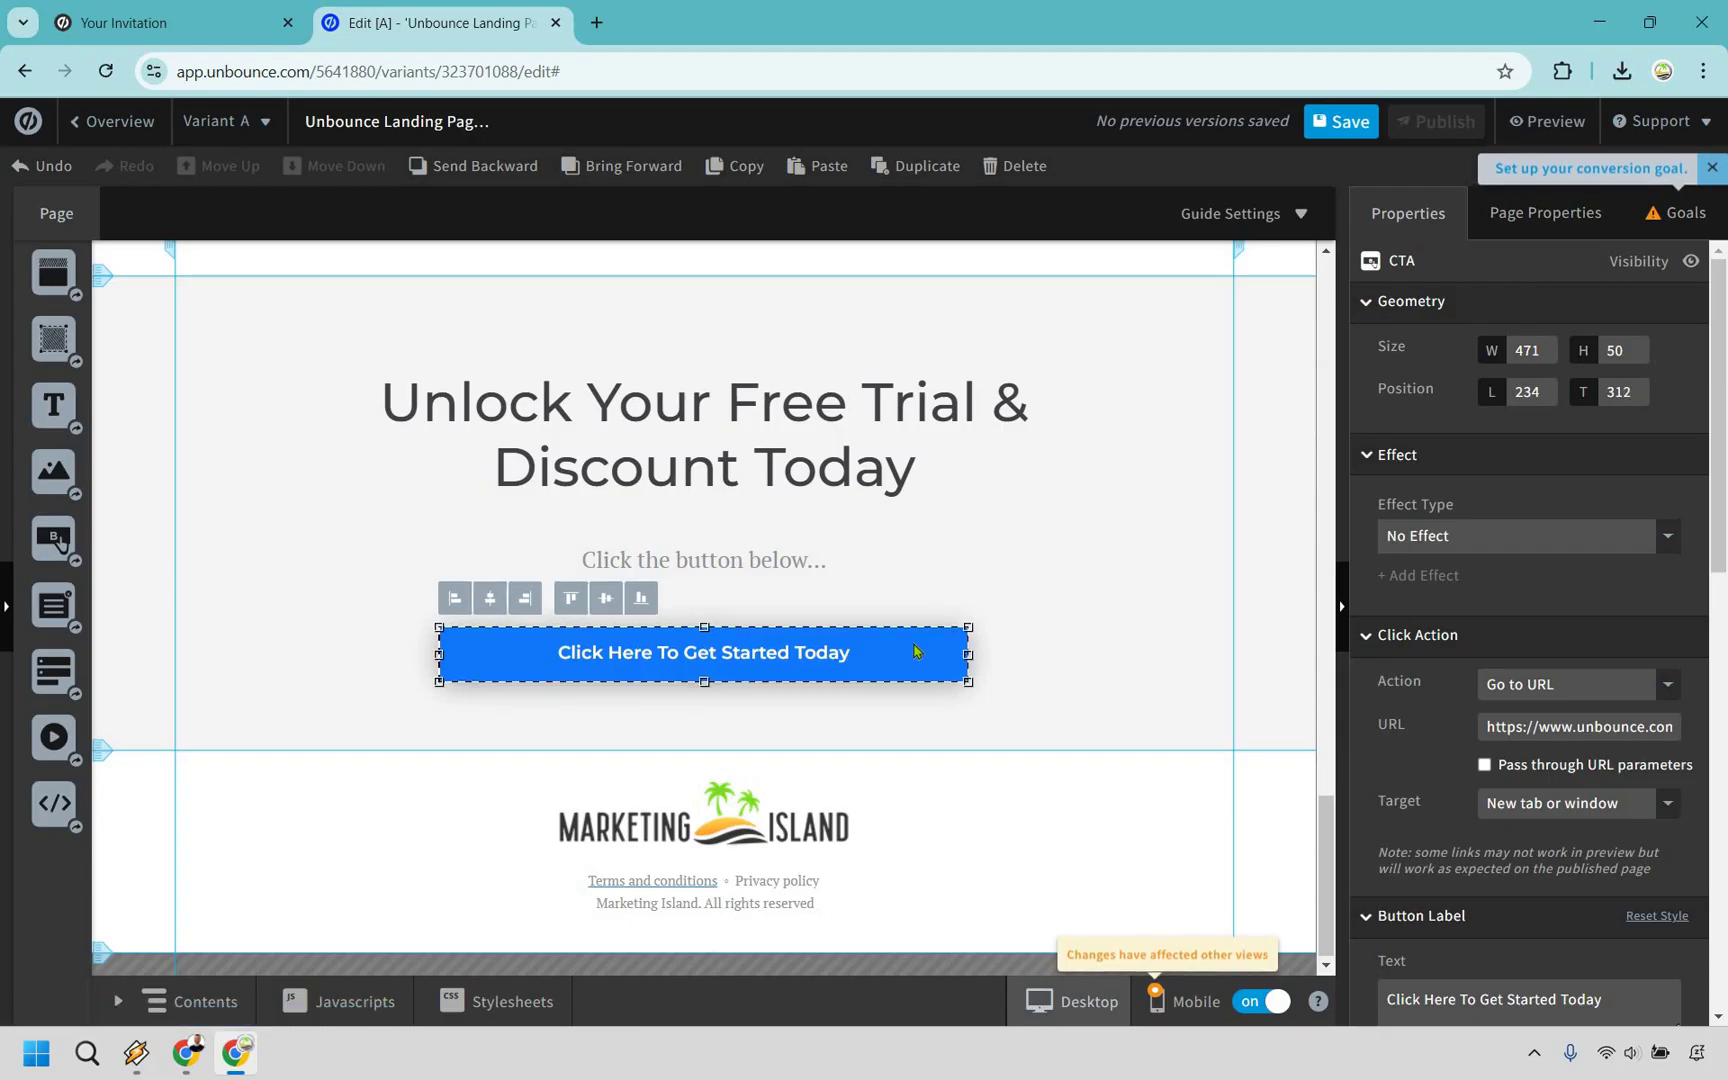
key("ctrl+c")
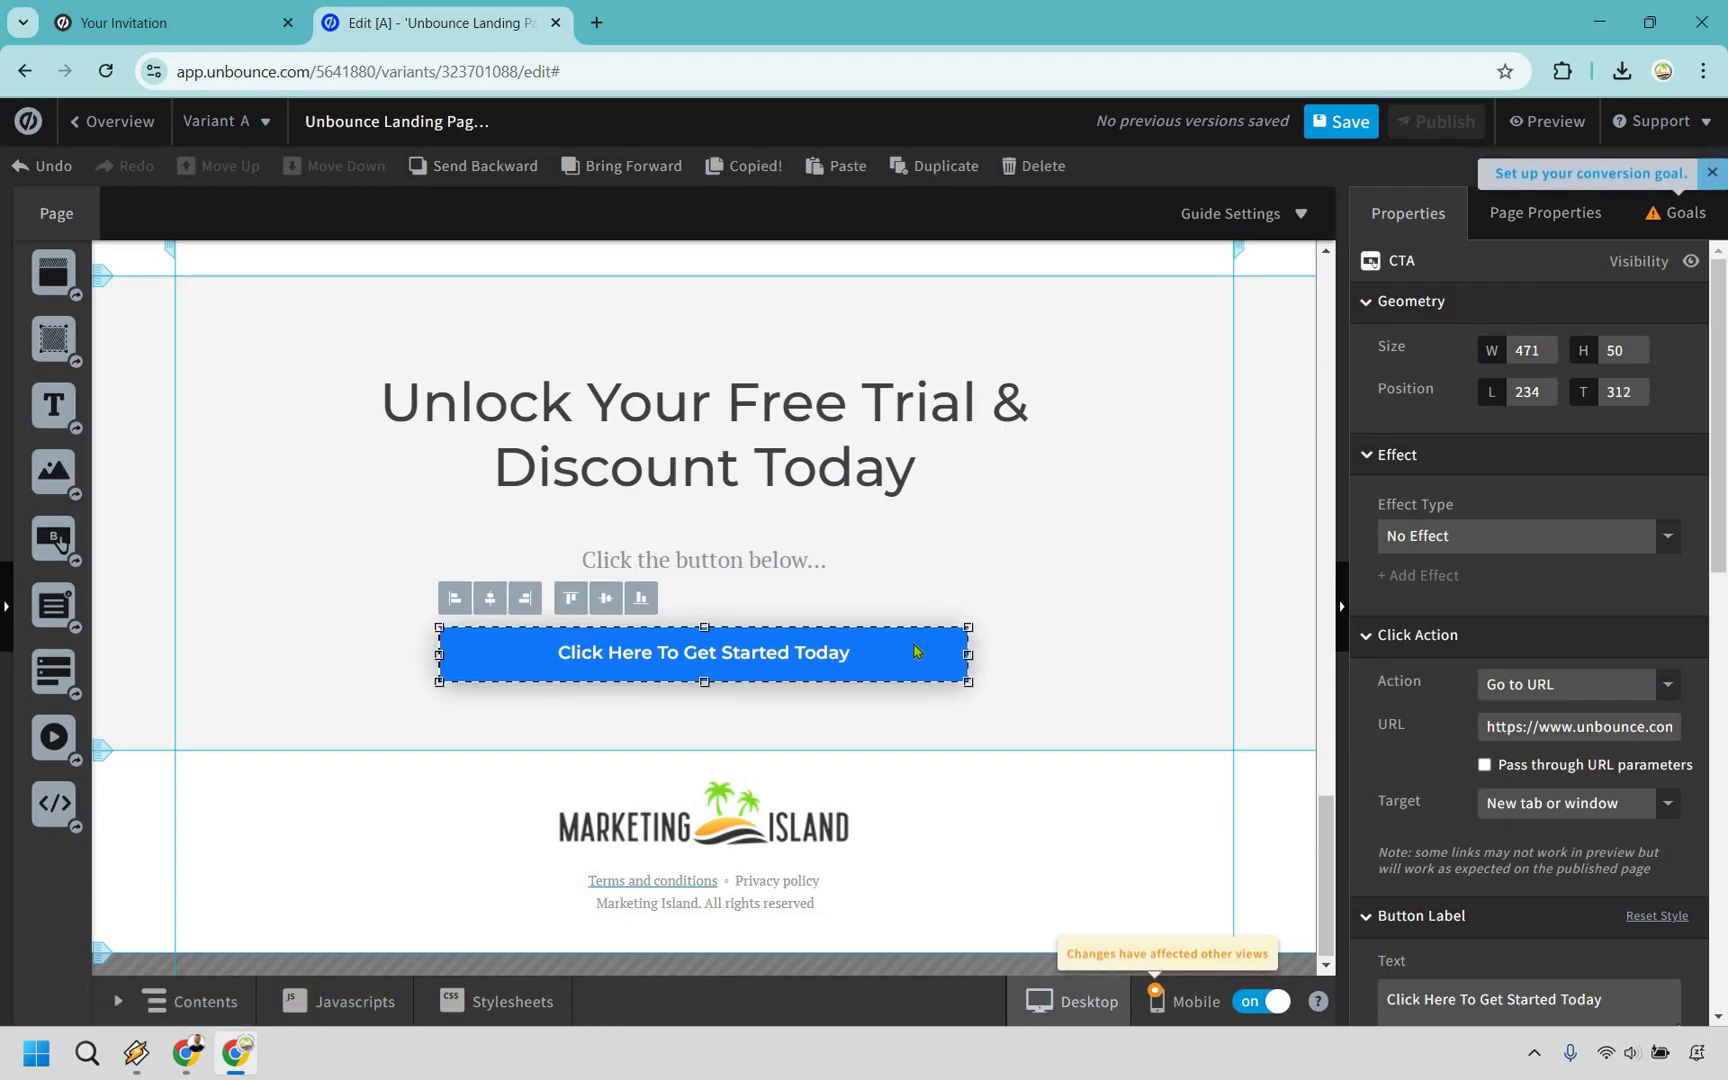
key("ctrl+v")
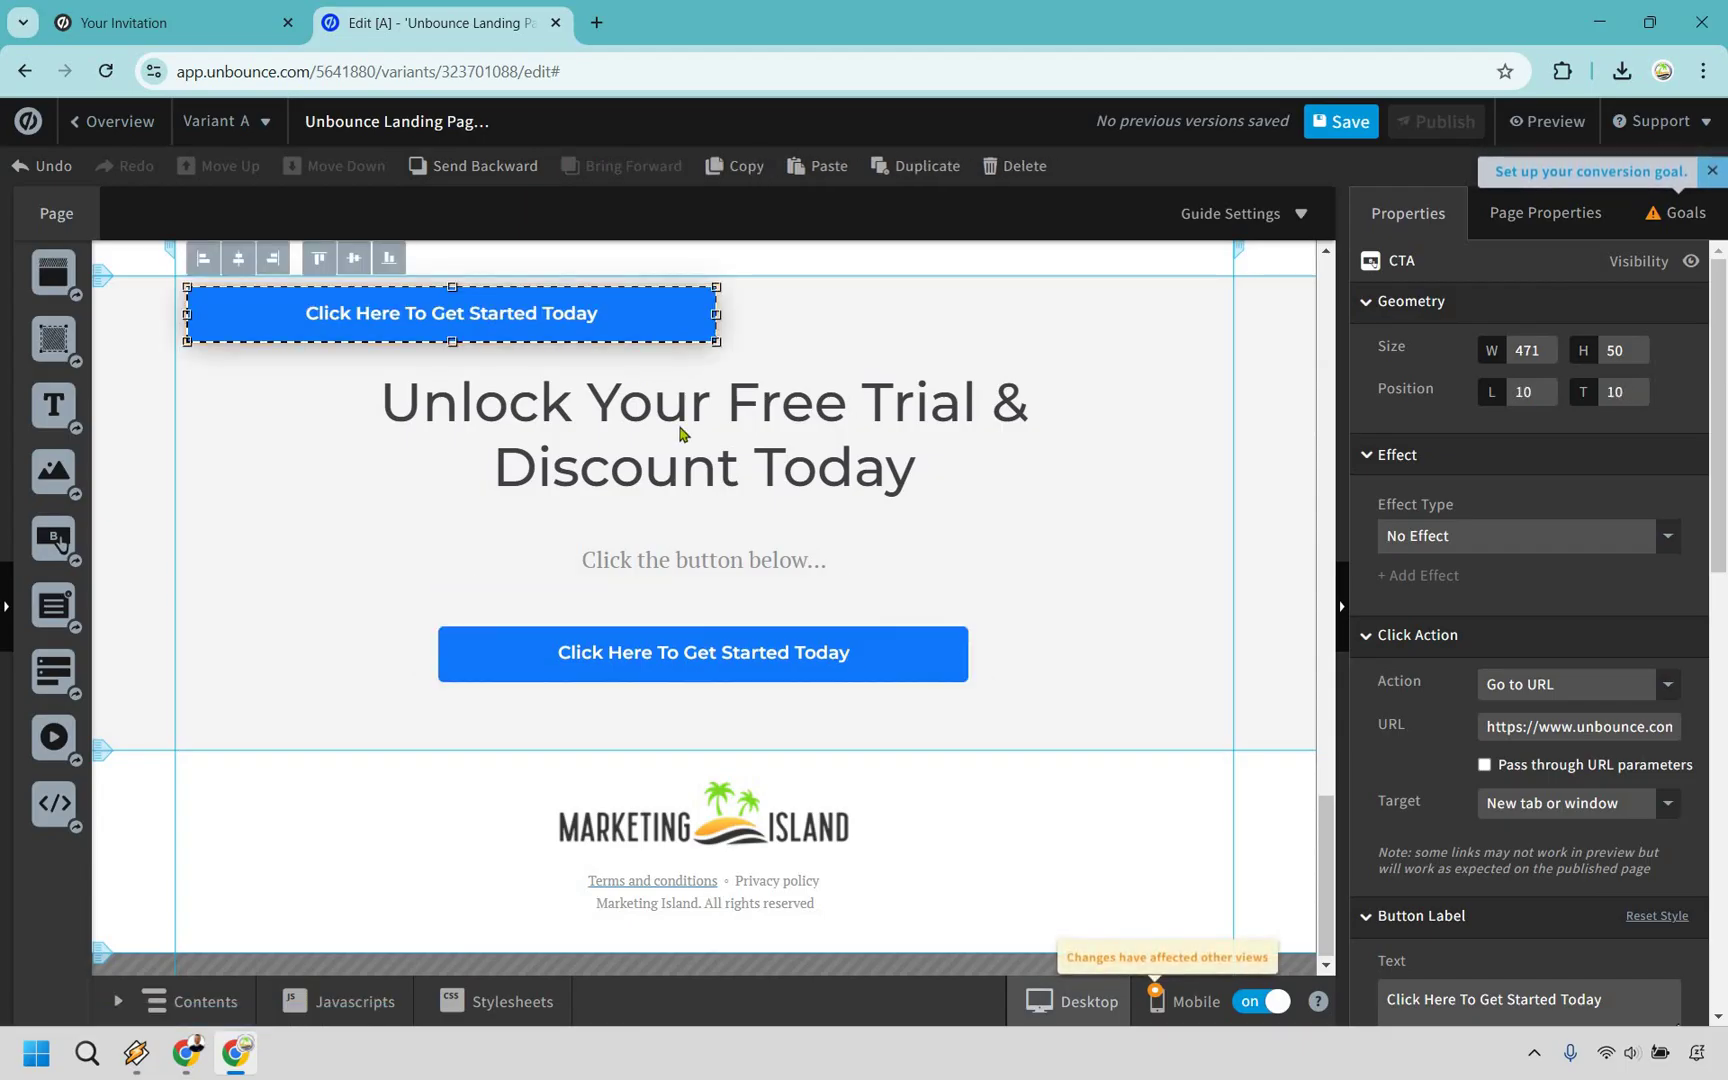
Move the copied button into the cover section and centre it below the video, at left 234 and top 791.
left_click_drag(700, 318, 880, 905)
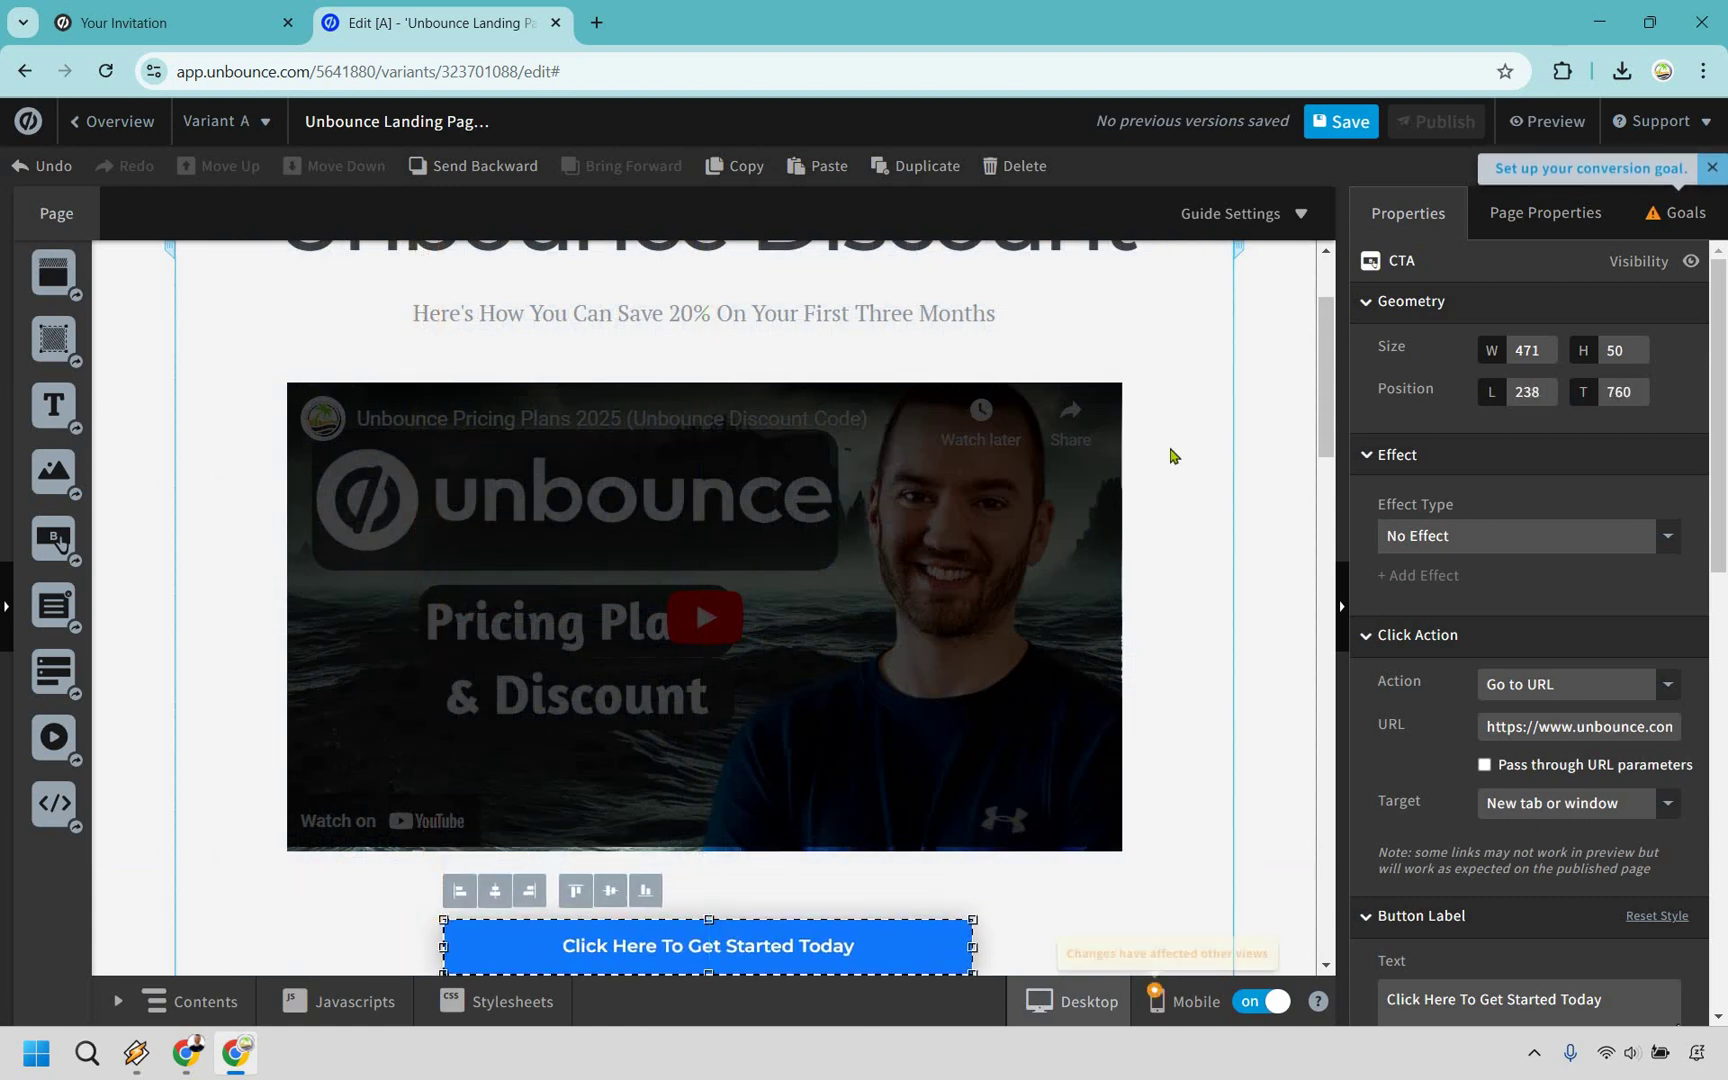
scroll(1174, 448, "up", 1)
scroll(814, 625, "down", 4)
left_click_drag(818, 663, 784, 643)
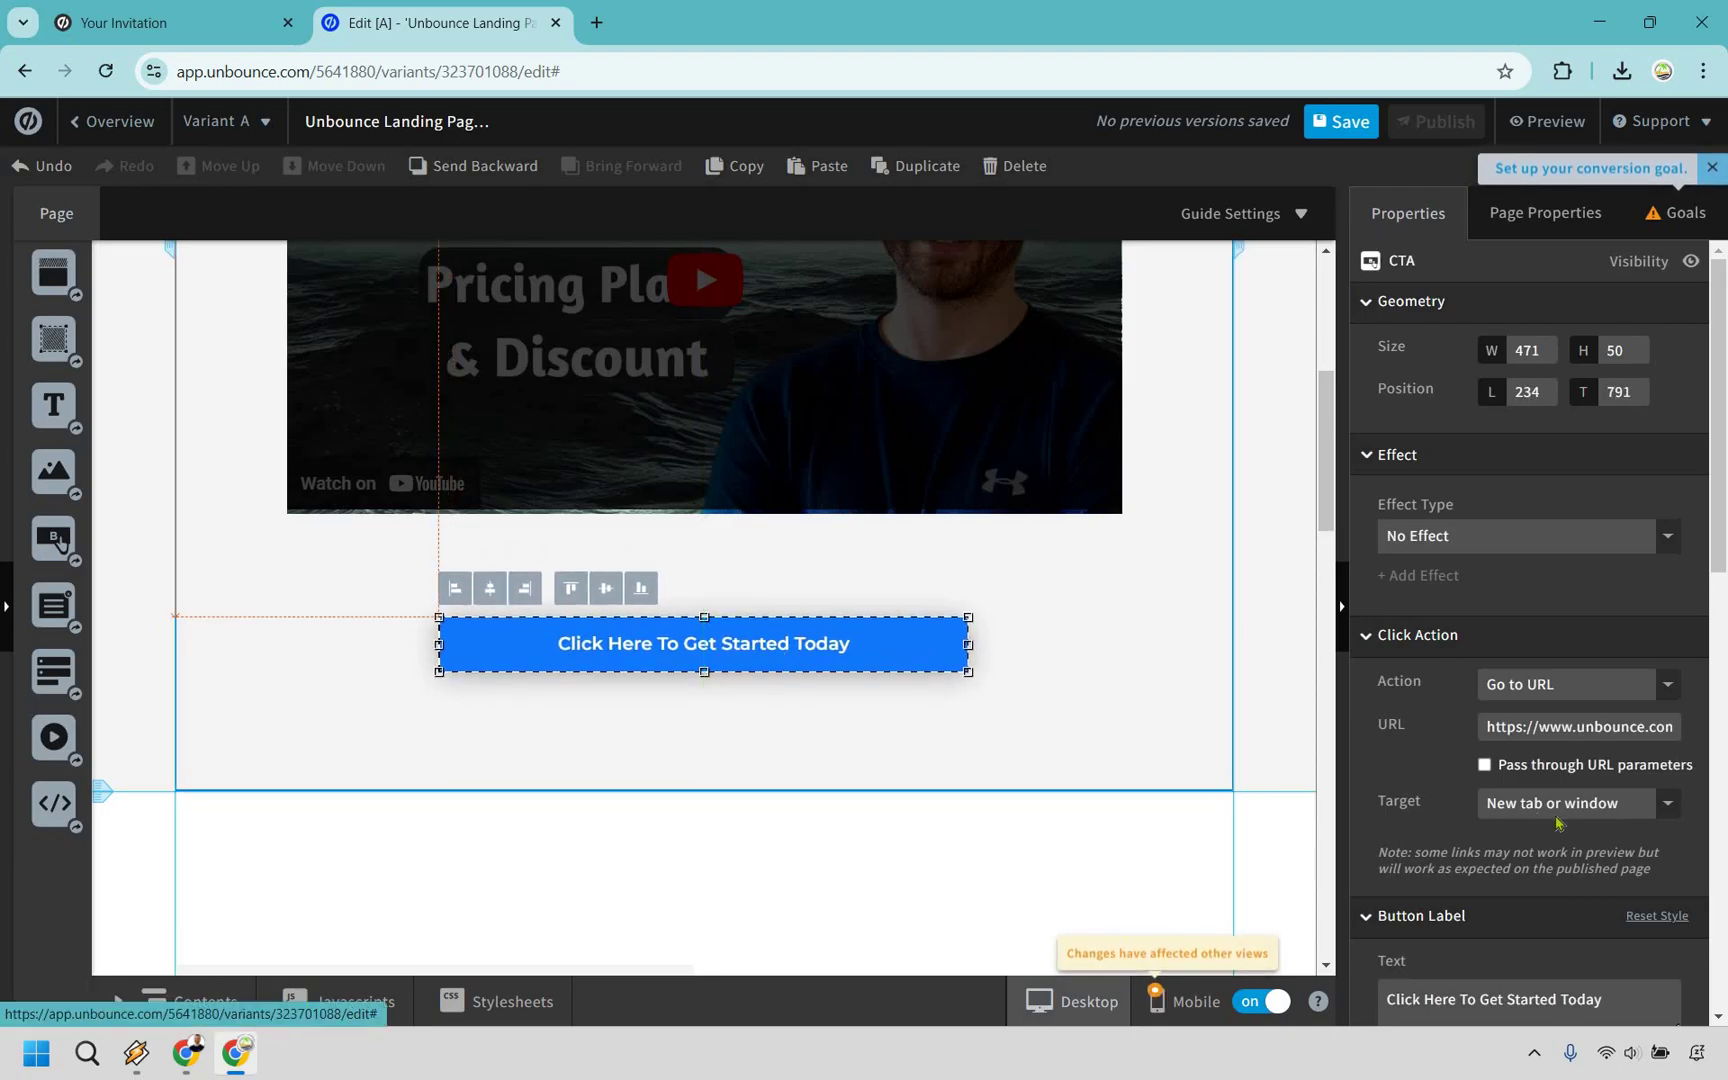
Change the label of the button below the video to "Click Here To Get Your Discount".
scroll(1520, 788, "down", 2)
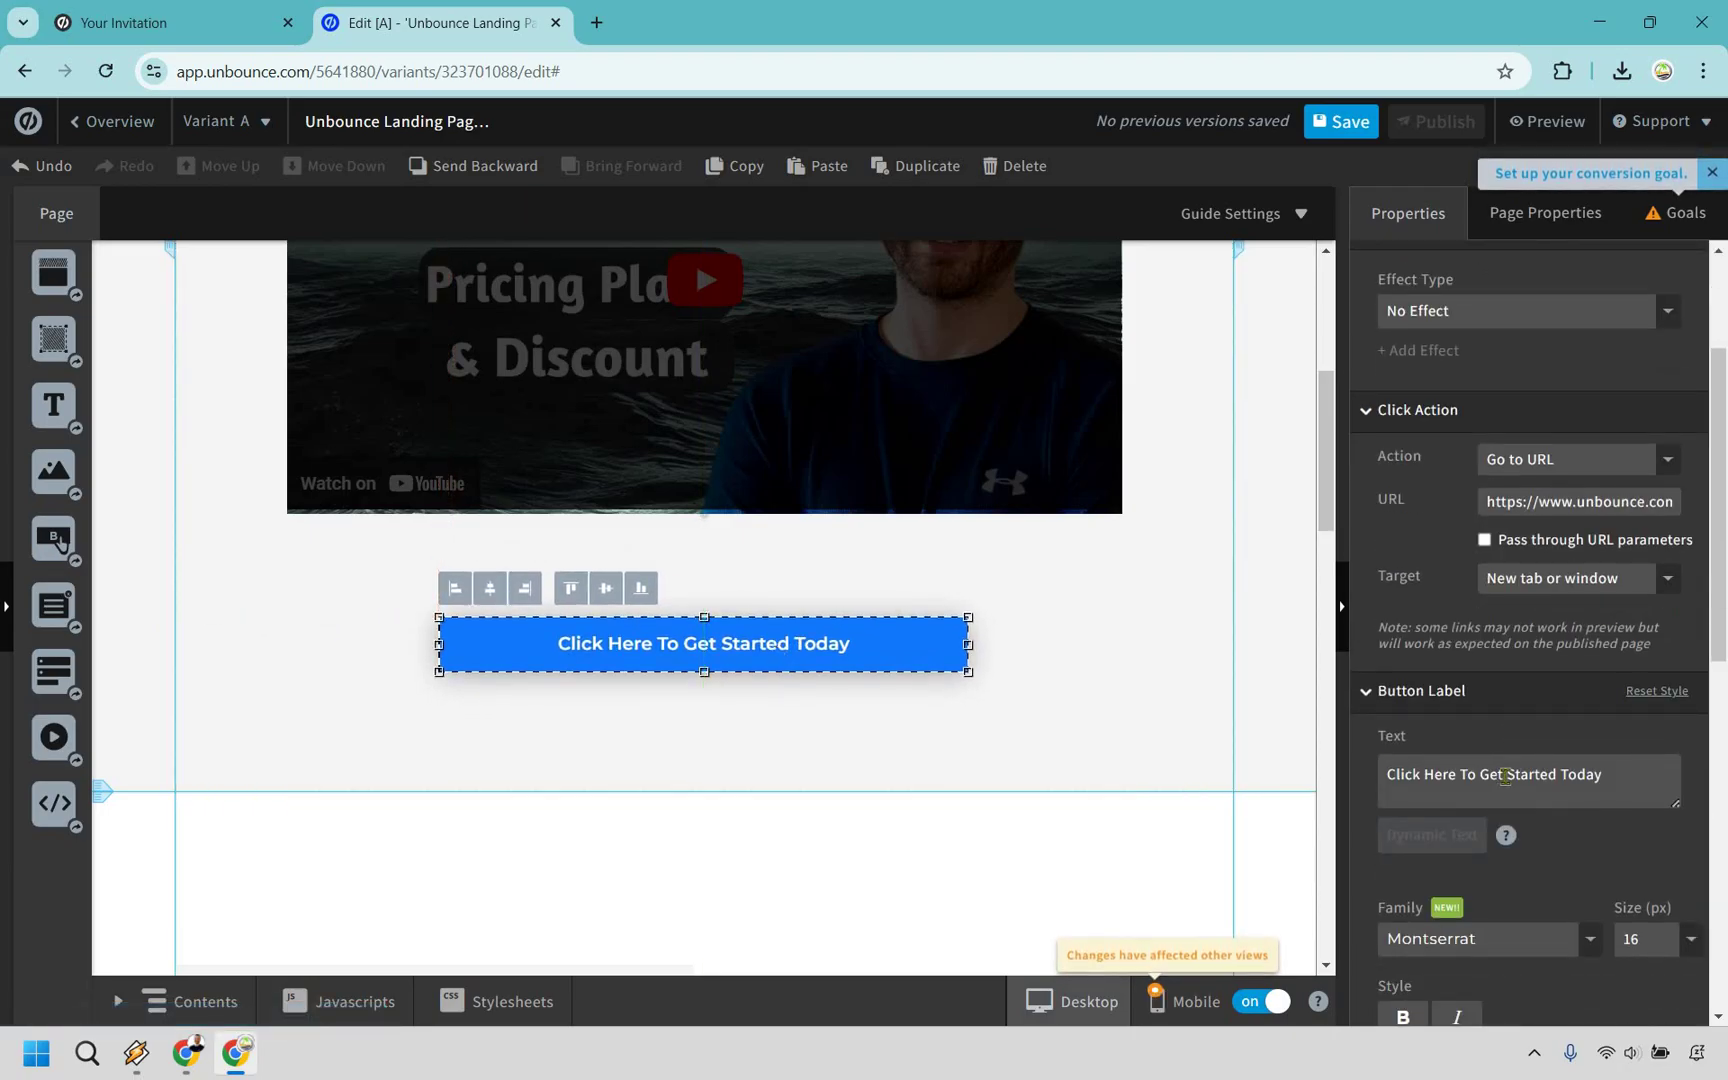
left_click_drag(1506, 776, 1603, 776)
type("Your Di")
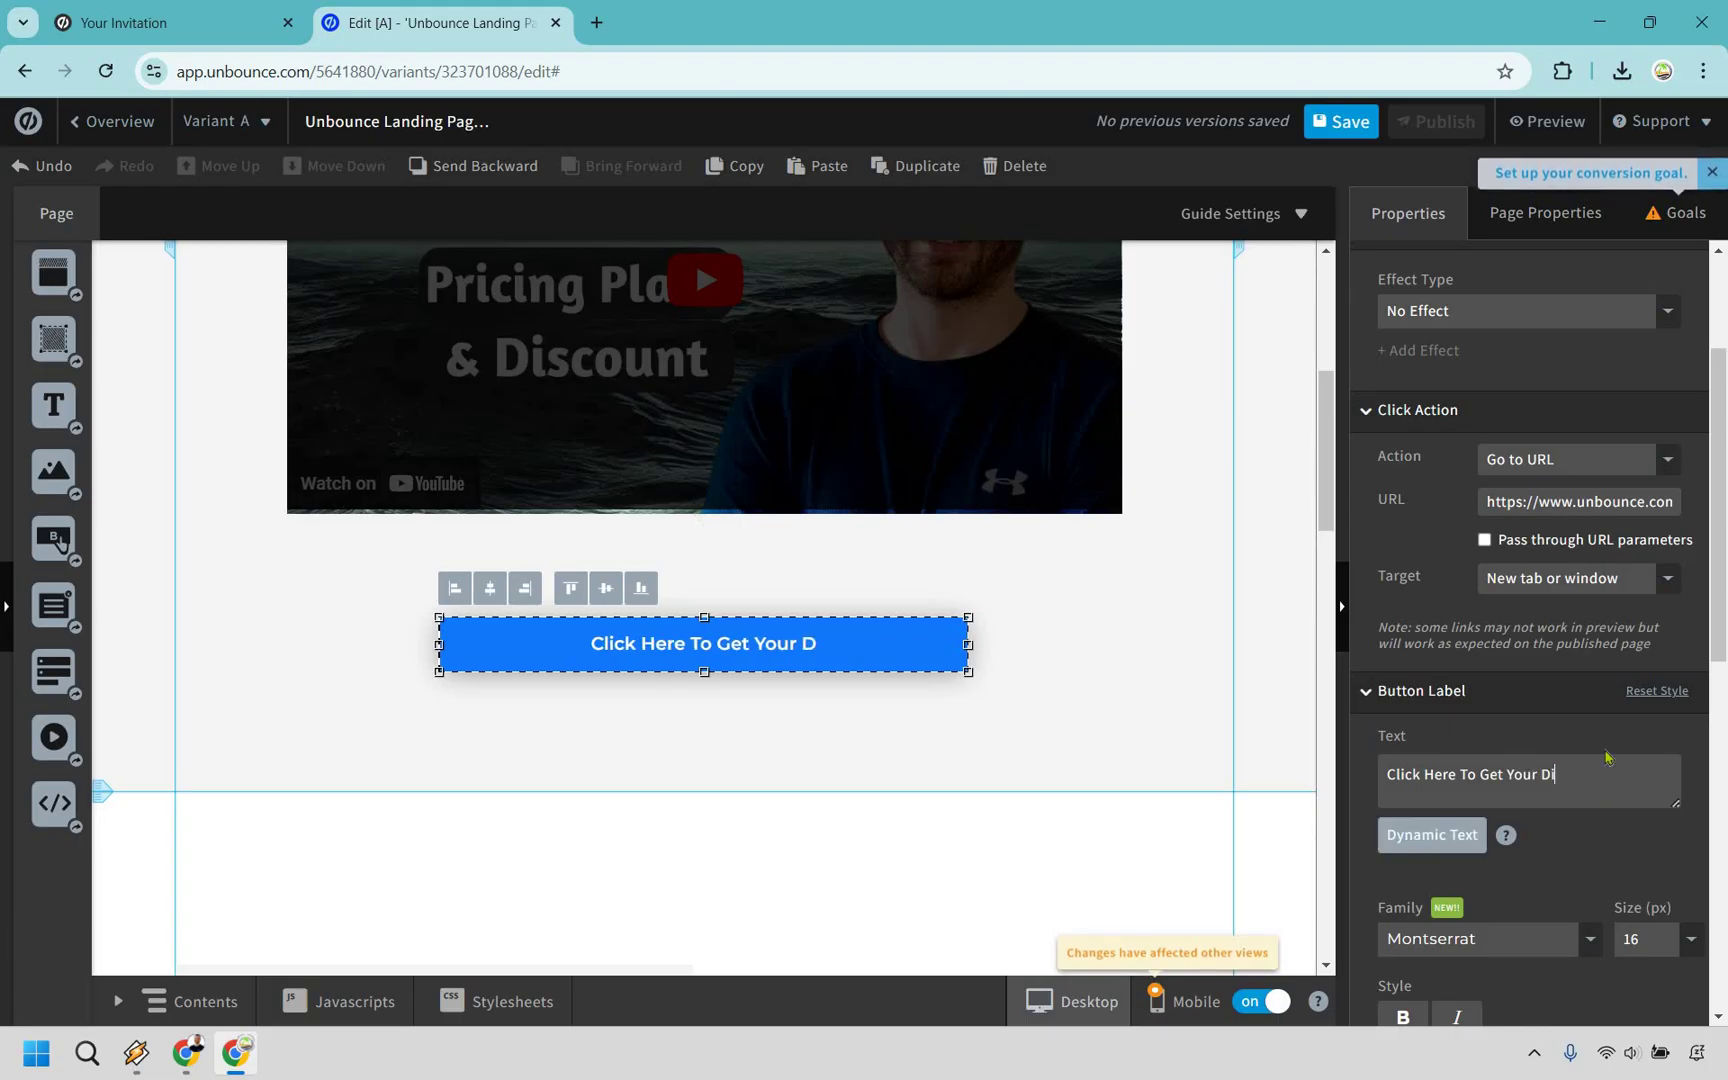
type("scount")
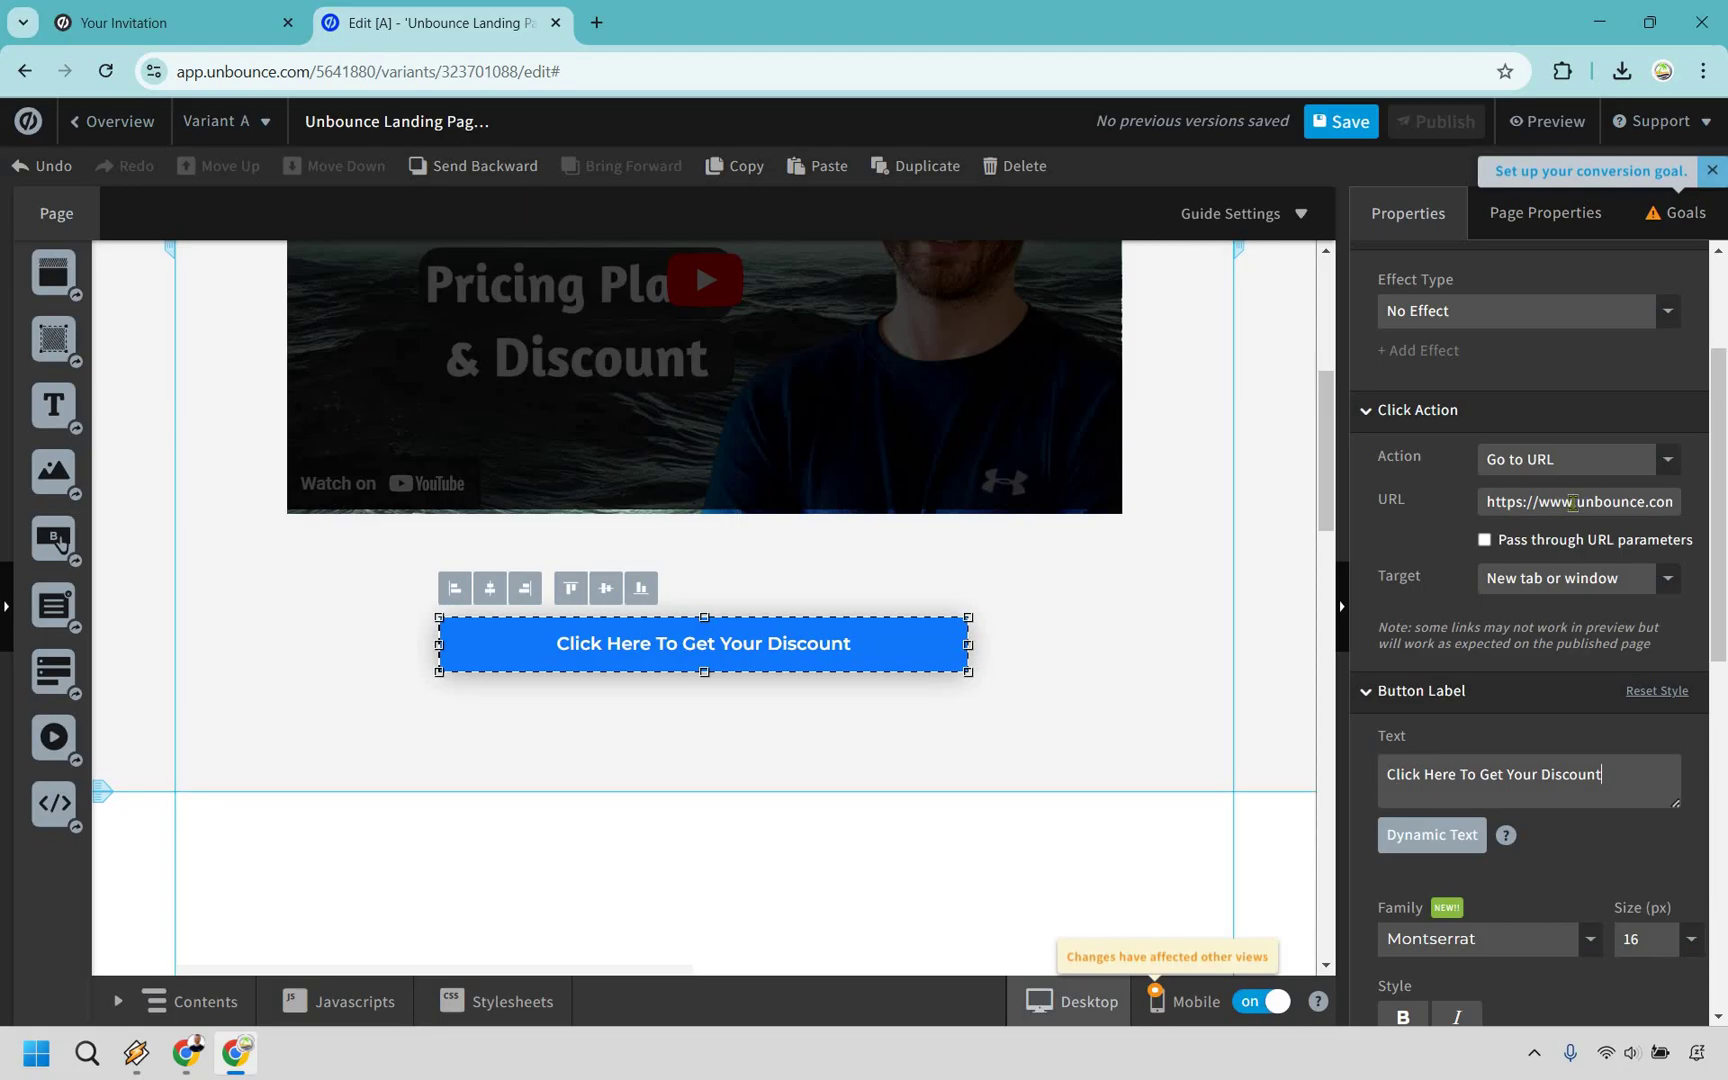
left_click(1122, 645)
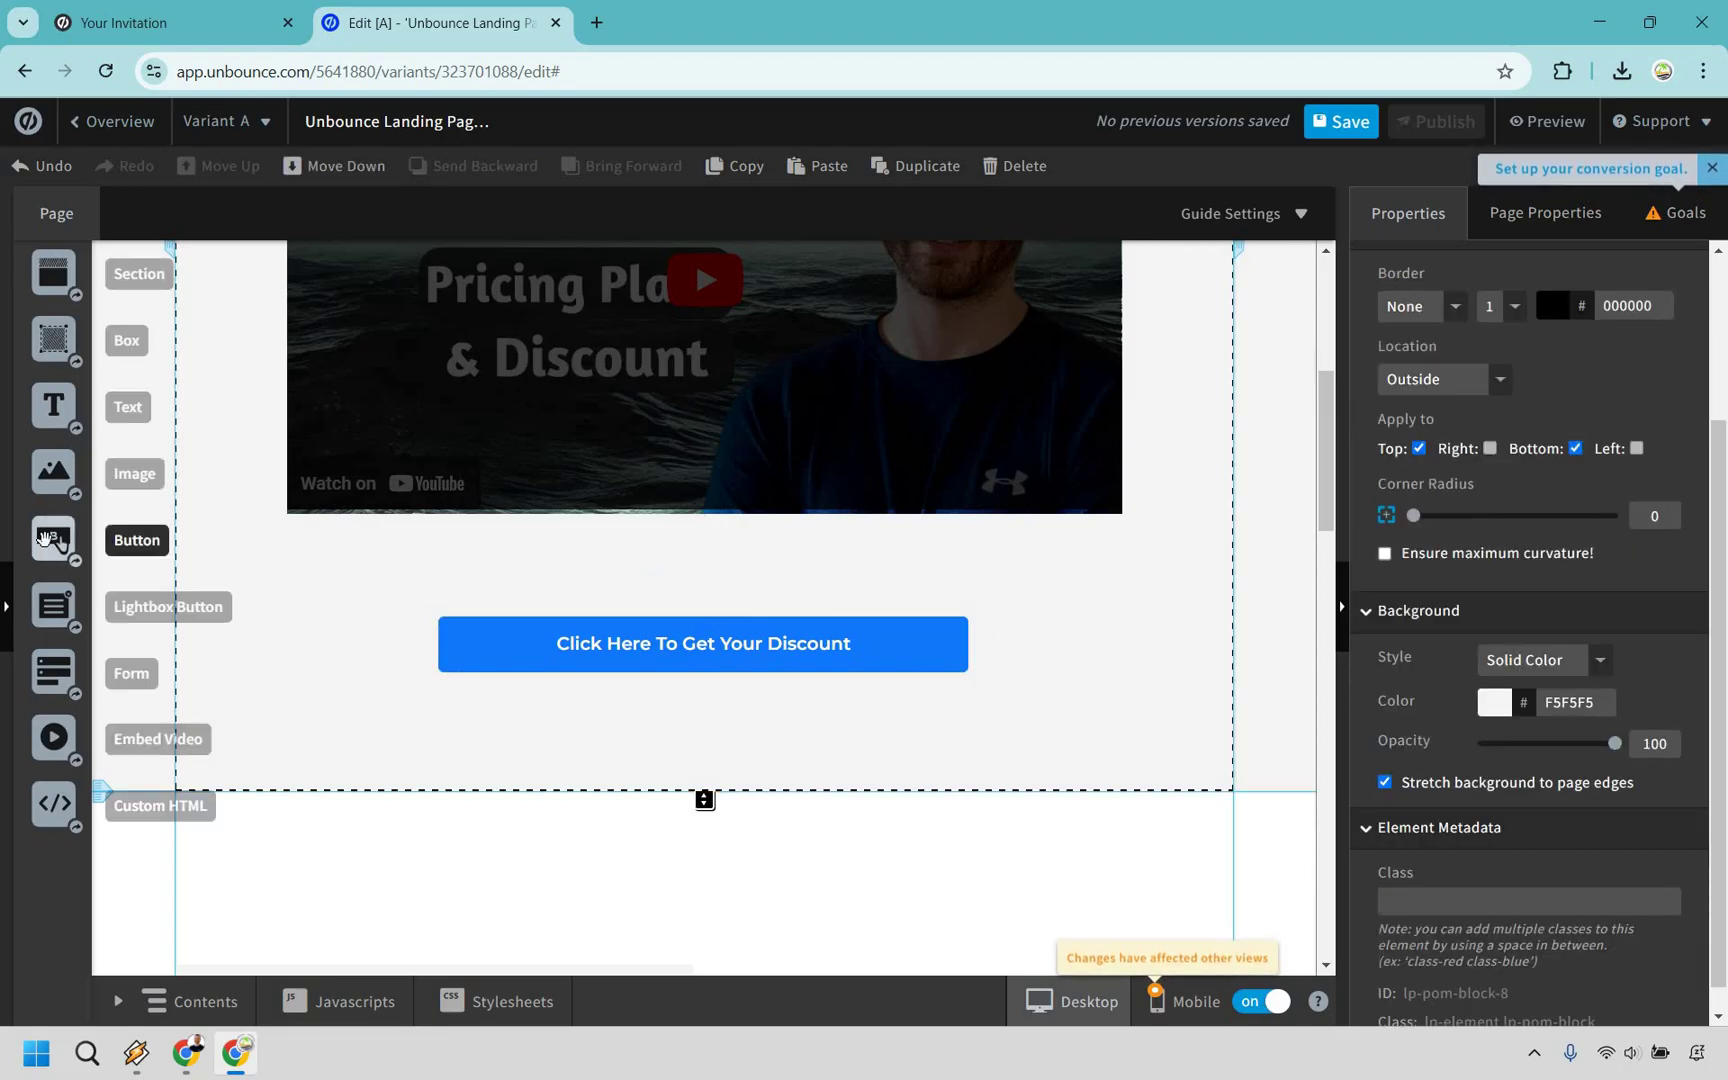
Try adding a default button beneath the discount button and remove it again.
left_click_drag(45, 540, 560, 731)
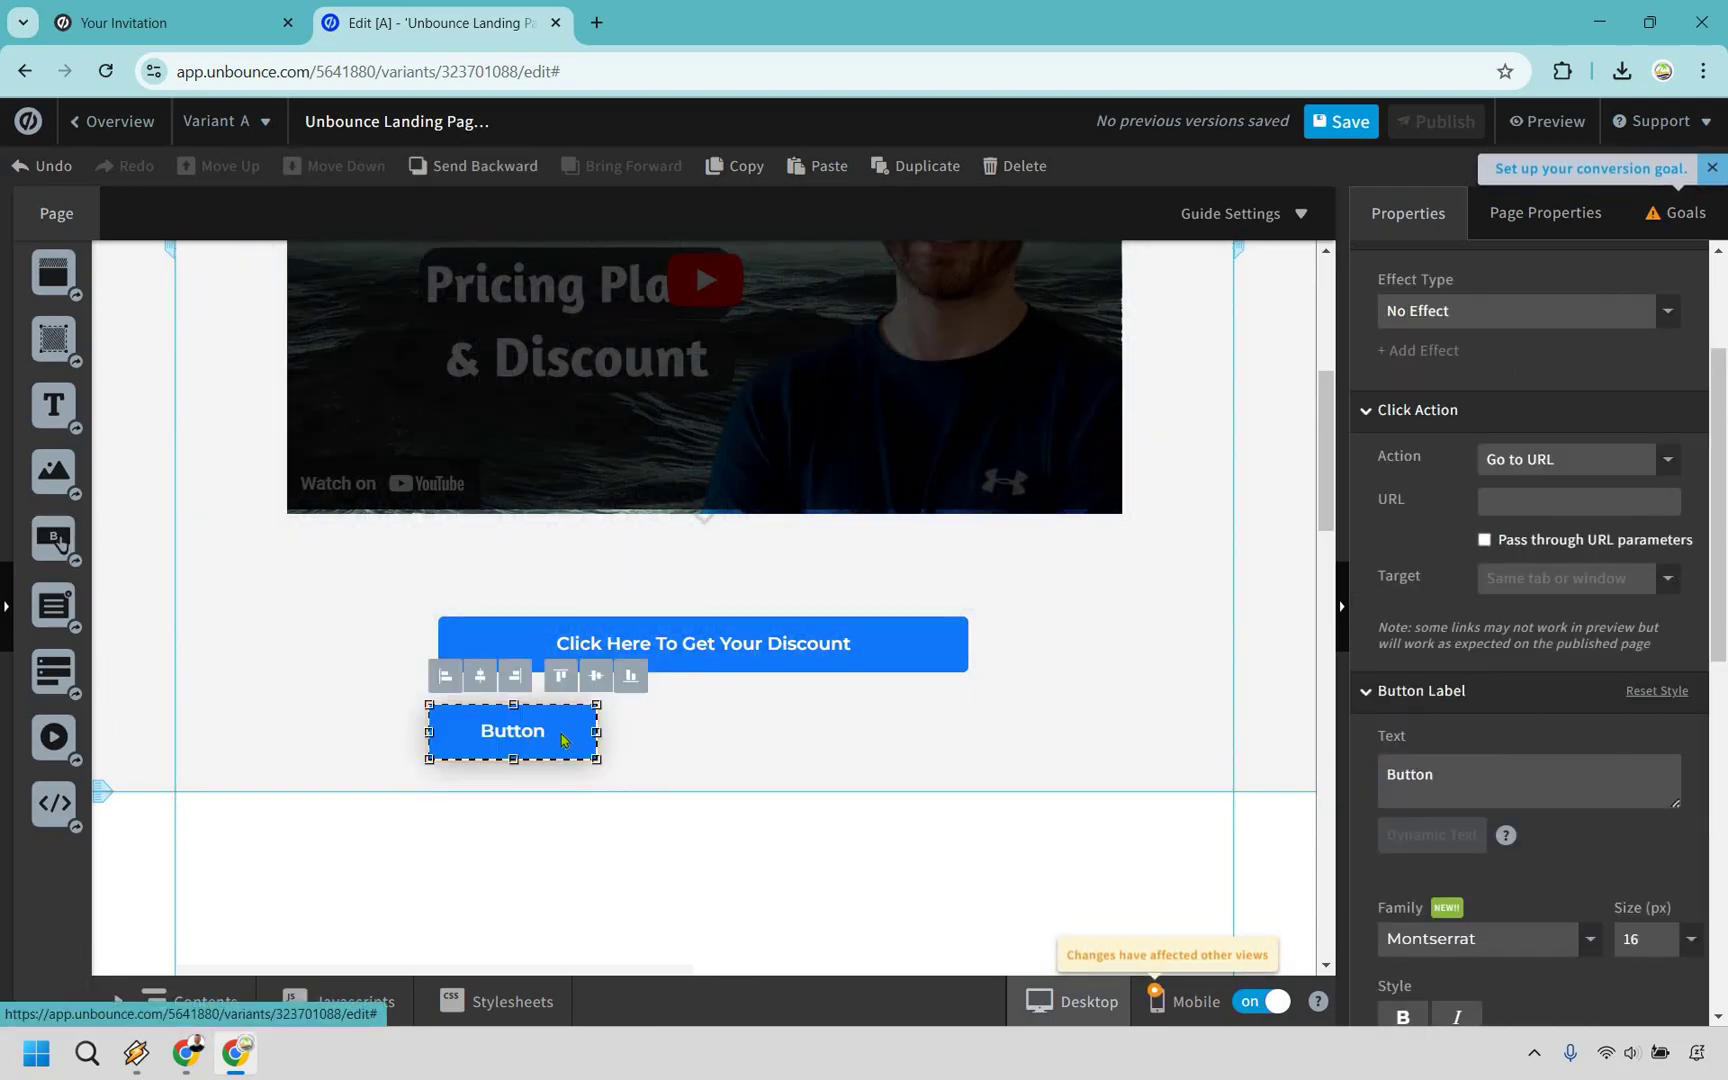
key("Delete")
left_click_drag(57, 525, 481, 733)
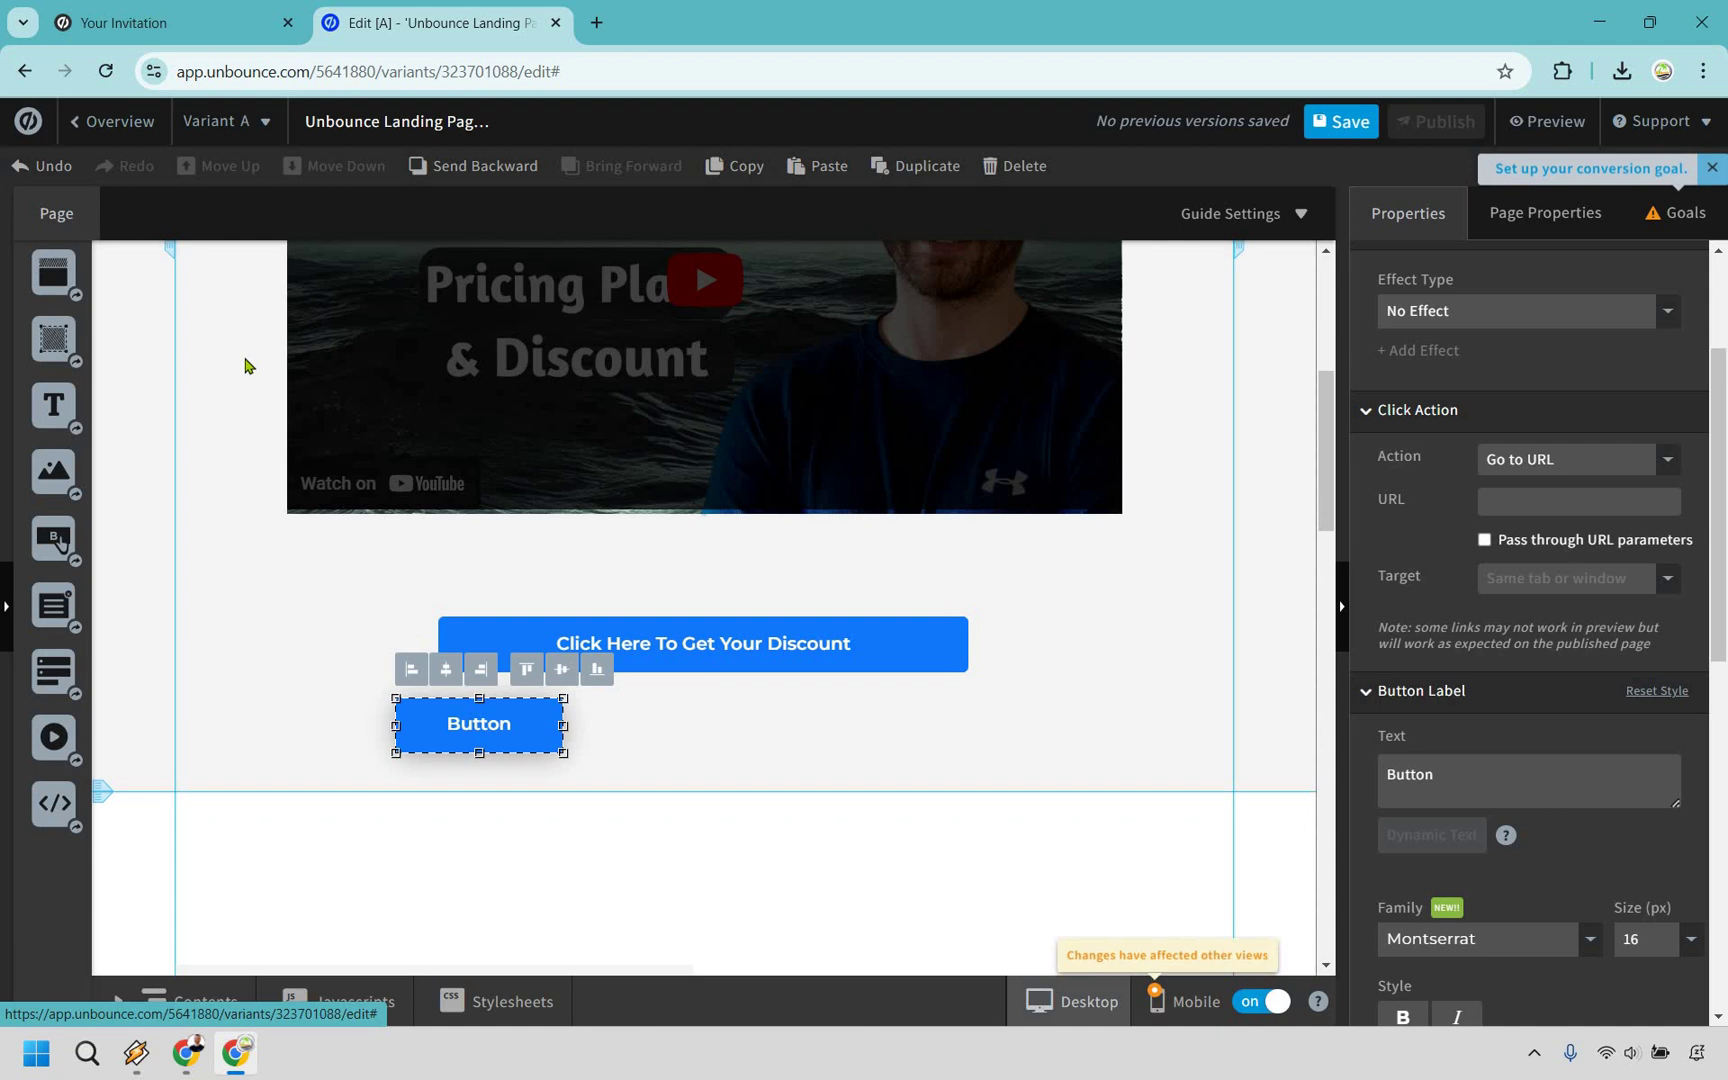
key("ctrl+z")
Try the Drop Shadow effect on the discount button and set its effect type back to No Effect.
left_click(866, 655)
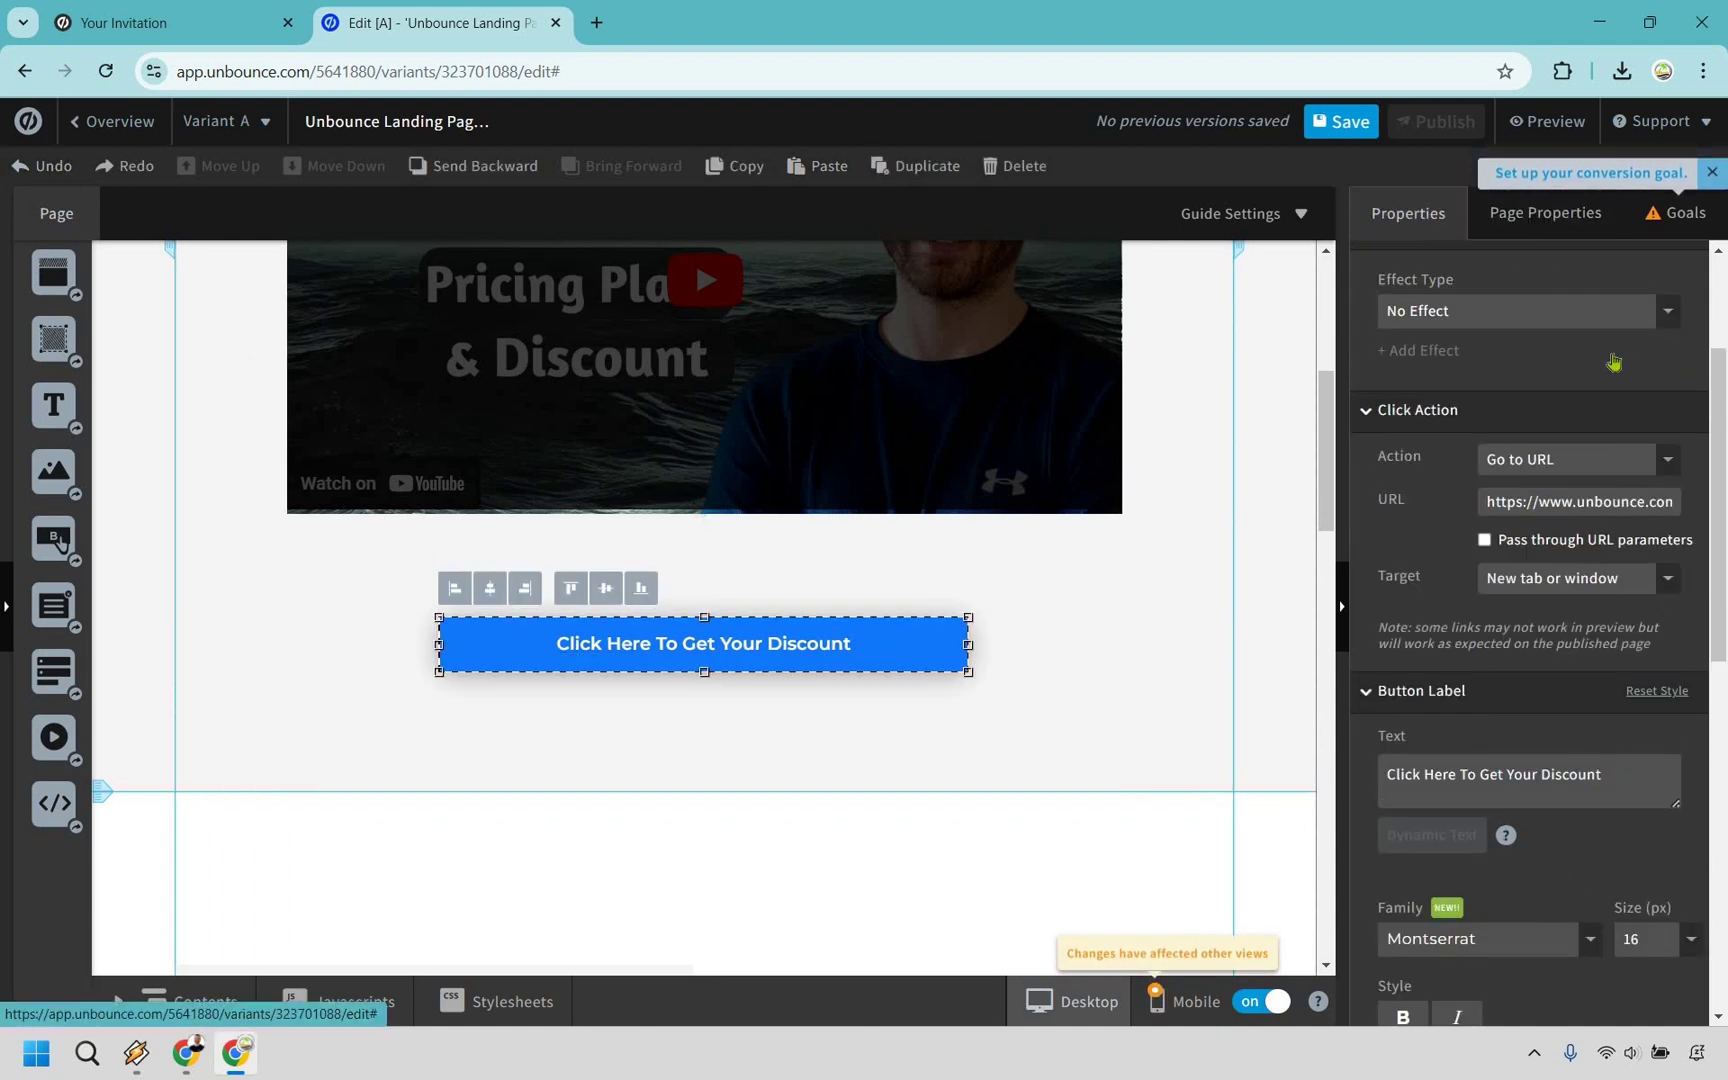
left_click(1494, 313)
left_click(1471, 390)
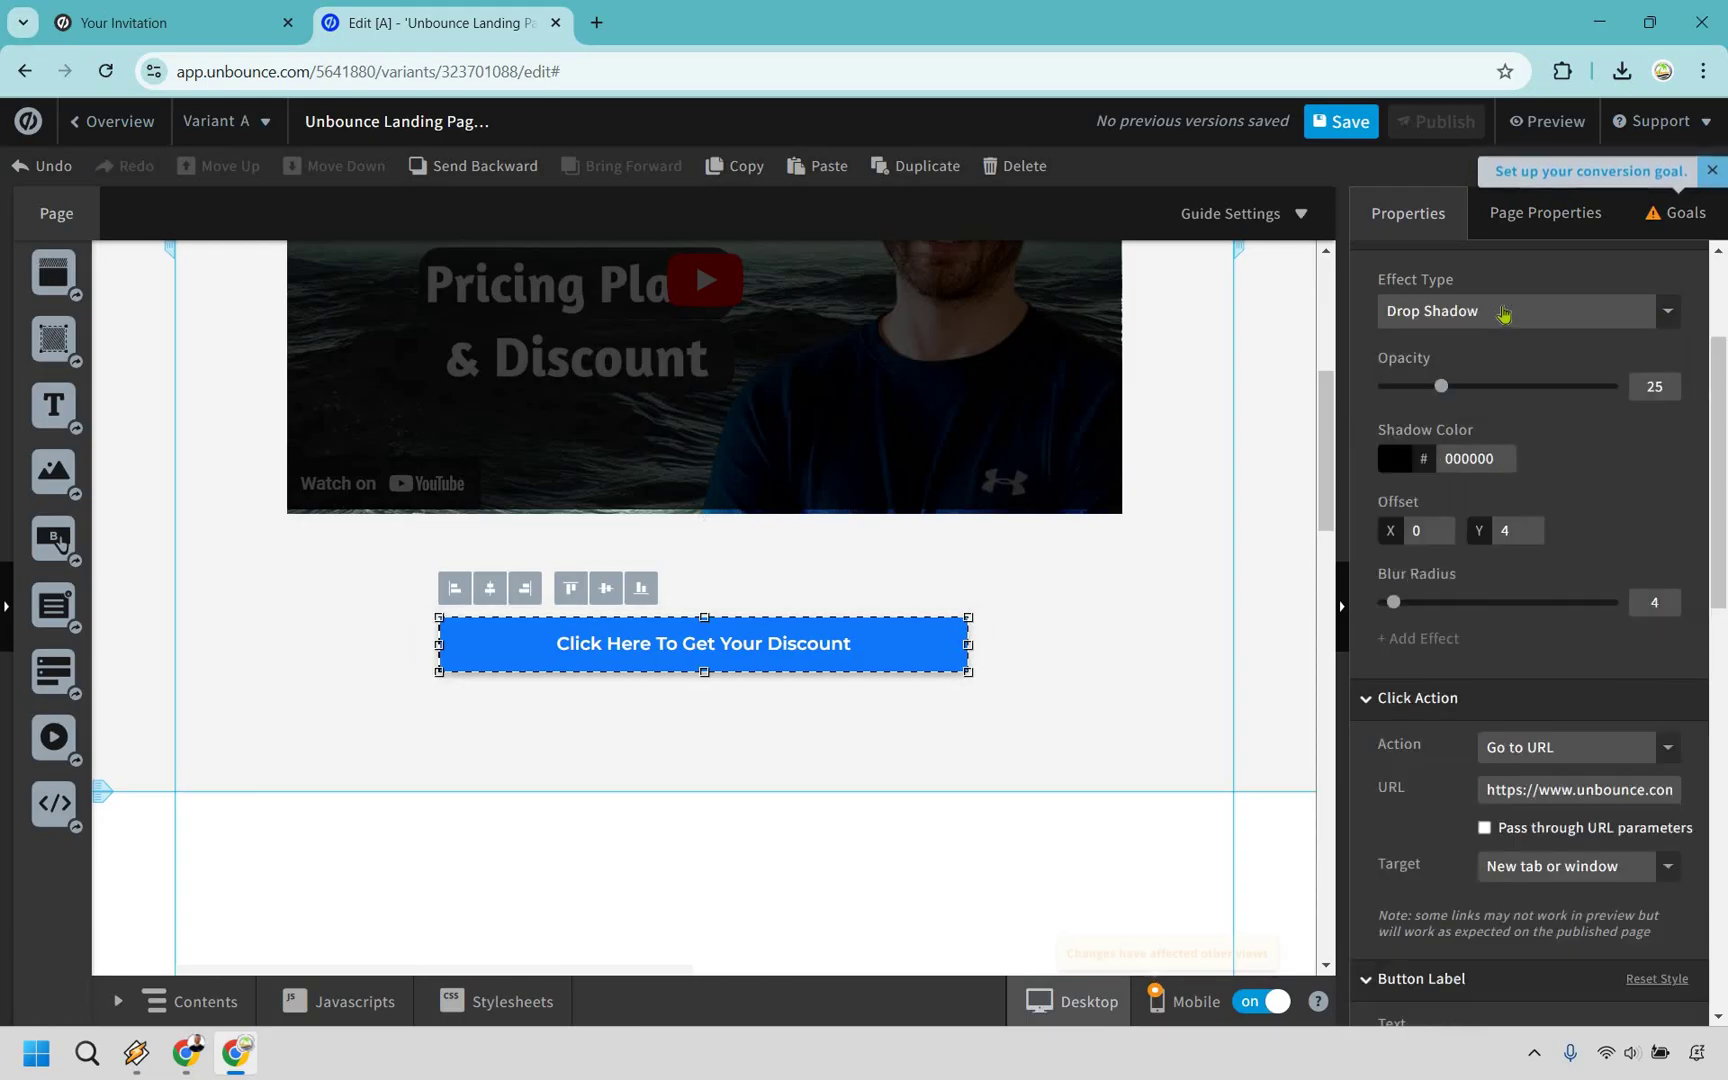
key("space")
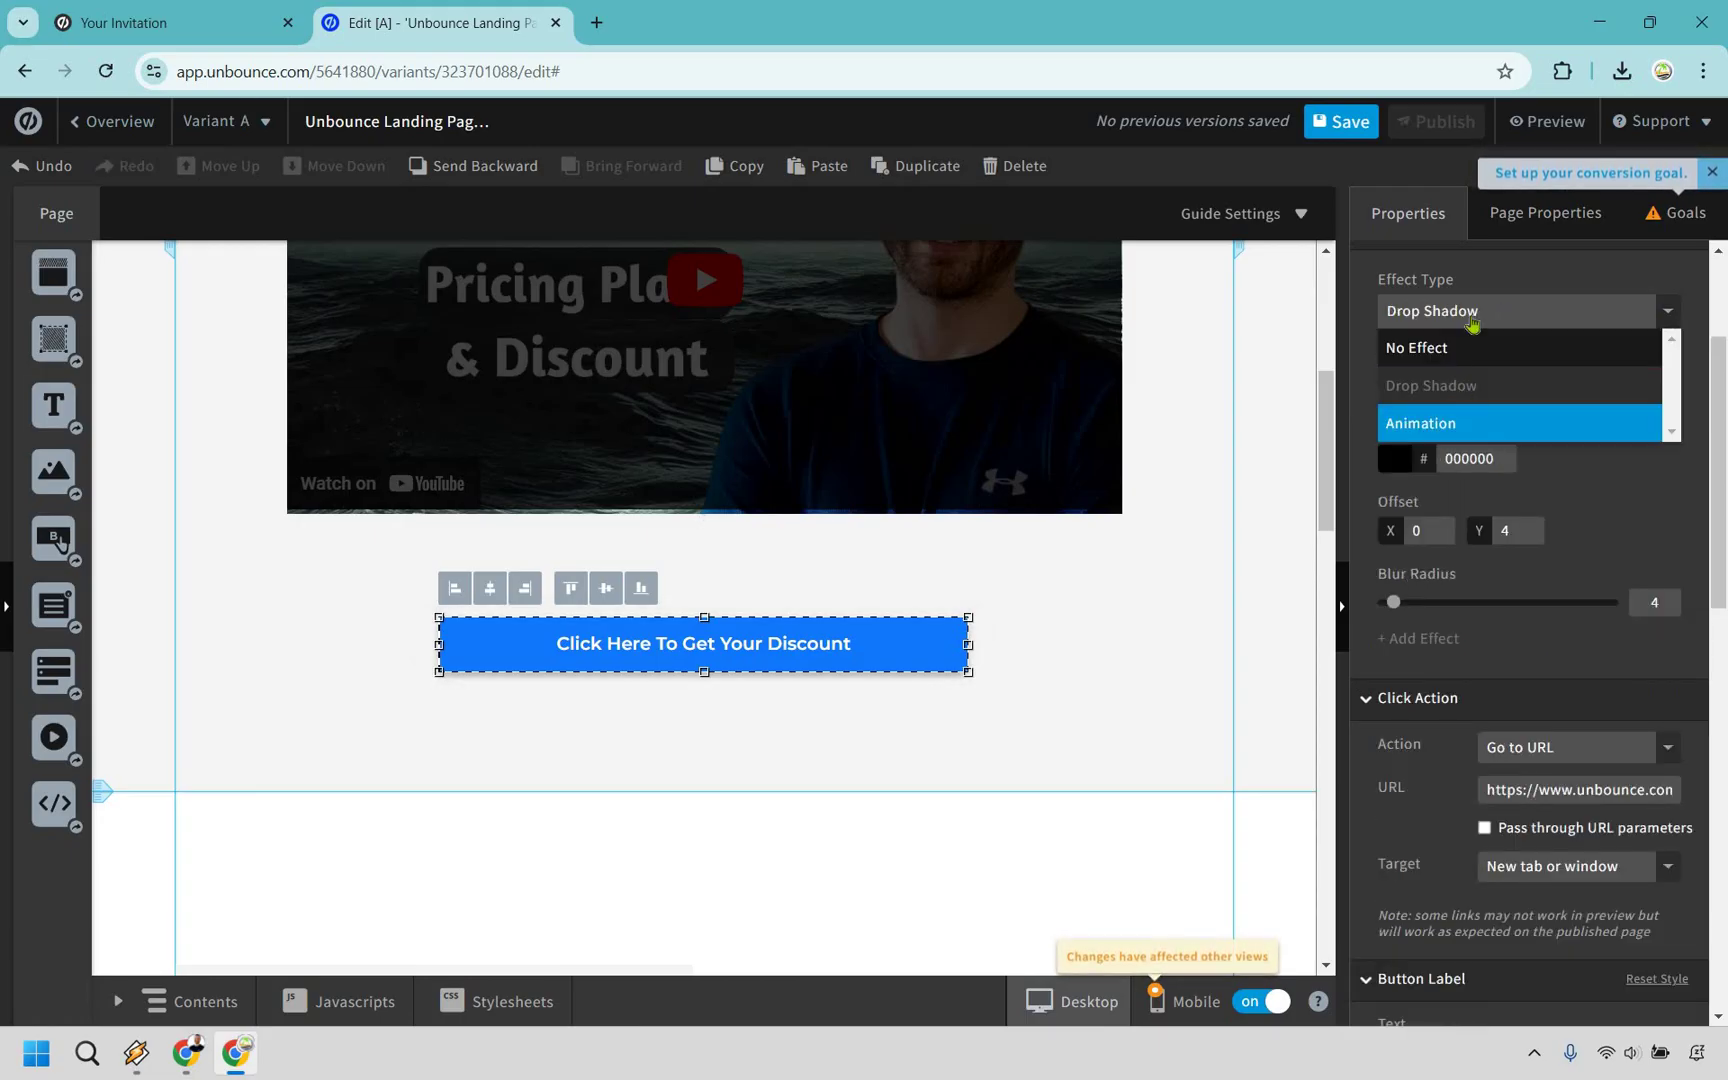
scroll(1450, 330, "down", 1)
scroll(1440, 333, "up", 1)
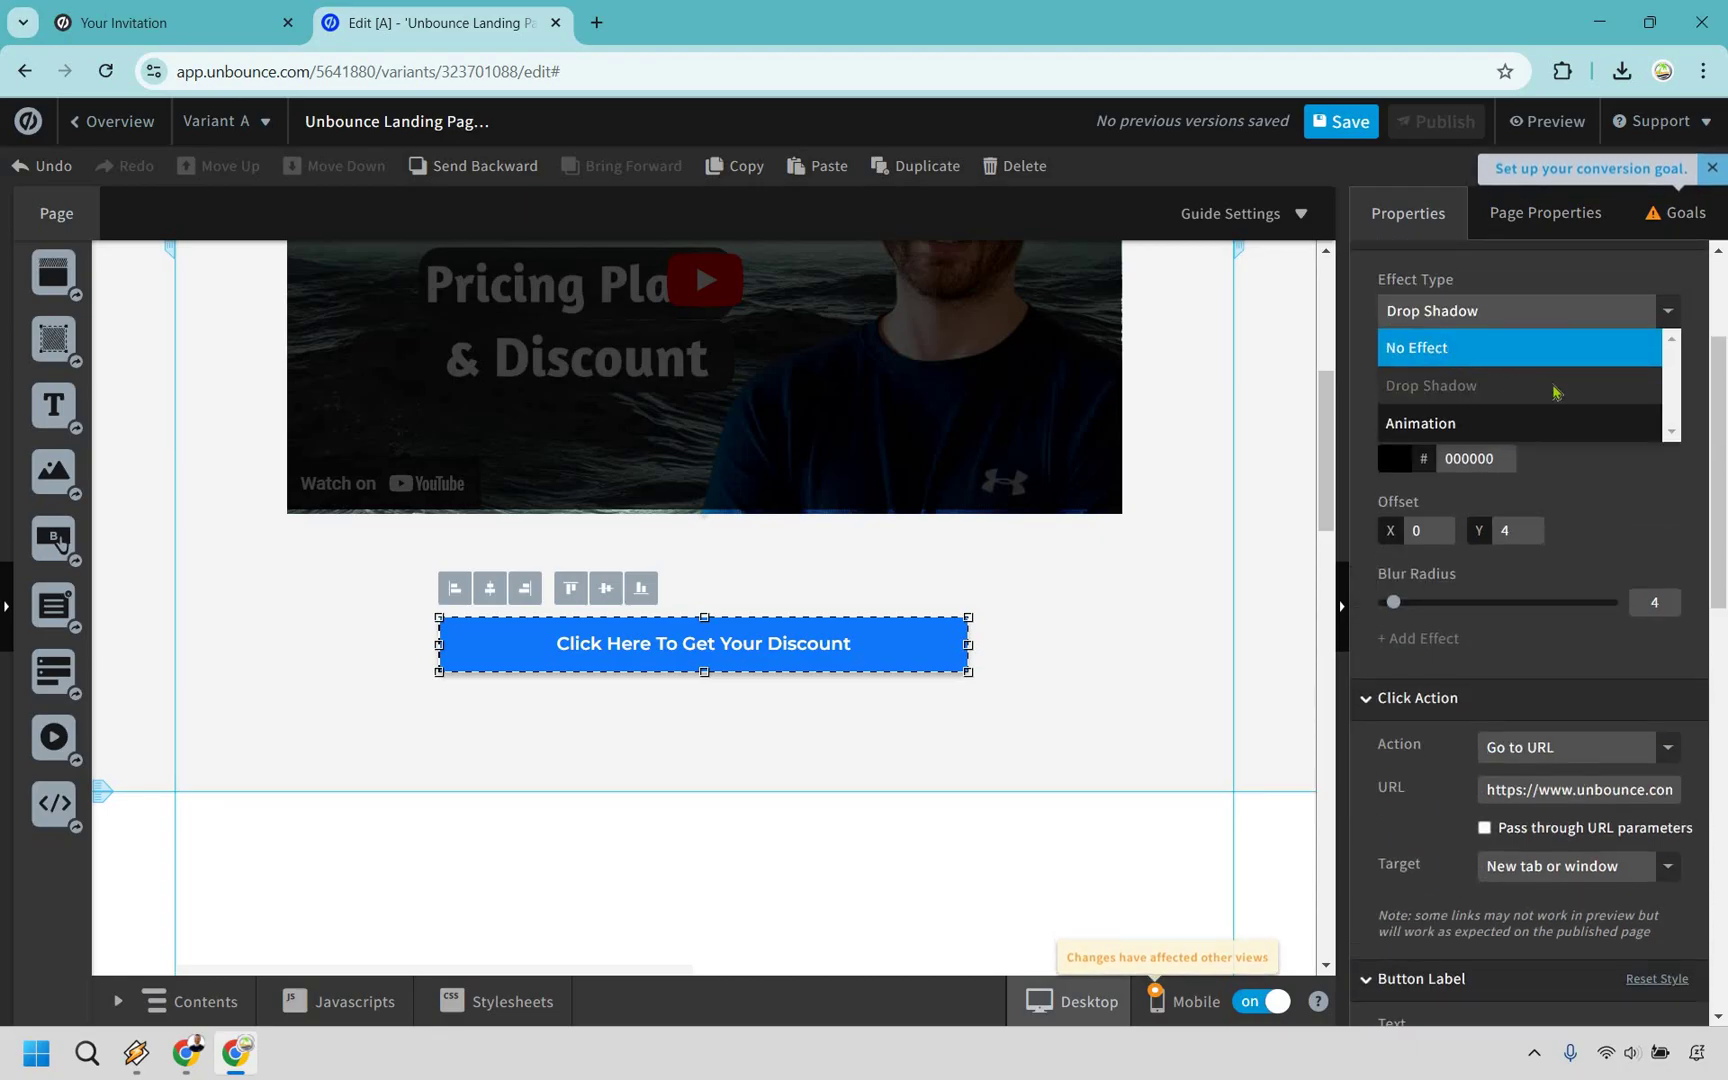
key("Return")
Review the discount button's label, colour, border and corner radius settings, and return to the cover section.
scroll(1566, 503, "down", 5)
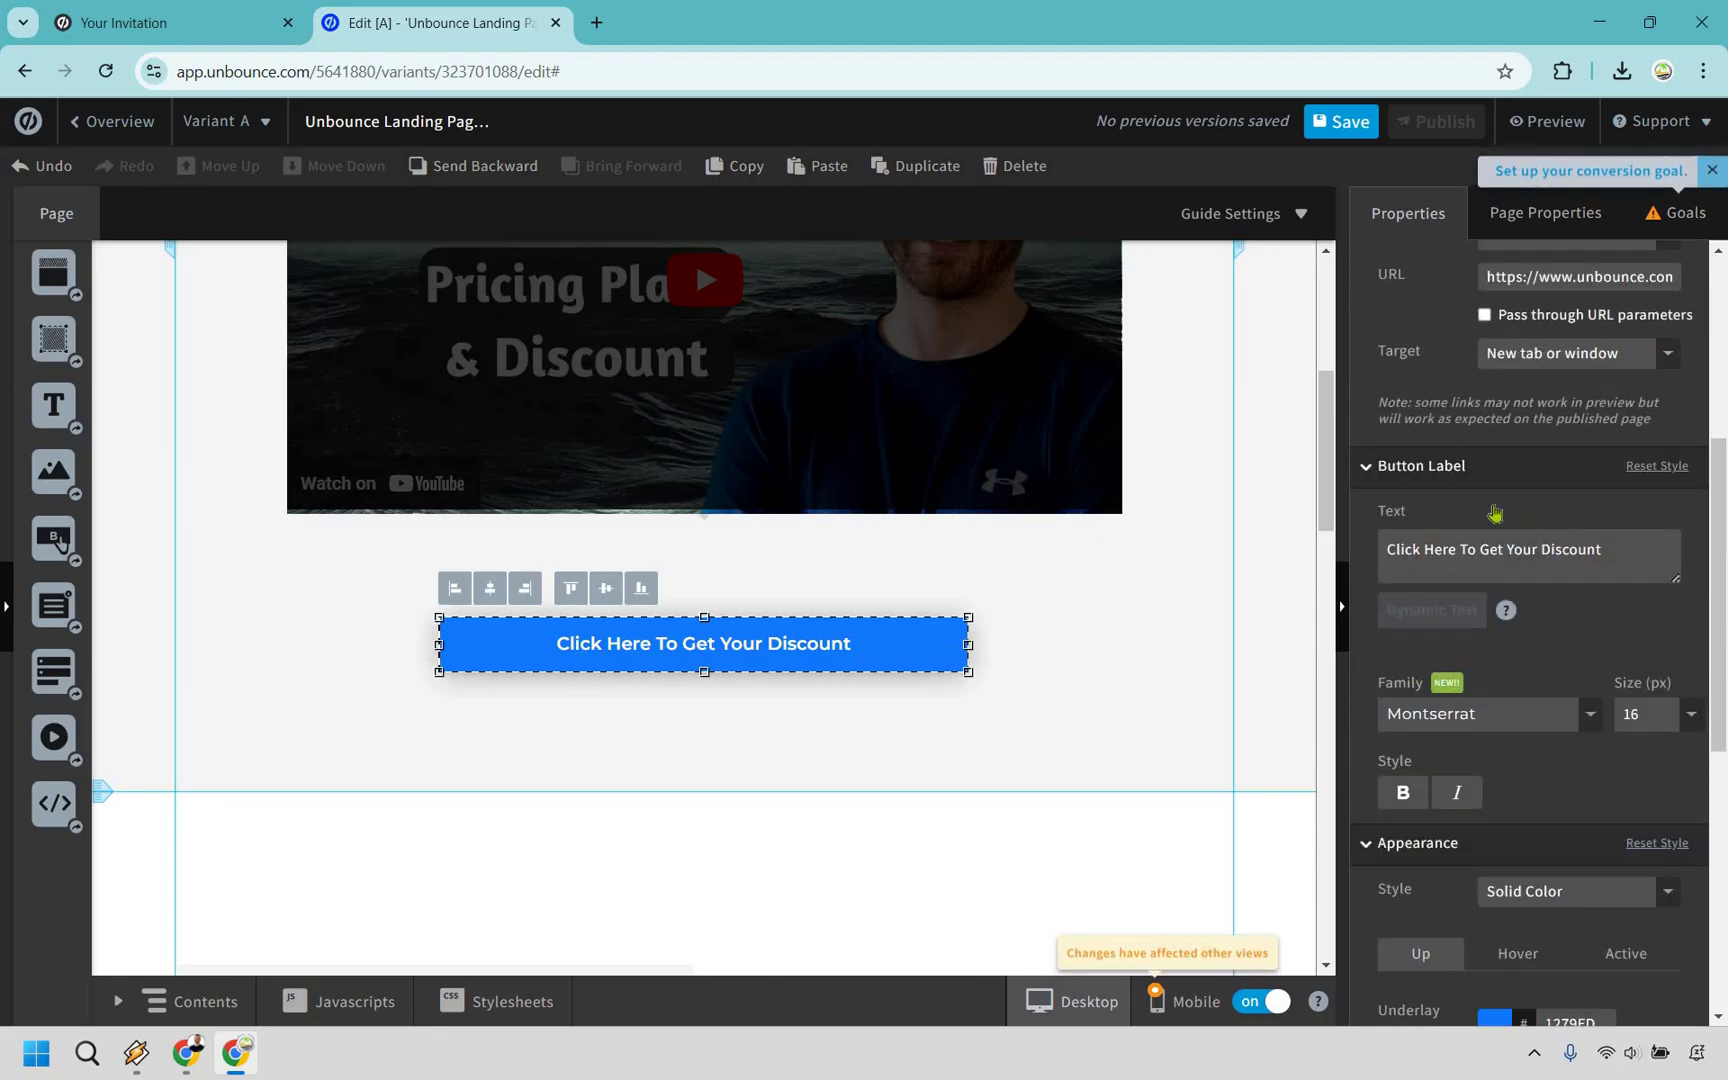
scroll(1420, 656, "down", 1)
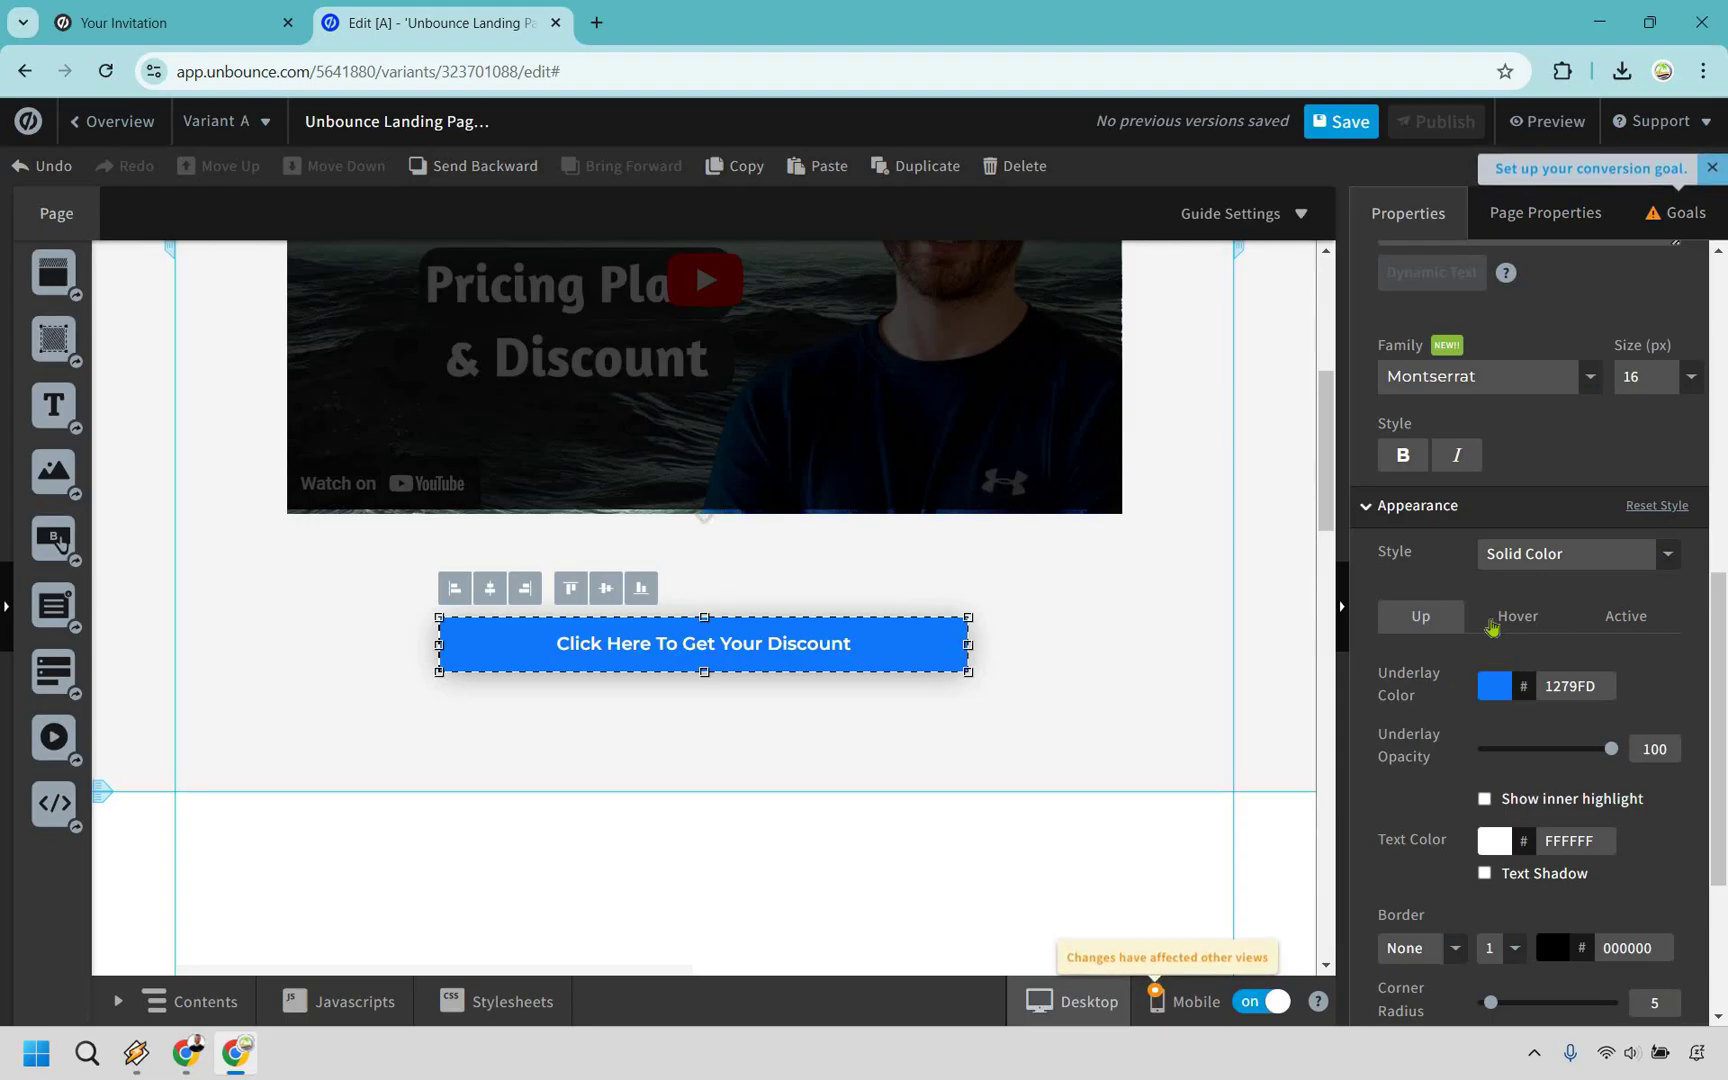
scroll(1530, 600, "down", 3)
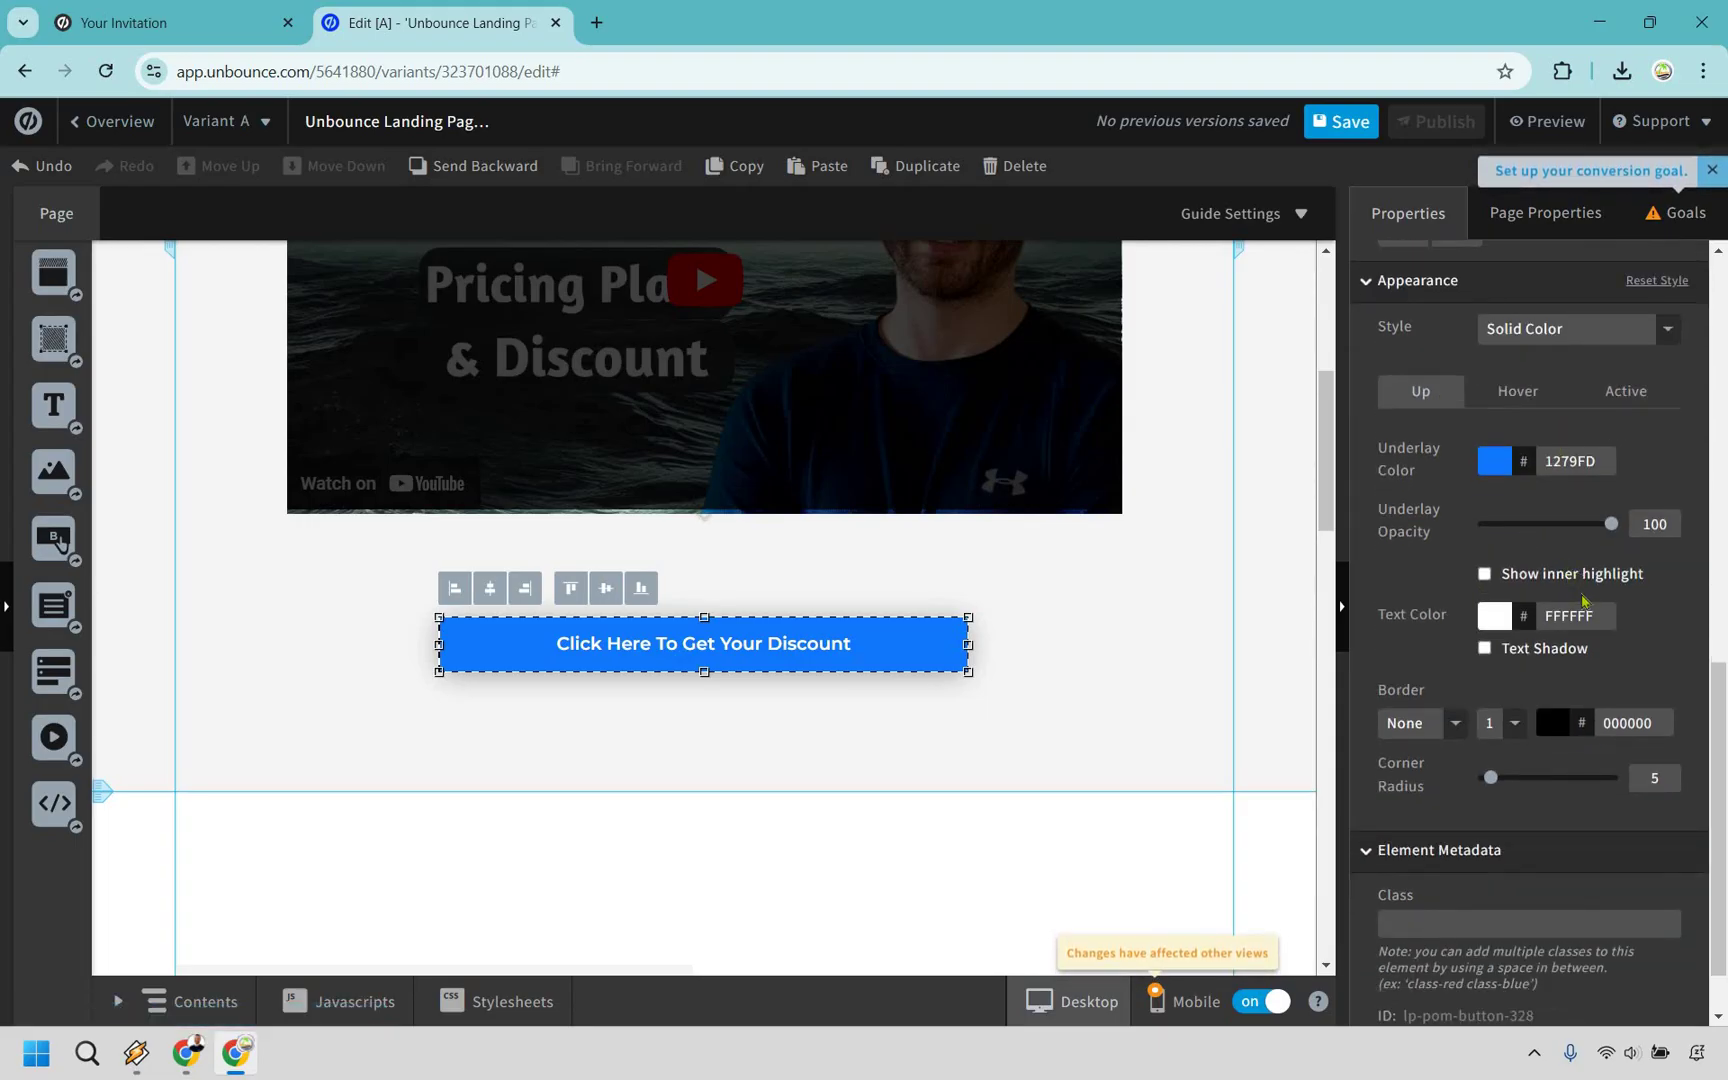
scroll(1565, 600, "up", 8)
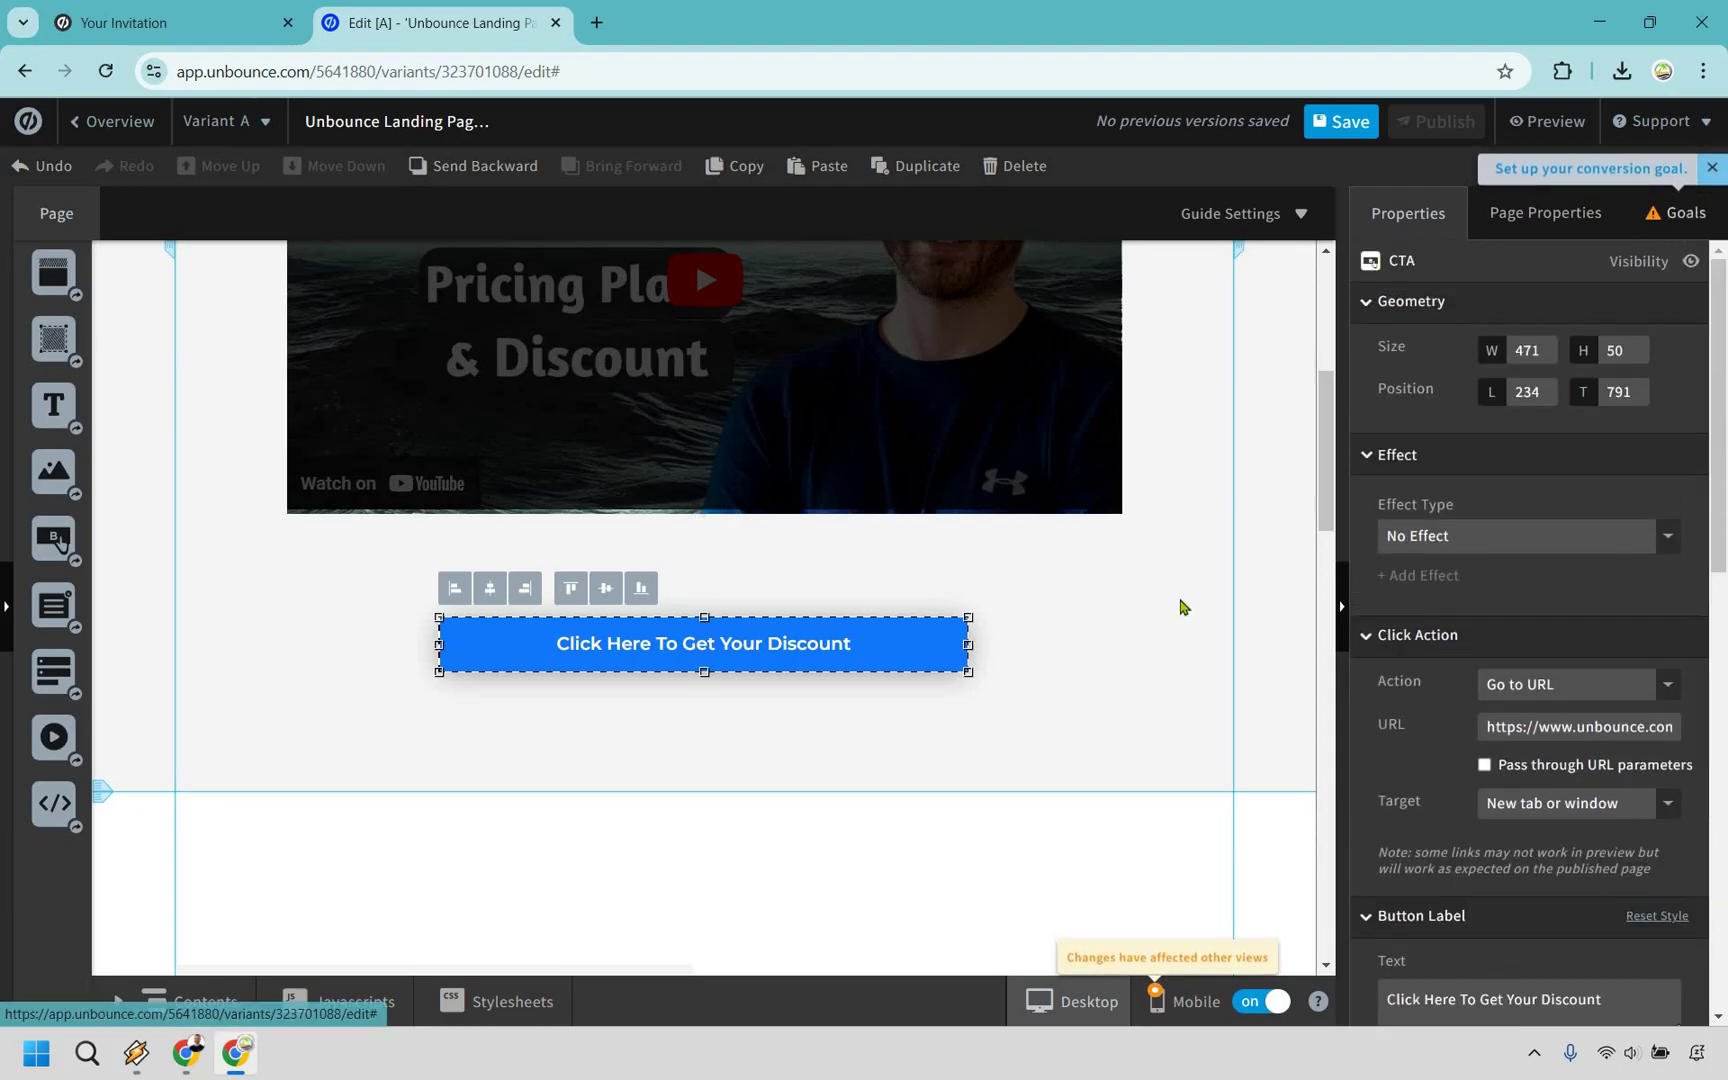
left_click(1200, 577)
scroll(1200, 577, "up", 3)
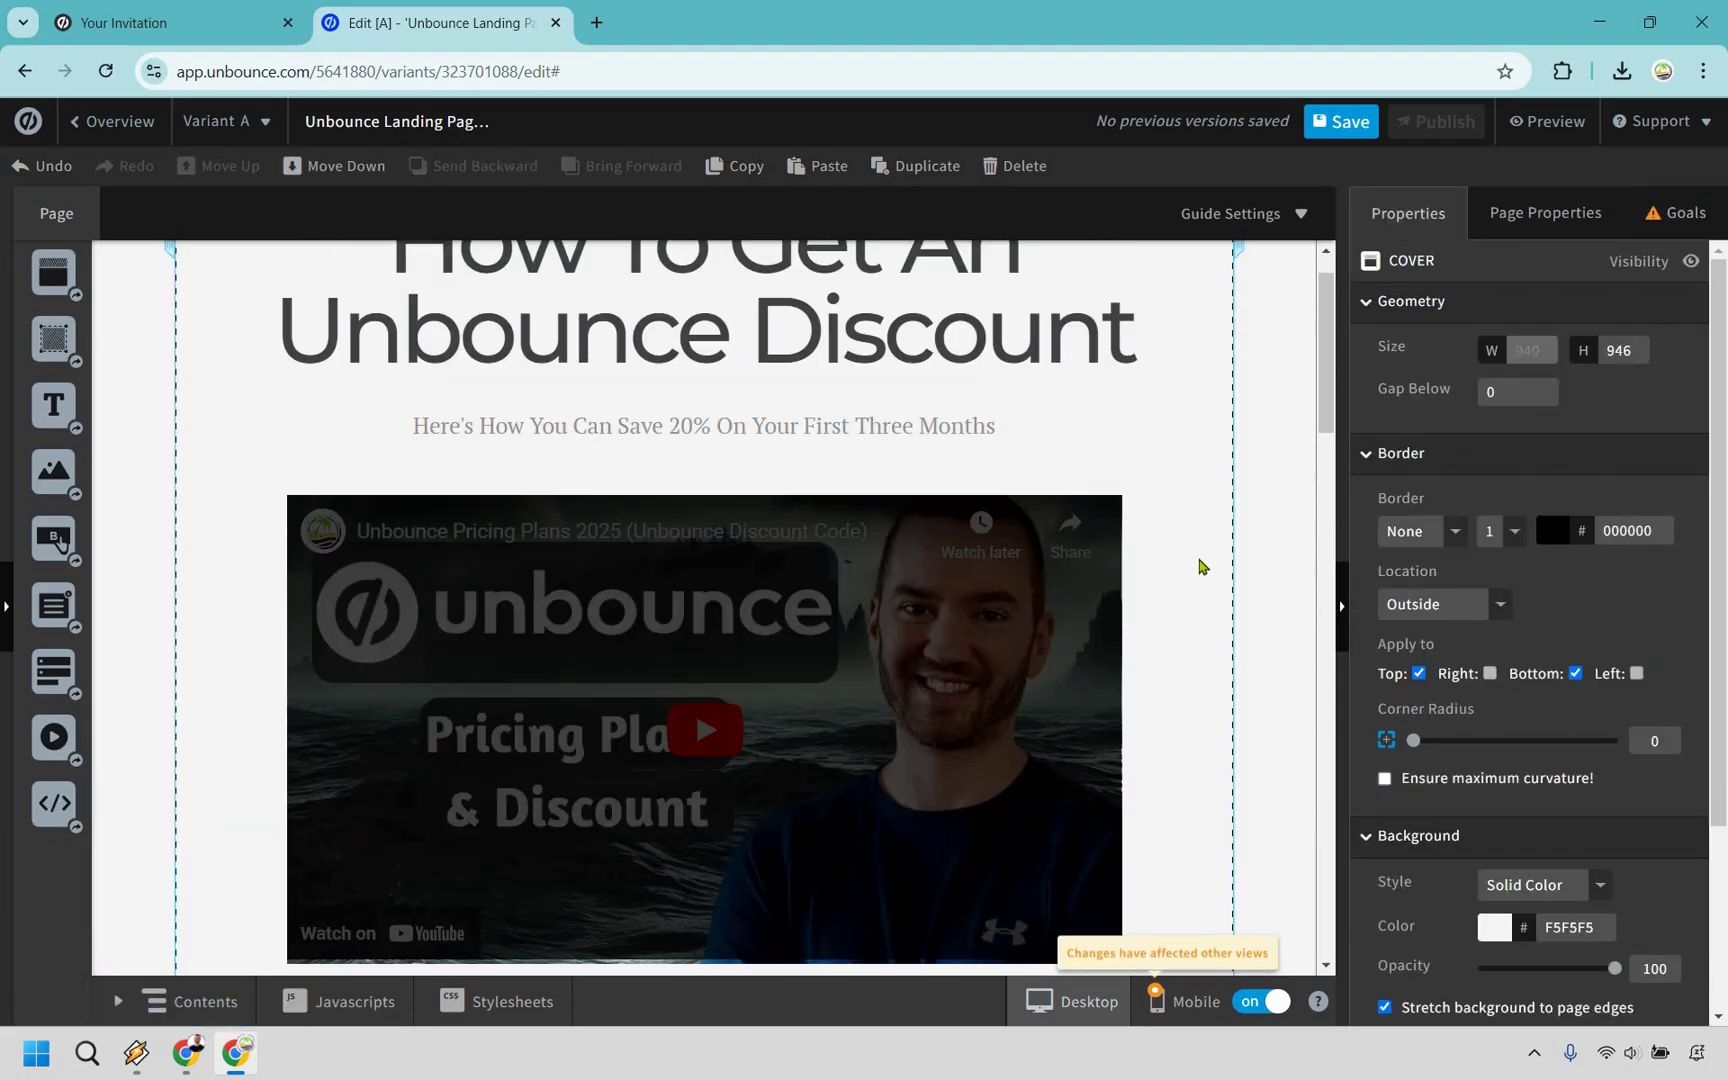
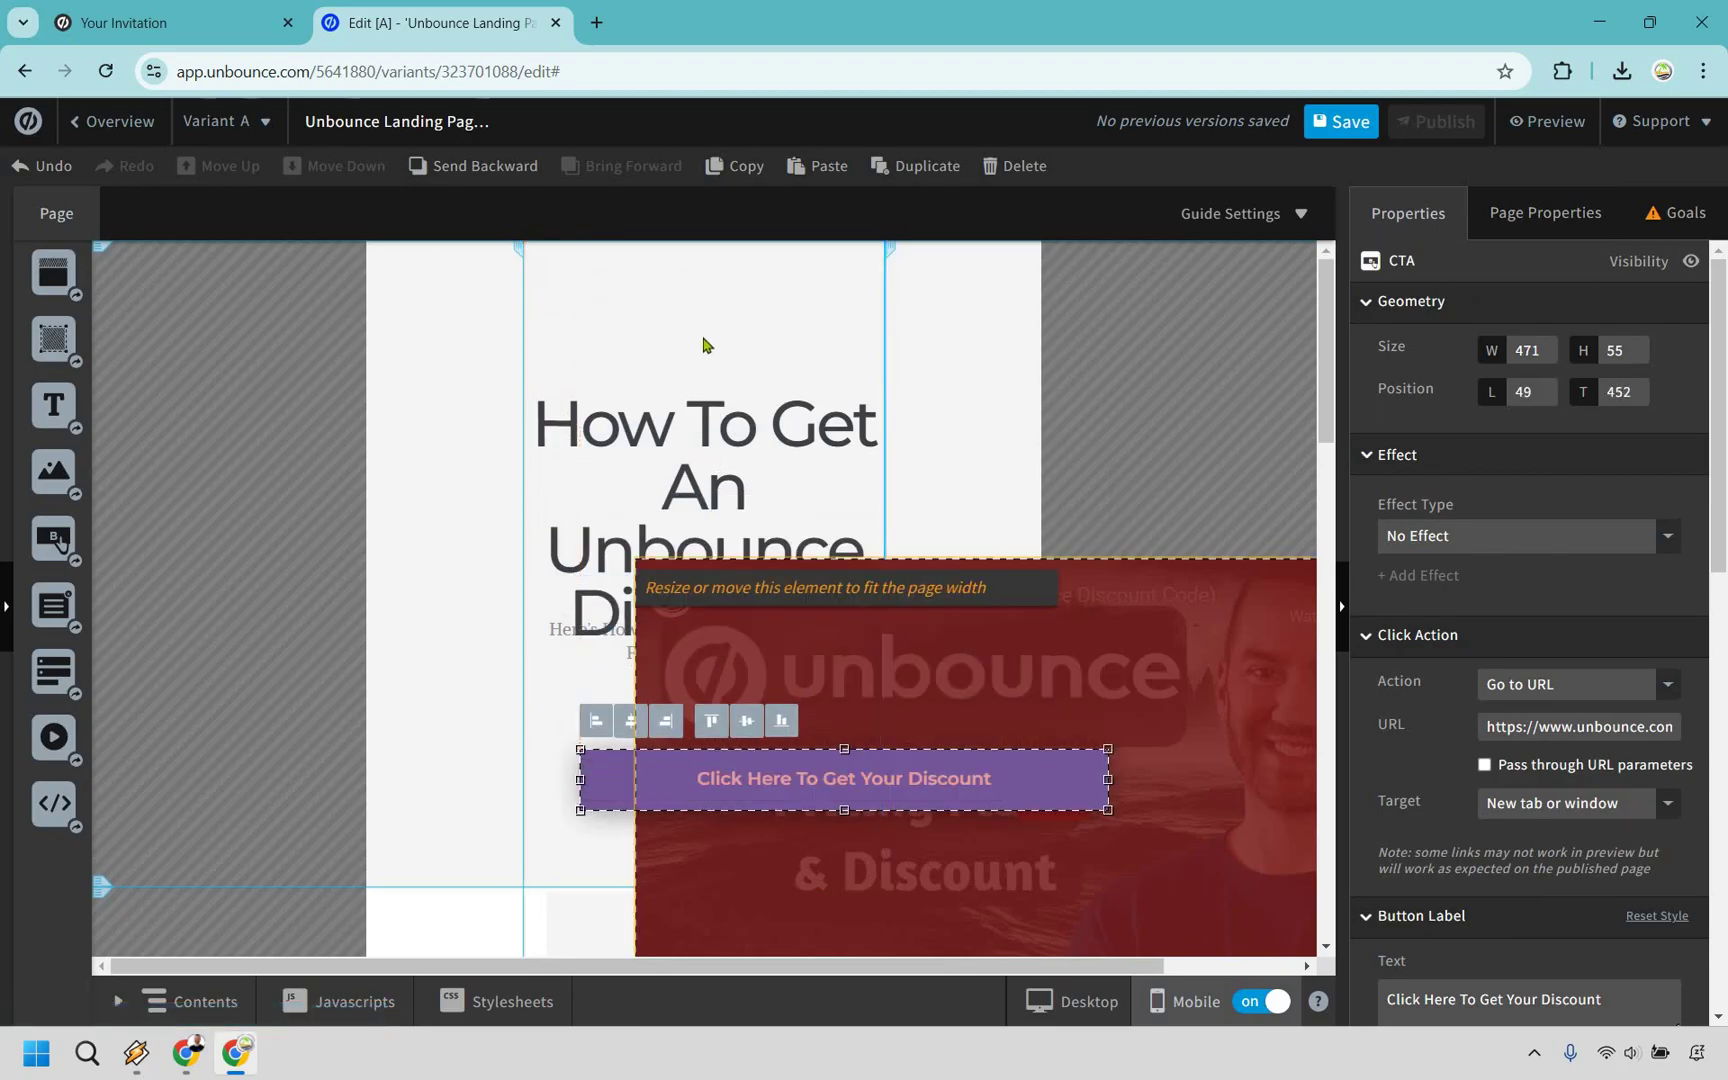
In the mobile layout, move the headline to the top of the cover section and place the intro text directly beneath it.
left_click(717, 310)
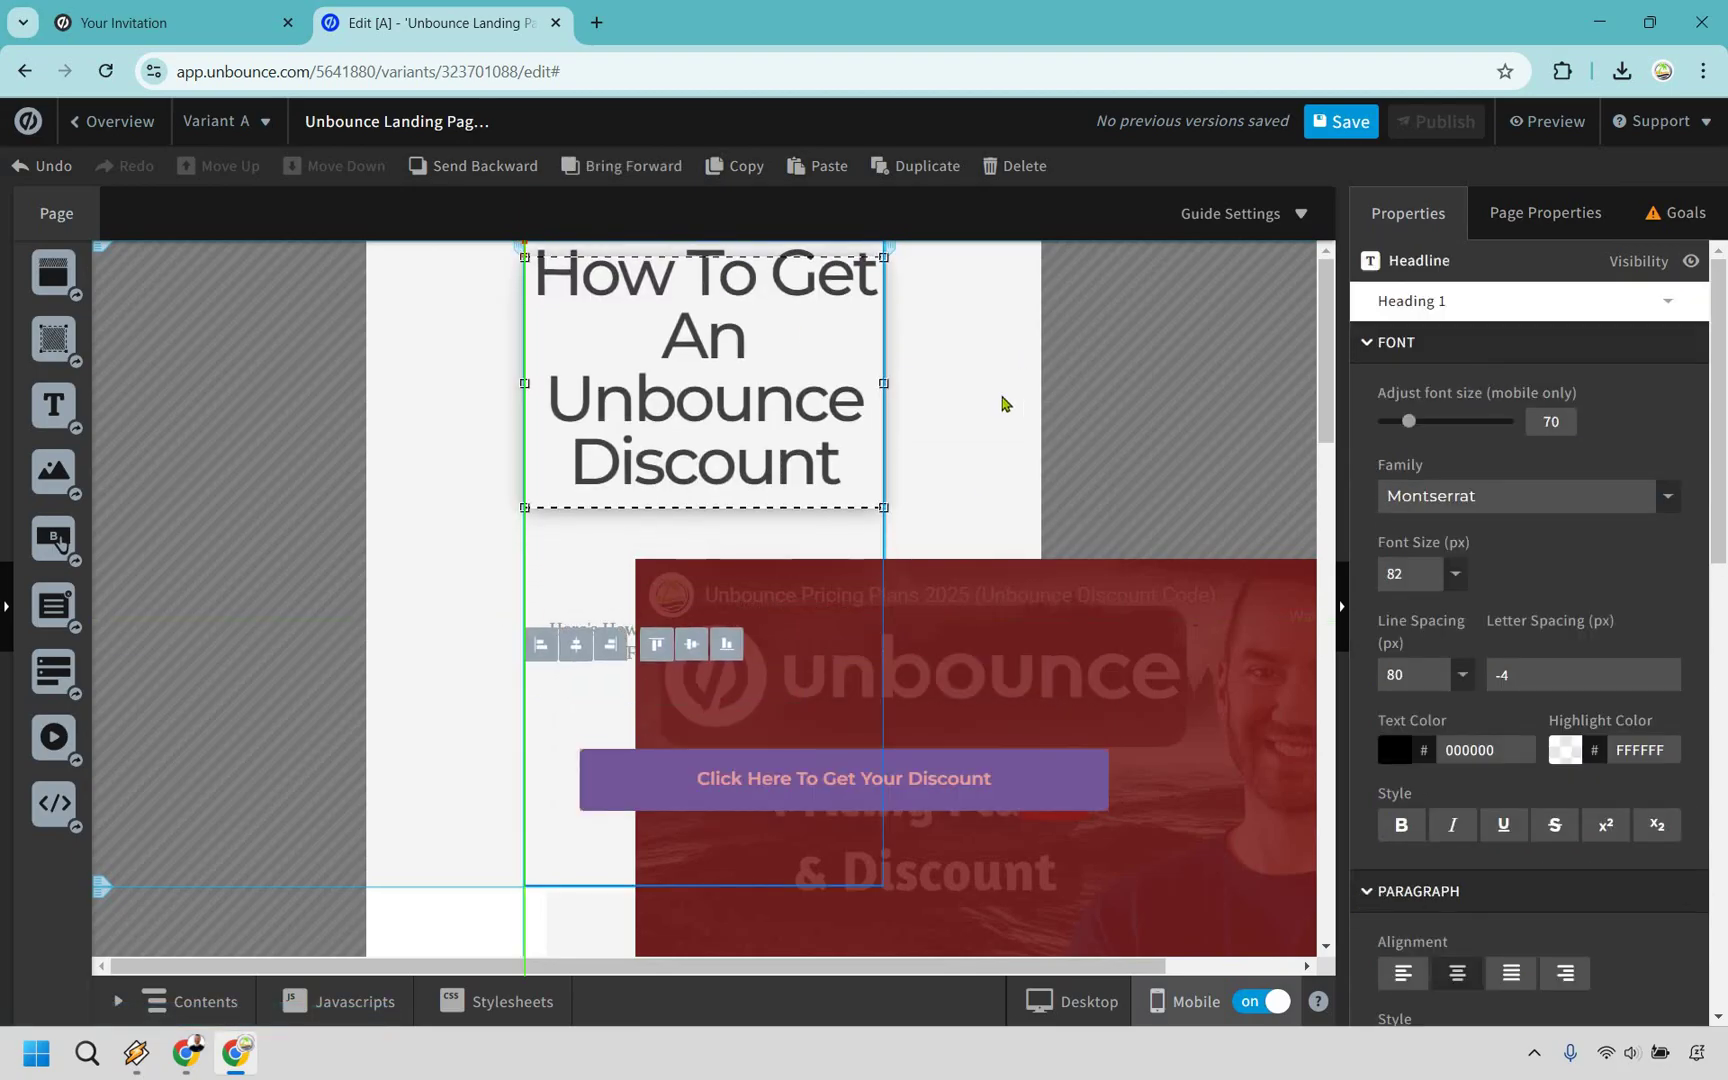
left_click(598, 600)
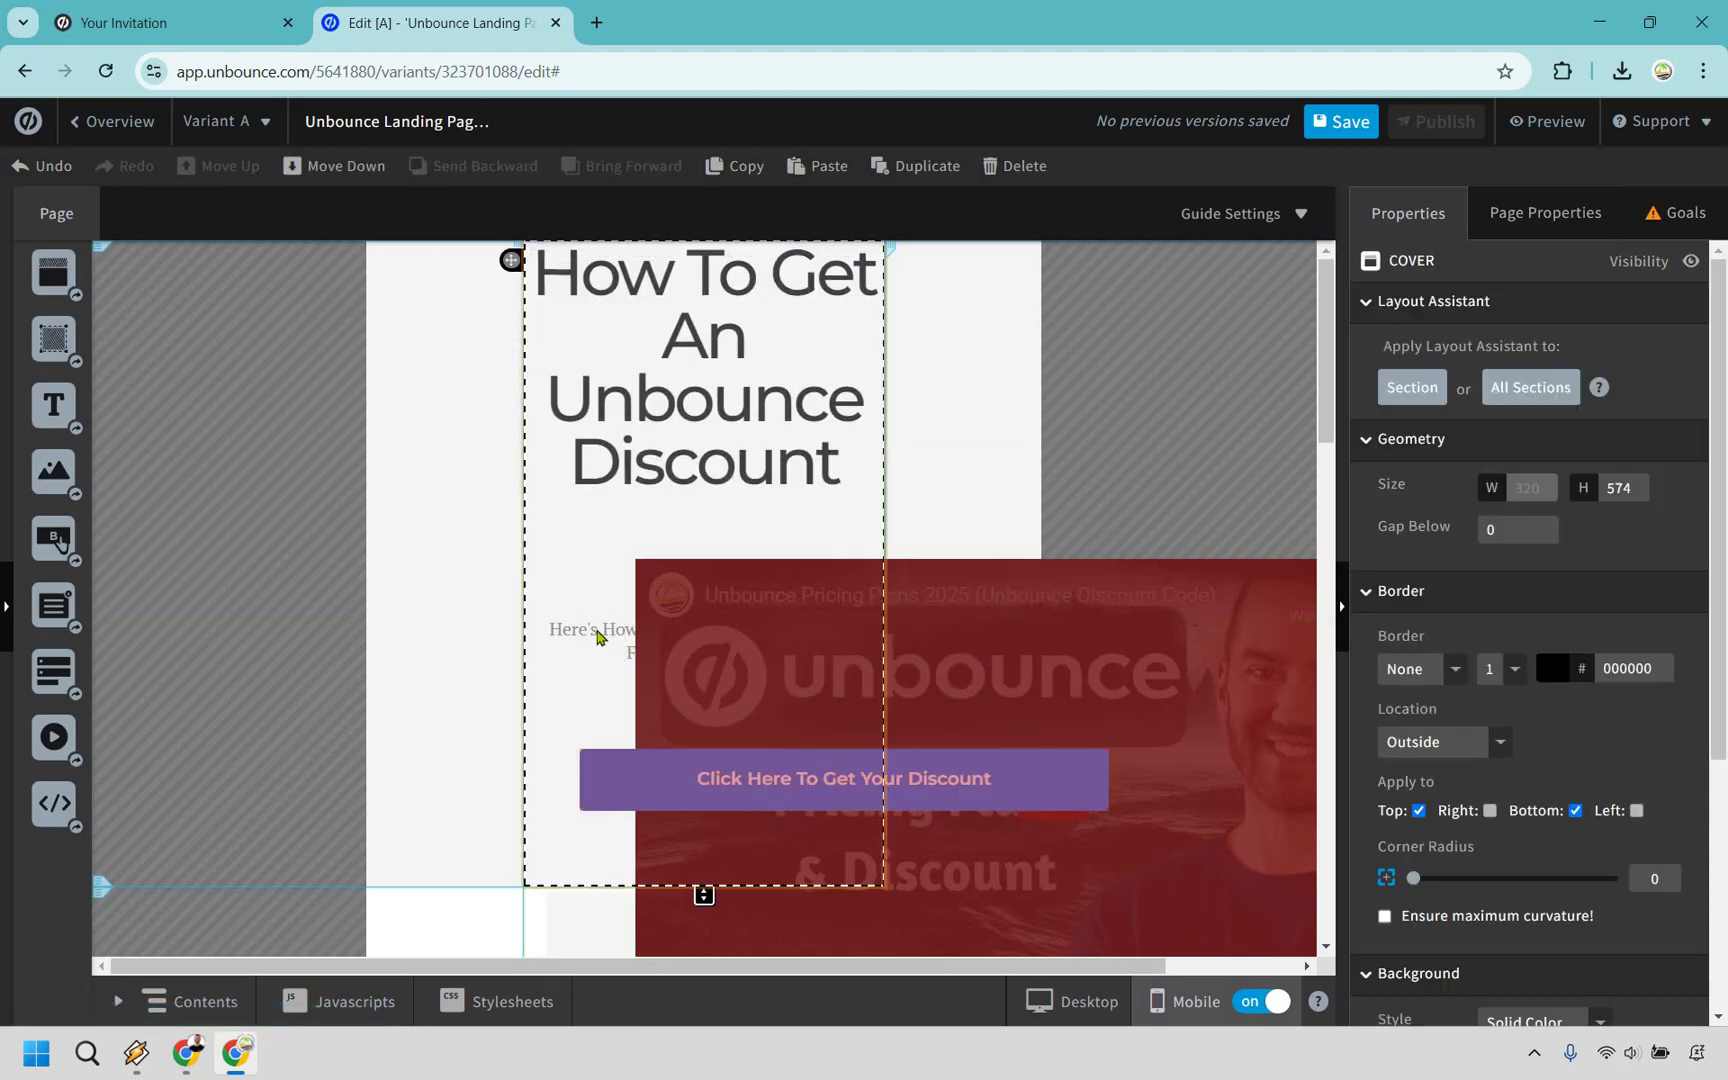
left_click(594, 530)
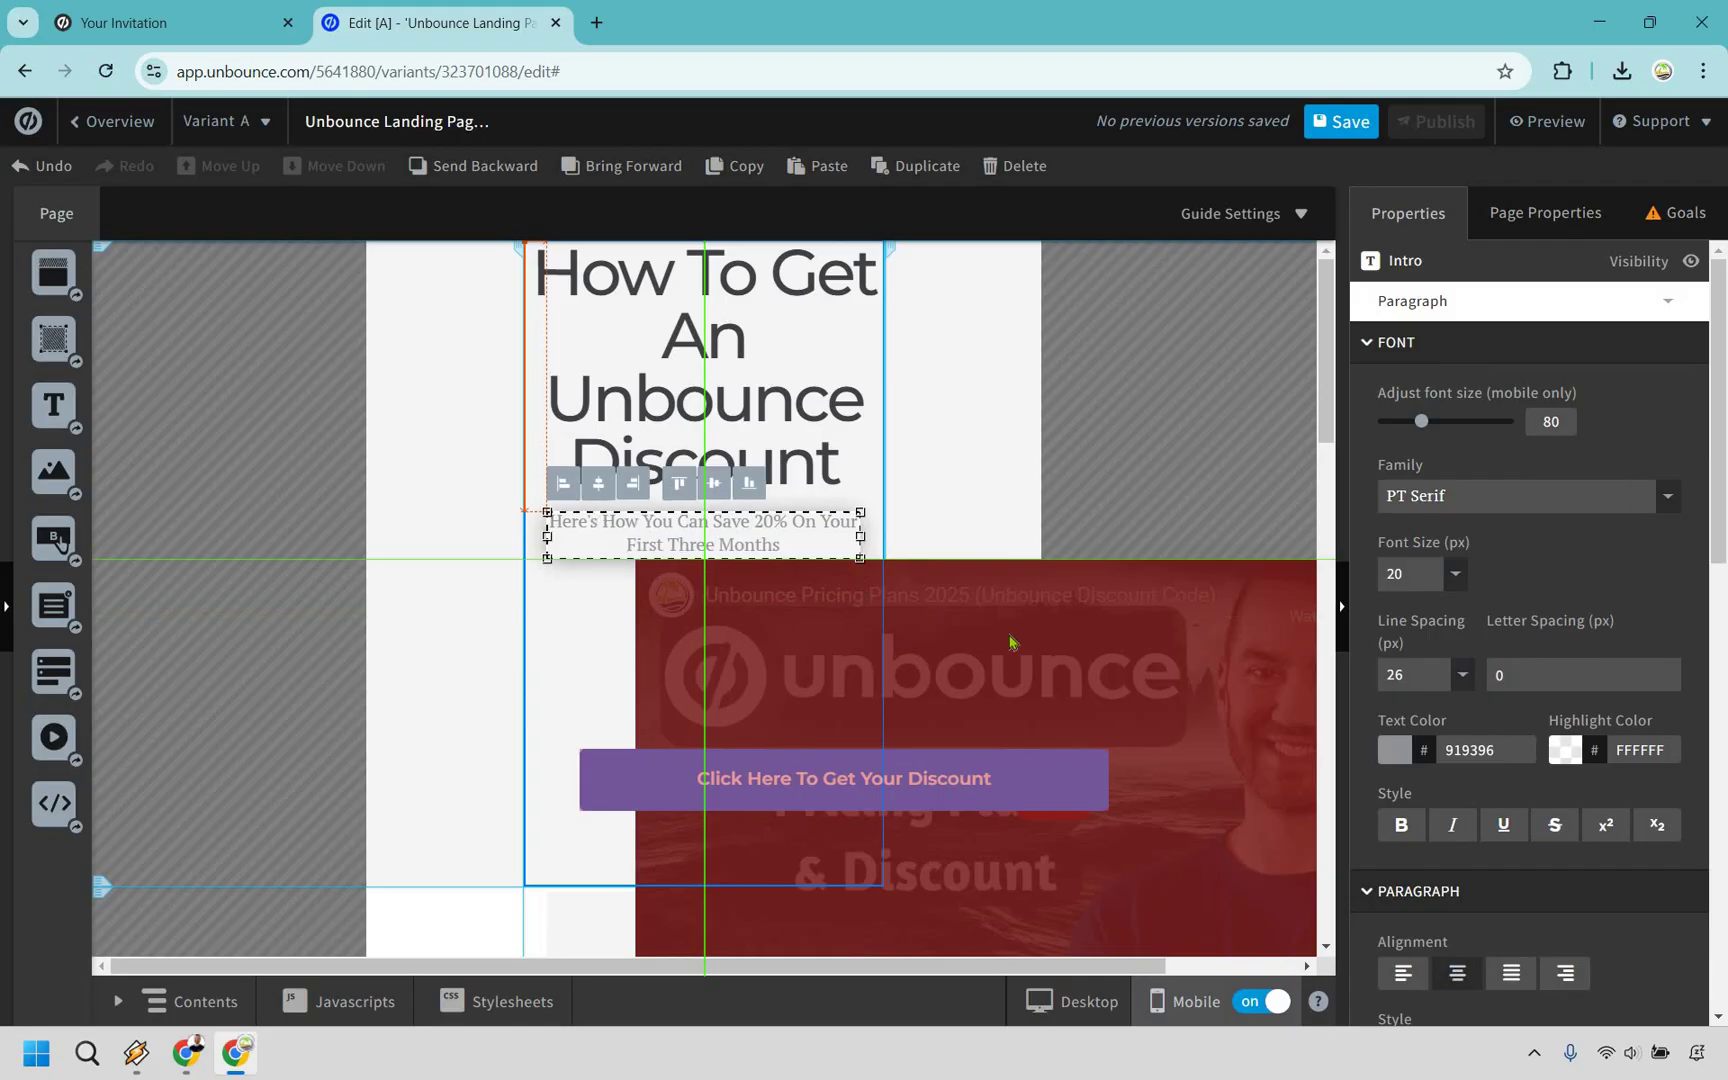
Shrink the mobile video to fit within the page width and centre it beneath the intro text.
left_click(638, 568)
left_click_drag(1024, 808, 549, 601)
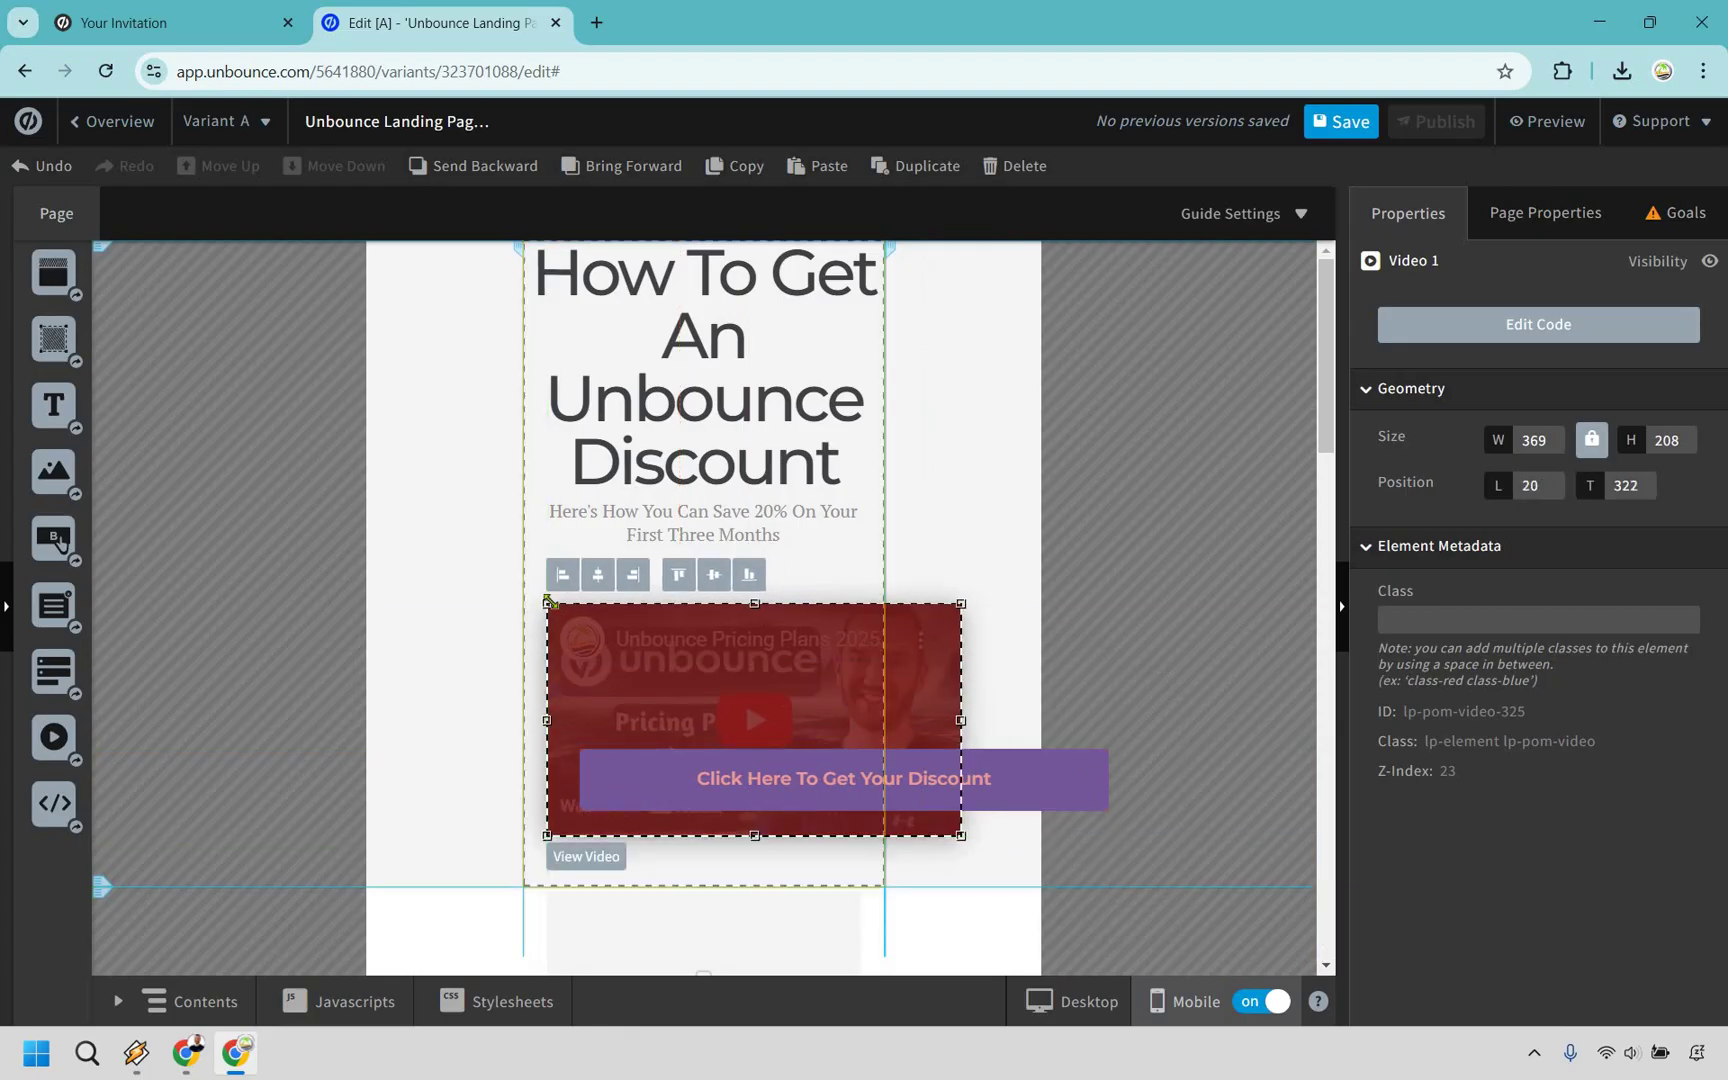
left_click_drag(697, 710, 829, 721)
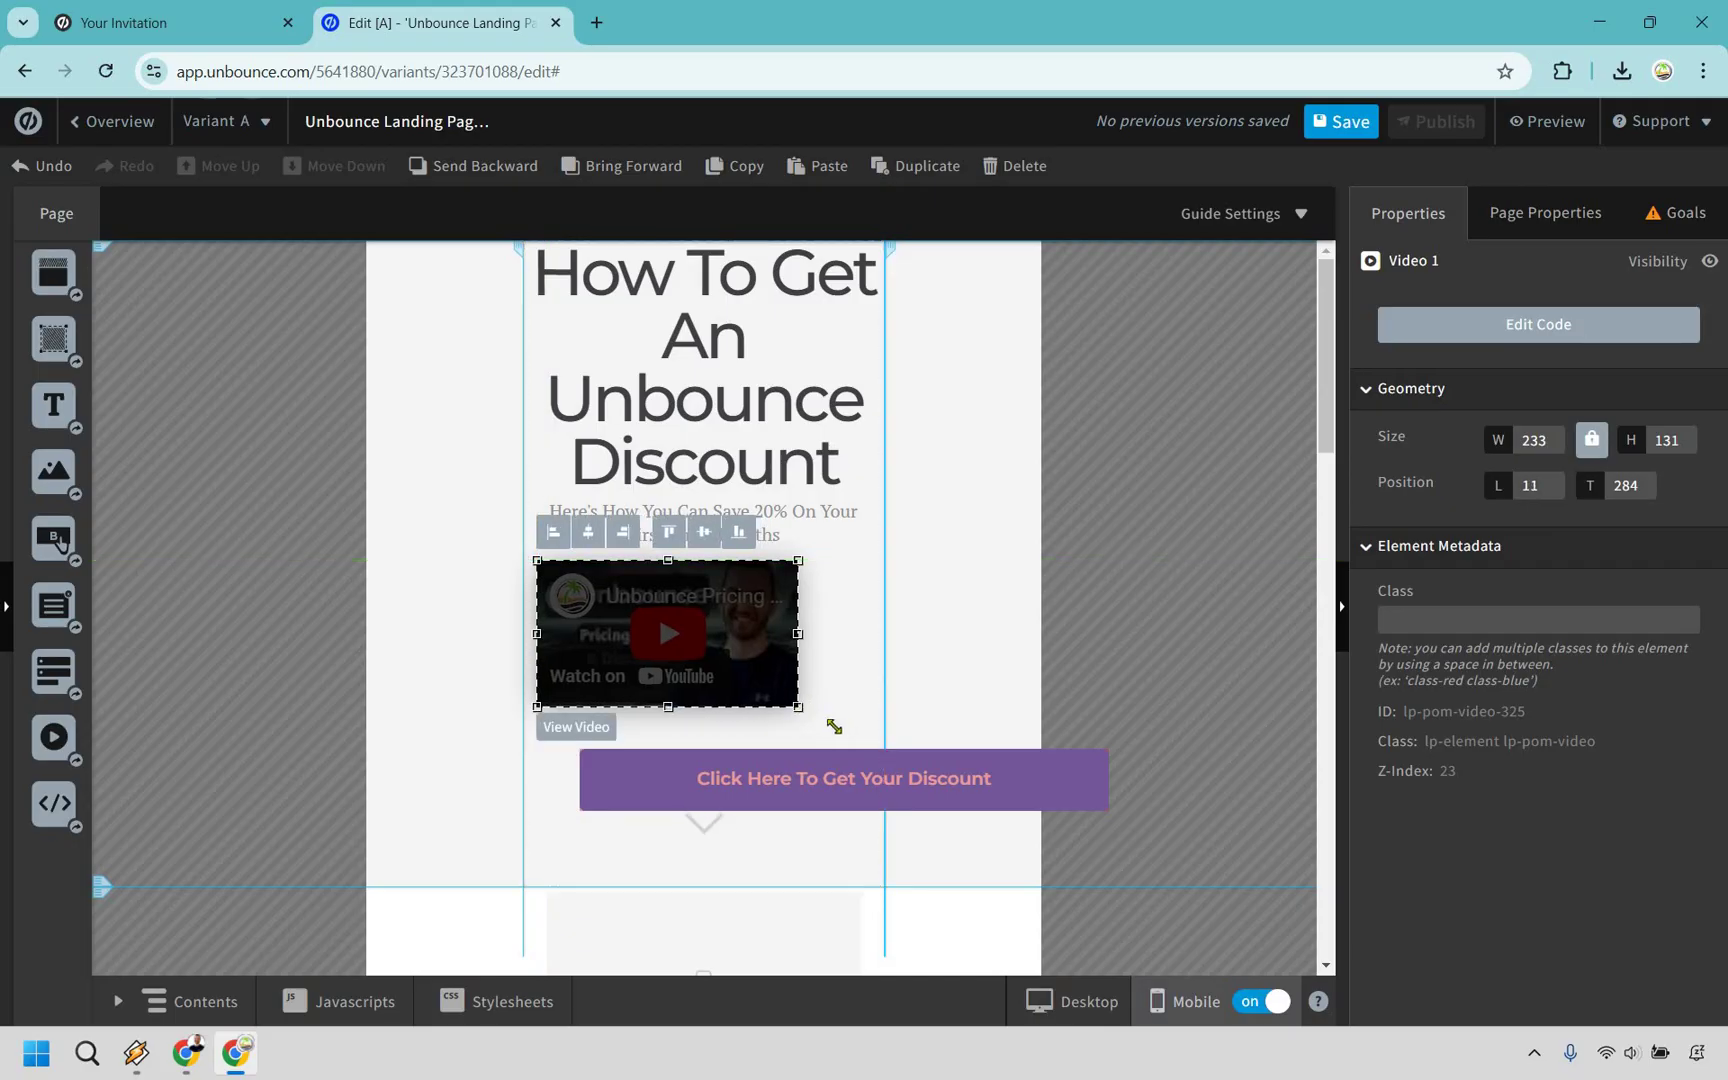
Narrow the "Click Here To Get Your Discount" button to the mobile page width and centre it below the video.
left_click(1104, 786)
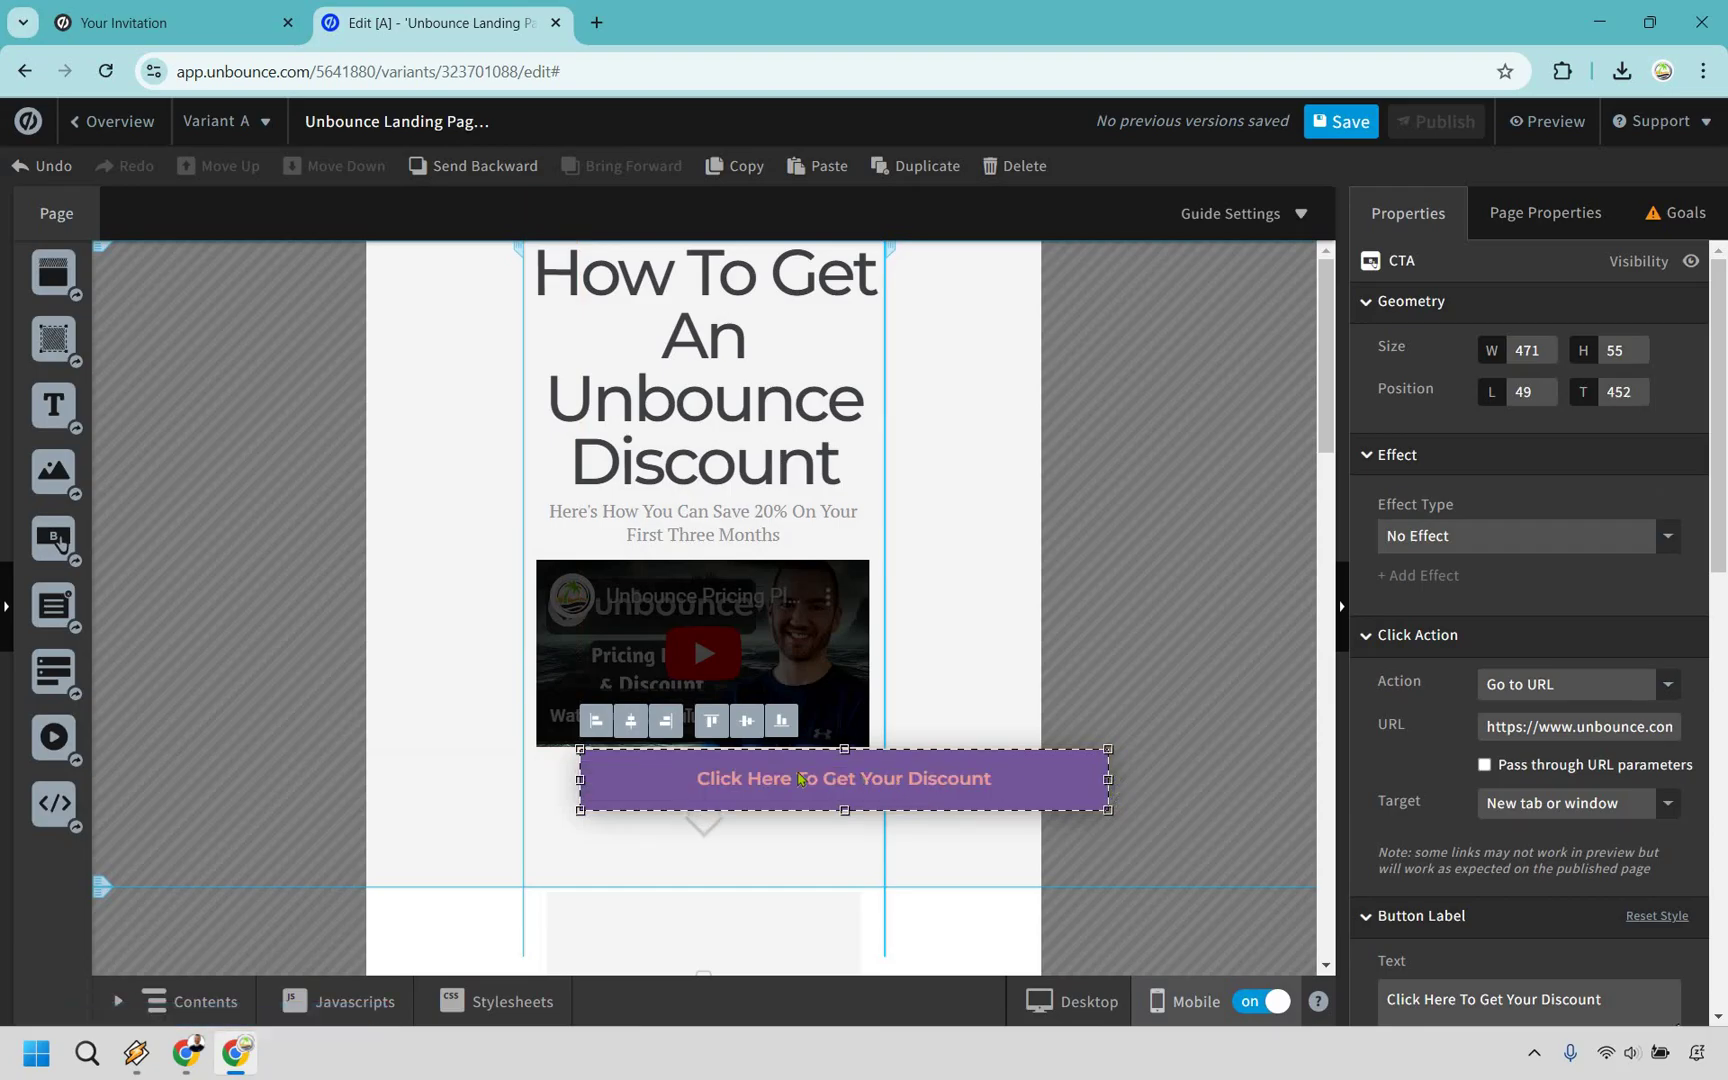
key("ctrl+z")
left_click_drag(776, 789, 746, 817)
left_click(895, 451)
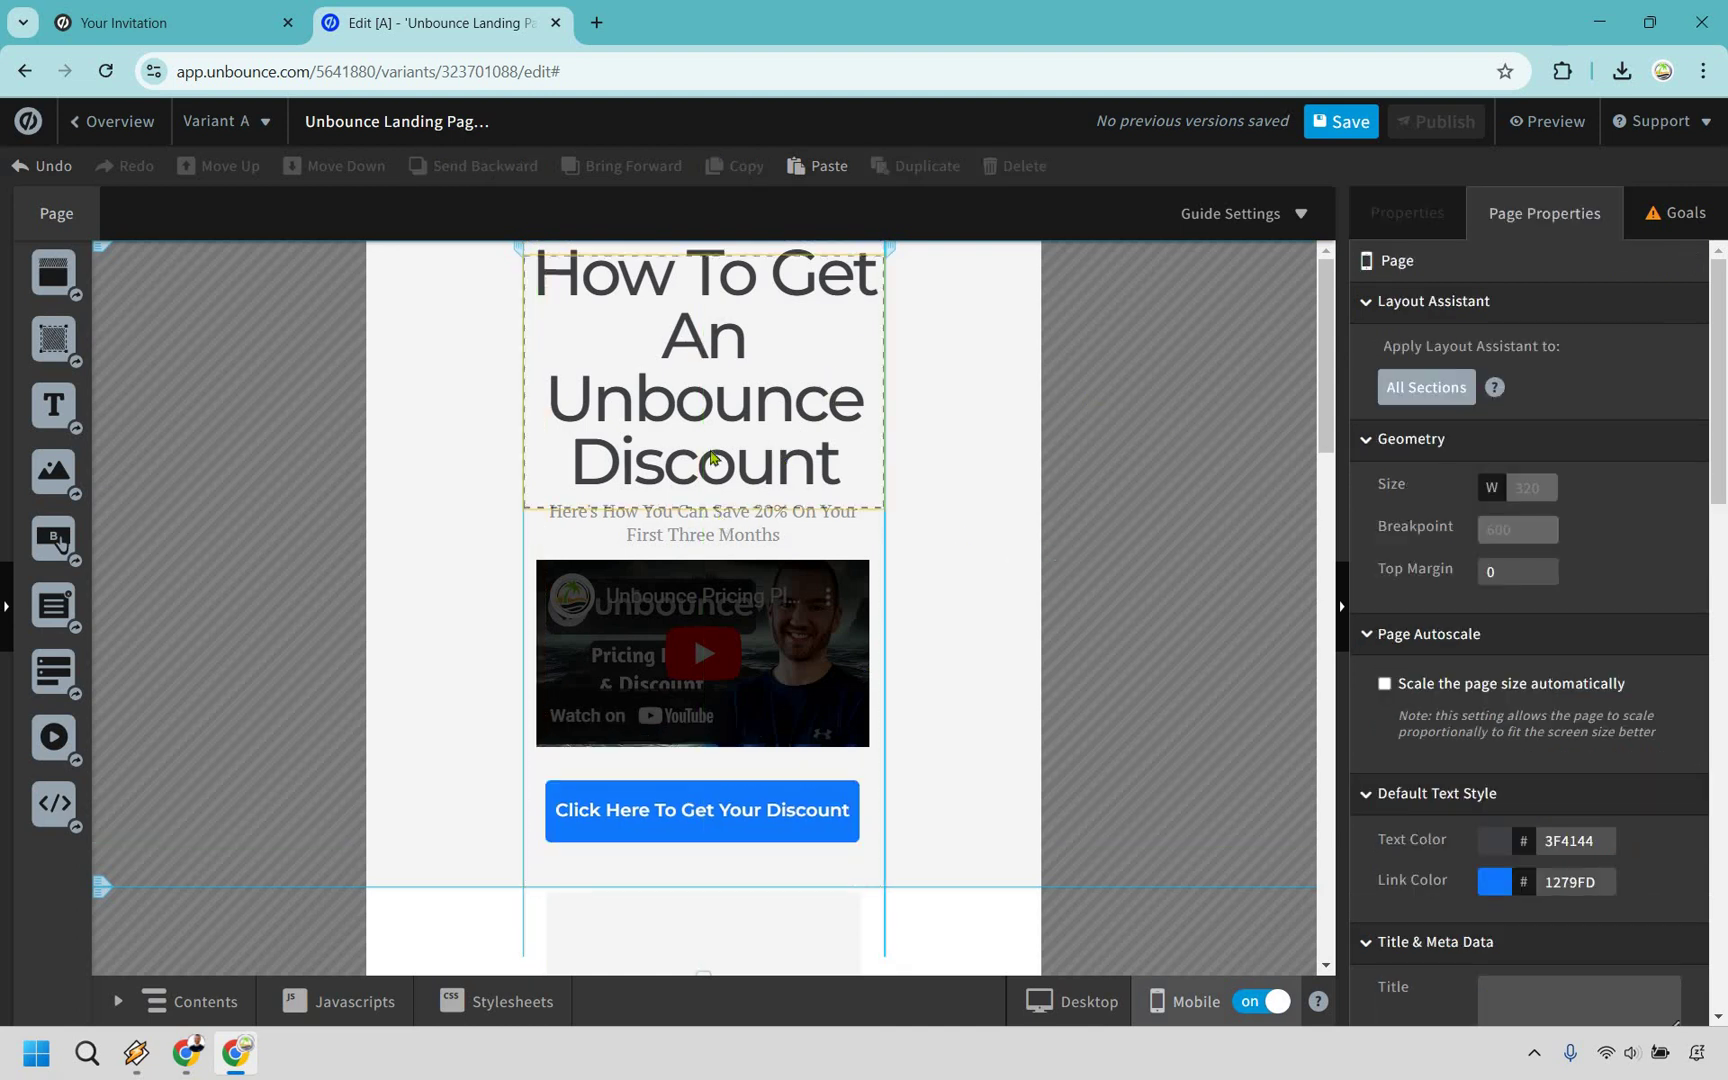
left_click(724, 342)
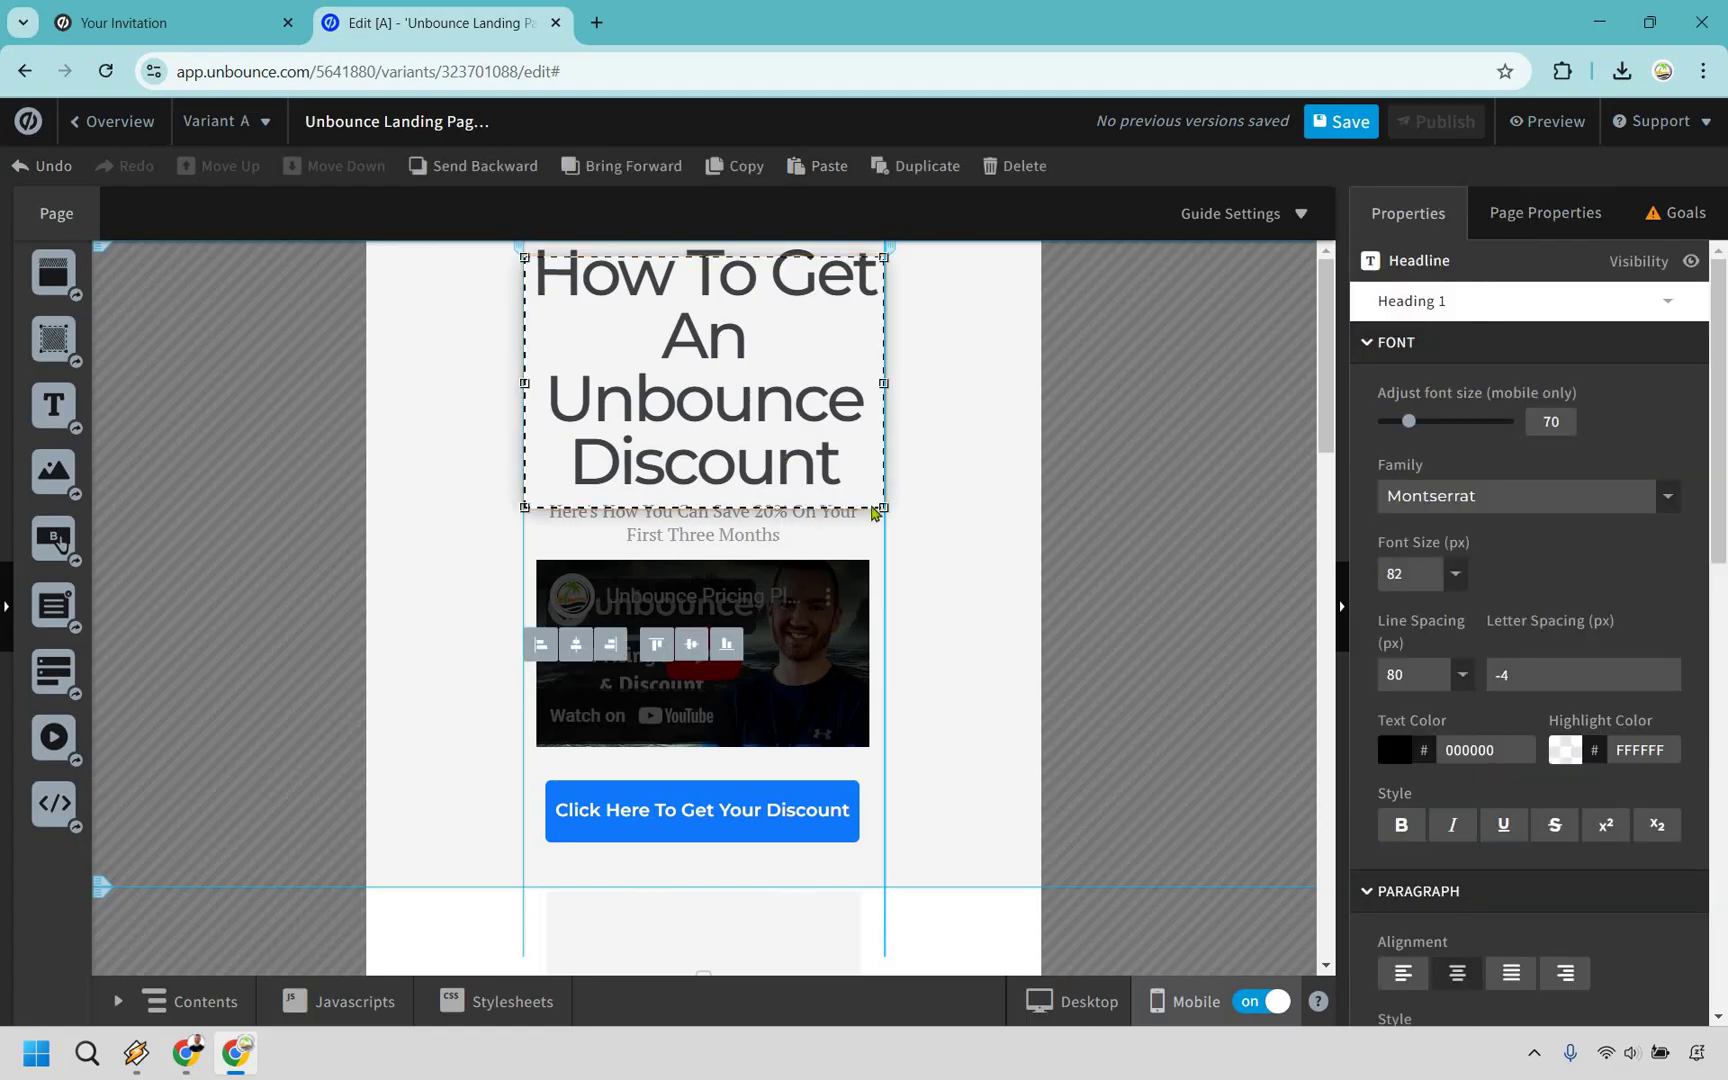
left_click(964, 474)
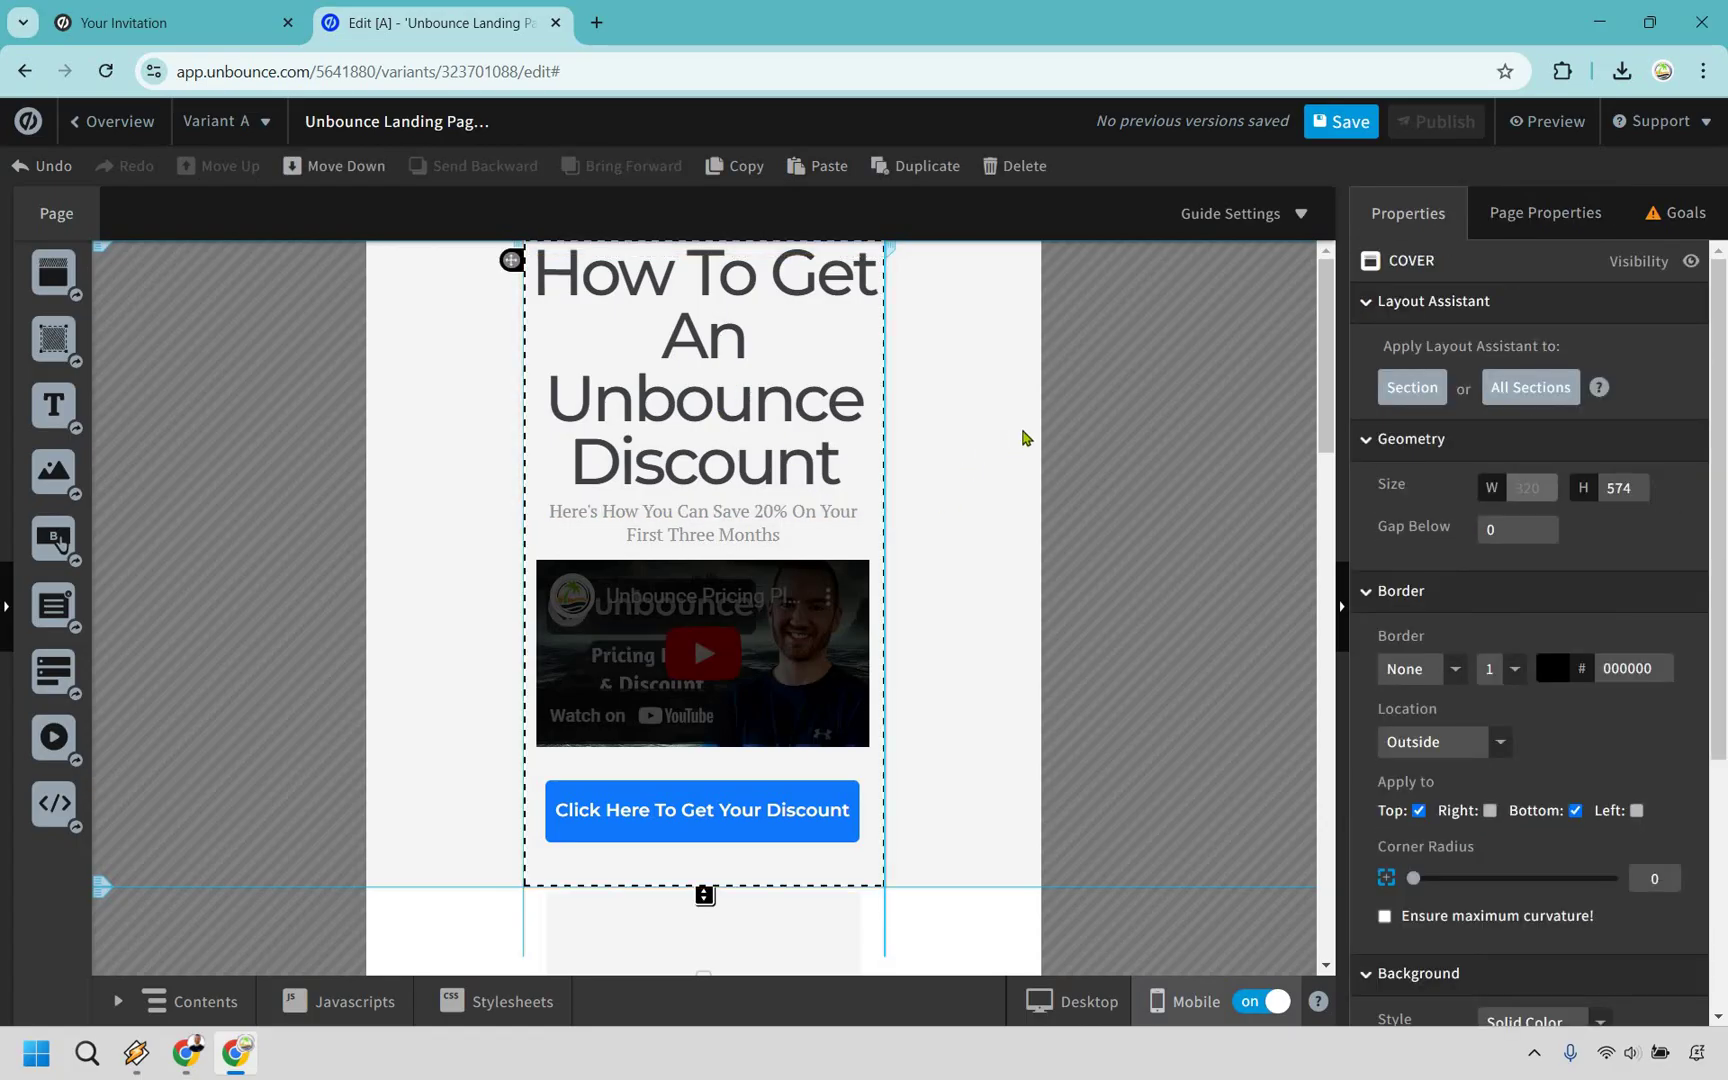
Narrow the mobile "Click Here To Get Started Today" button to 301 wide and position it at left 9, top 277.
scroll(800, 492, "down", 3)
scroll(800, 492, "down", 10)
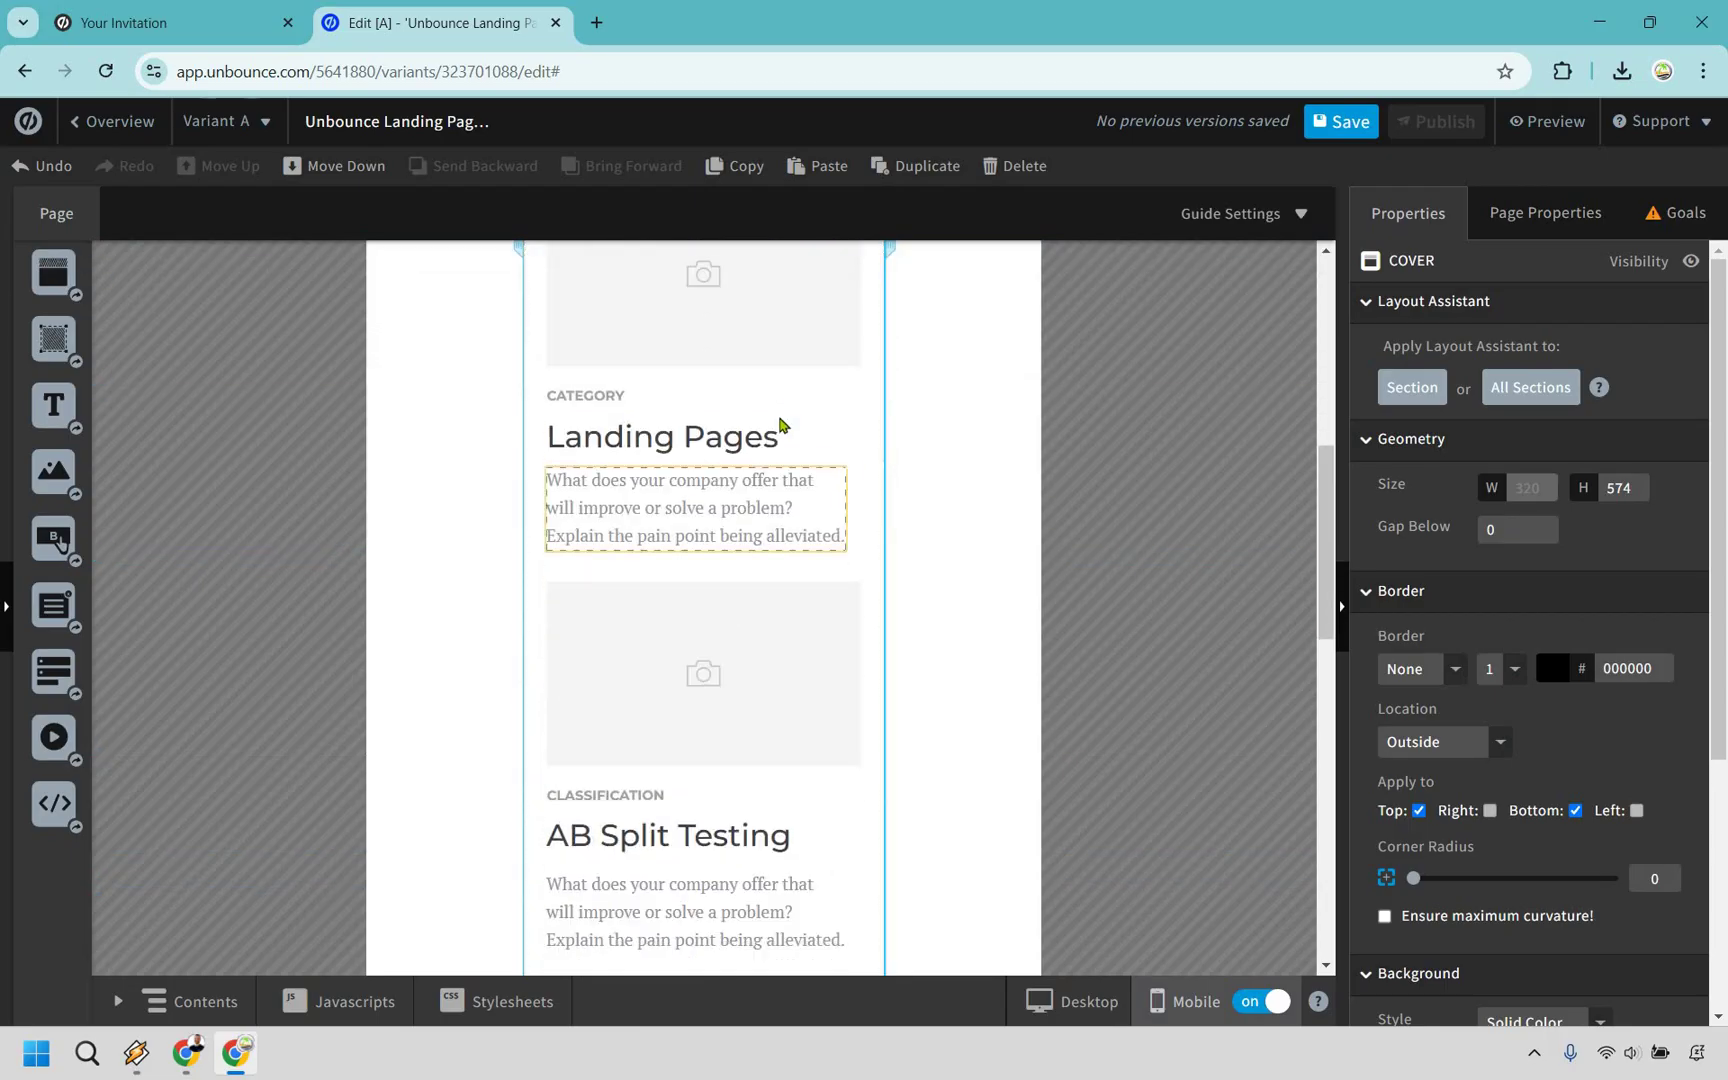
scroll(866, 598, "down", 3)
left_click(1068, 704)
left_click_drag(1125, 702, 937, 702)
left_click_drag(781, 658, 927, 633)
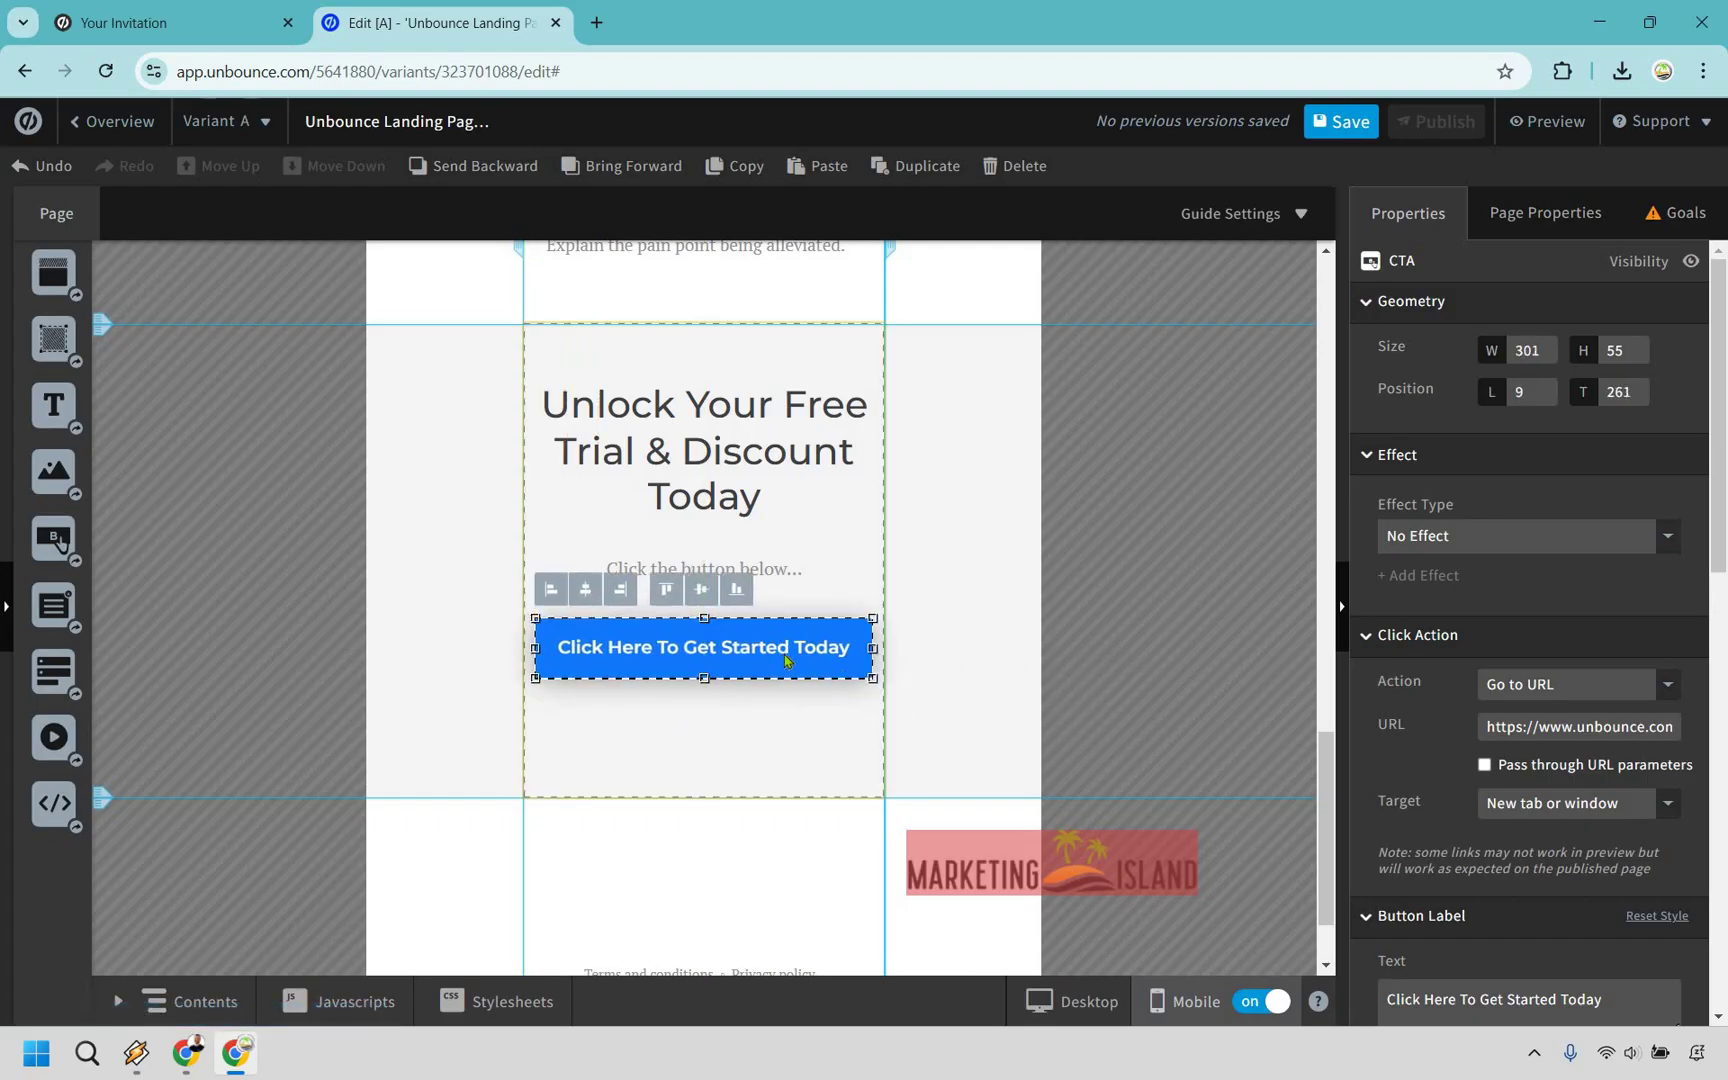
left_click_drag(783, 645, 783, 661)
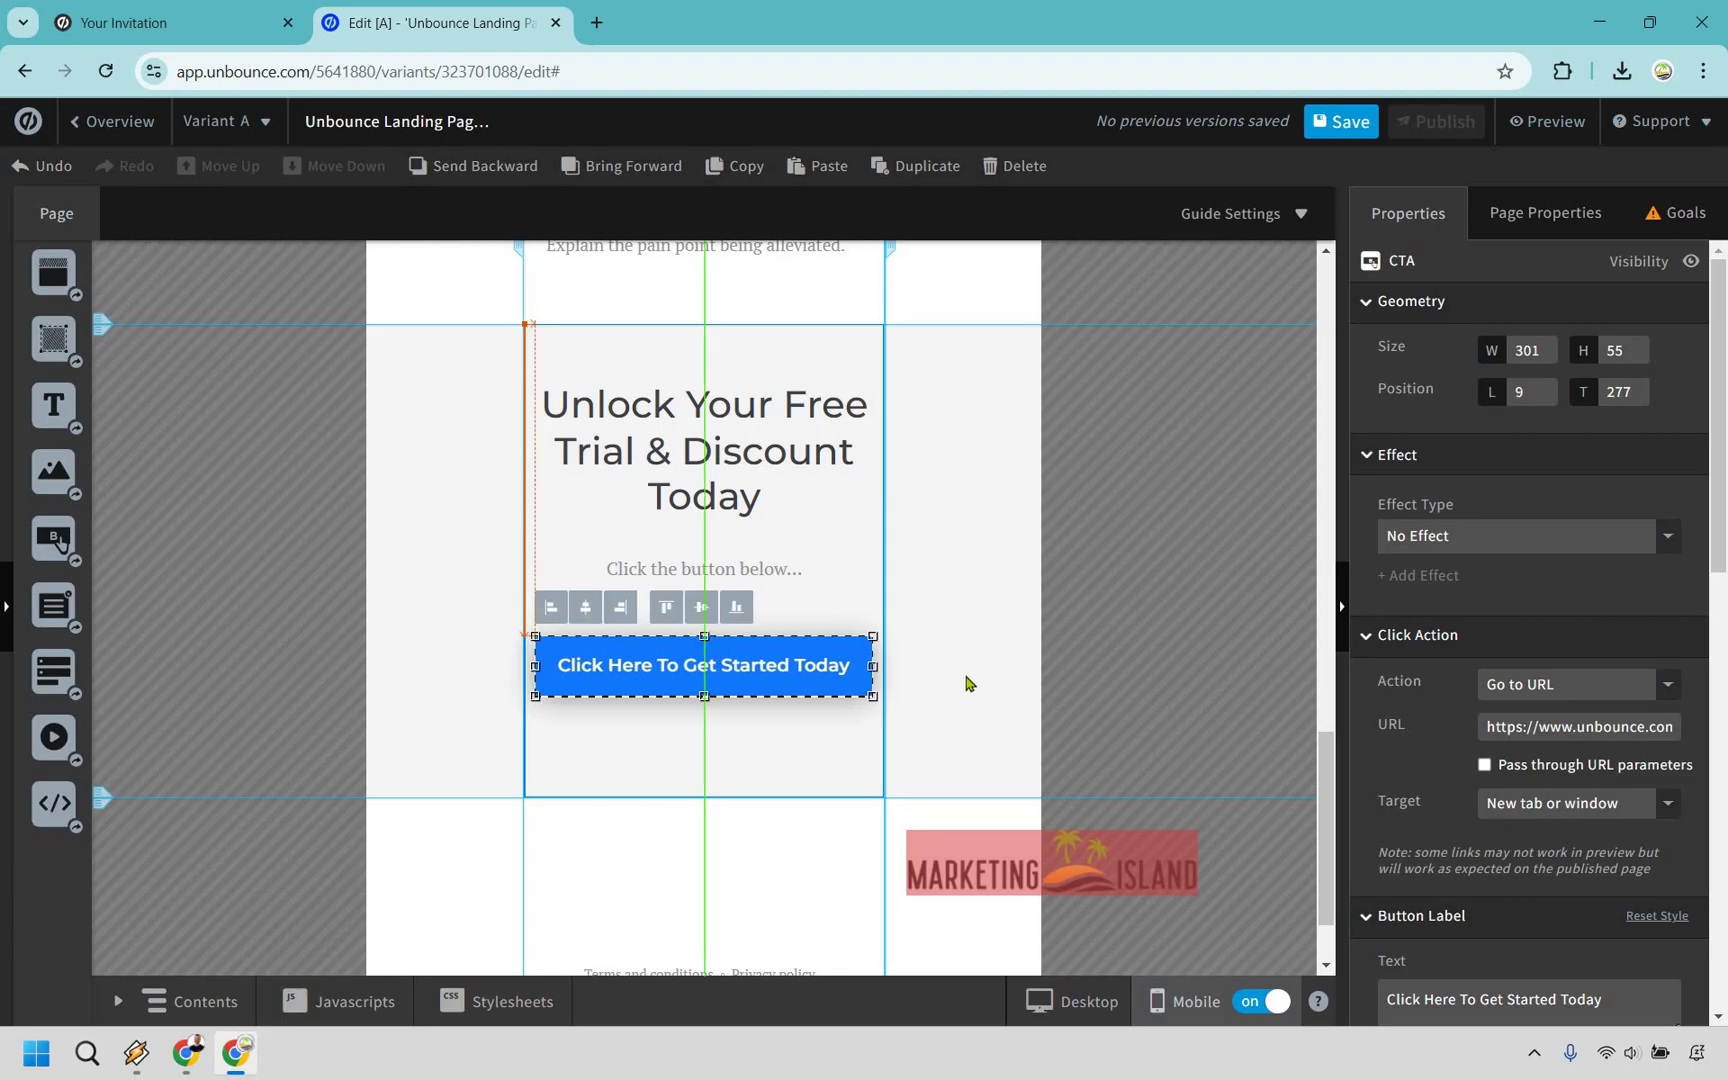
Move the Marketing Island logo to left 26, top 50 in the mobile footer and bring the footer text slightly closer beneath it.
left_click(899, 744)
scroll(680, 770, "down", 1)
left_click_drag(1000, 745, 648, 769)
left_click(742, 866)
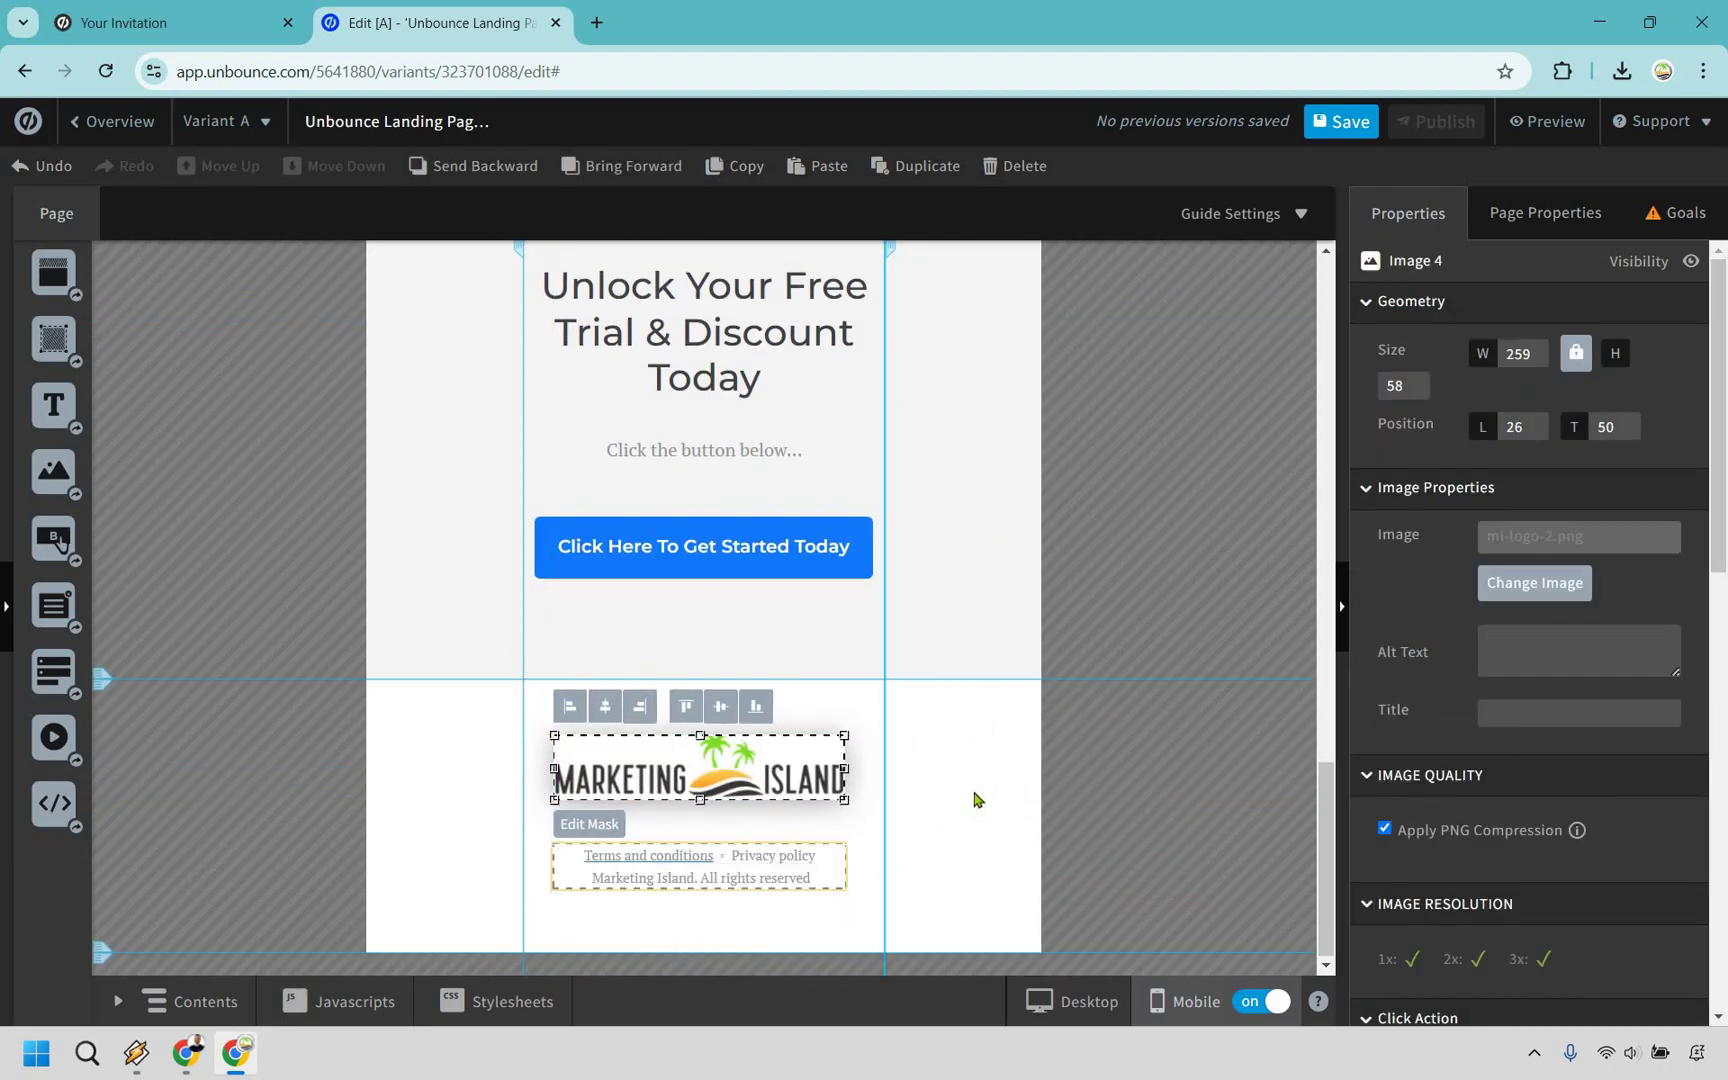
key("Escape")
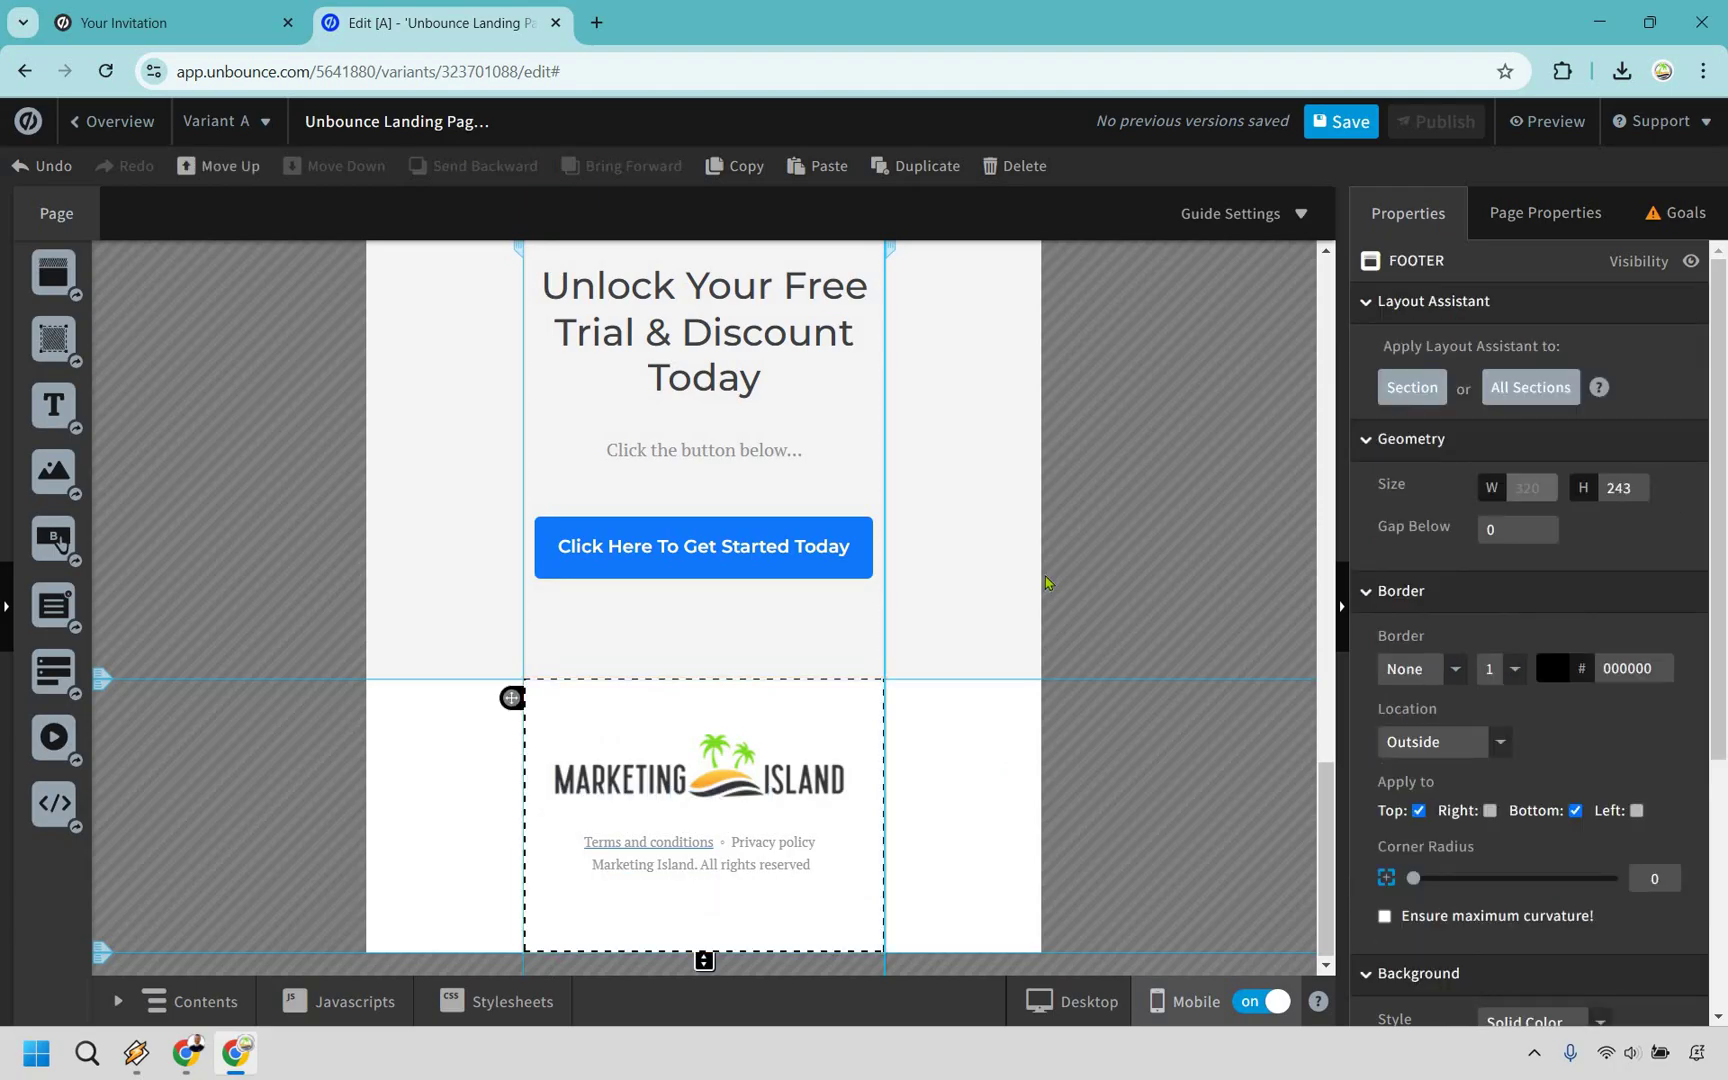
Return to the desktop layout and save the page.
scroll(1046, 581, "up", 20)
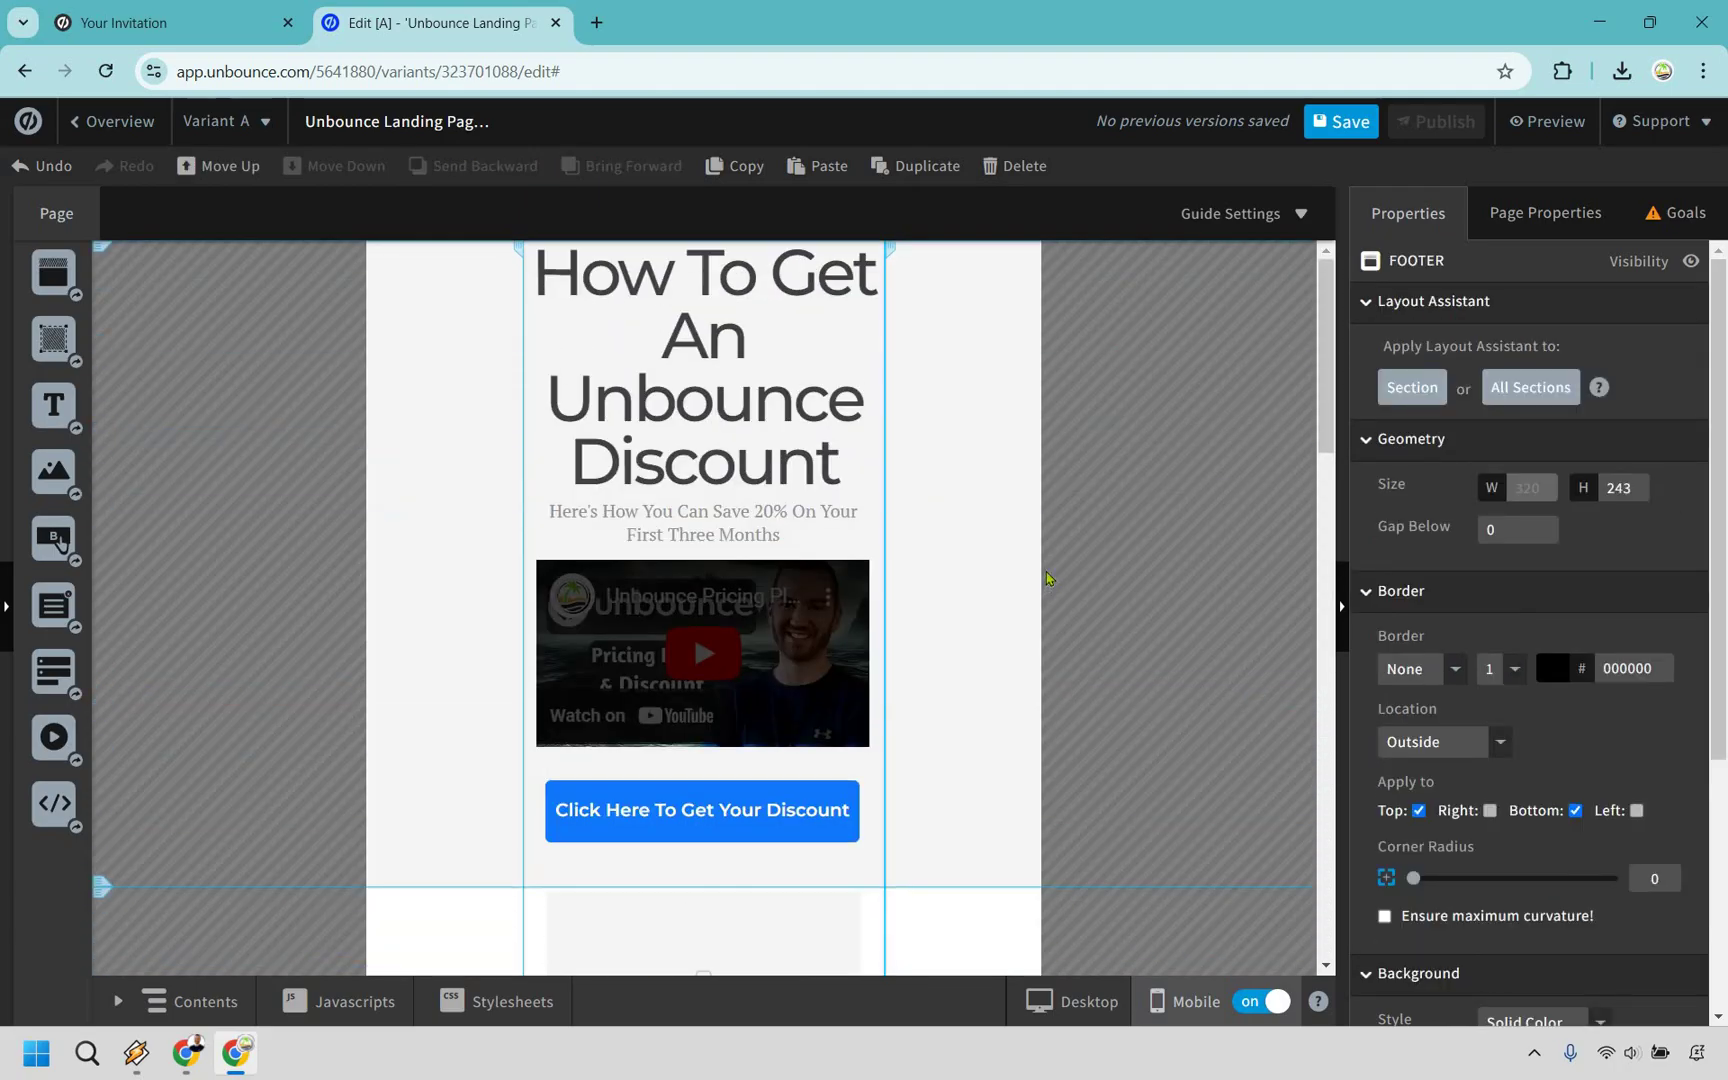
left_click(1081, 1012)
left_click(1337, 124)
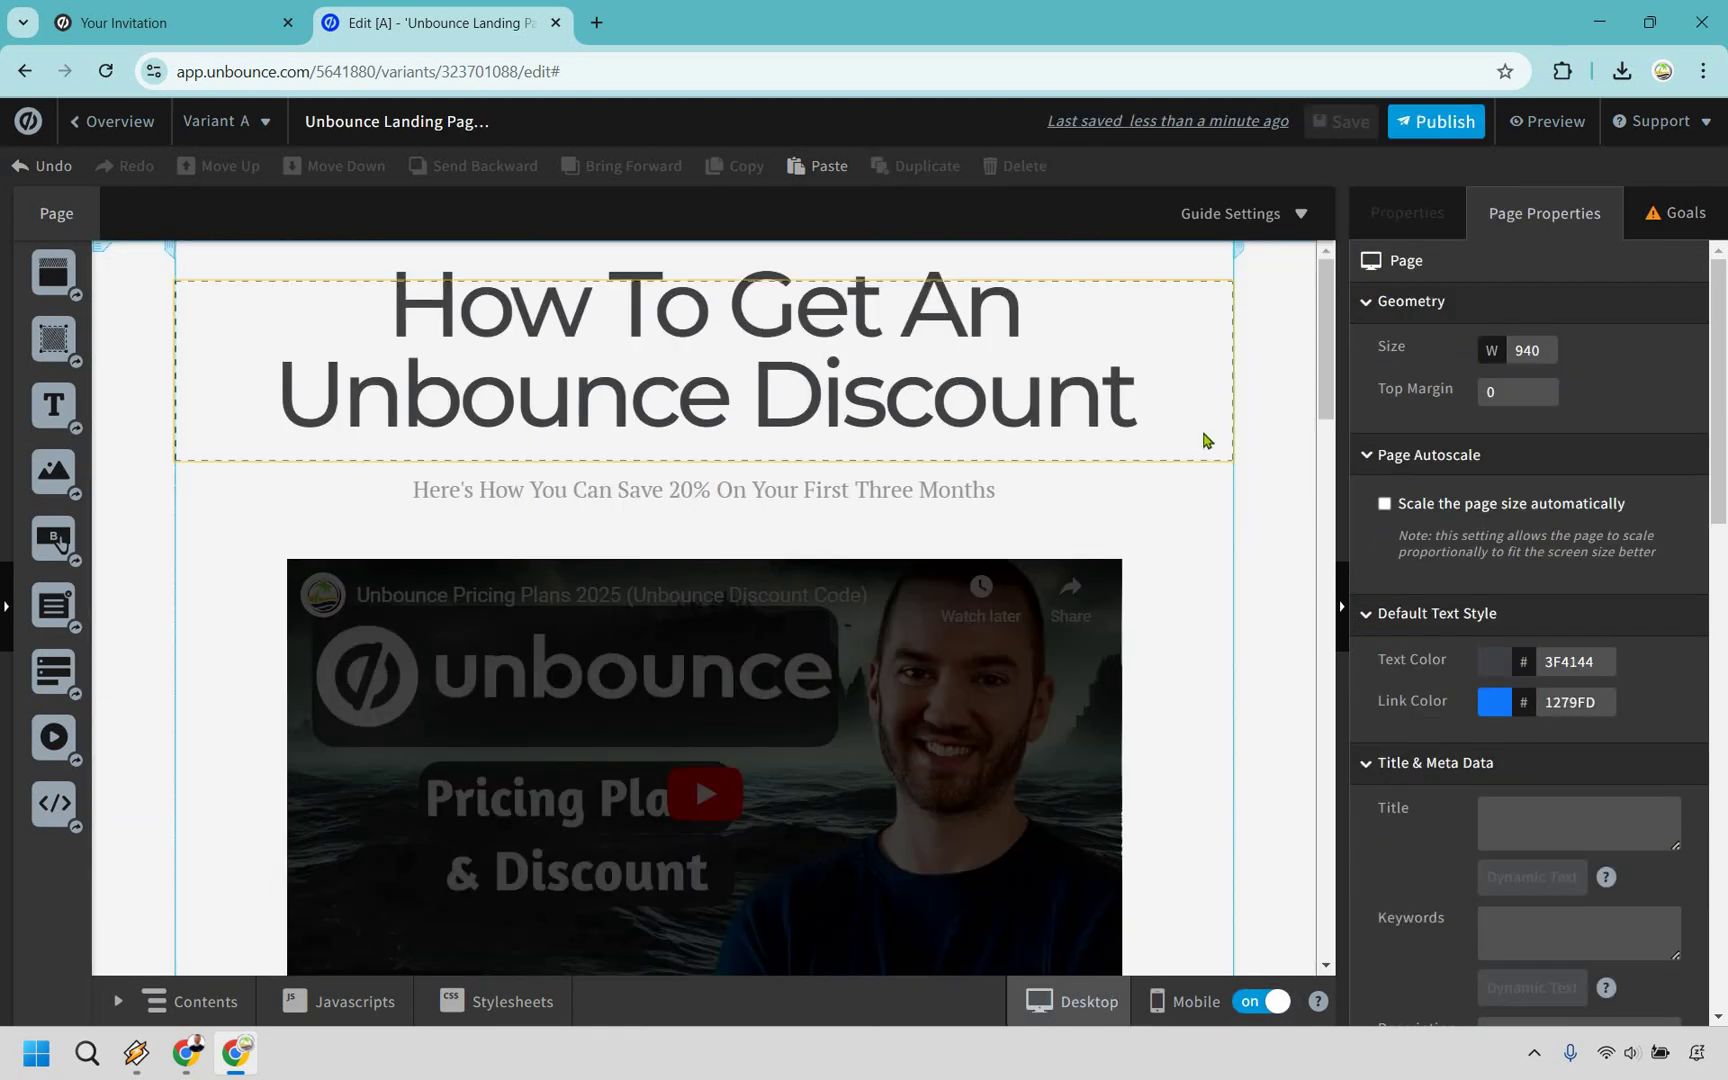
Review the desktop layout from the headline and video through the benefits to the closing call to action and footer.
scroll(1204, 440, "down", 7)
scroll(741, 428, "up", 7)
scroll(1120, 432, "down", 3)
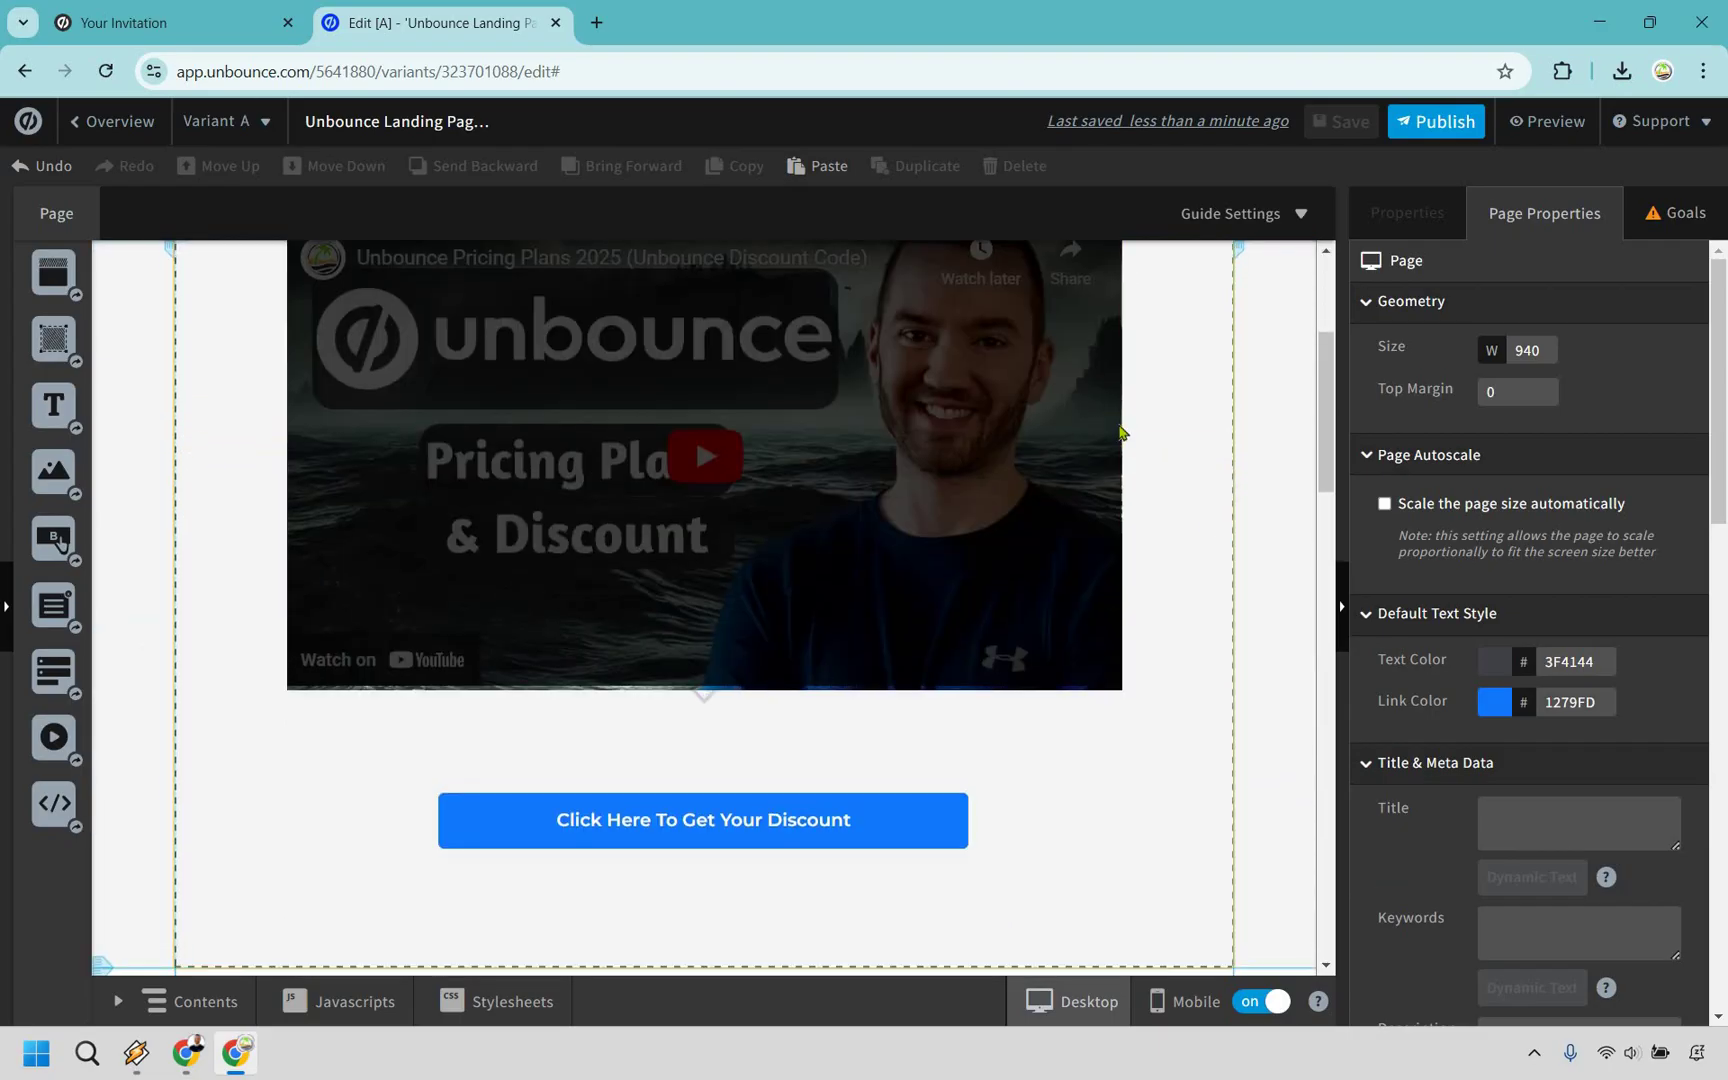
scroll(980, 413, "down", 7)
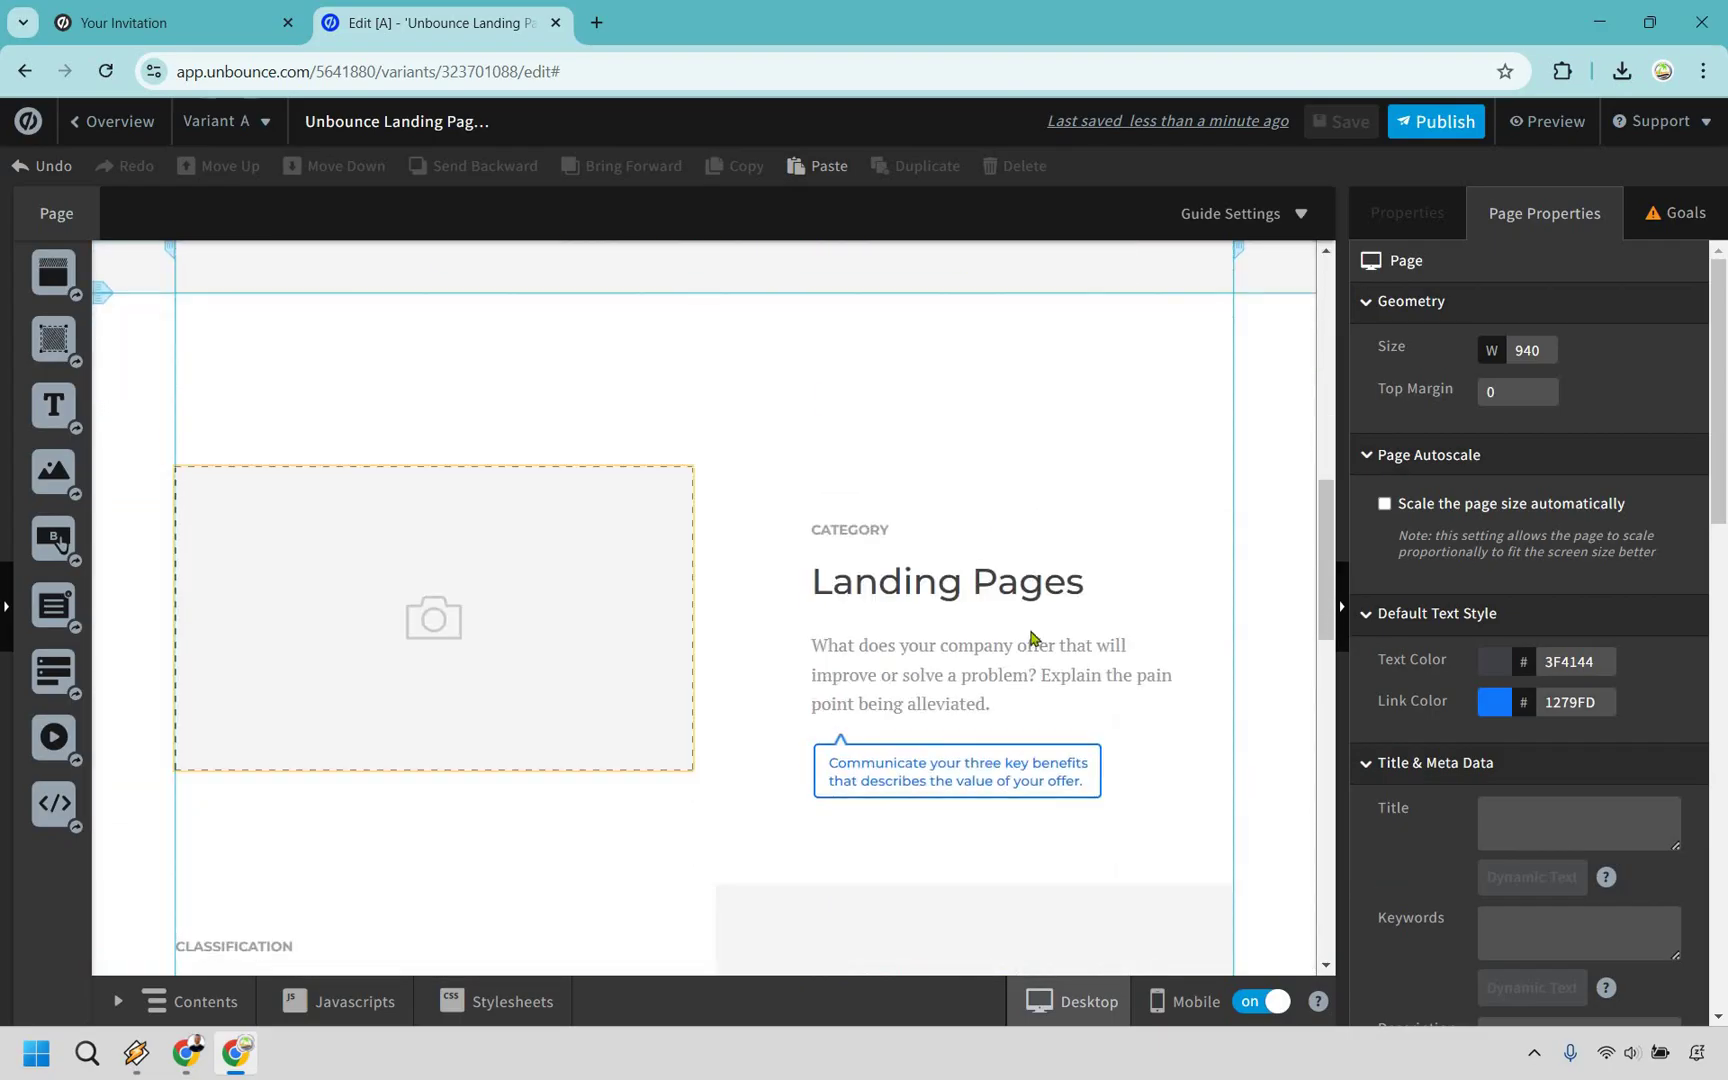
scroll(1033, 637, "down", 12)
scroll(1022, 420, "down", 5)
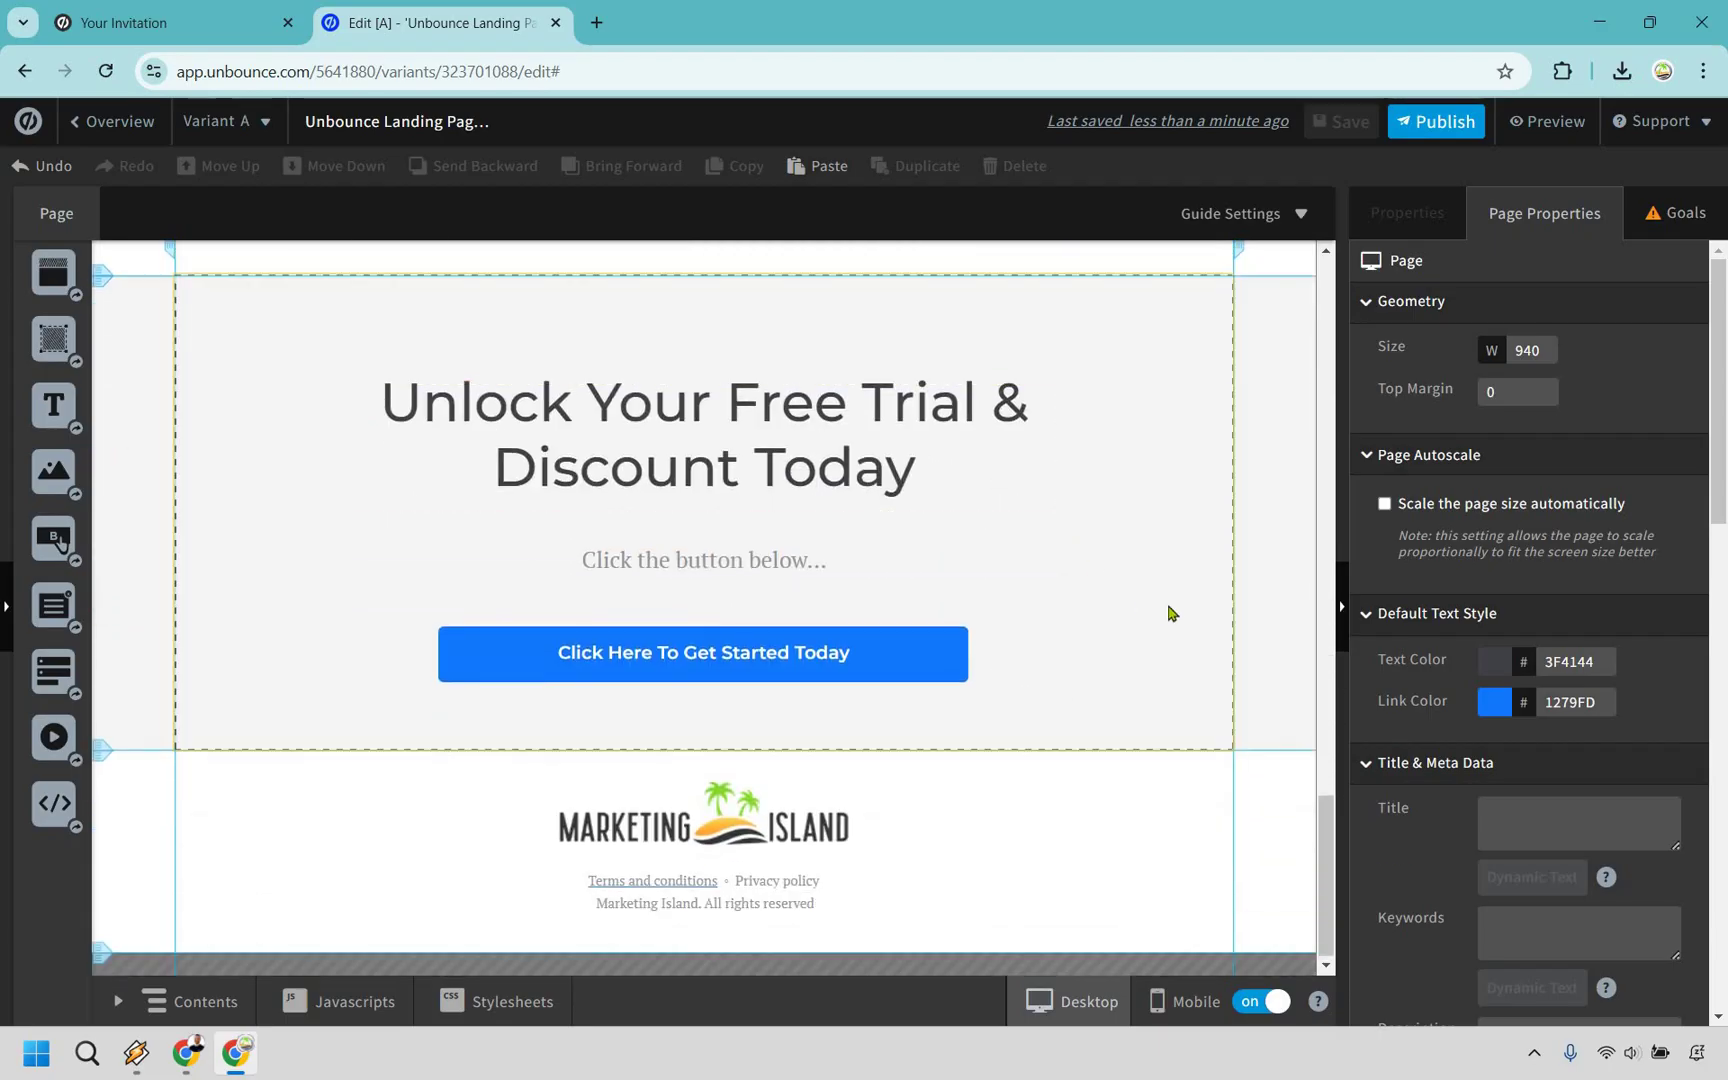
scroll(1167, 610, "up", 20)
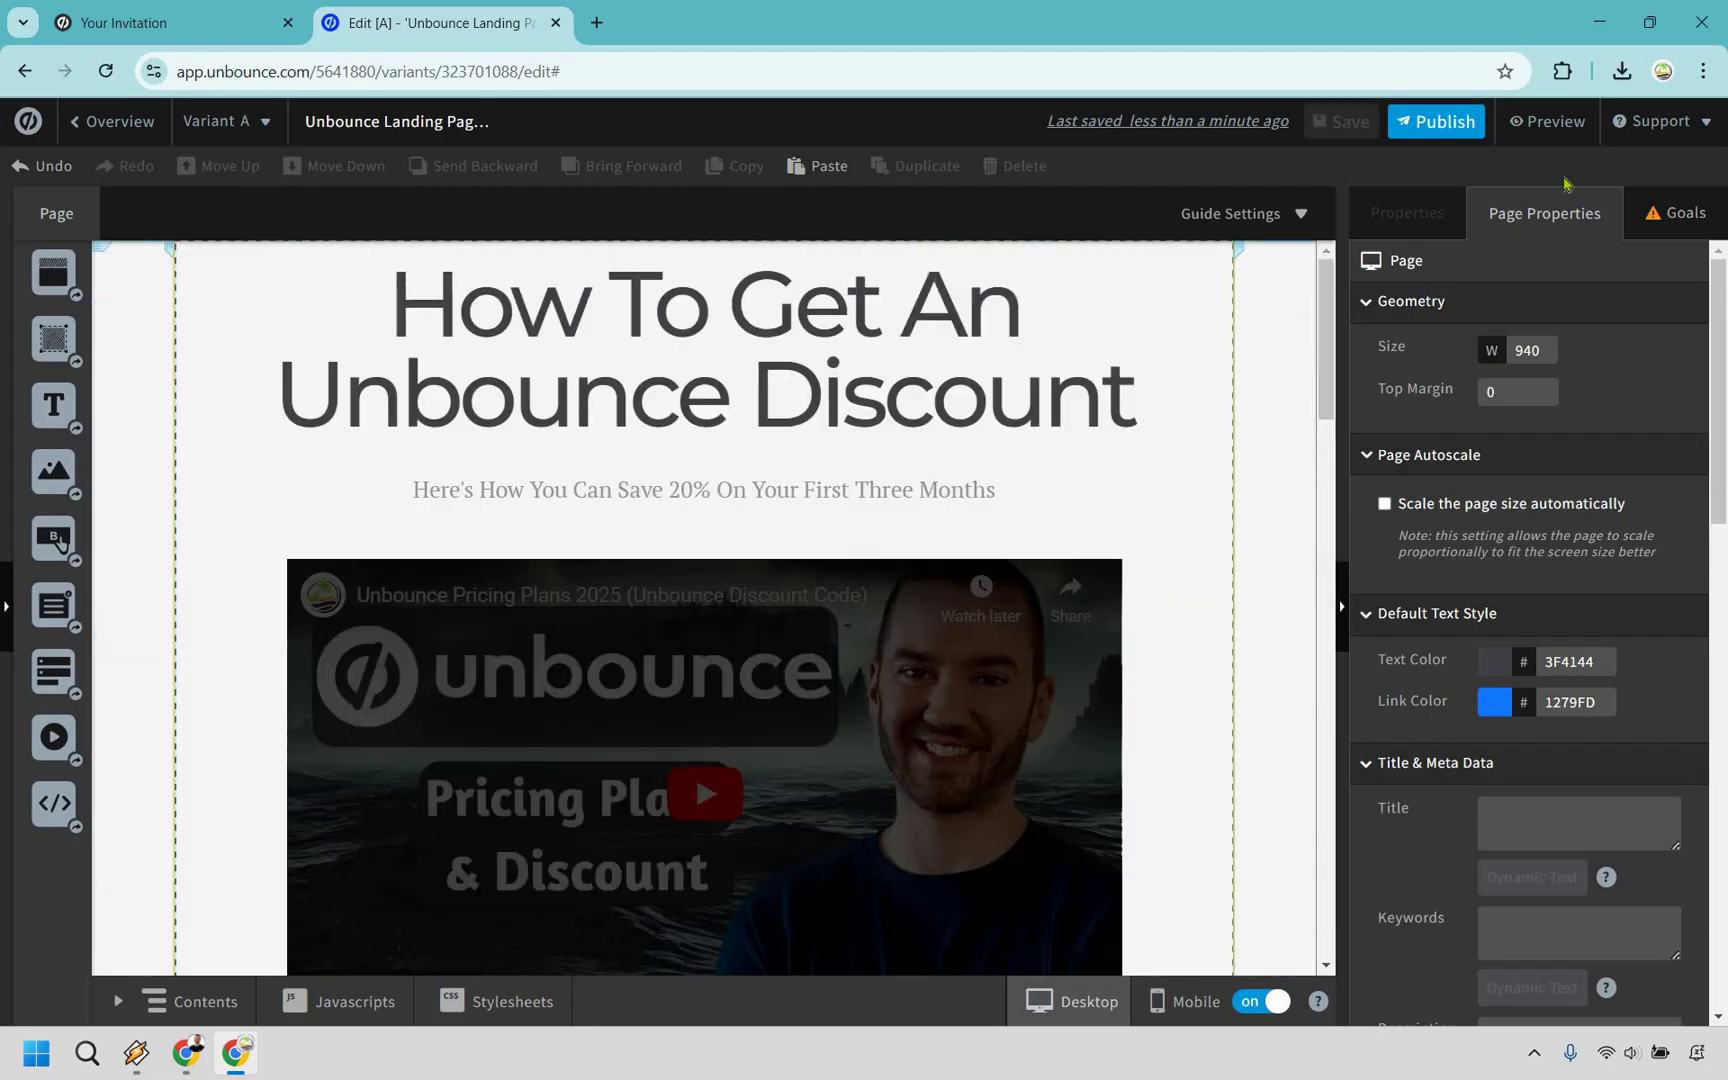
left_click(1688, 216)
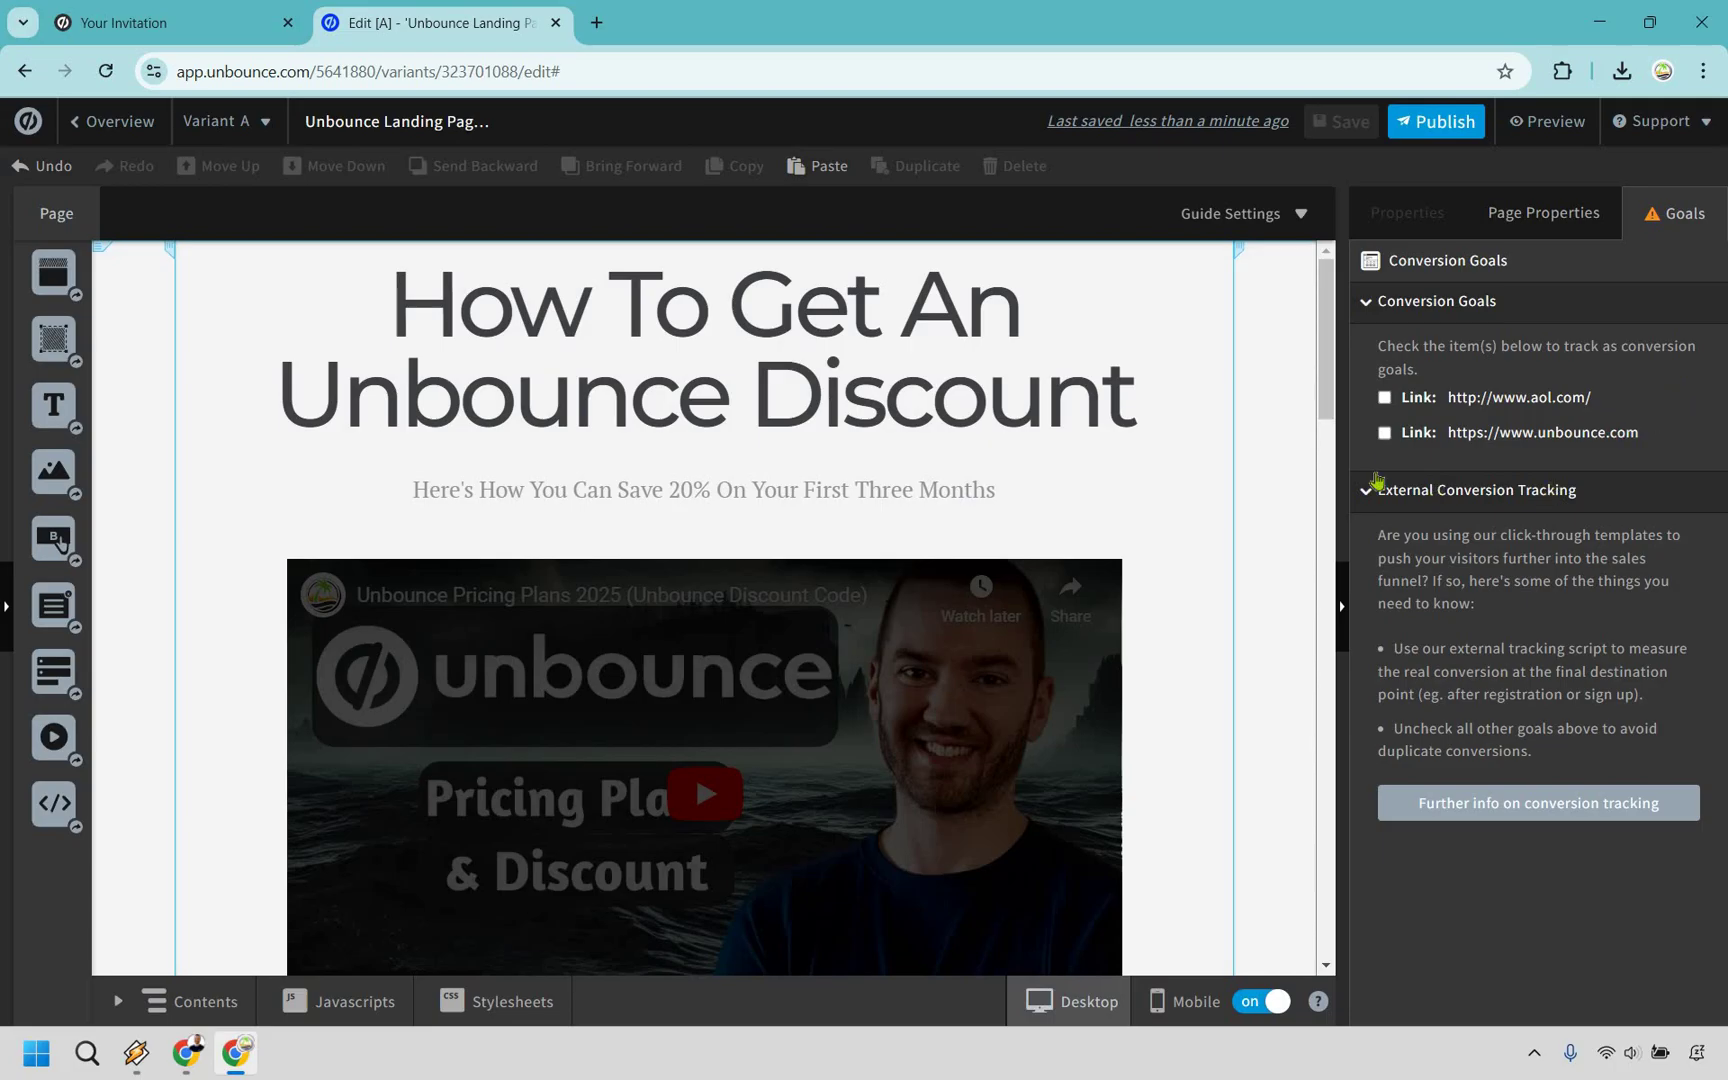
left_click(1385, 438)
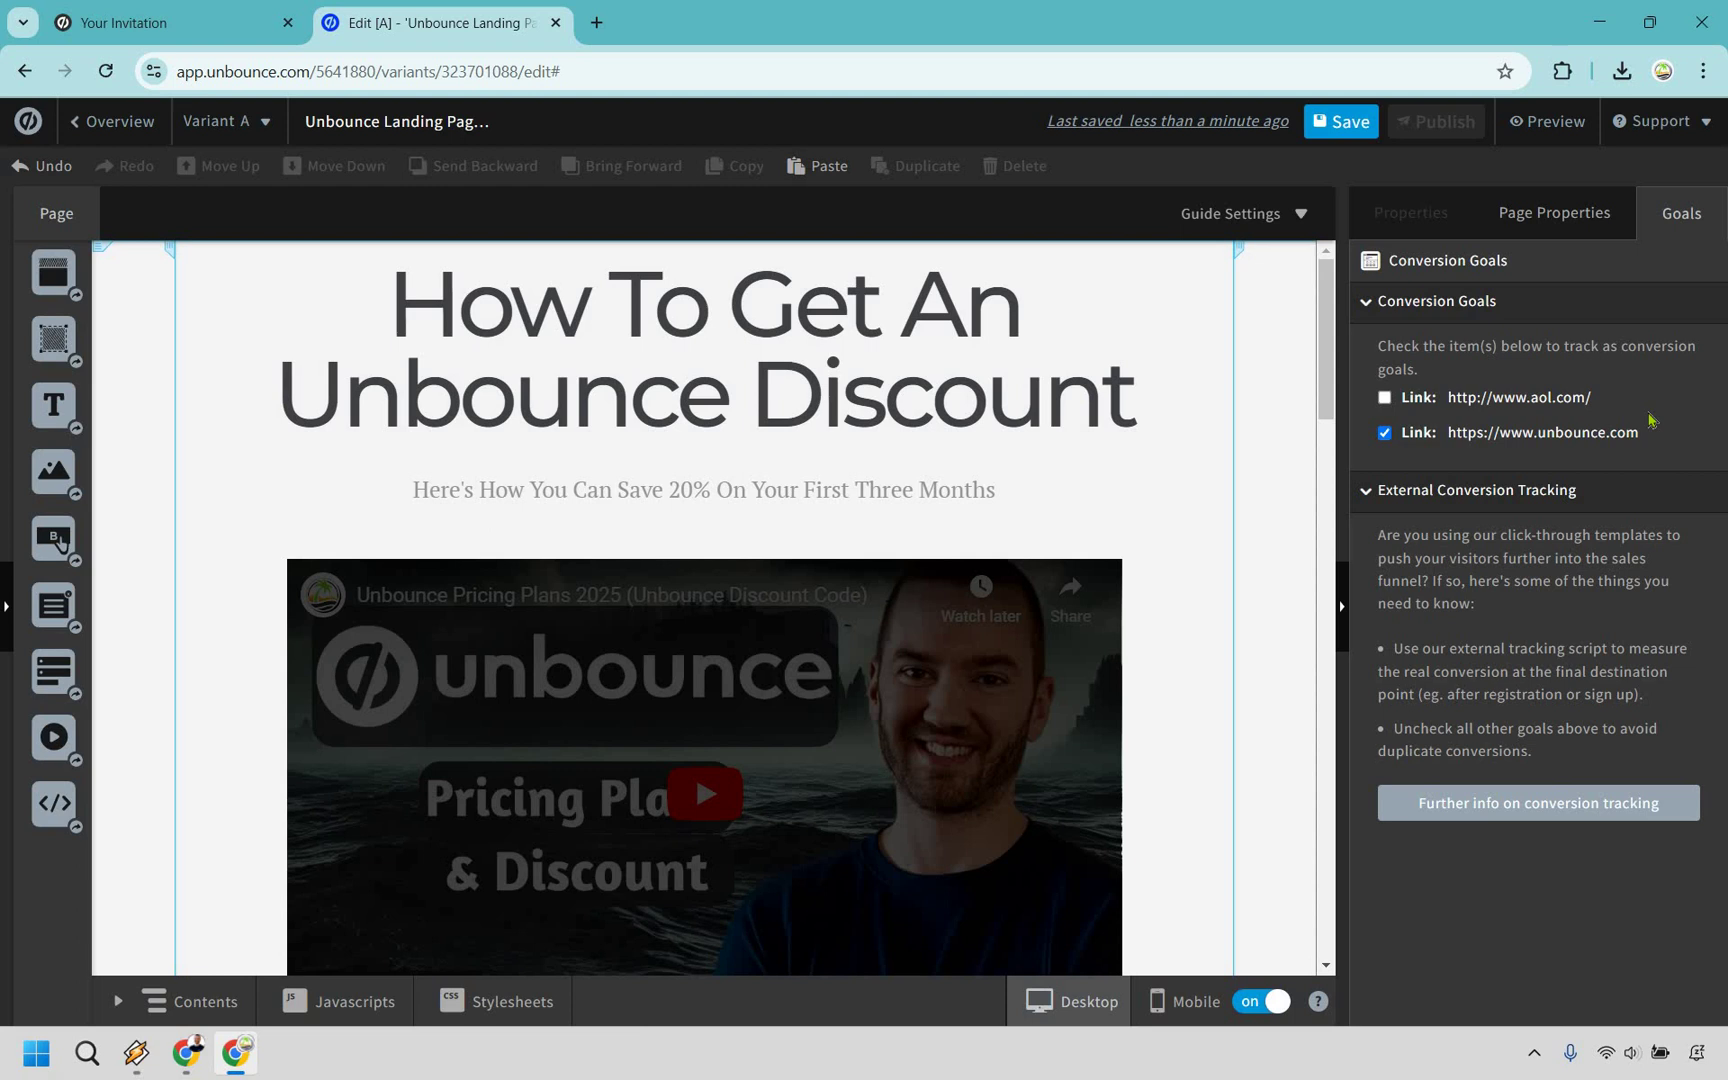
left_click(1337, 122)
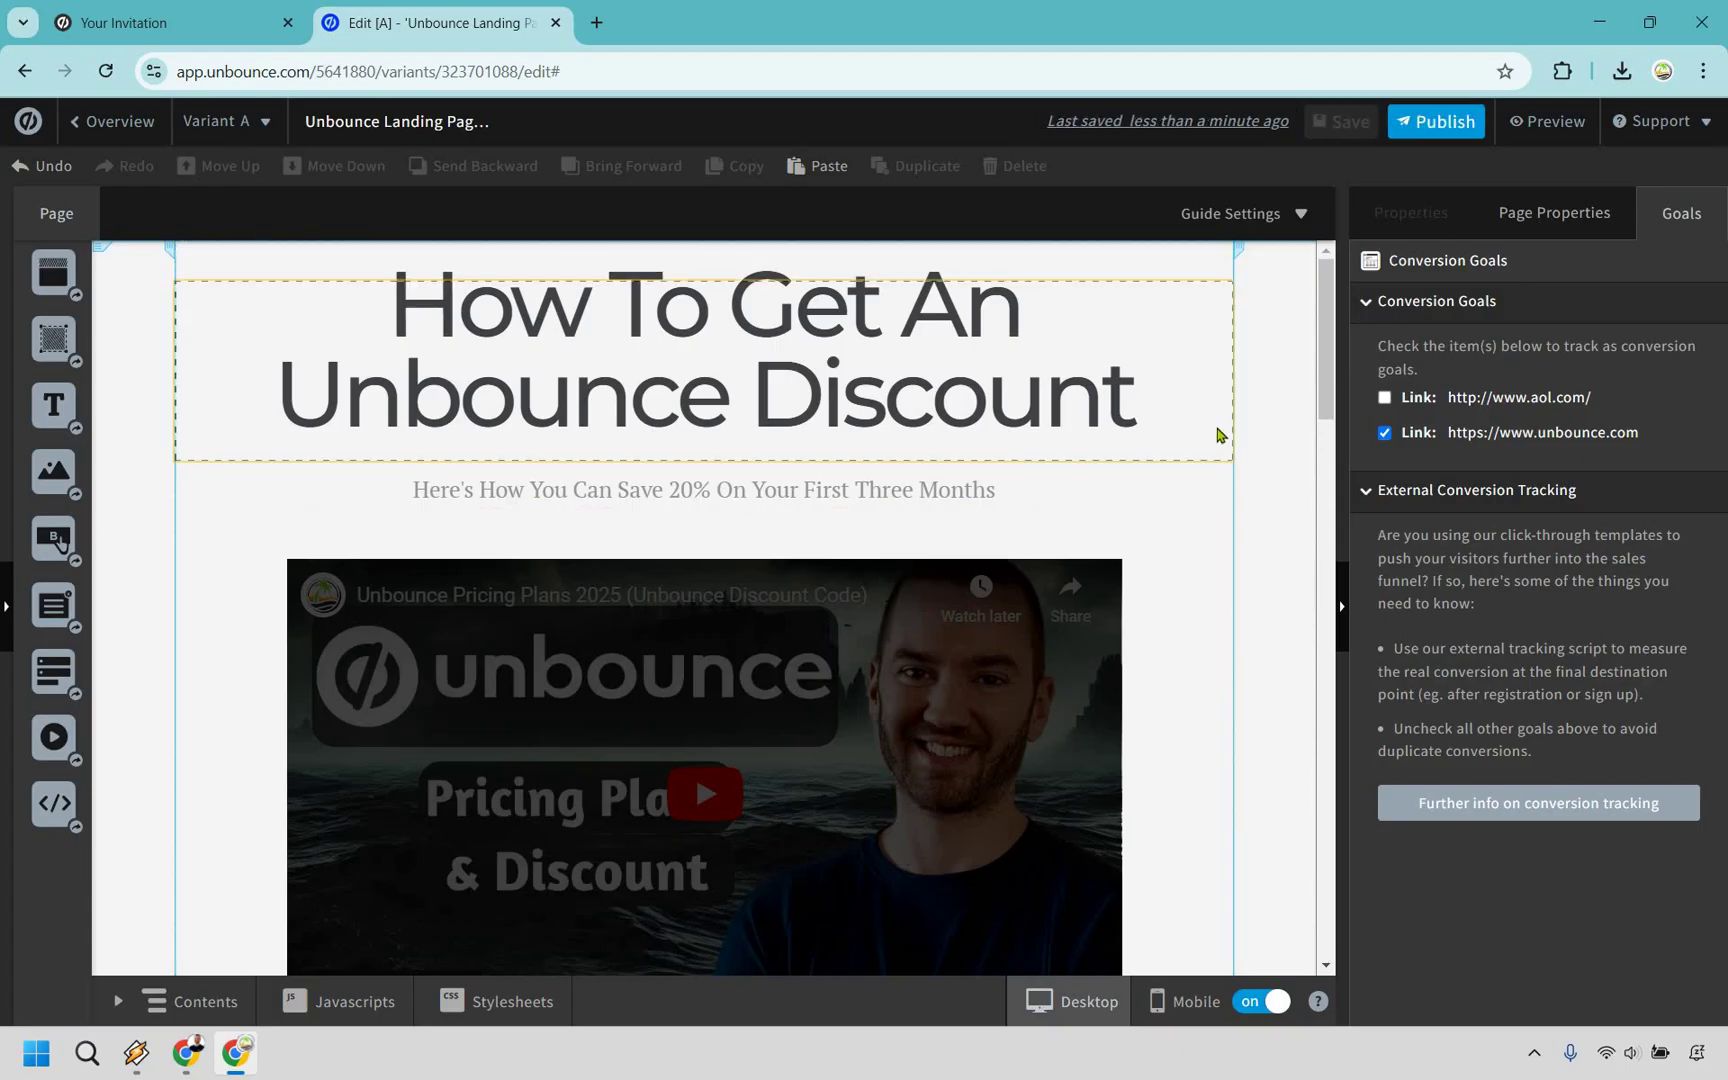
Publish the landing page and close the publishing dialogs.
left_click(1431, 122)
left_click(1082, 828)
left_click(1088, 704)
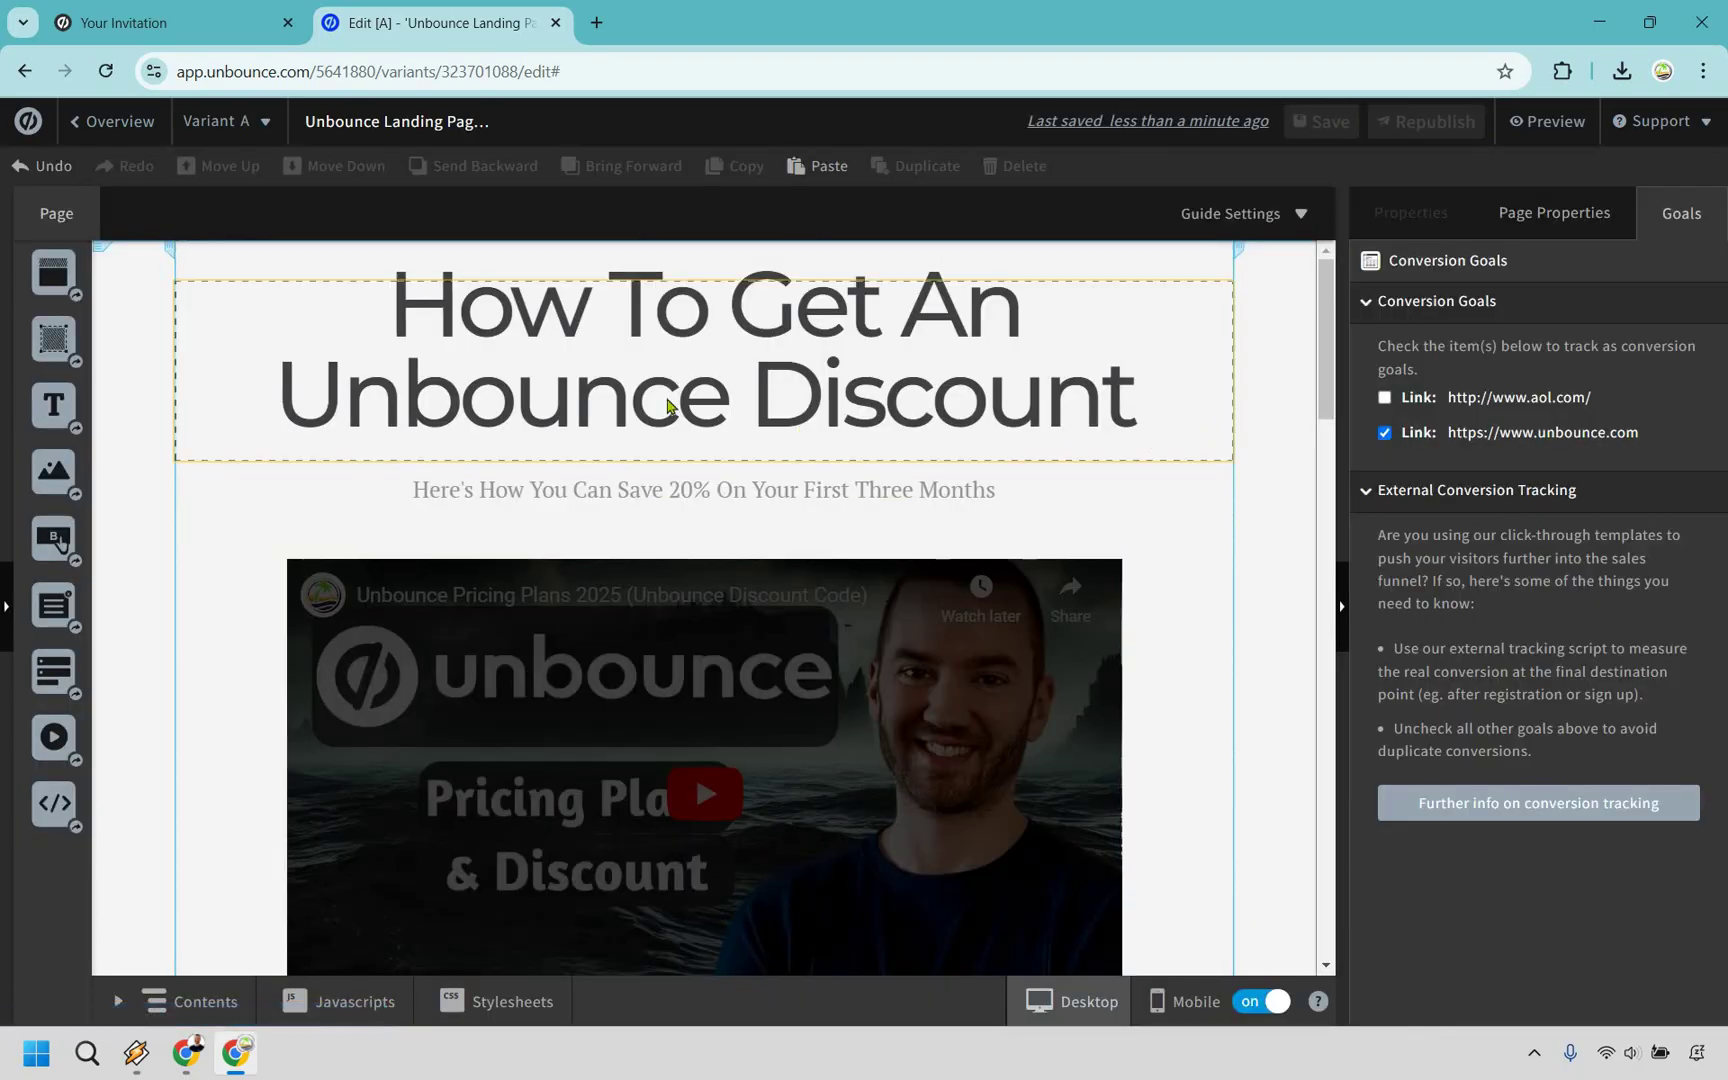
Open the live page from its overview and examine its headline, video, benefits, call-to-action buttons and footer.
left_click(113, 124)
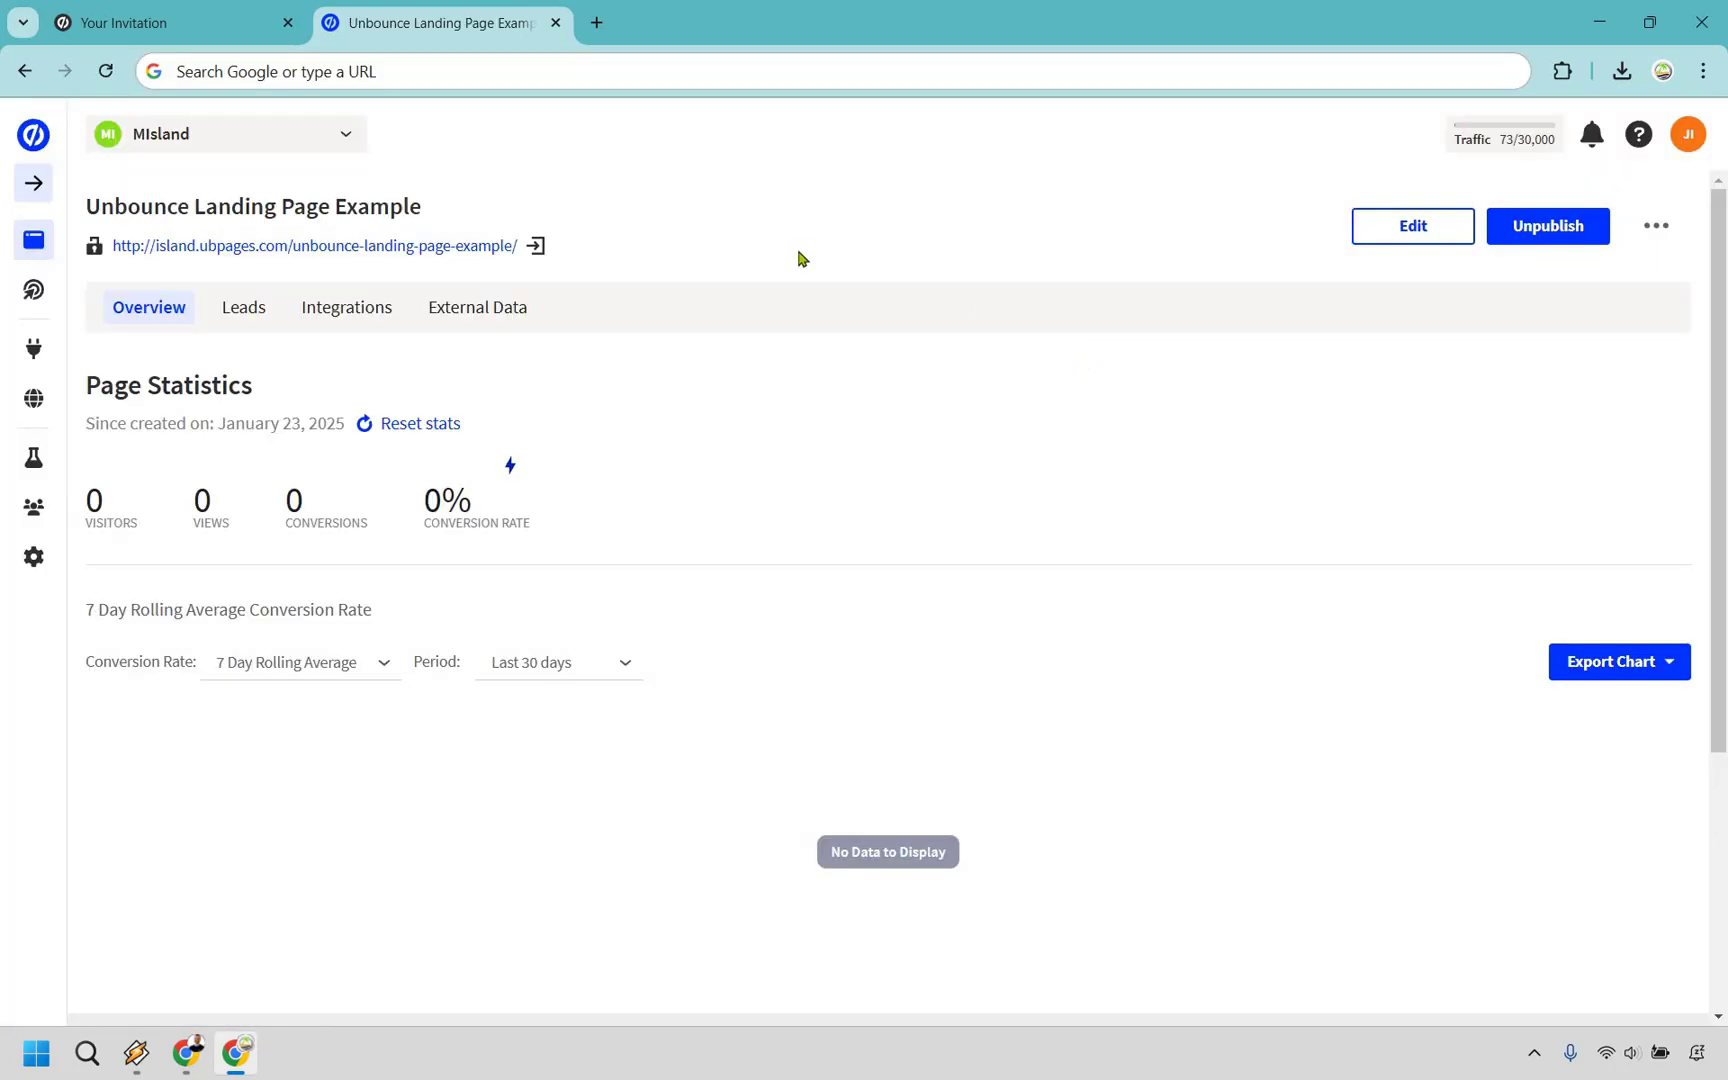
left_click(540, 247)
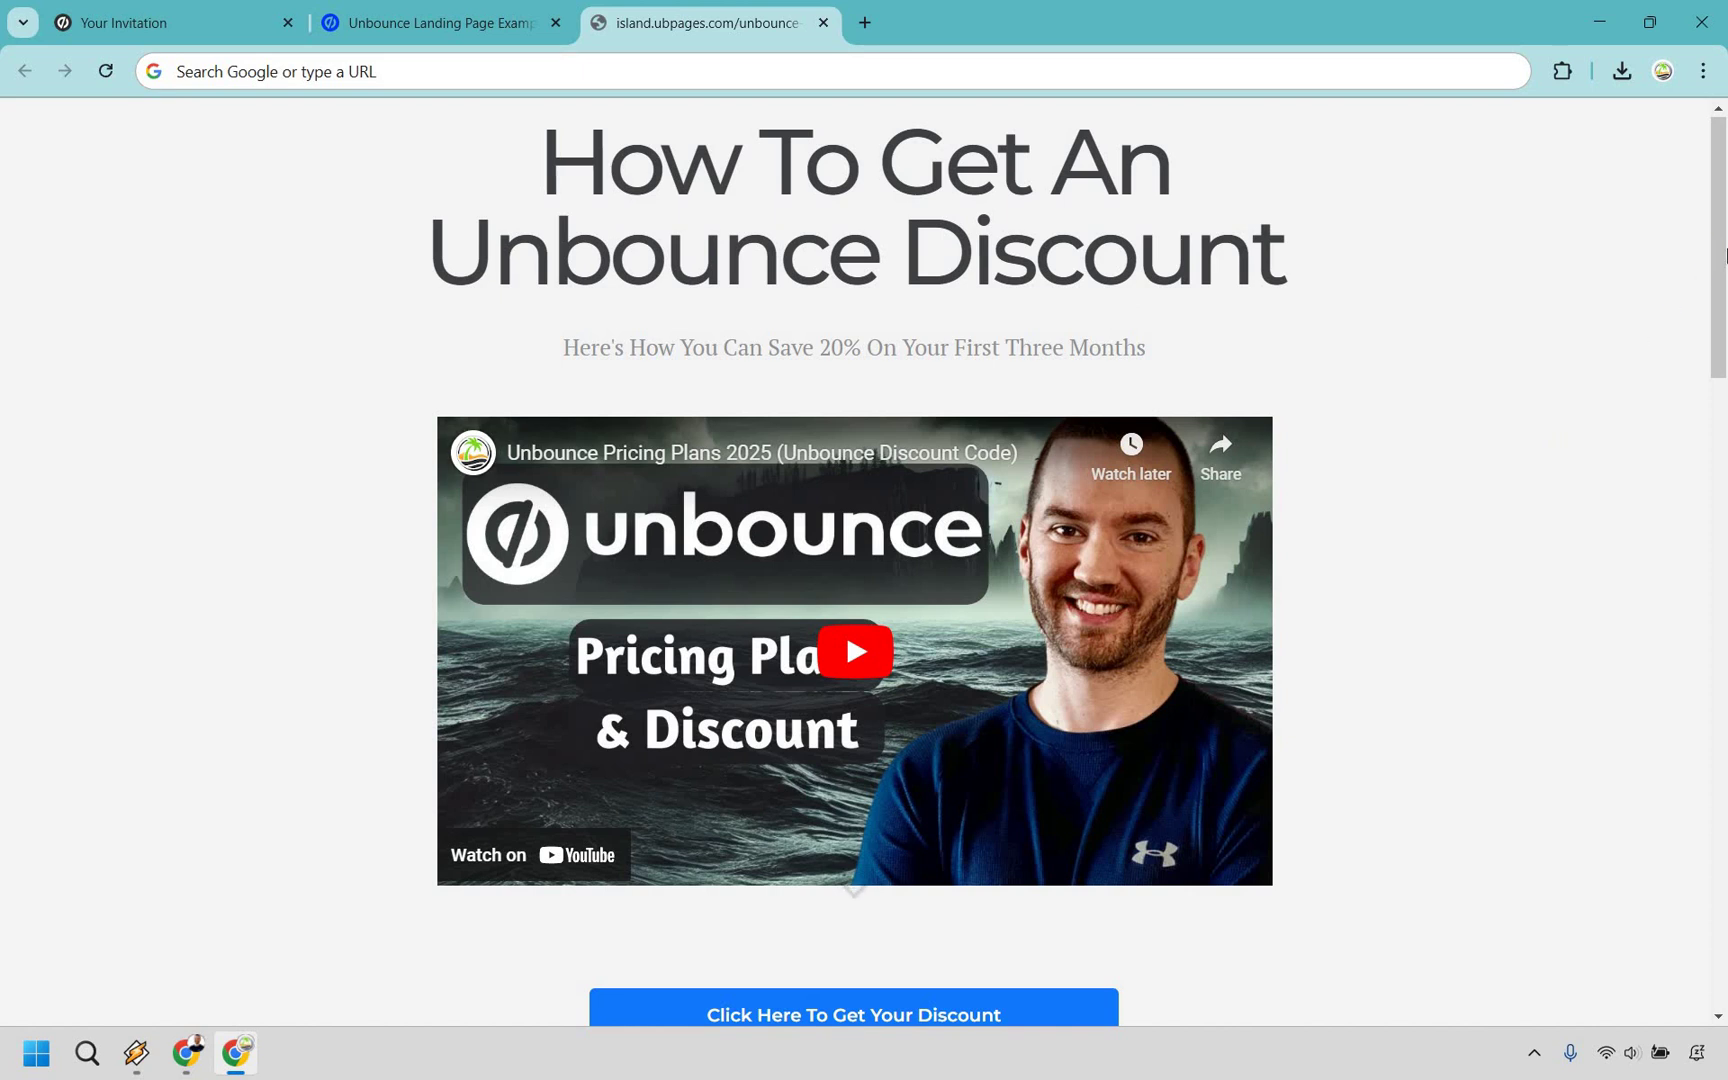
scroll(1724, 255, "down", 1)
scroll(1724, 232, "up", 1)
scroll(1700, 250, "down", 1)
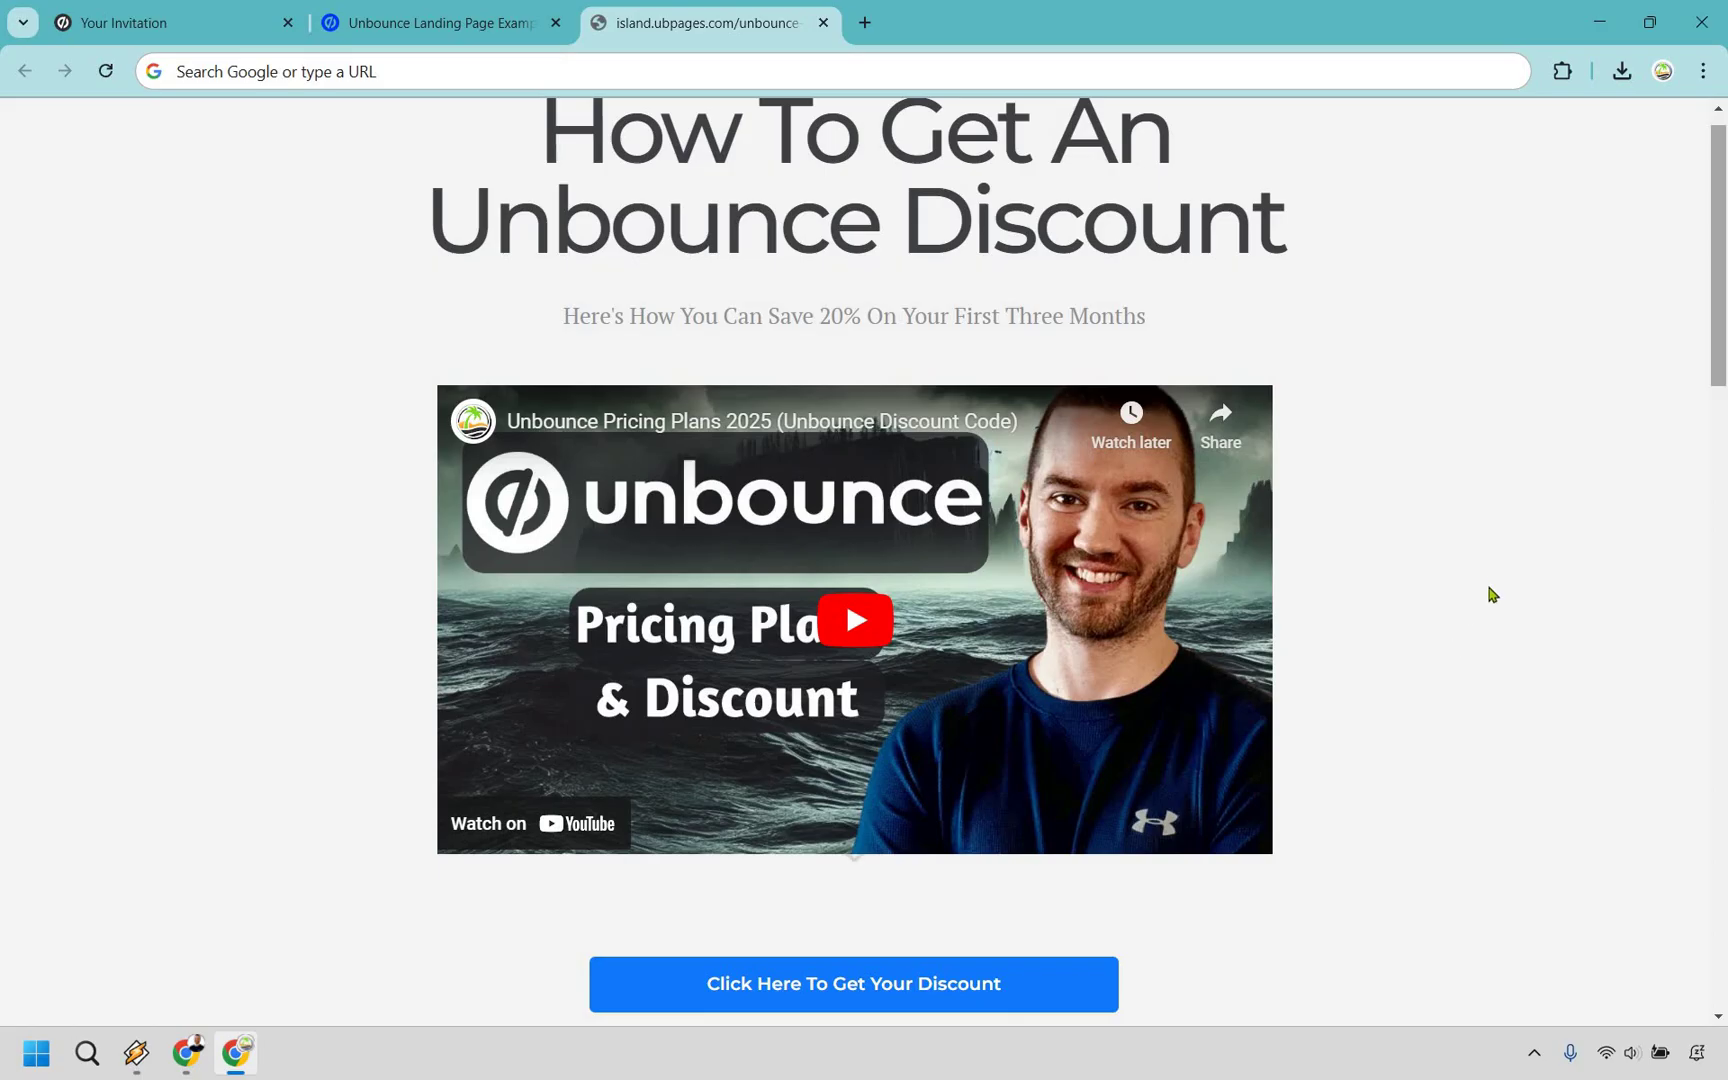
scroll(1510, 520, "down", 3)
scroll(1516, 500, "down", 6)
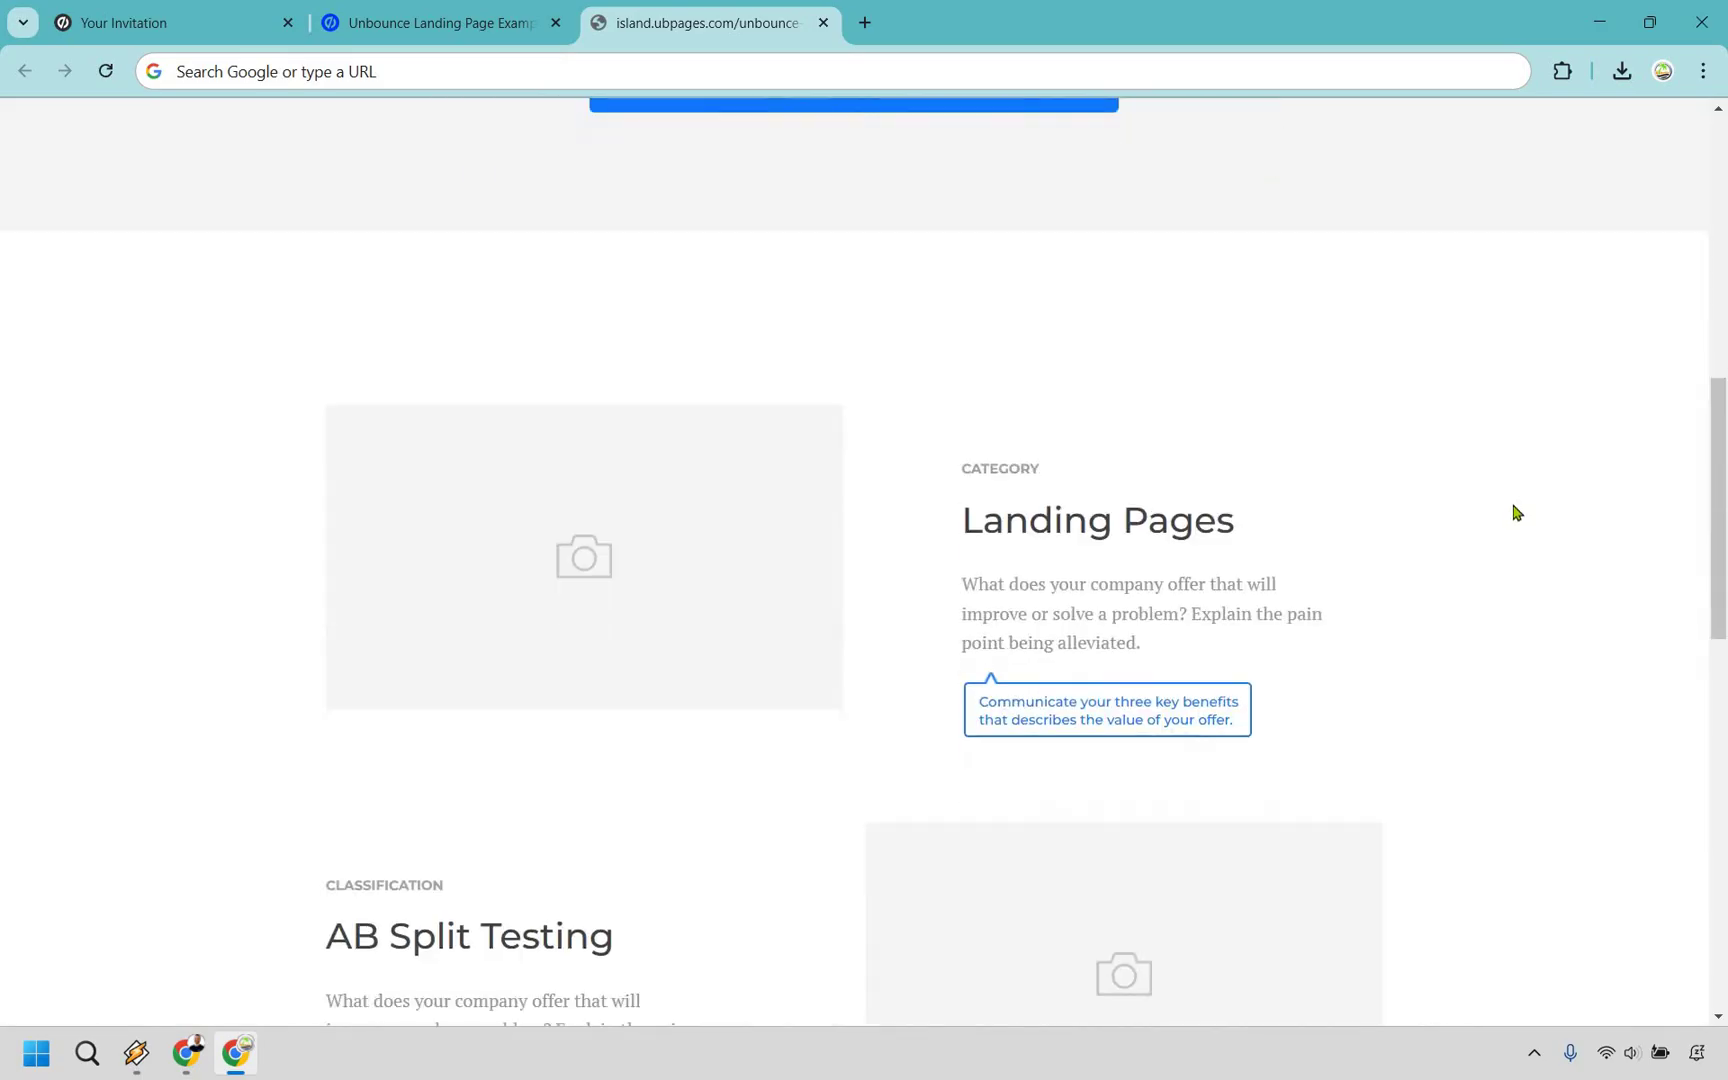
scroll(562, 487, "up", 1)
scroll(1150, 563, "up", 4)
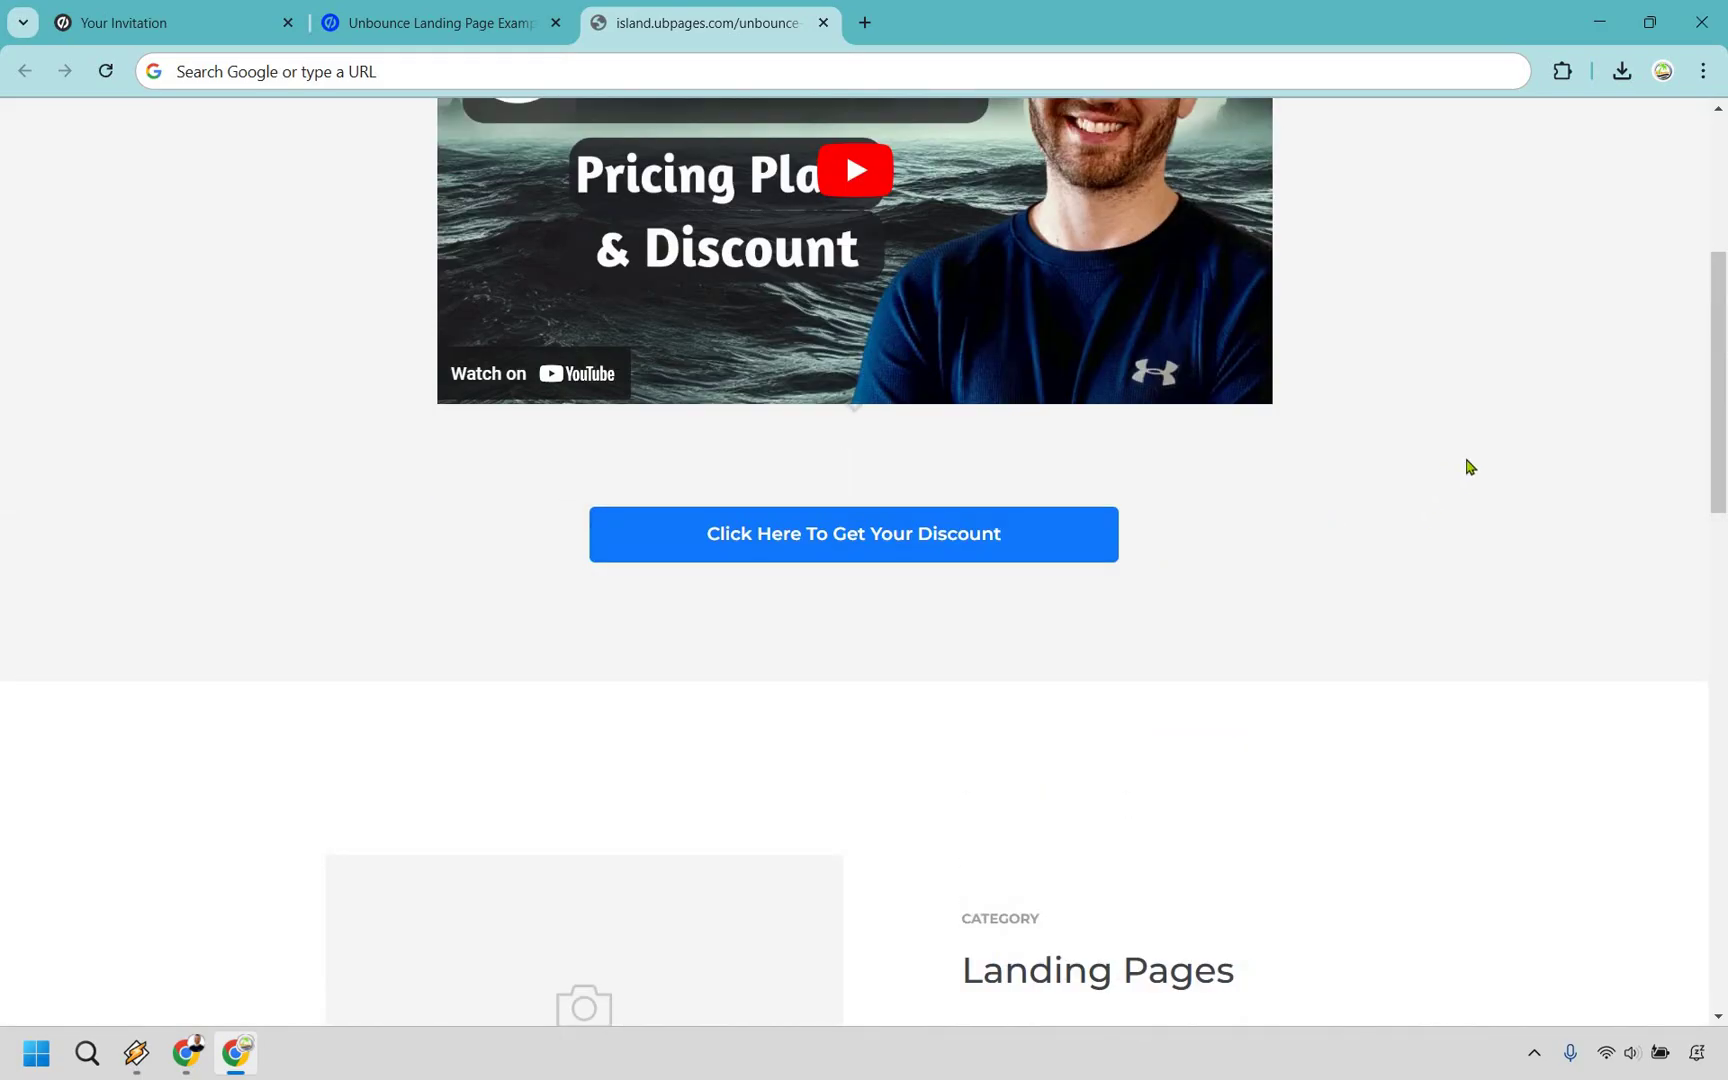
scroll(960, 630, "down", 5)
scroll(1419, 339, "down", 2)
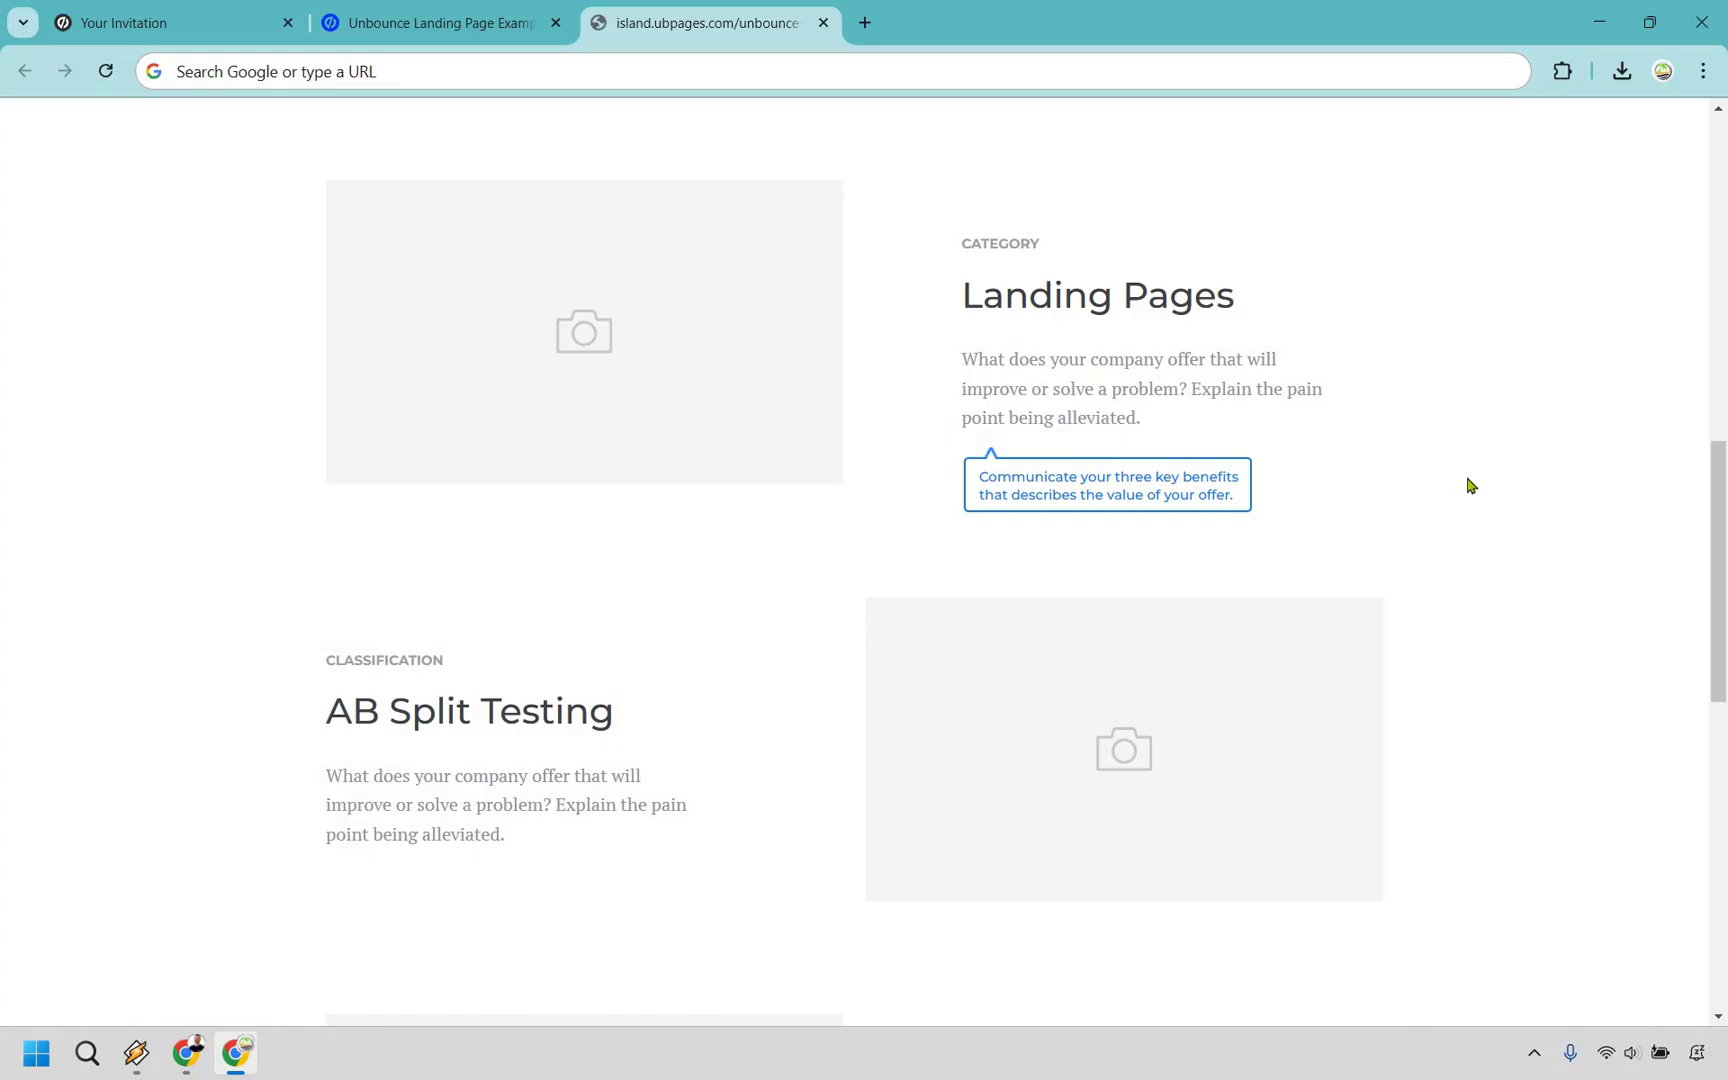
scroll(1470, 486, "down", 6)
scroll(1182, 824, "down", 4)
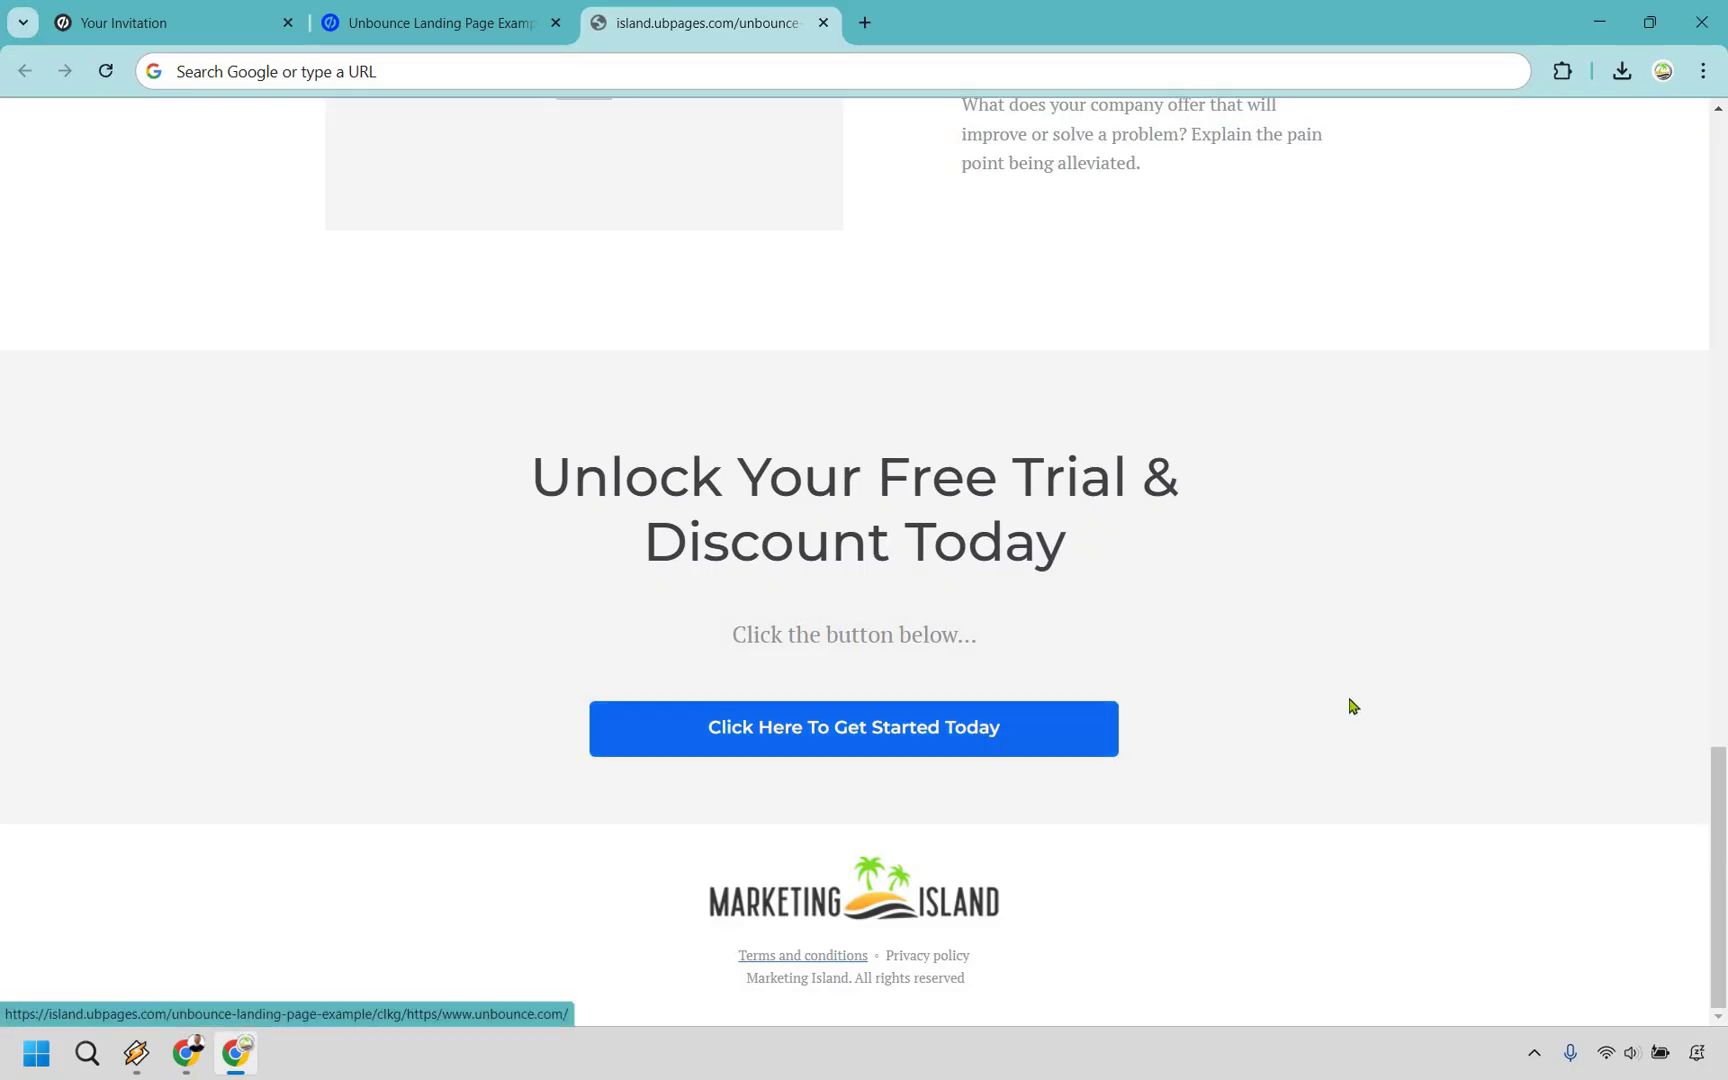
scroll(1378, 710, "up", 15)
scroll(1340, 665, "up", 2)
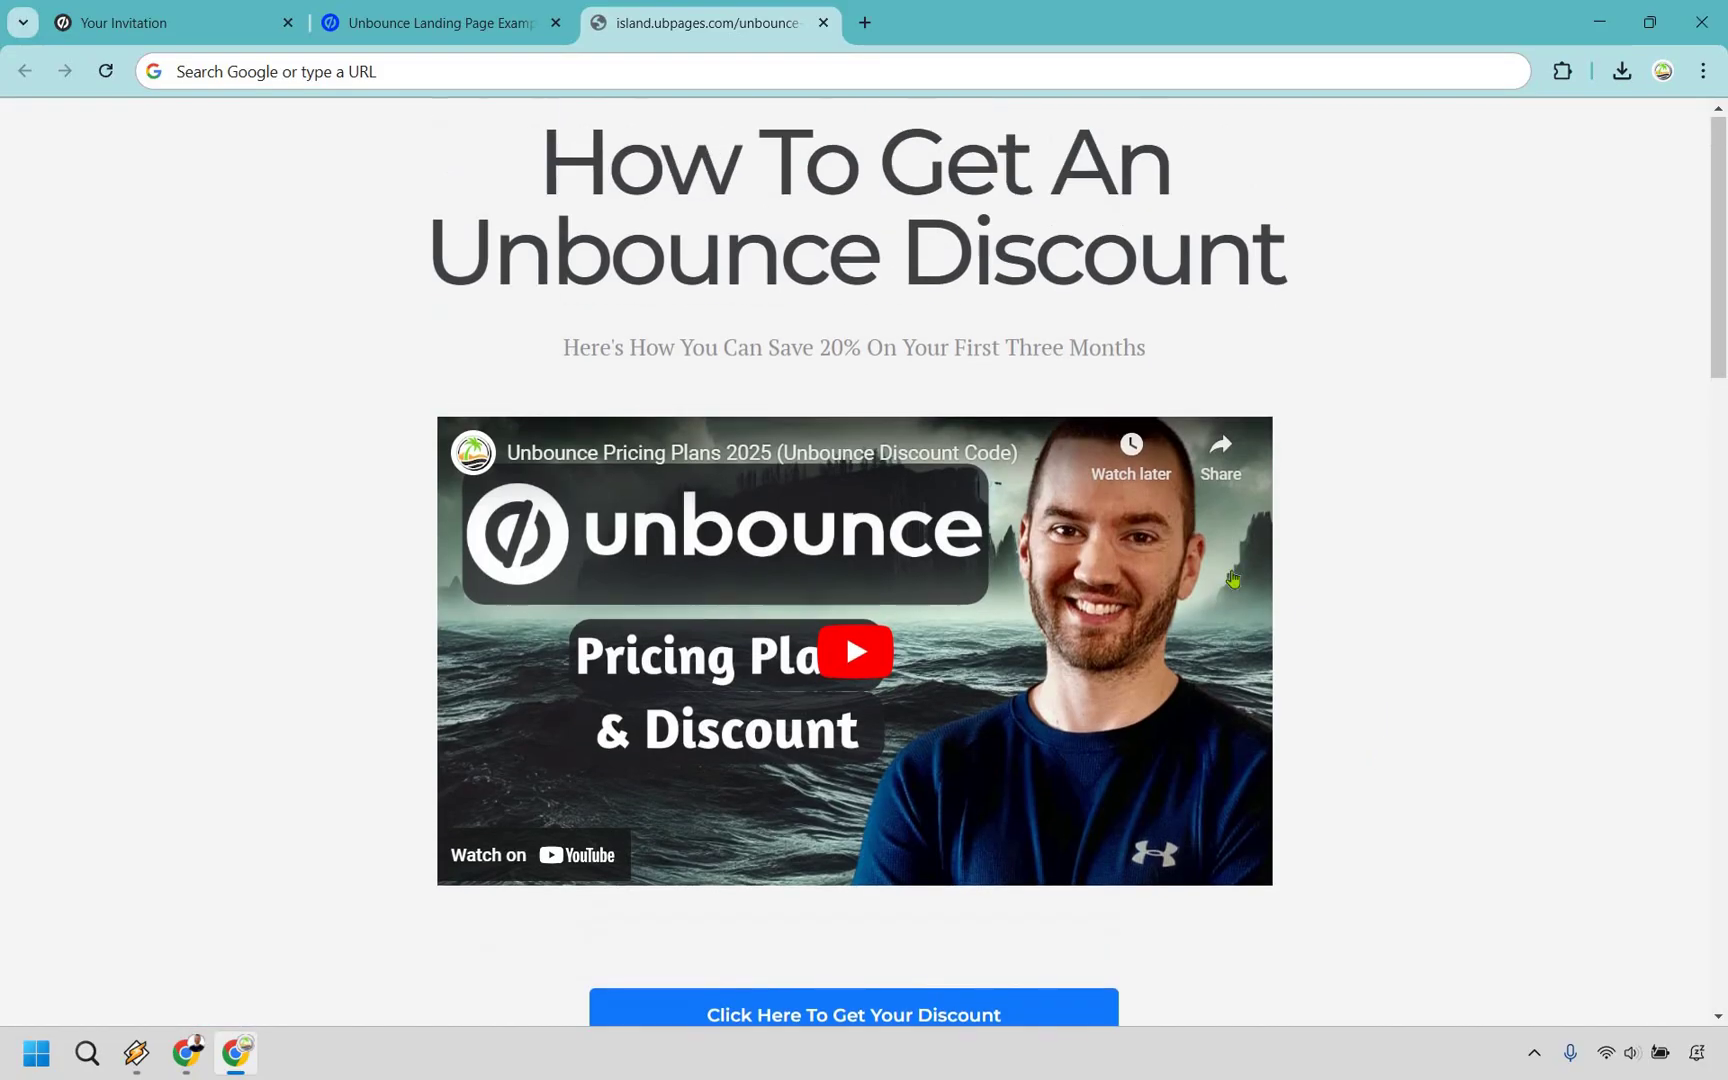
Create a page variant by duplicating the existing variant A - First Variant, and switch the page traffic mode to A/B Test.
key("ctrl+w")
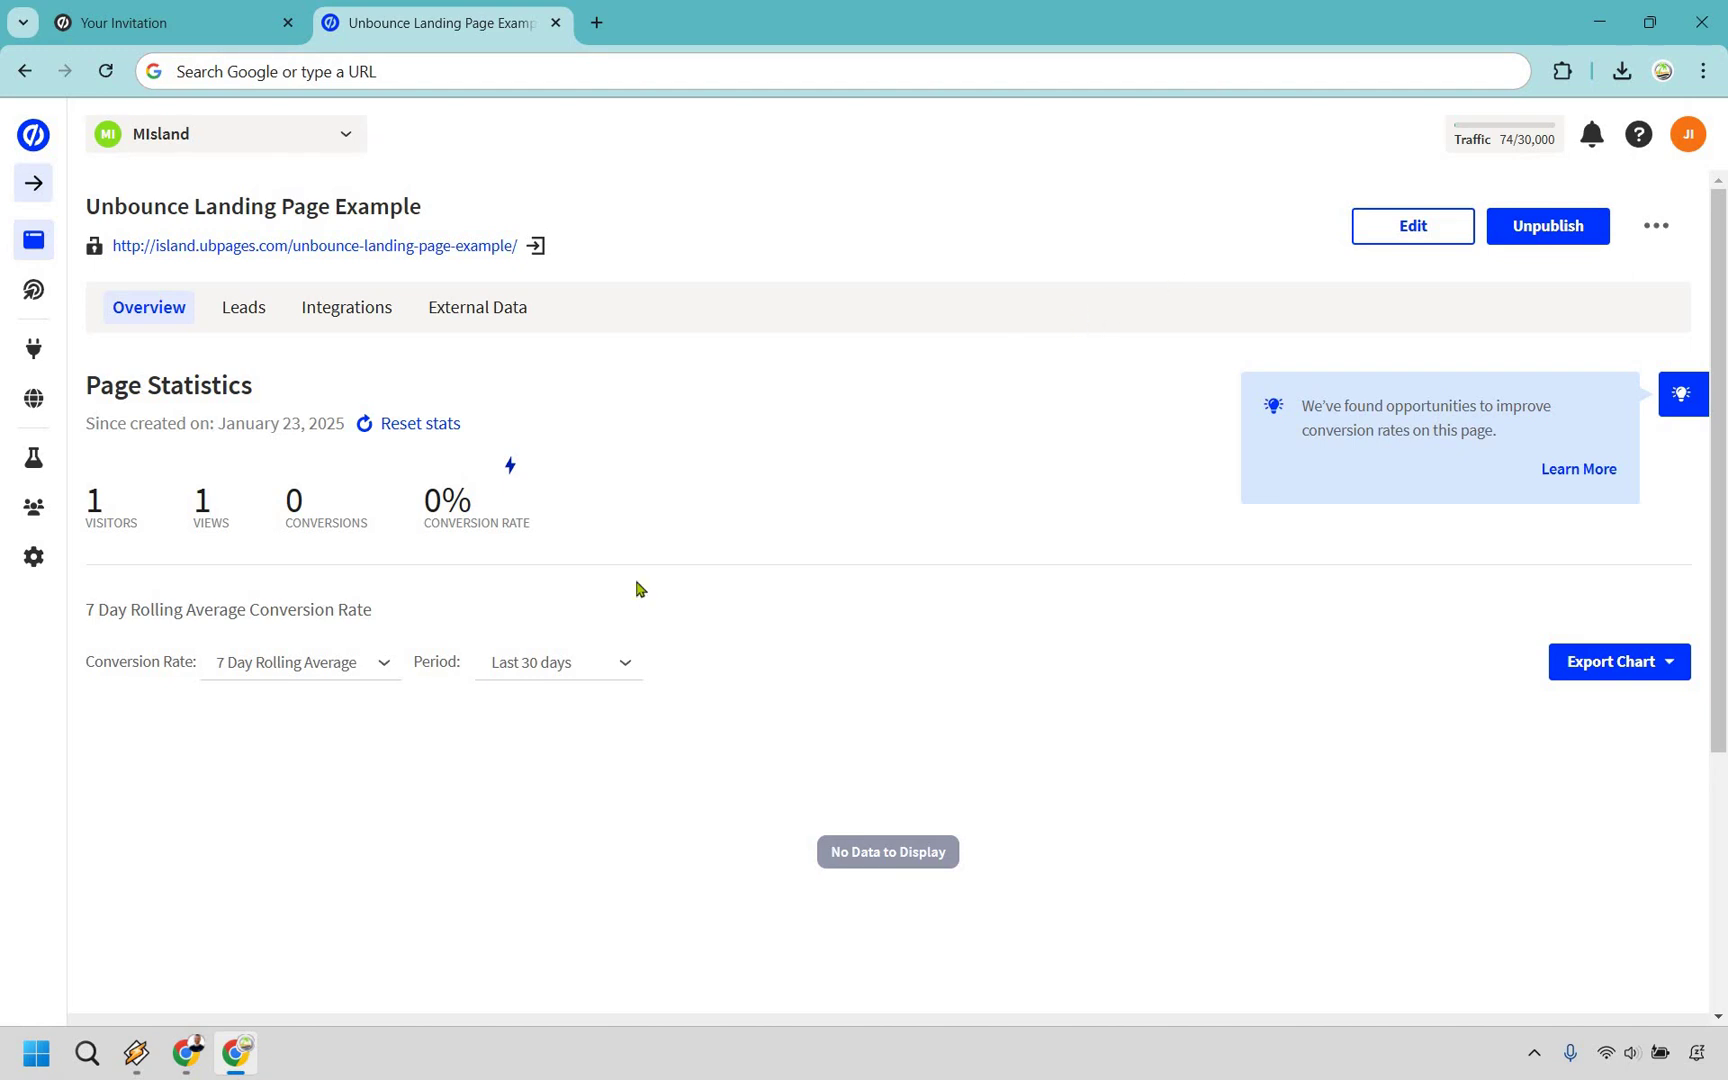
scroll(456, 779, "down", 4)
left_click(337, 928)
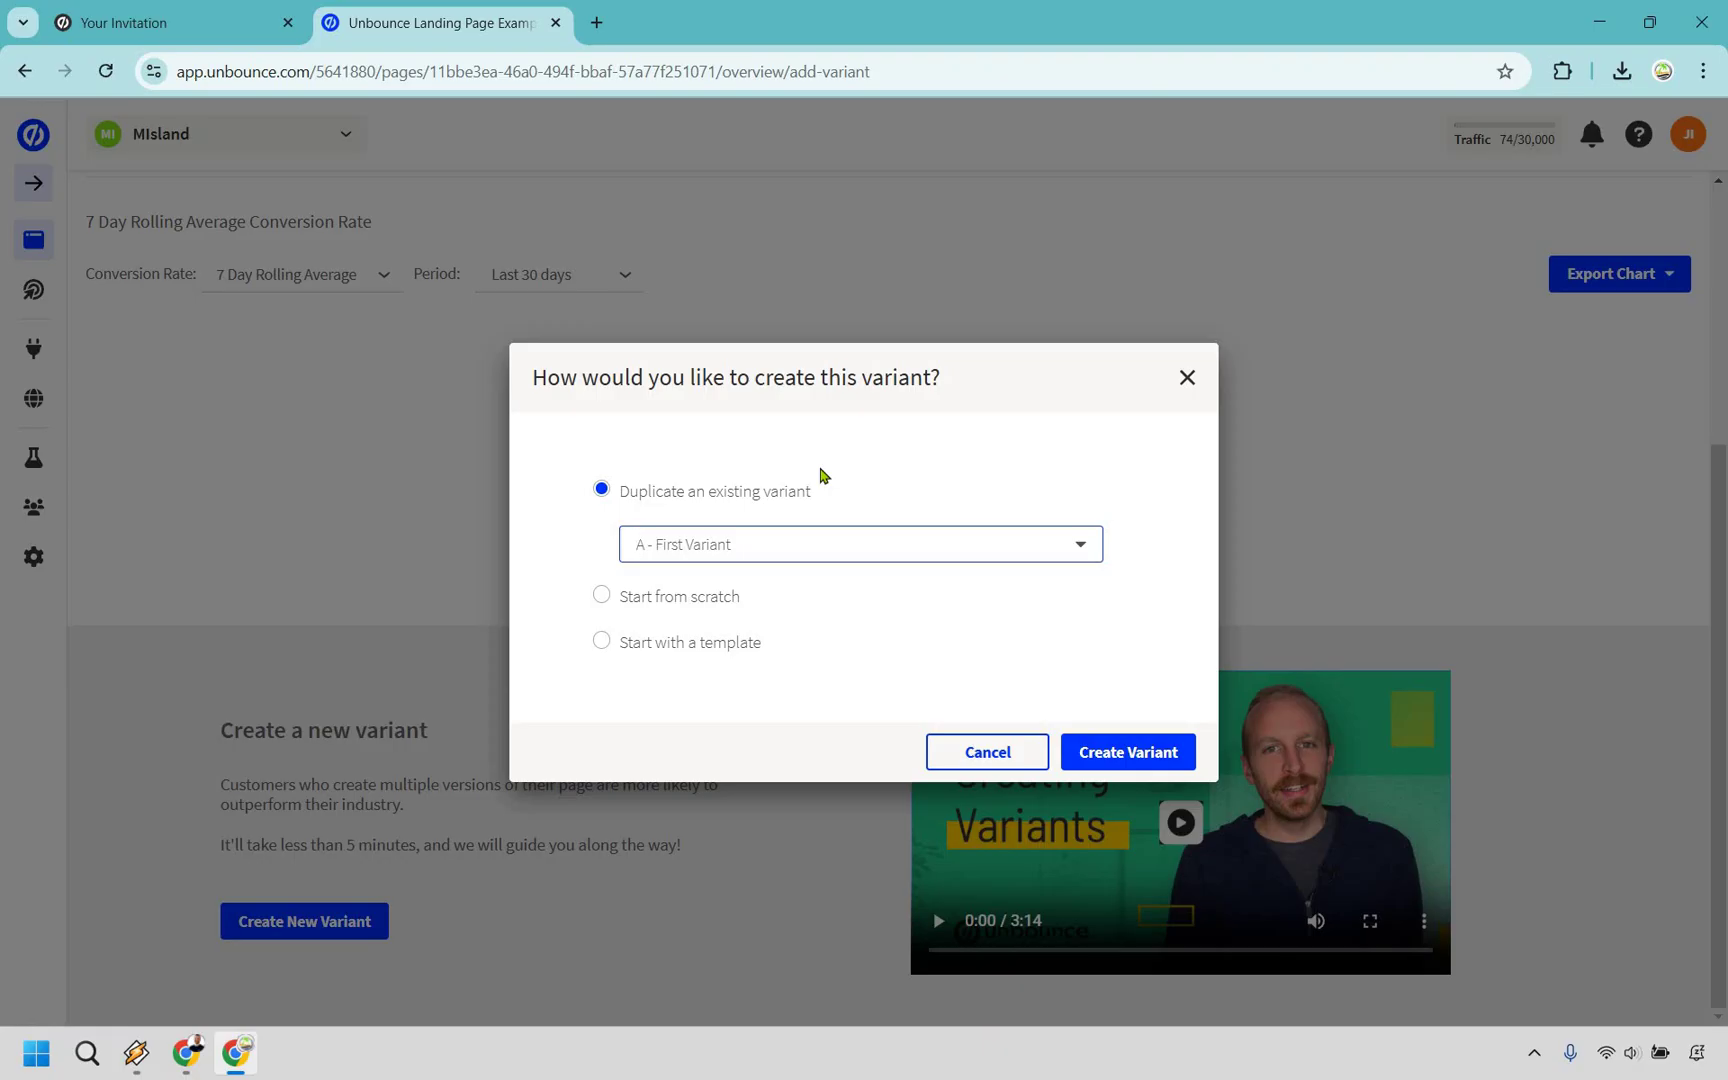
left_click(1130, 751)
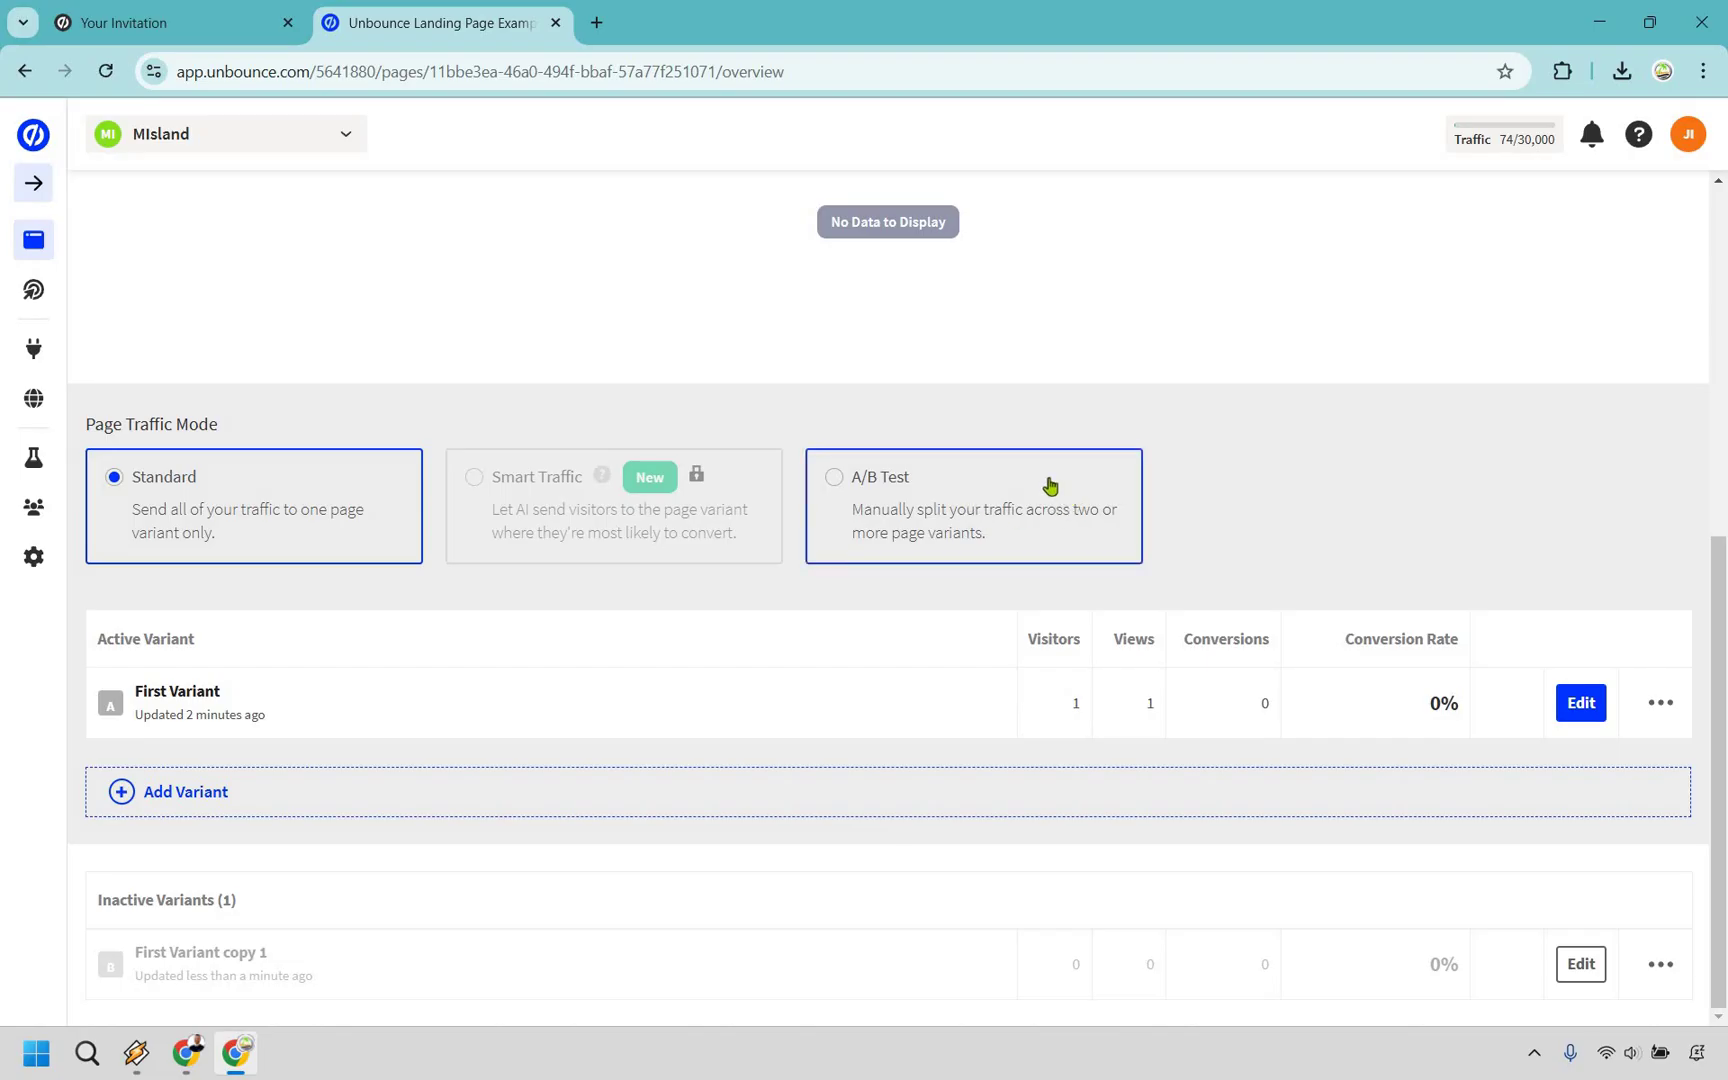
left_click(1136, 514)
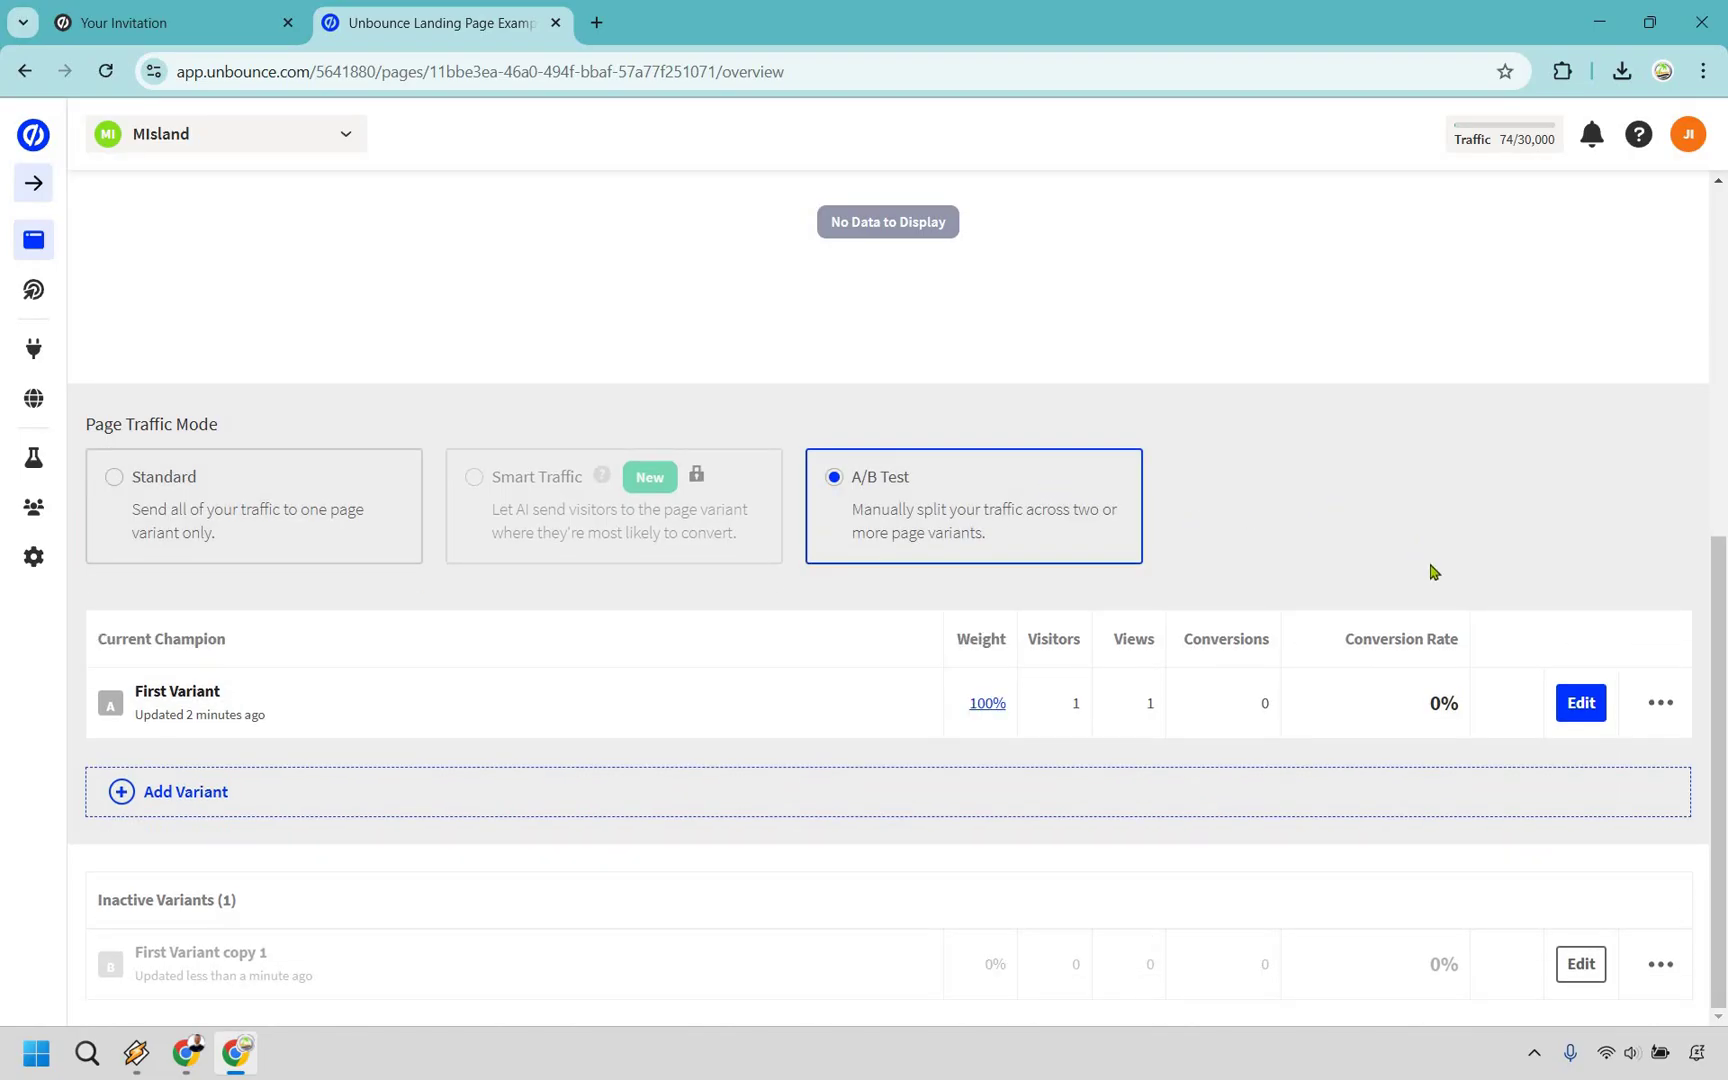
Open First Variant in the editor and create a duplicate of Variant A.
left_click(1581, 703)
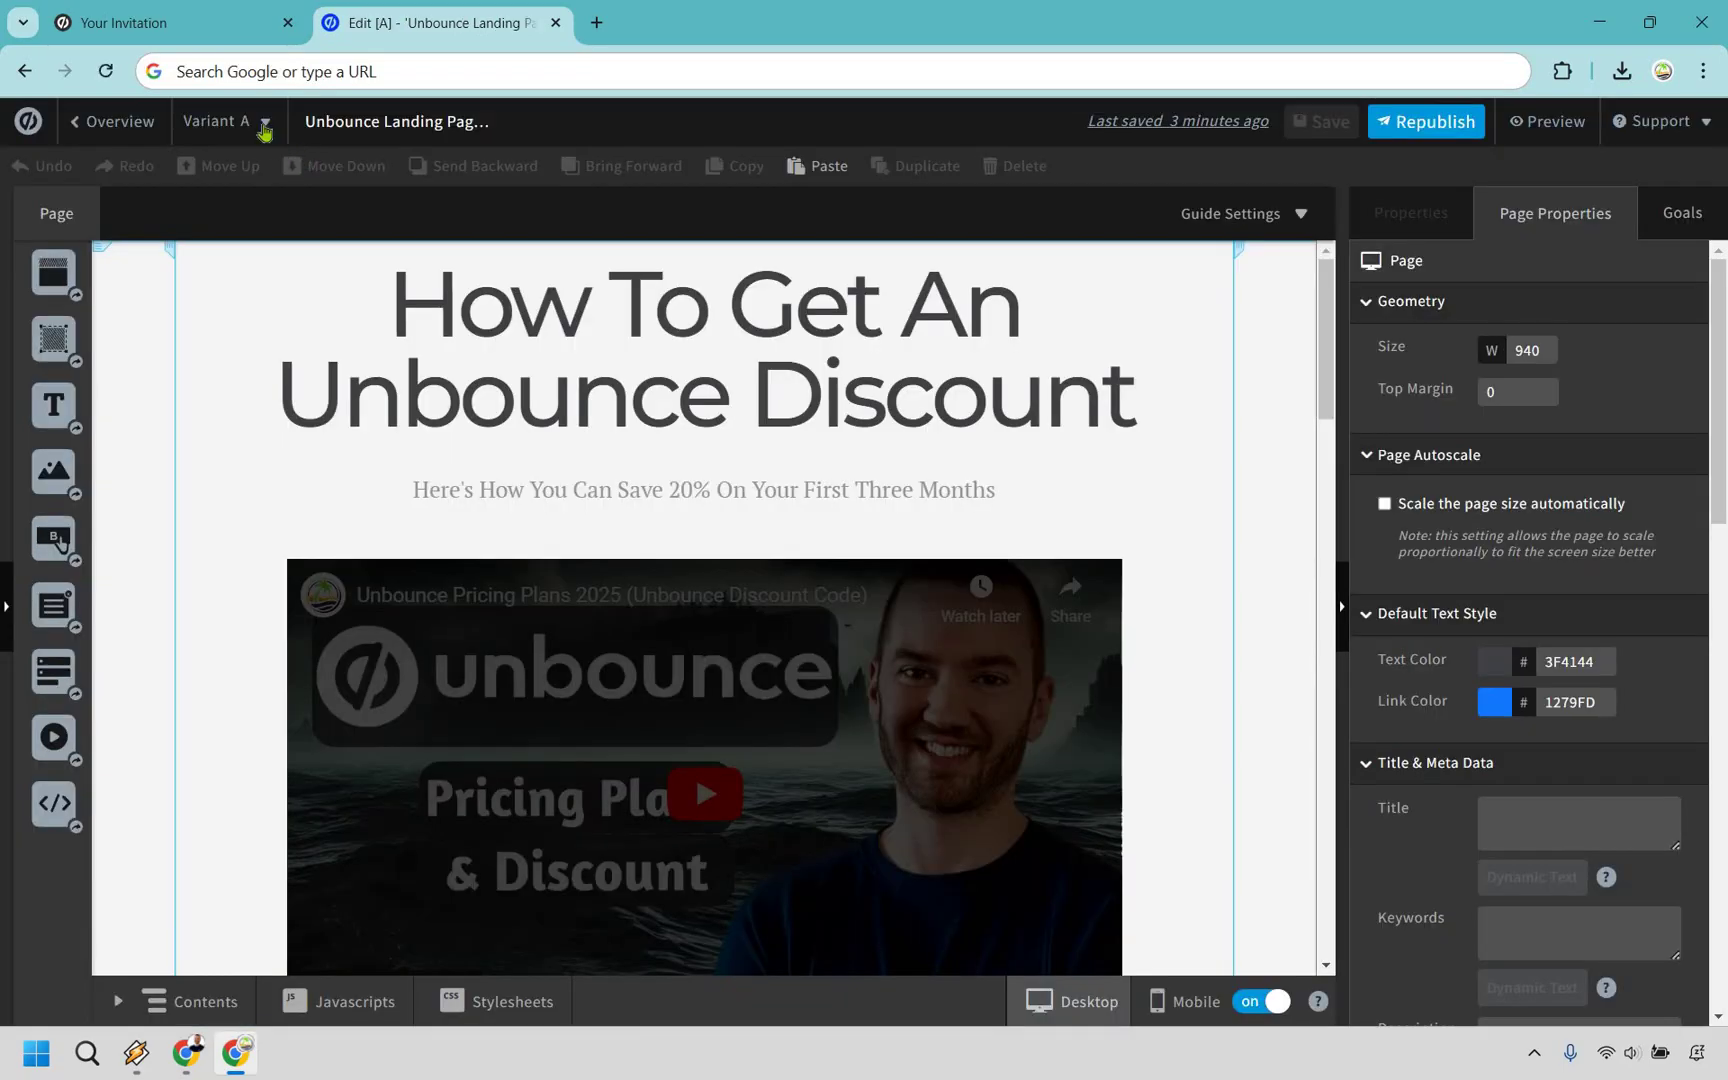
mouse_move(273, 208)
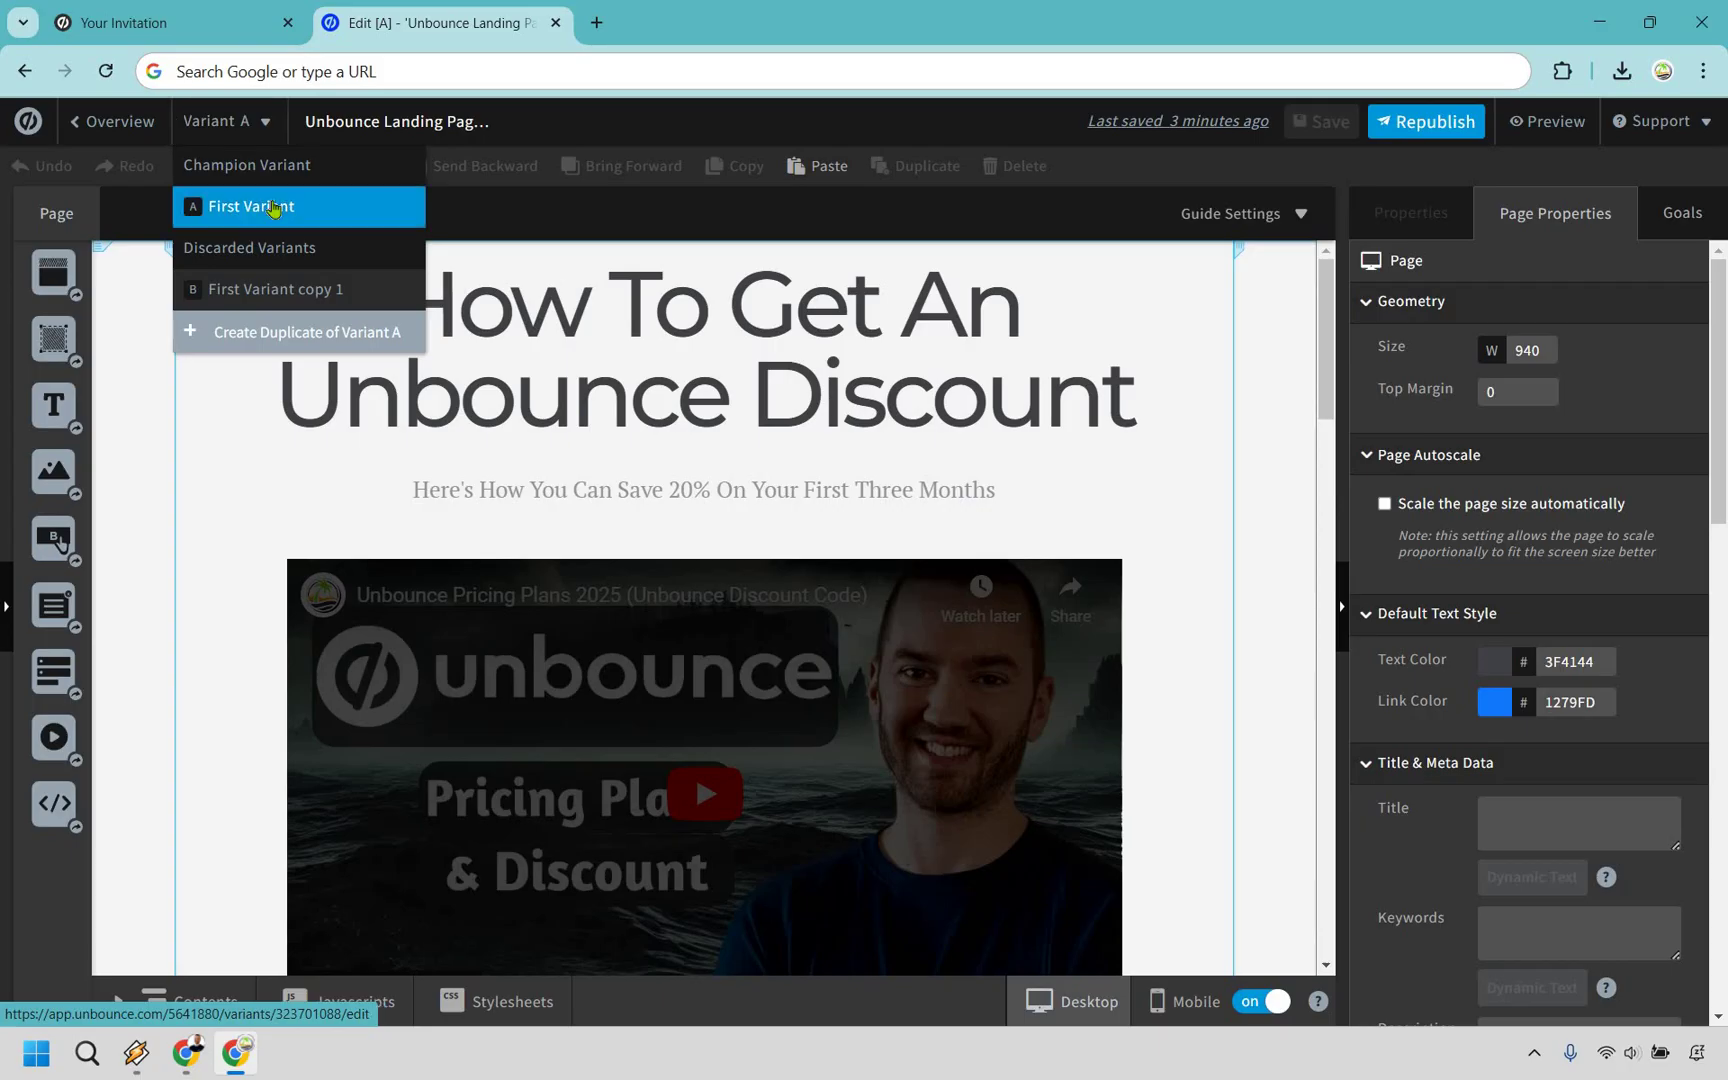
left_click(372, 327)
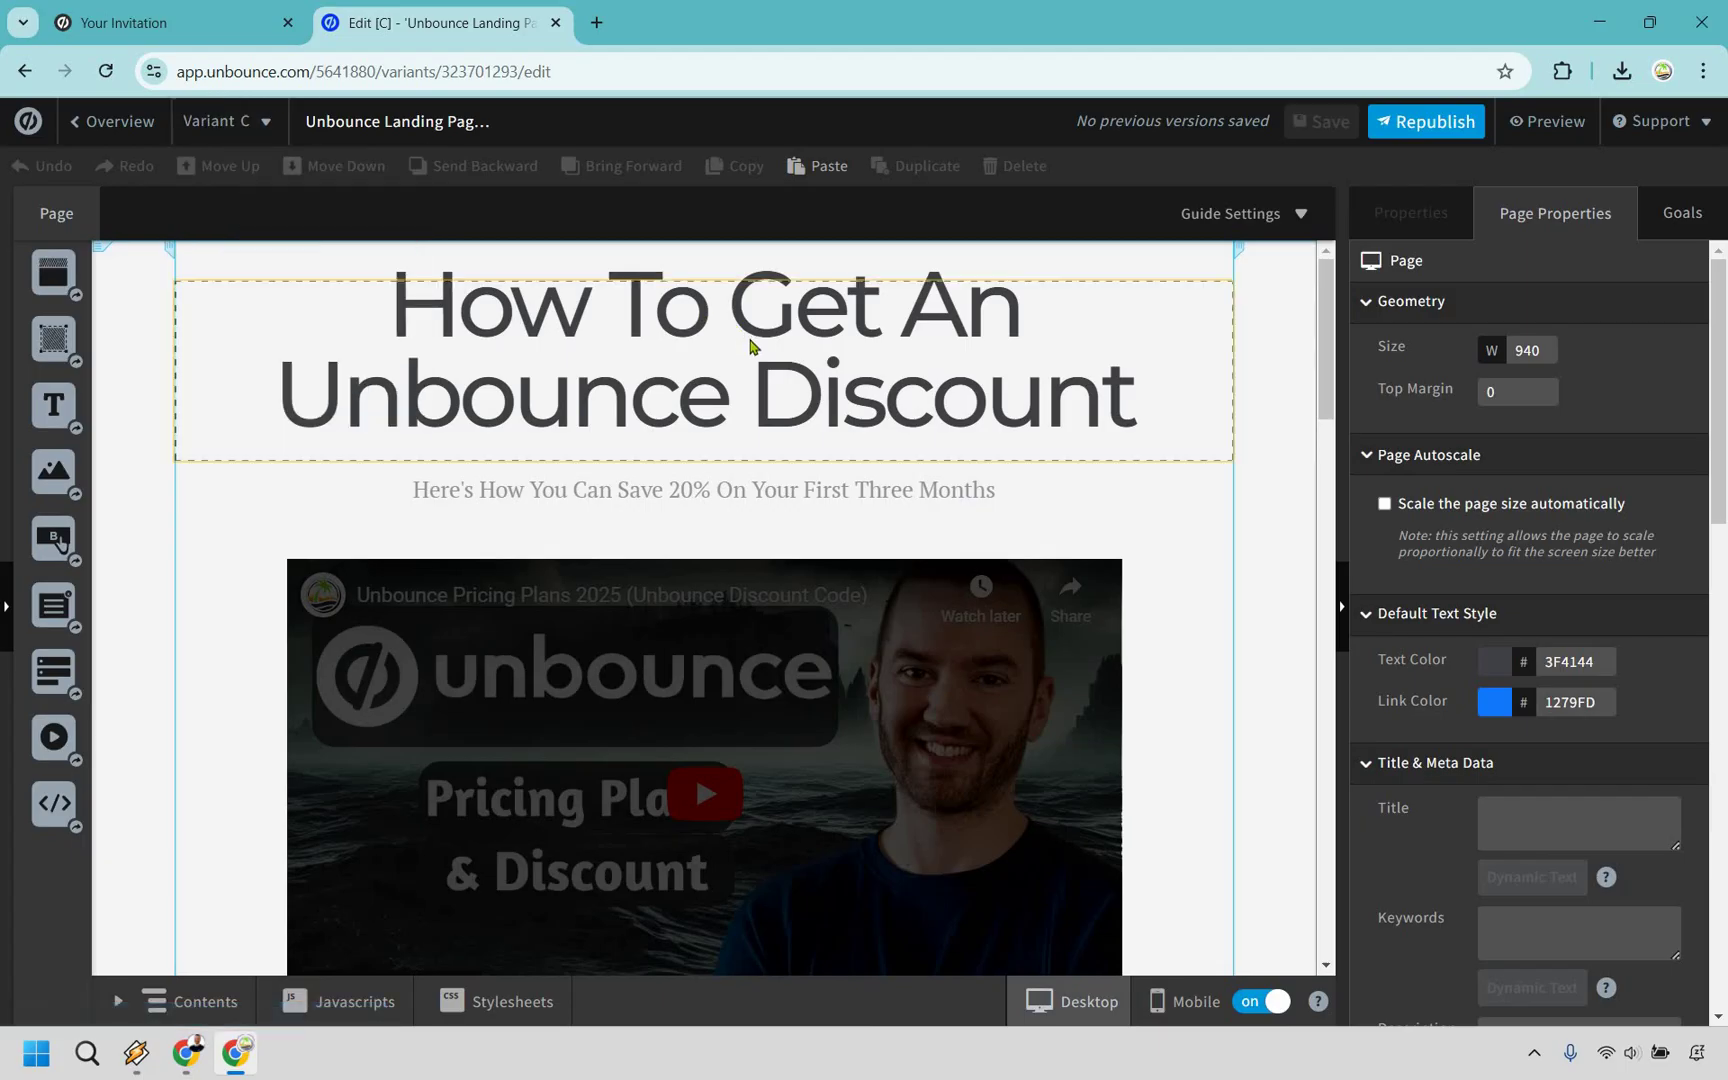
Change the duplicated variant's headline to "Unlock Your Unbounce Discount..." and check its conversion goals.
double_click(650, 333)
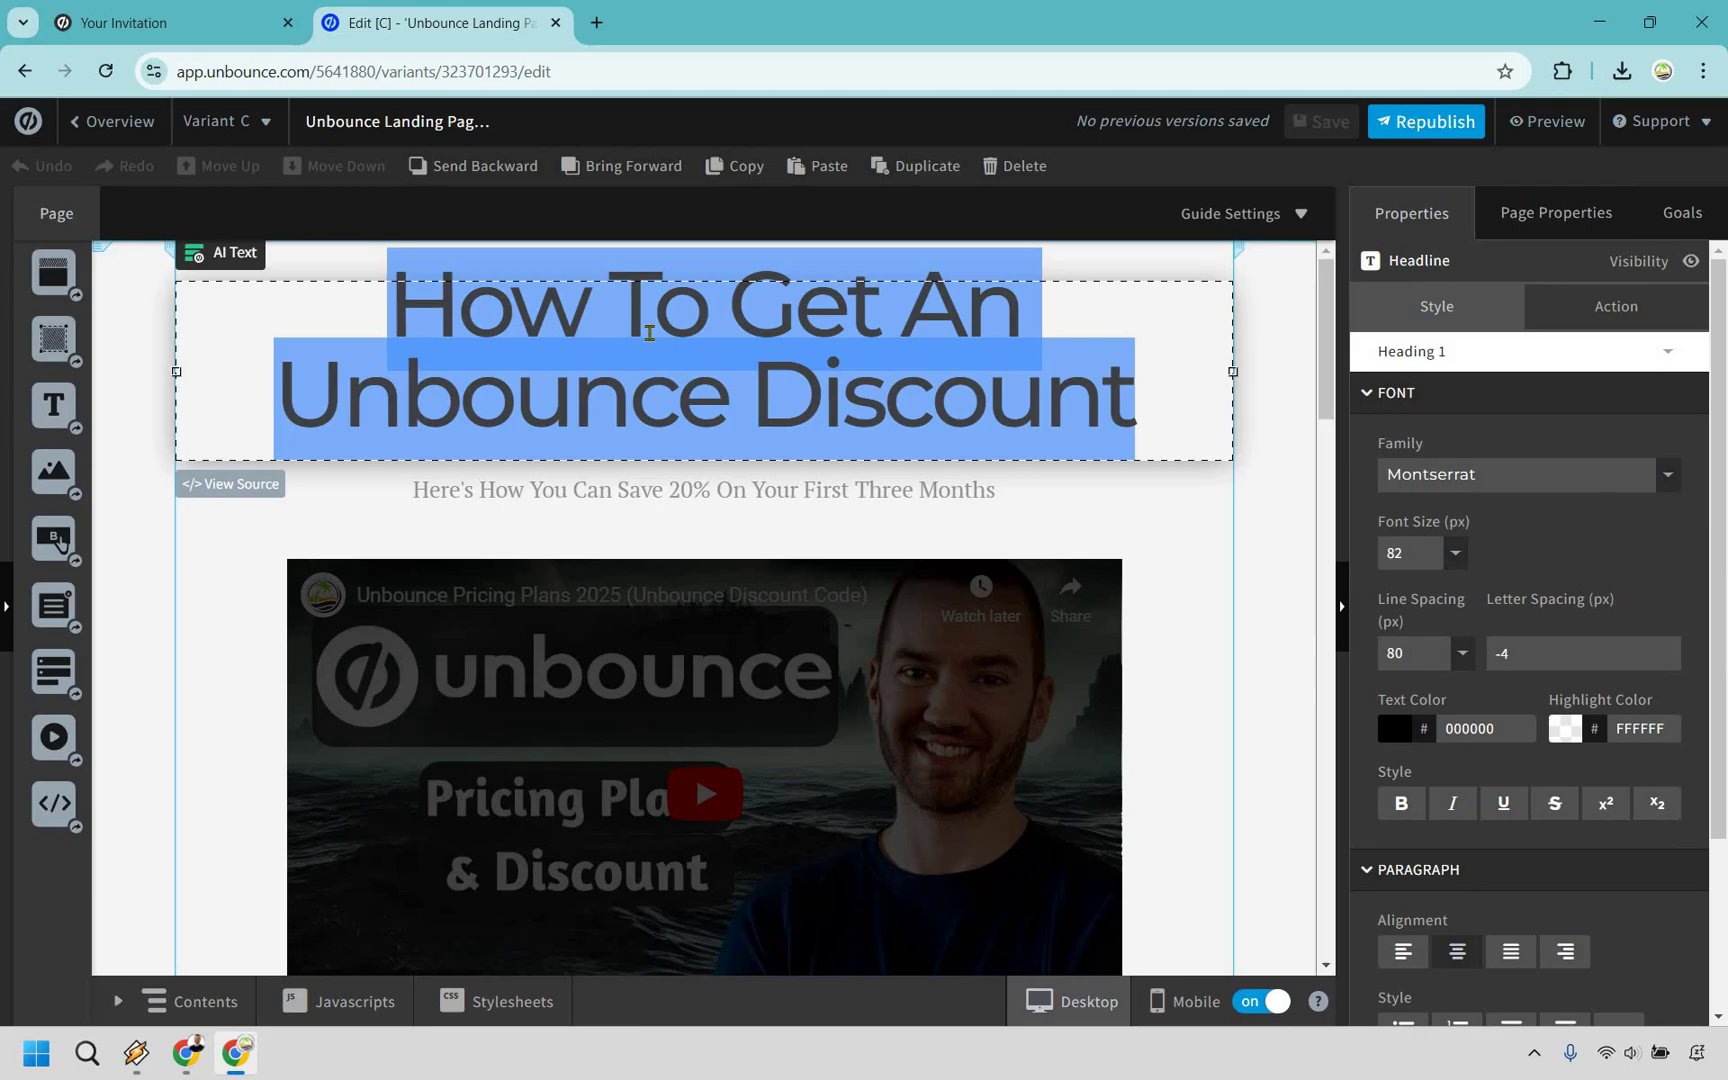
type("Unlock Your Unbounce Discount...")
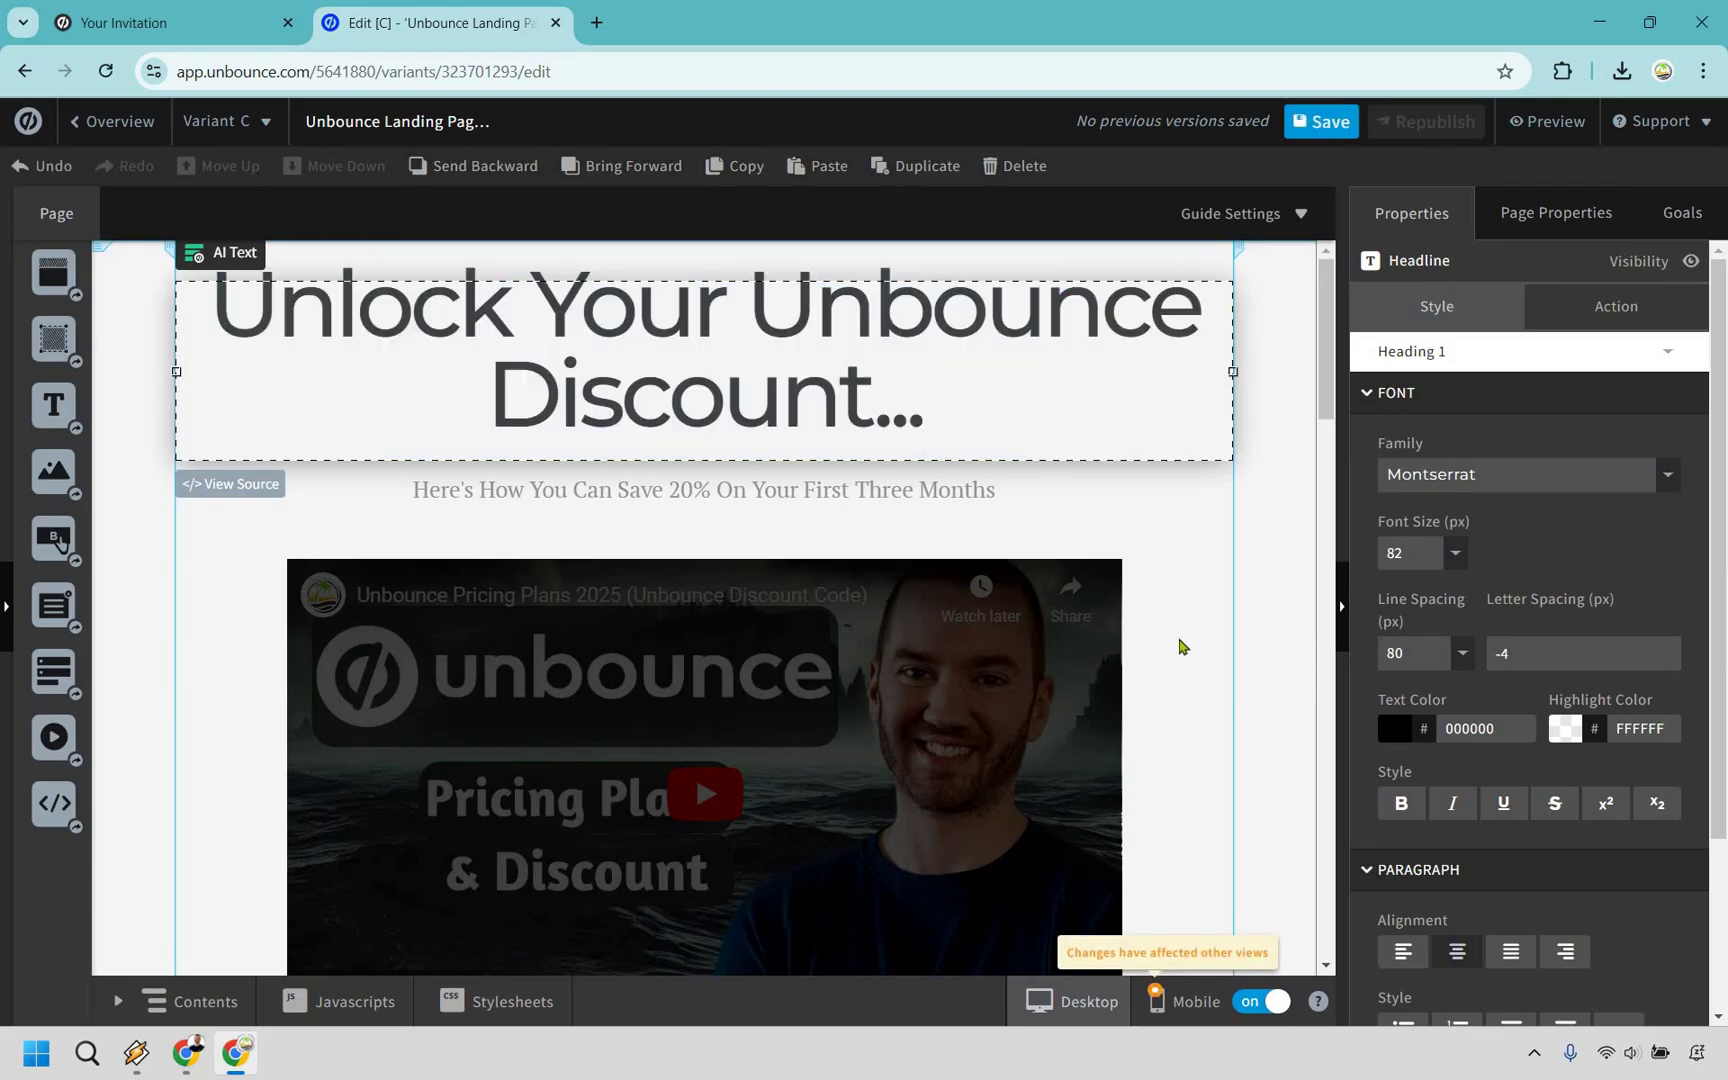
left_click(1681, 212)
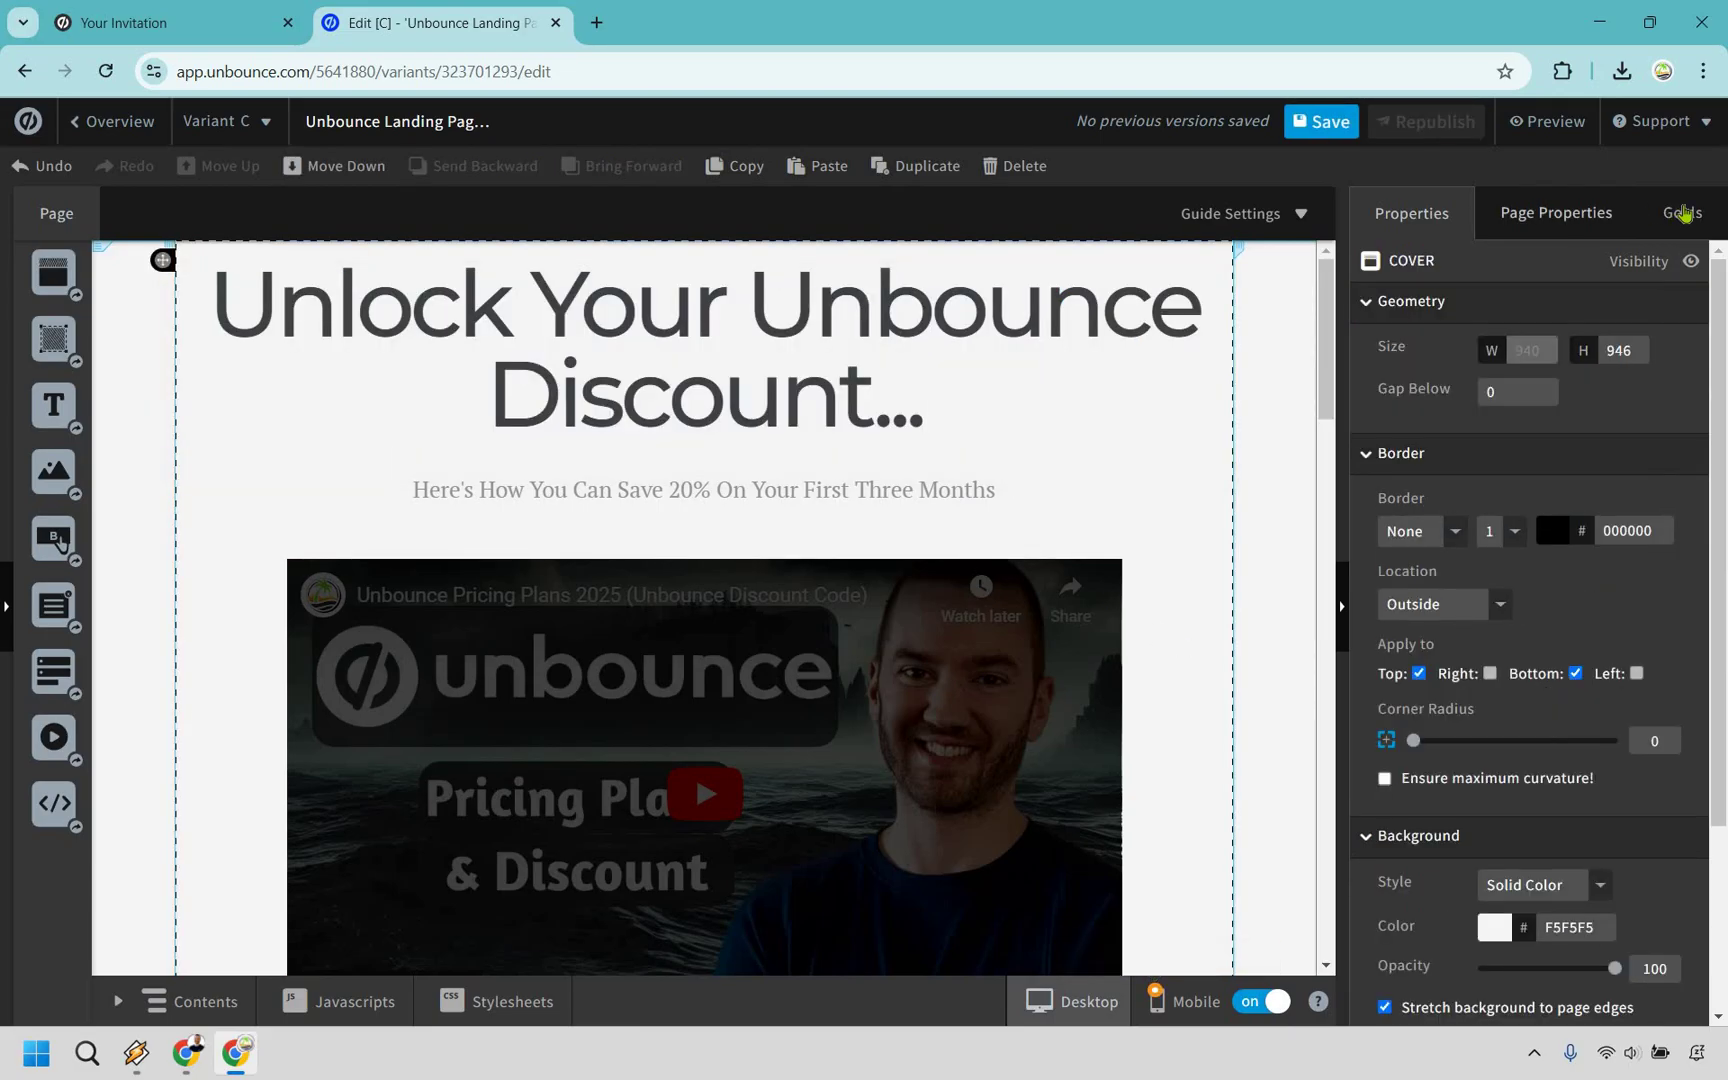
left_click(1682, 212)
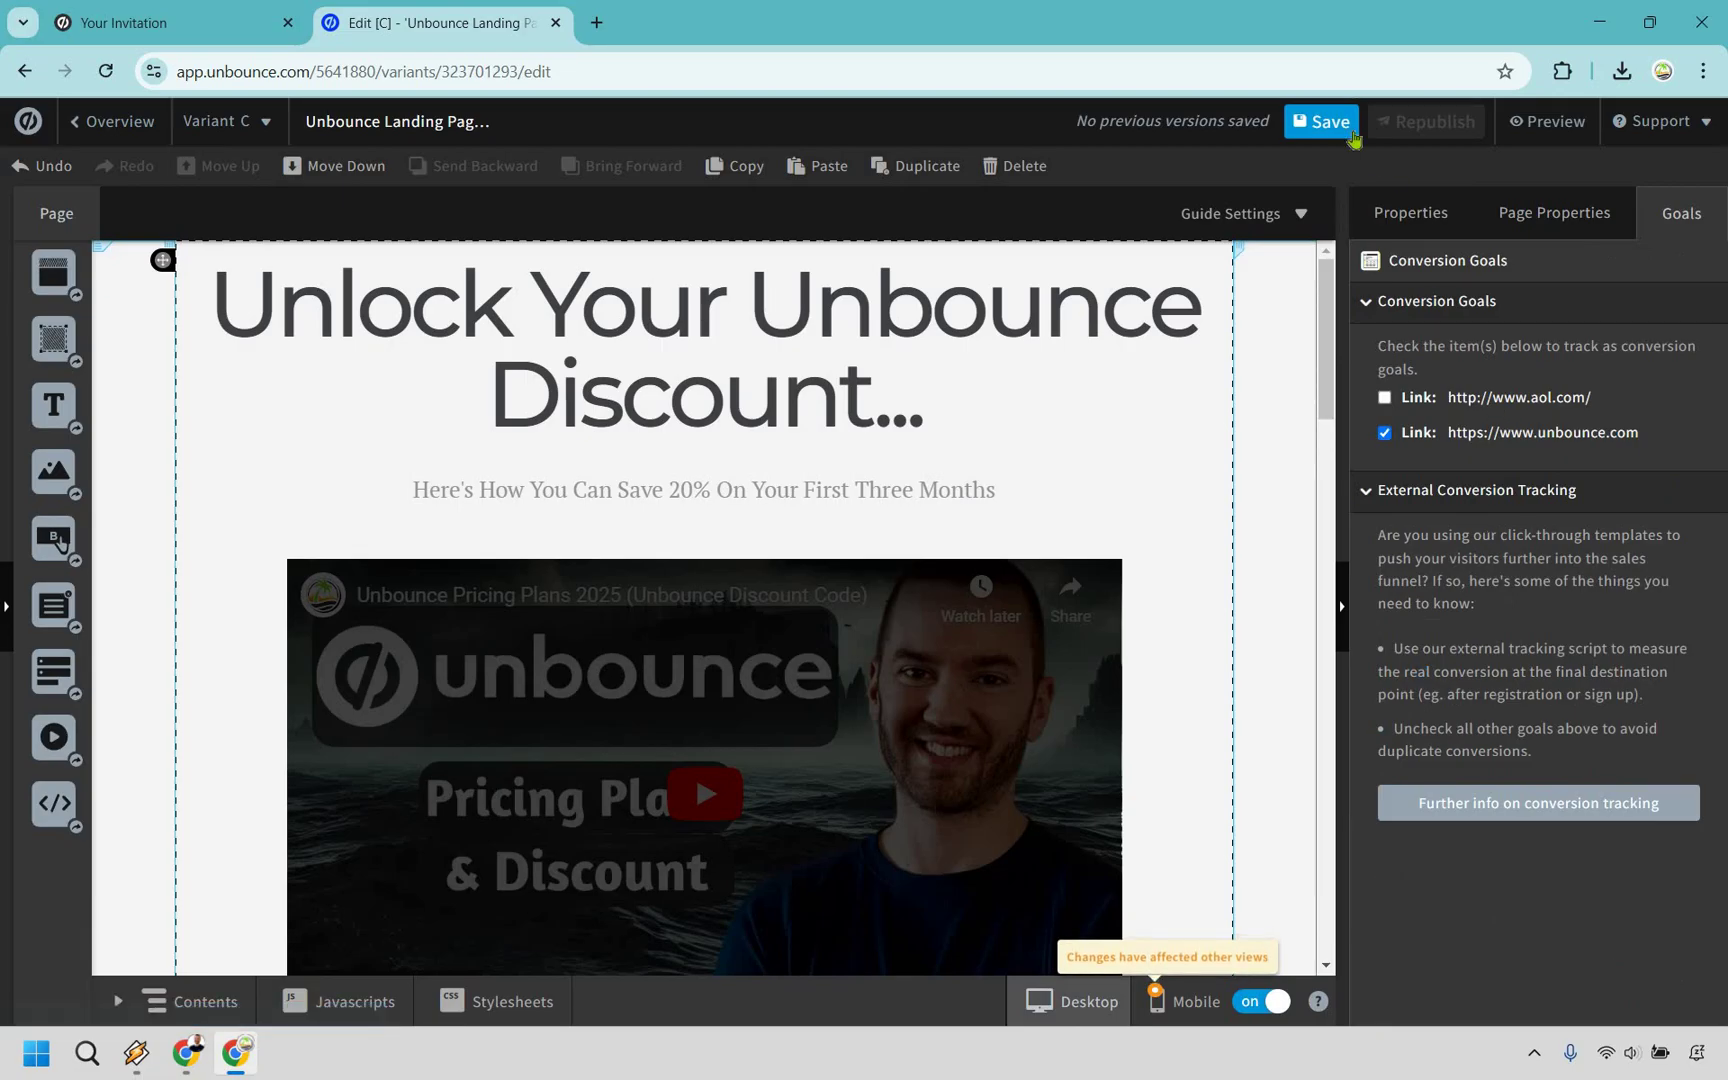
Save and republish the variant, and reopen First Variant copy 2 from the page overview to check its headline.
left_click(1321, 121)
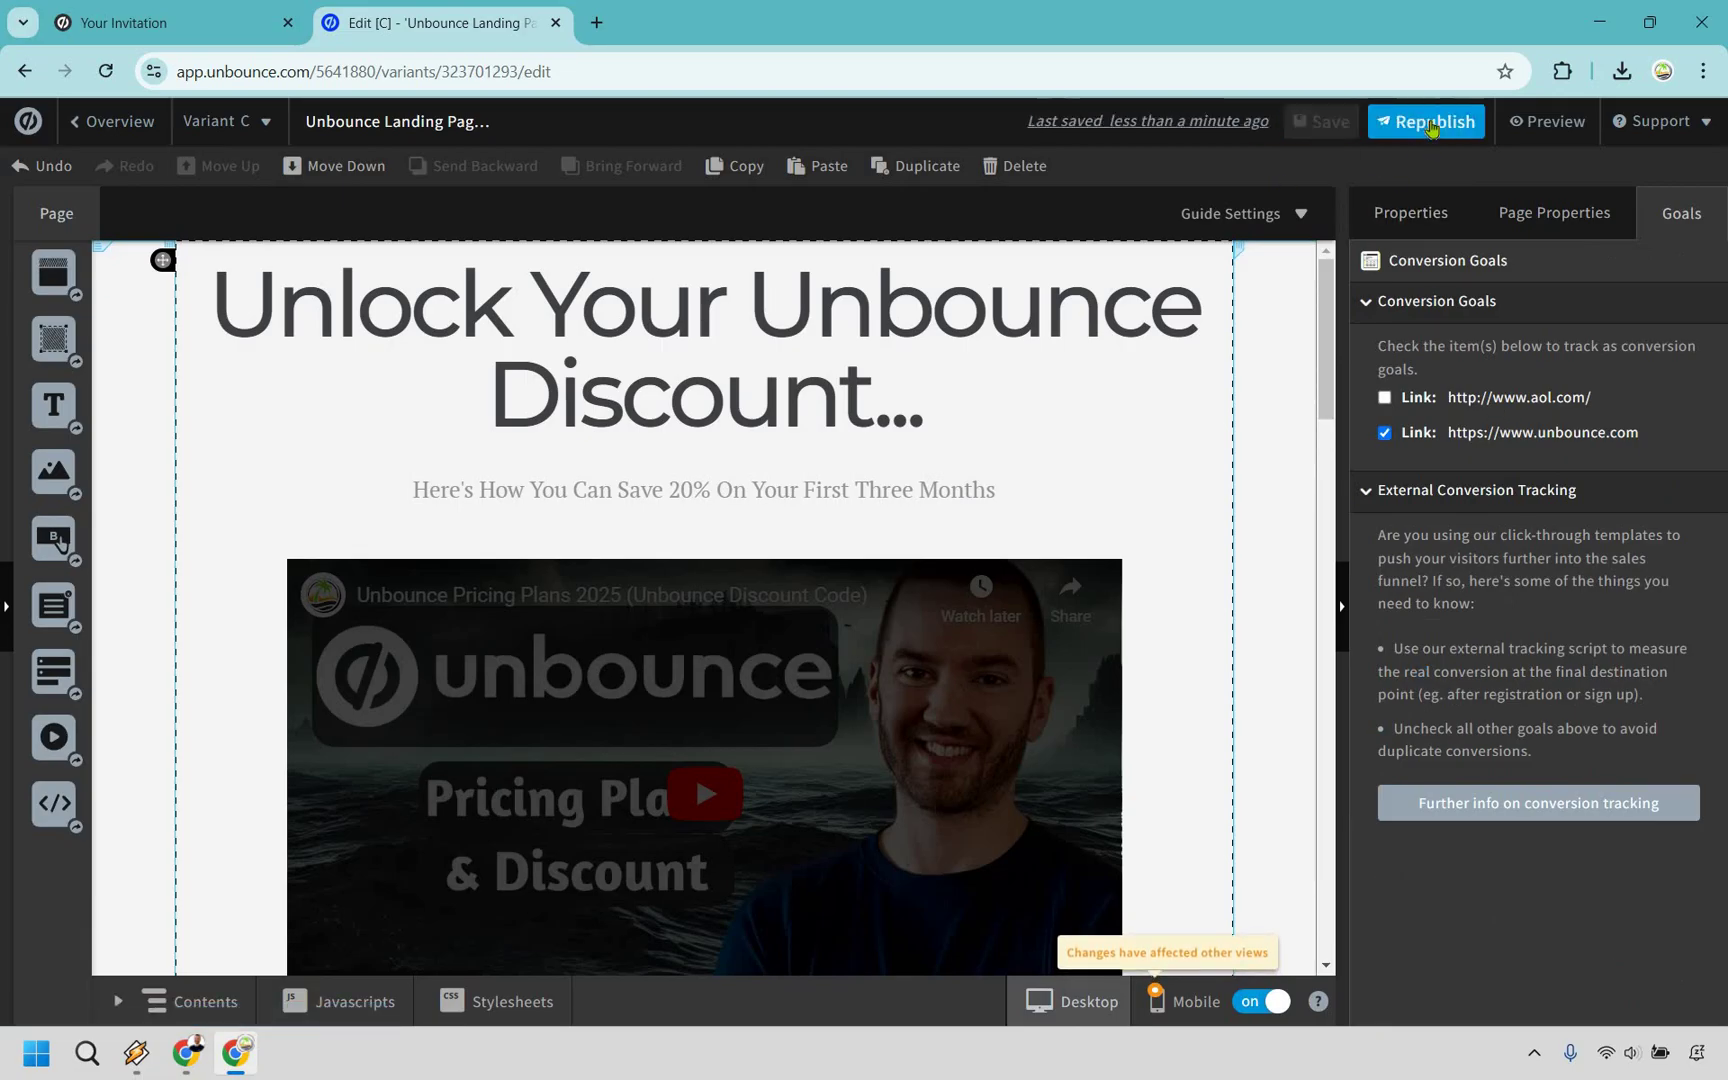
left_click(1432, 123)
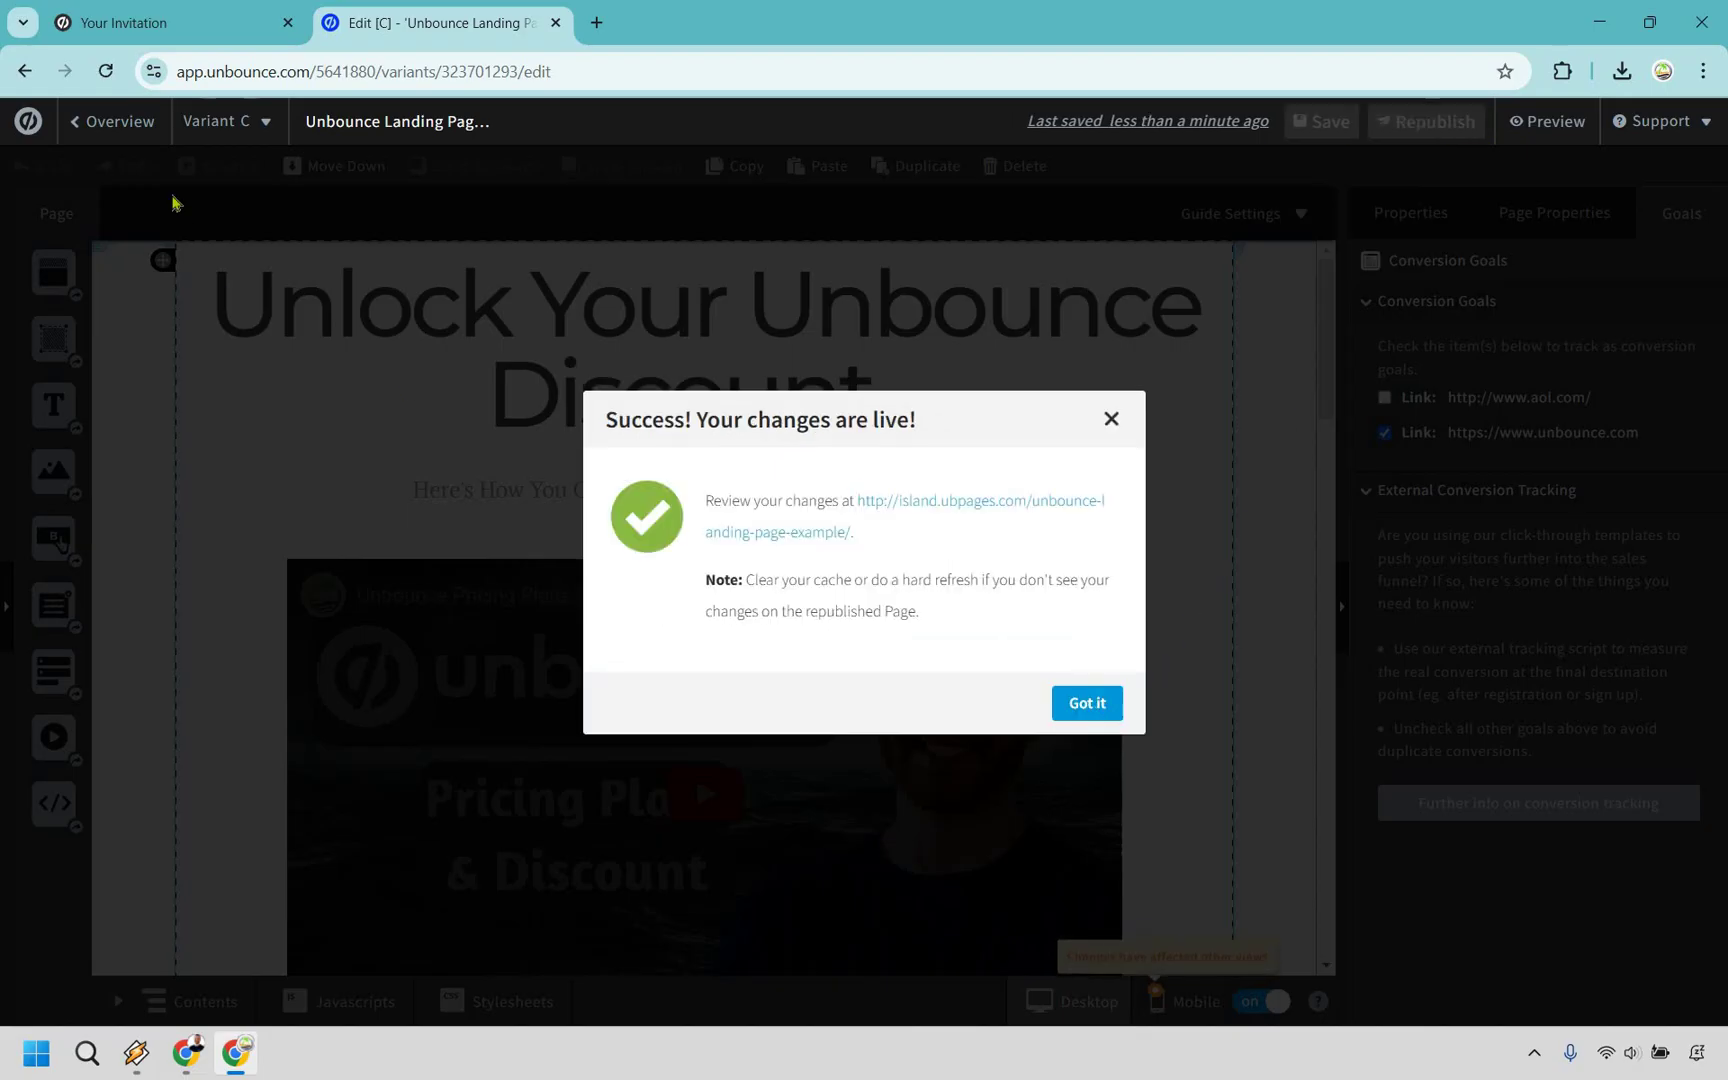
left_click(108, 140)
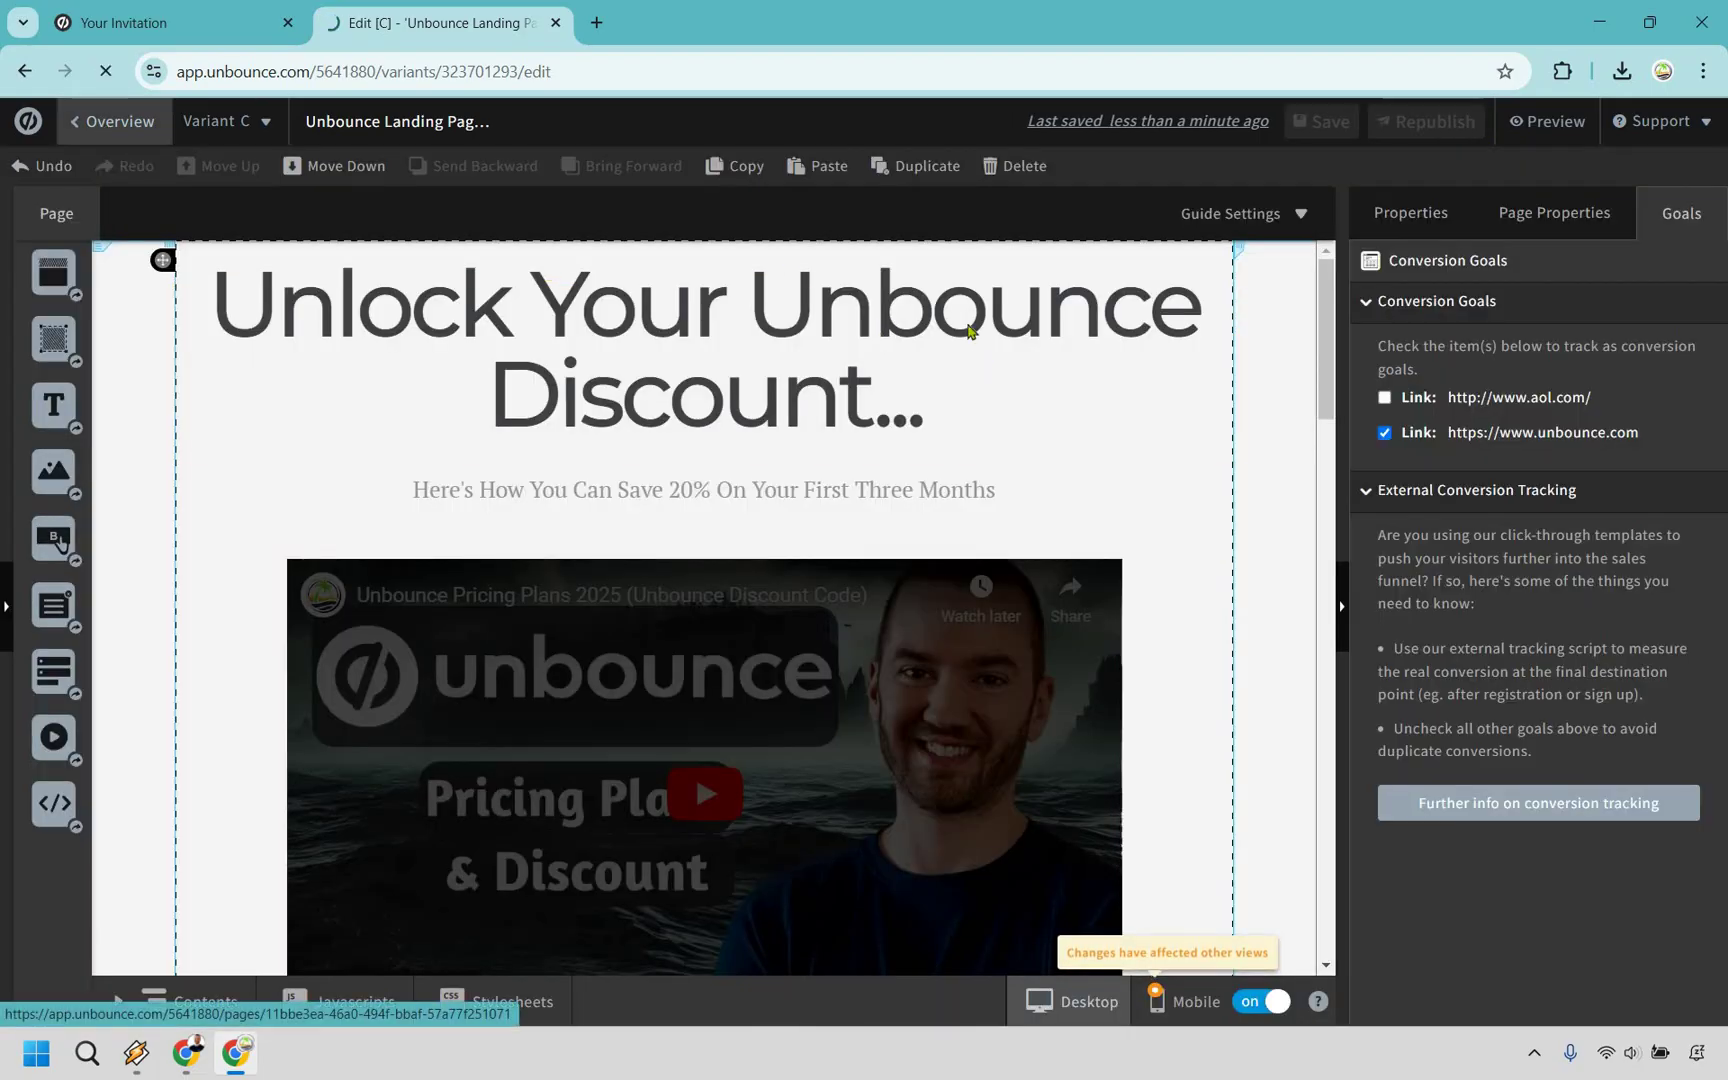
left_click(108, 135)
scroll(670, 430, "down", 3)
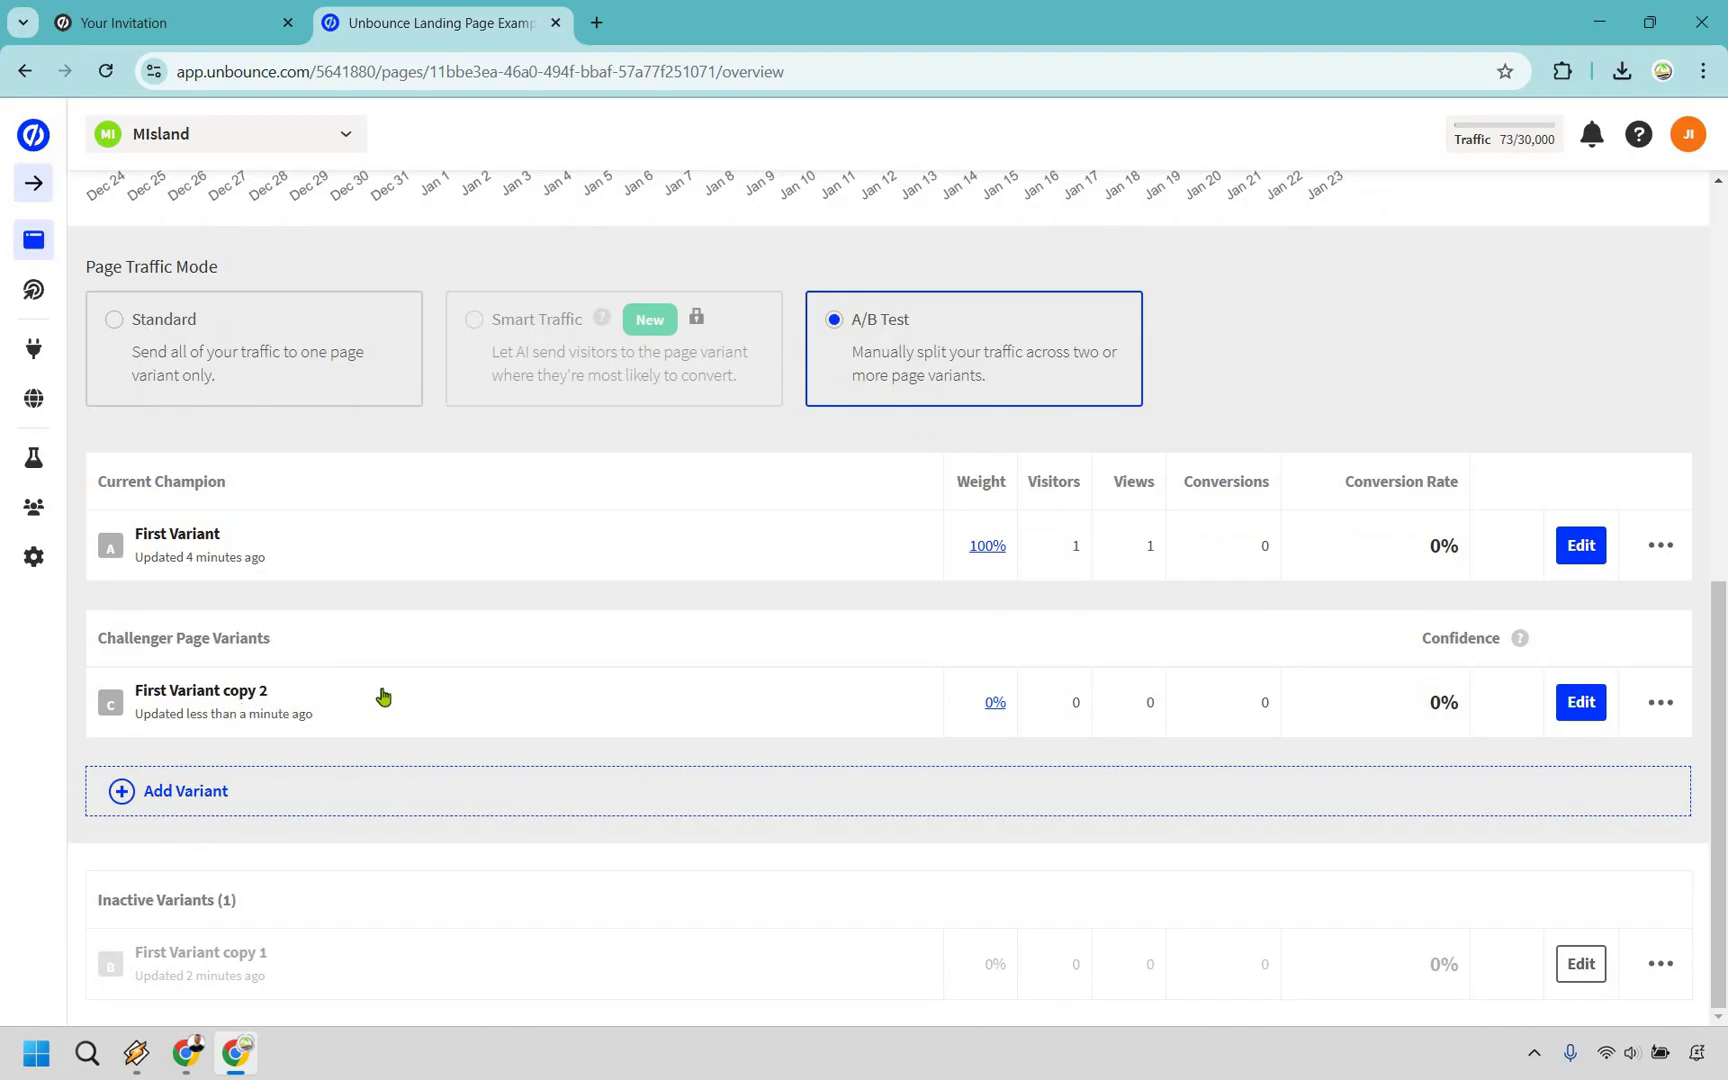
left_click(1579, 704)
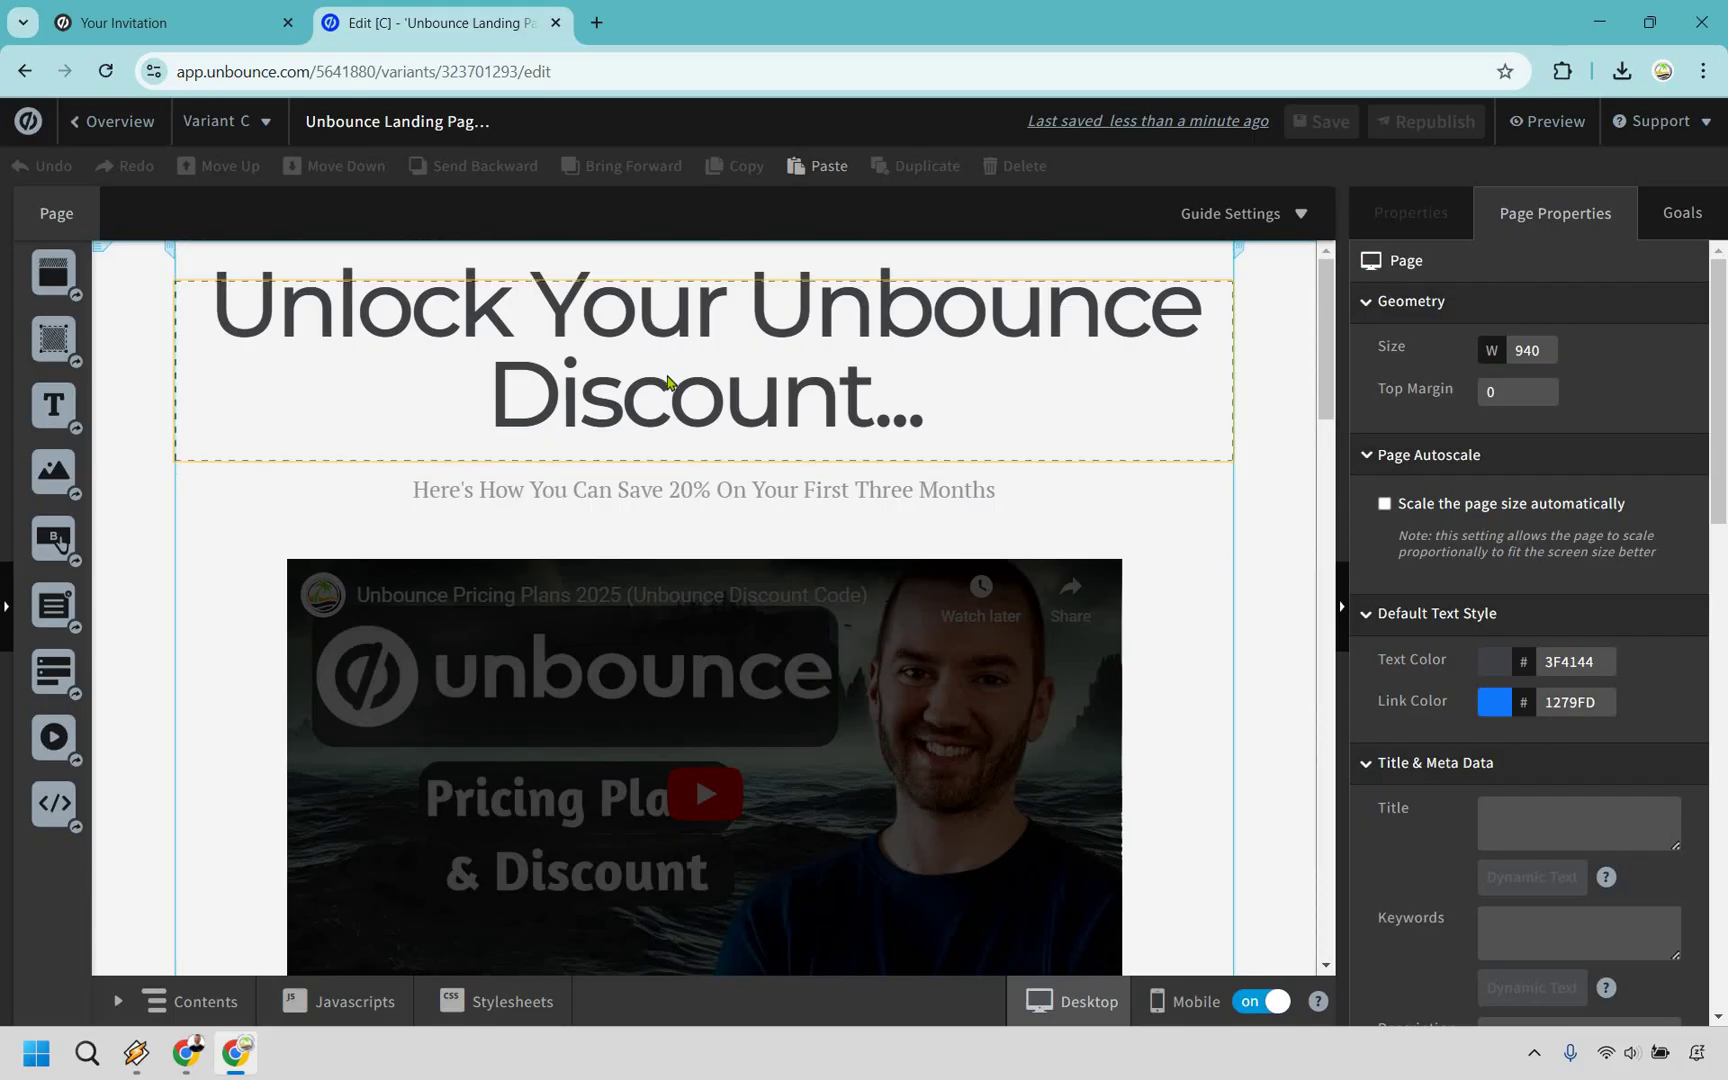
left_click(115, 121)
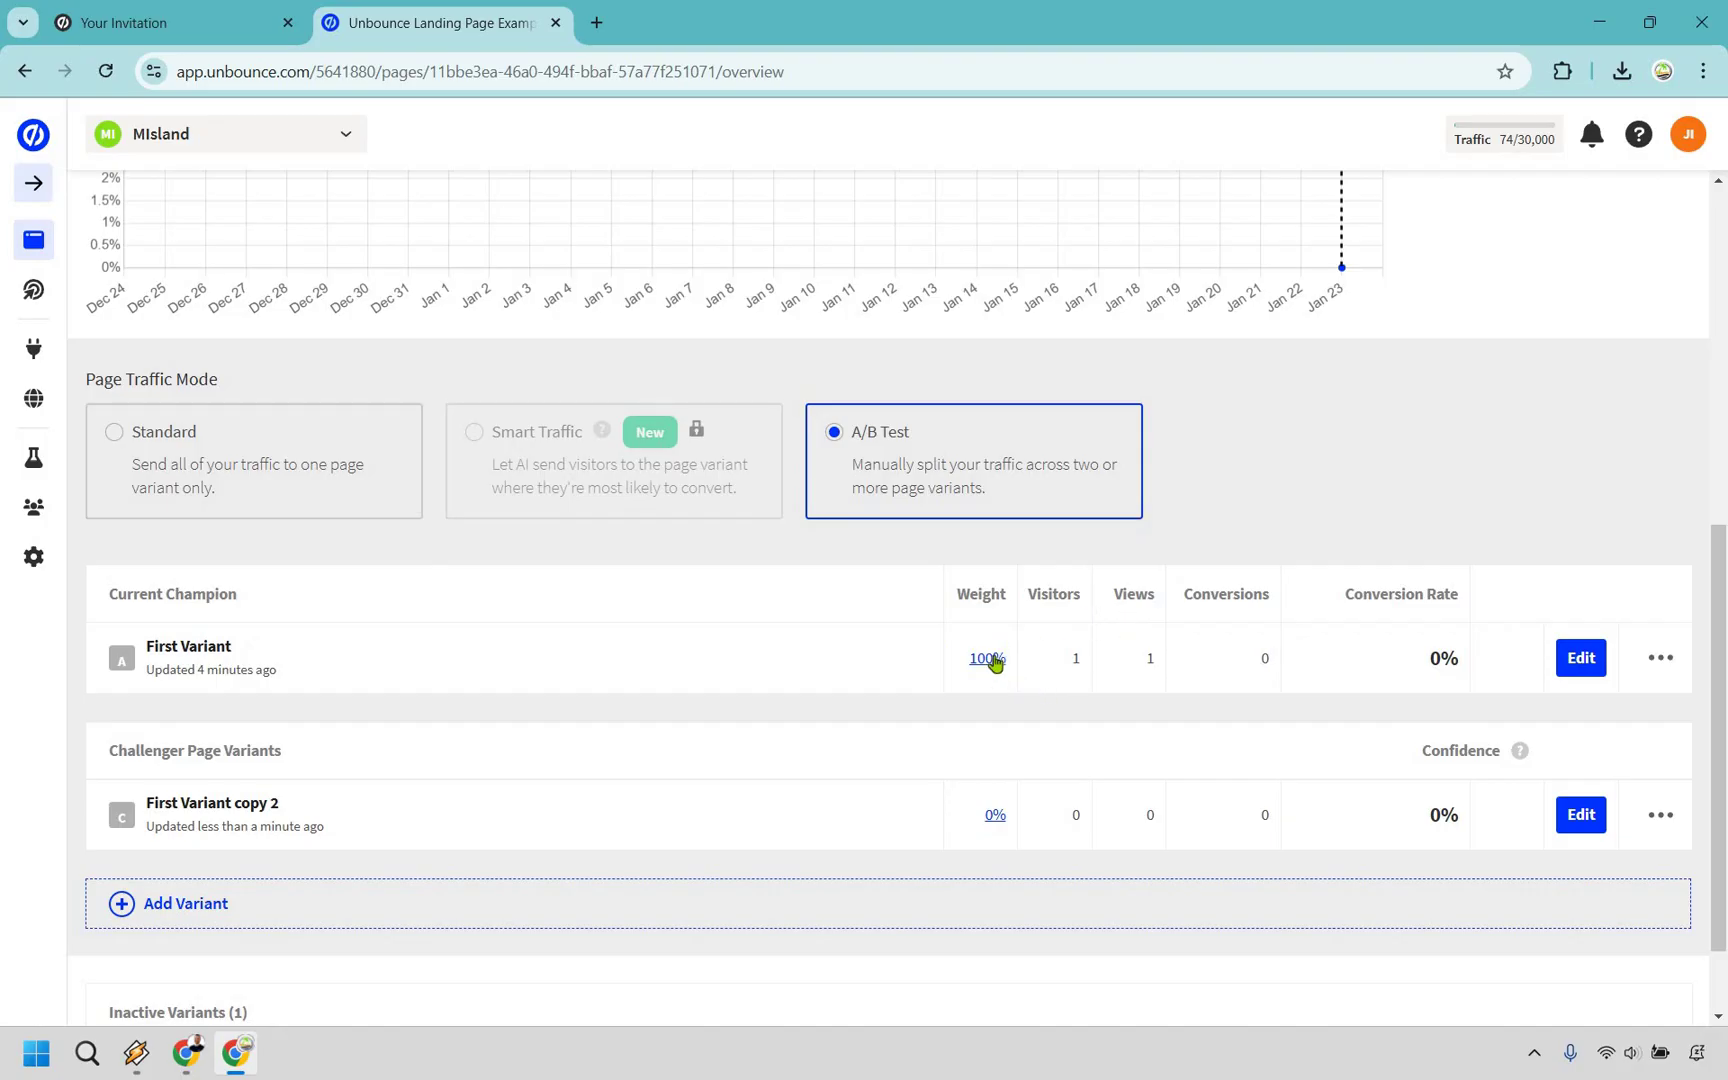
Set the weights of First Variant and First Variant copy 2 to 50% each and republish the page.
left_click(995, 815)
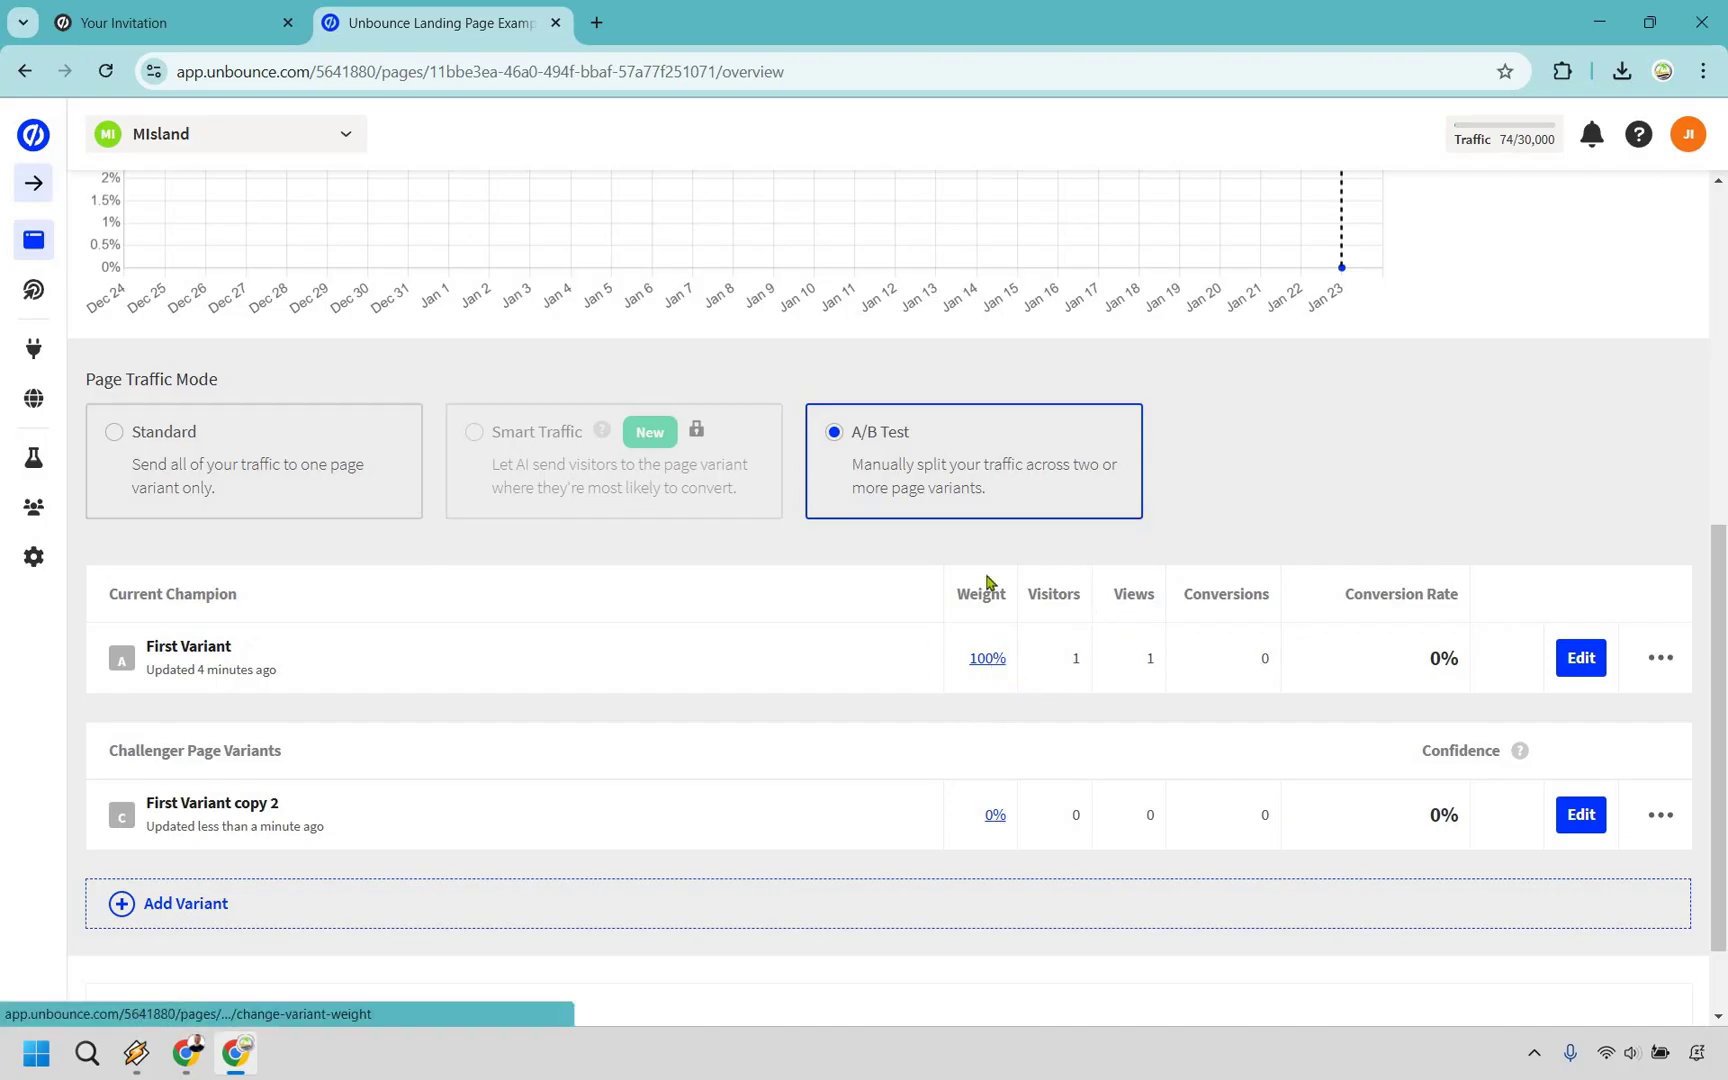
key("Tab")
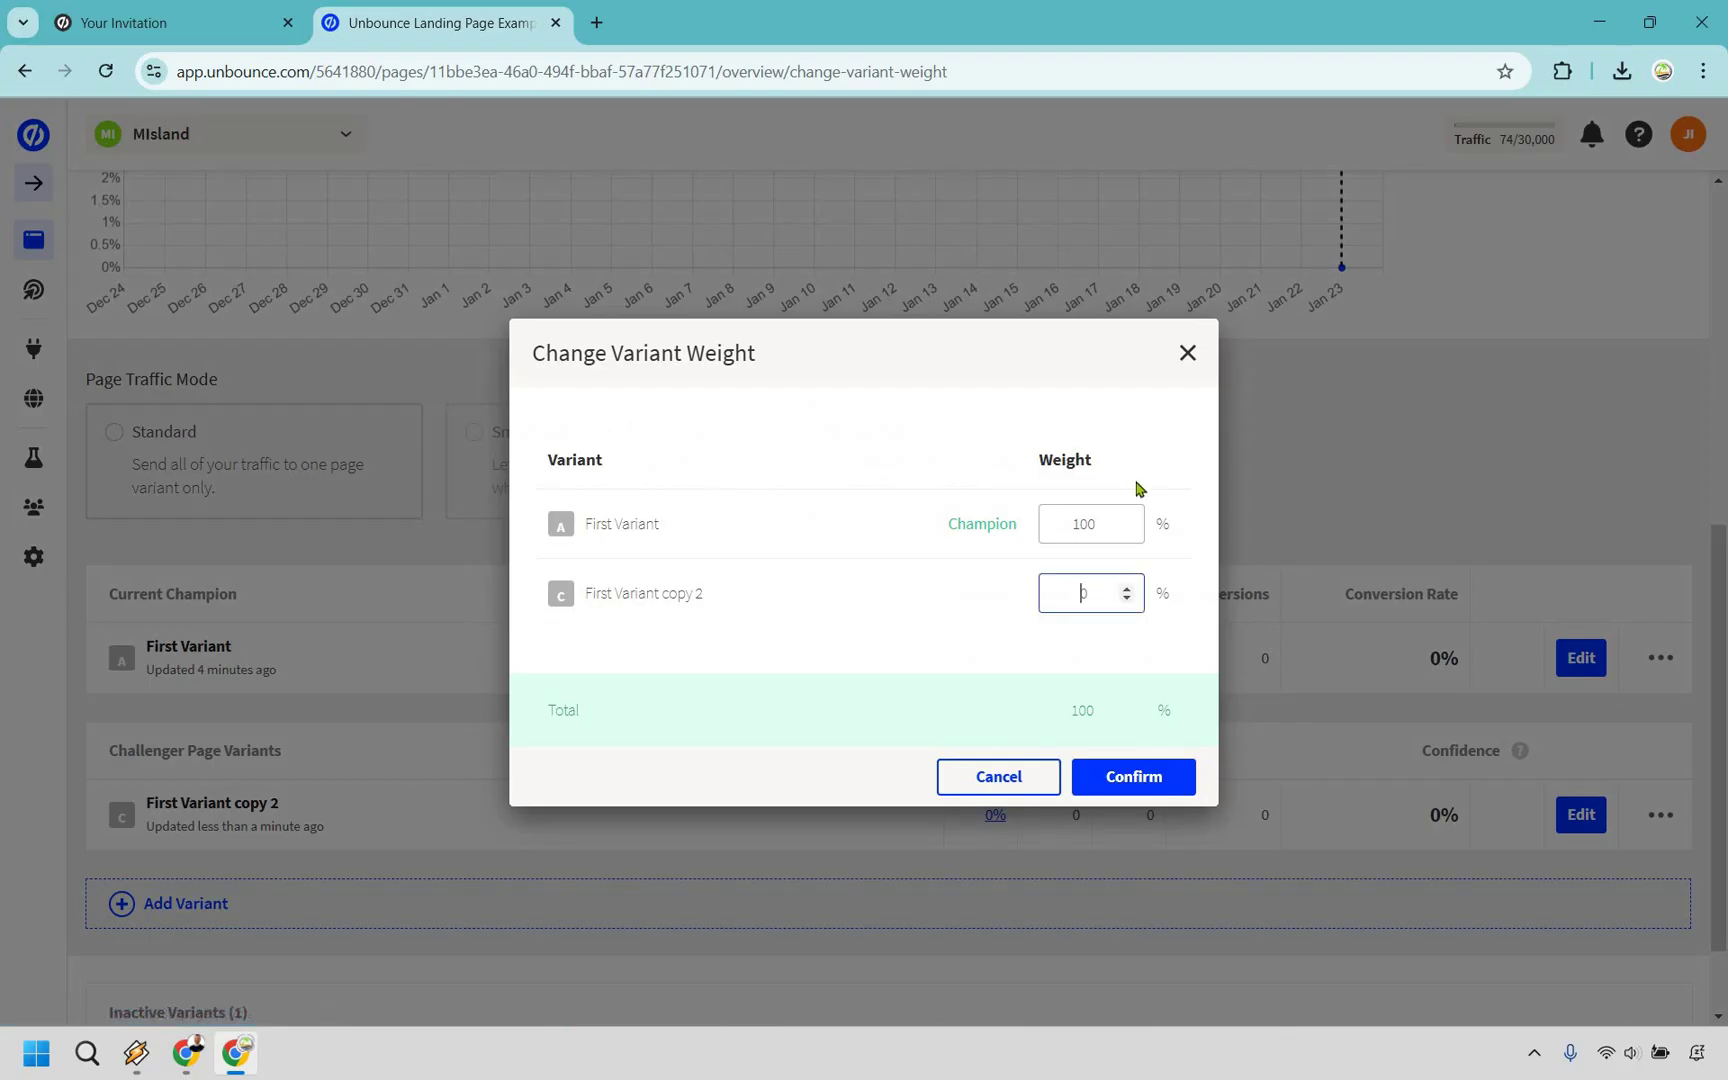
type("50")
left_click(1080, 525)
left_click_drag(1084, 525, 1053, 521)
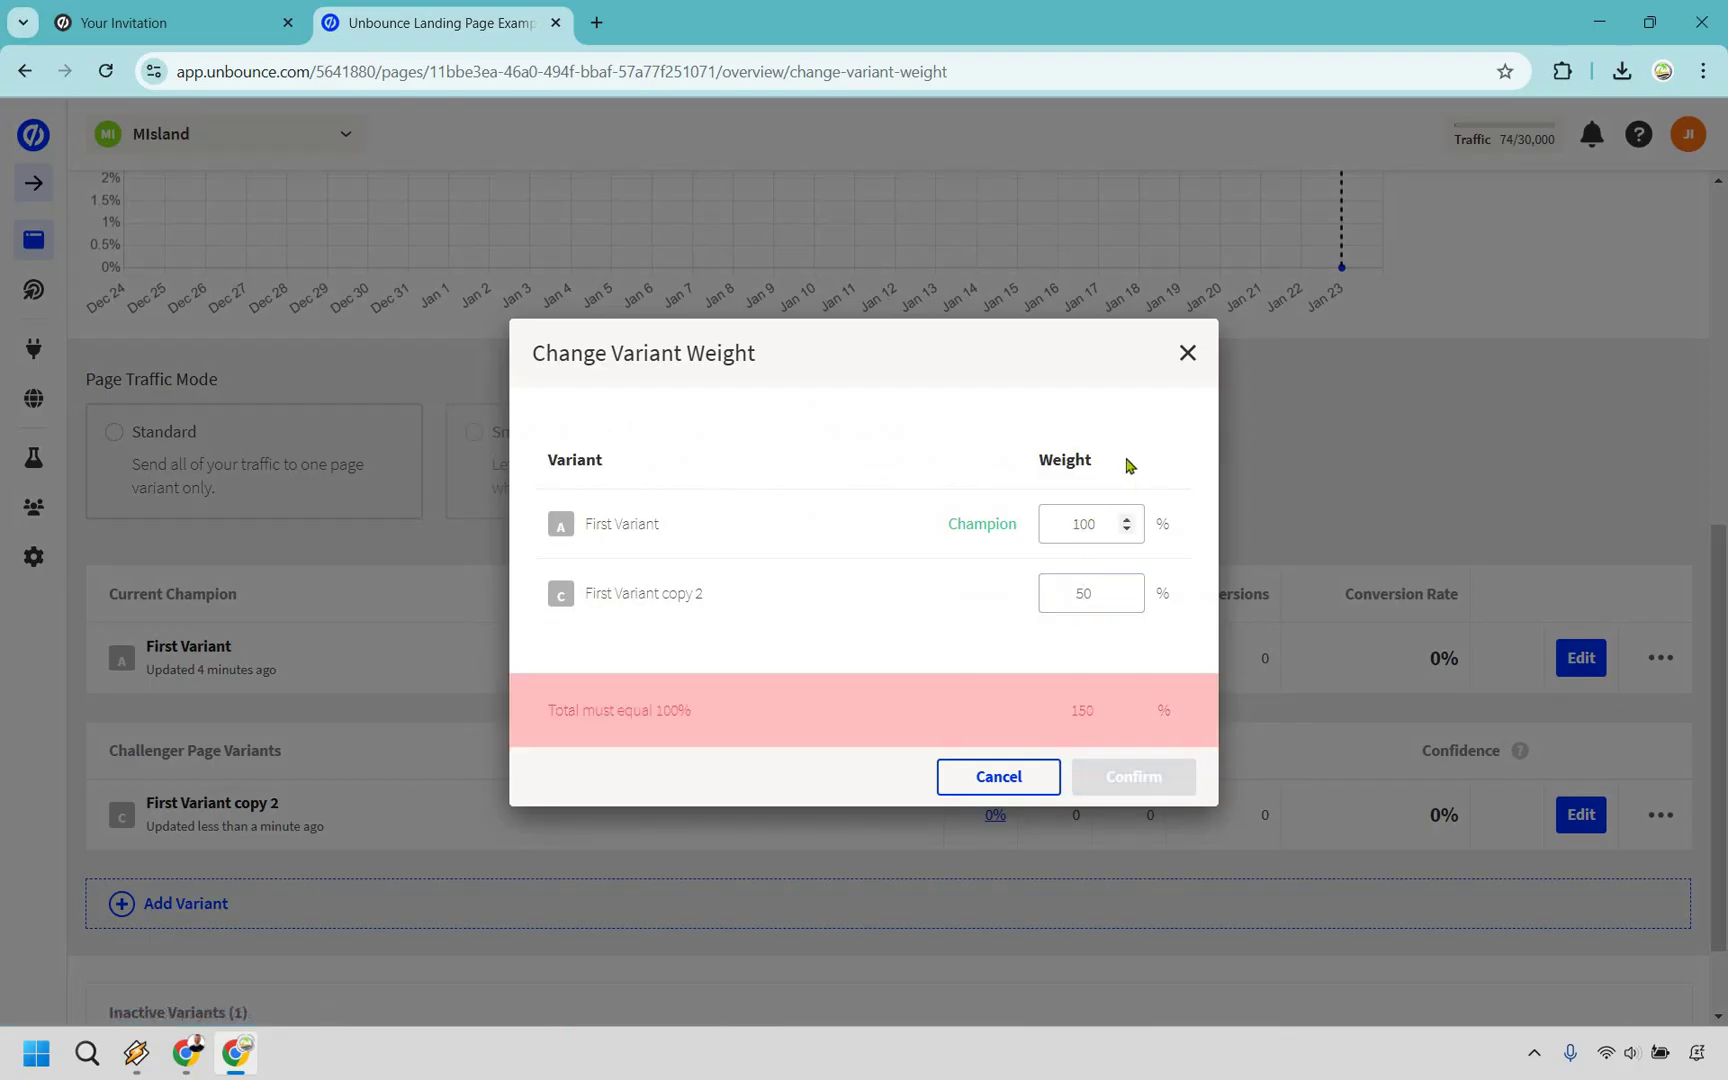
type("50")
left_click(1142, 486)
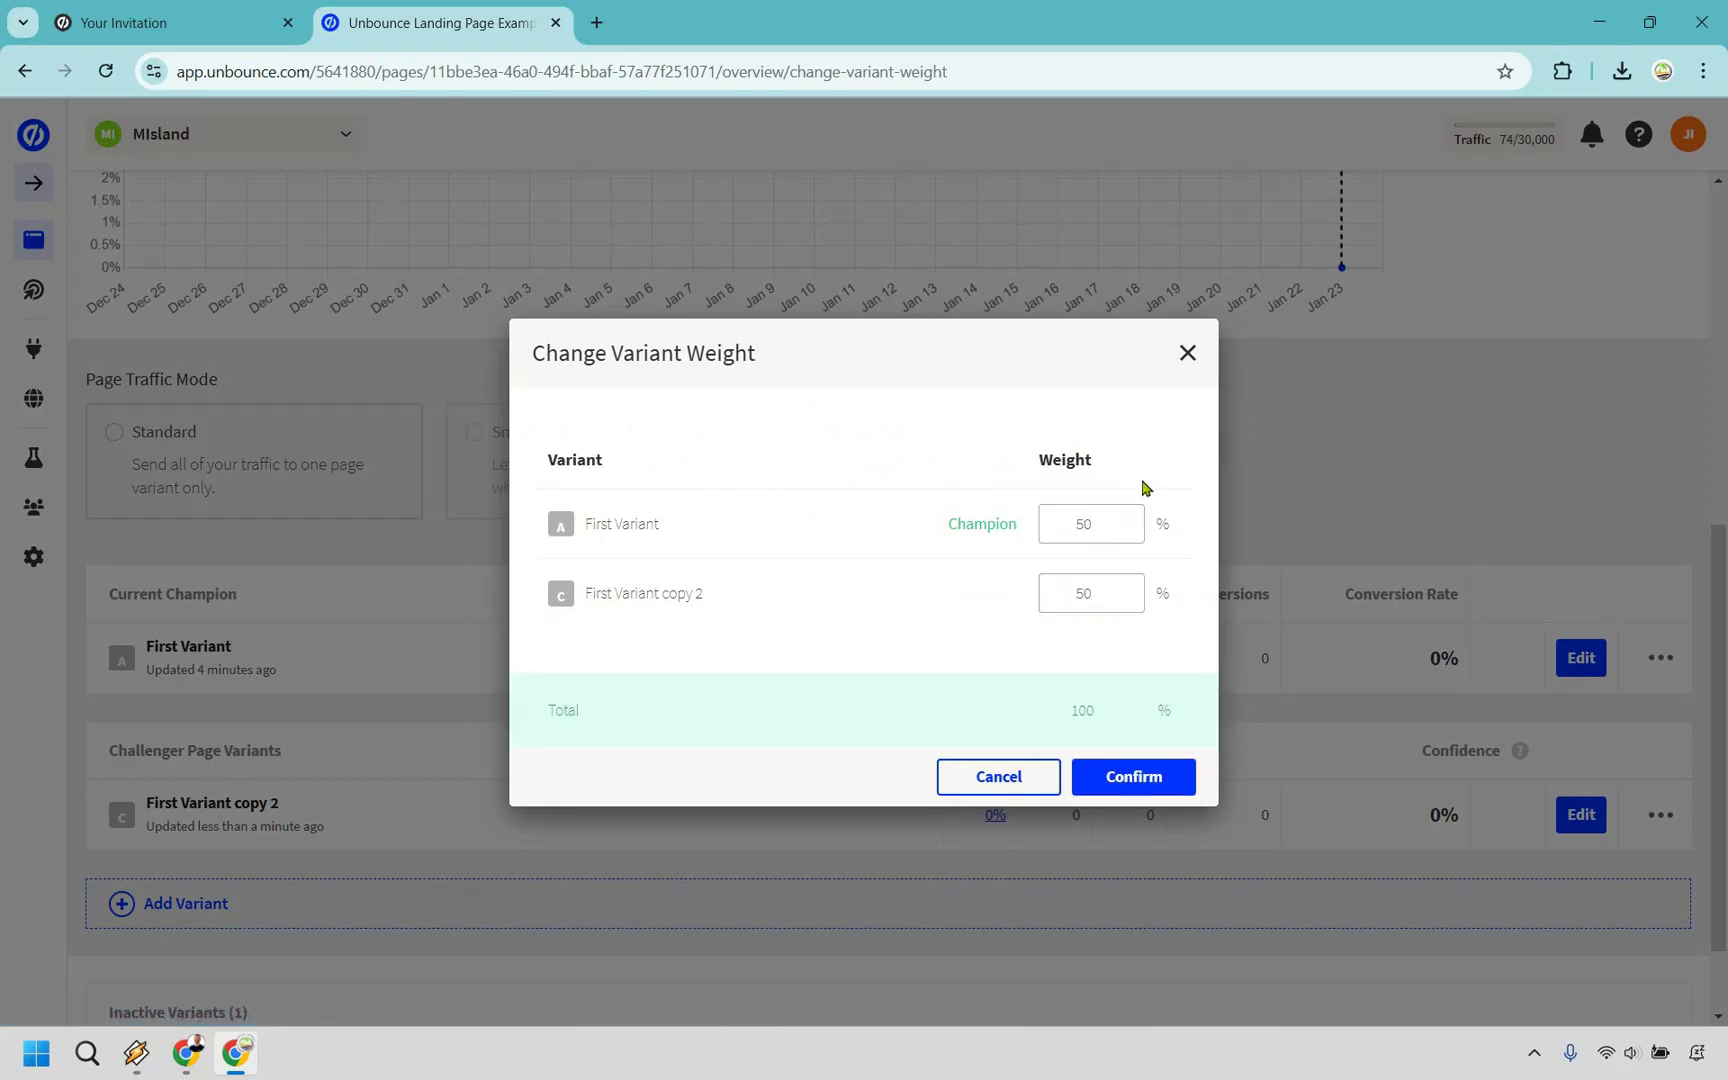
left_click(1141, 775)
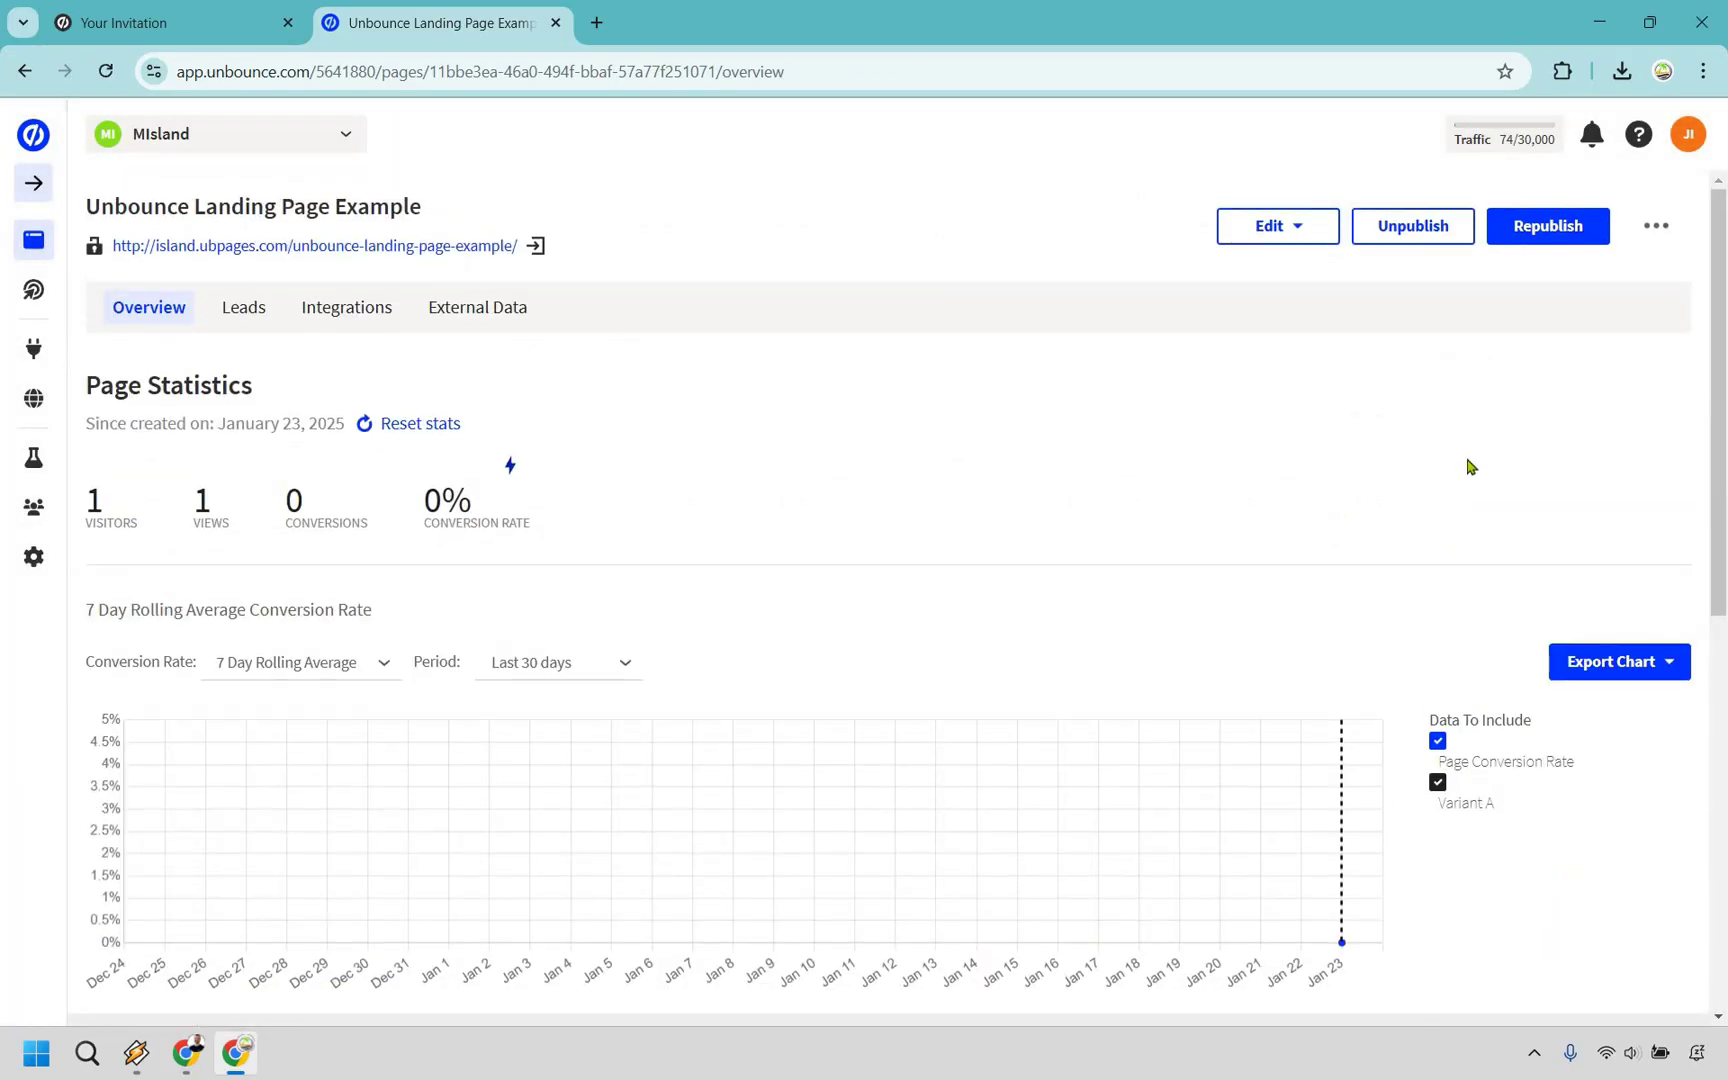
left_click(1558, 233)
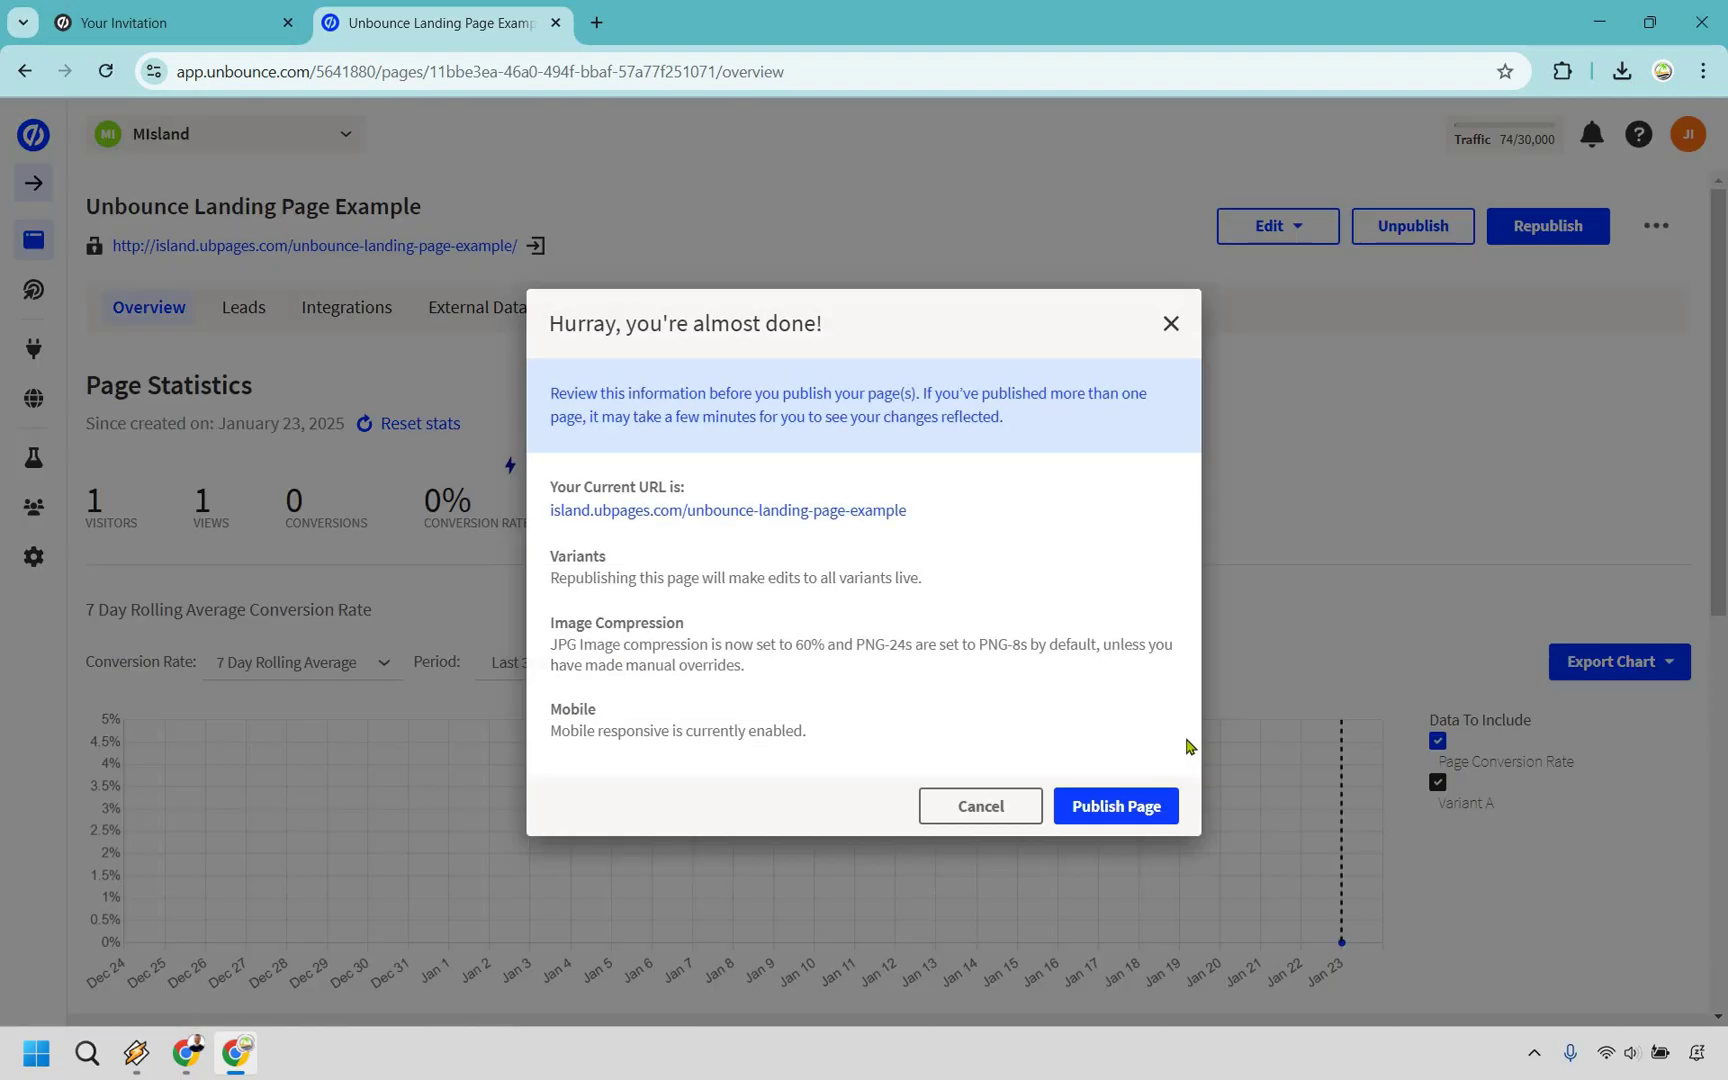
left_click(1150, 810)
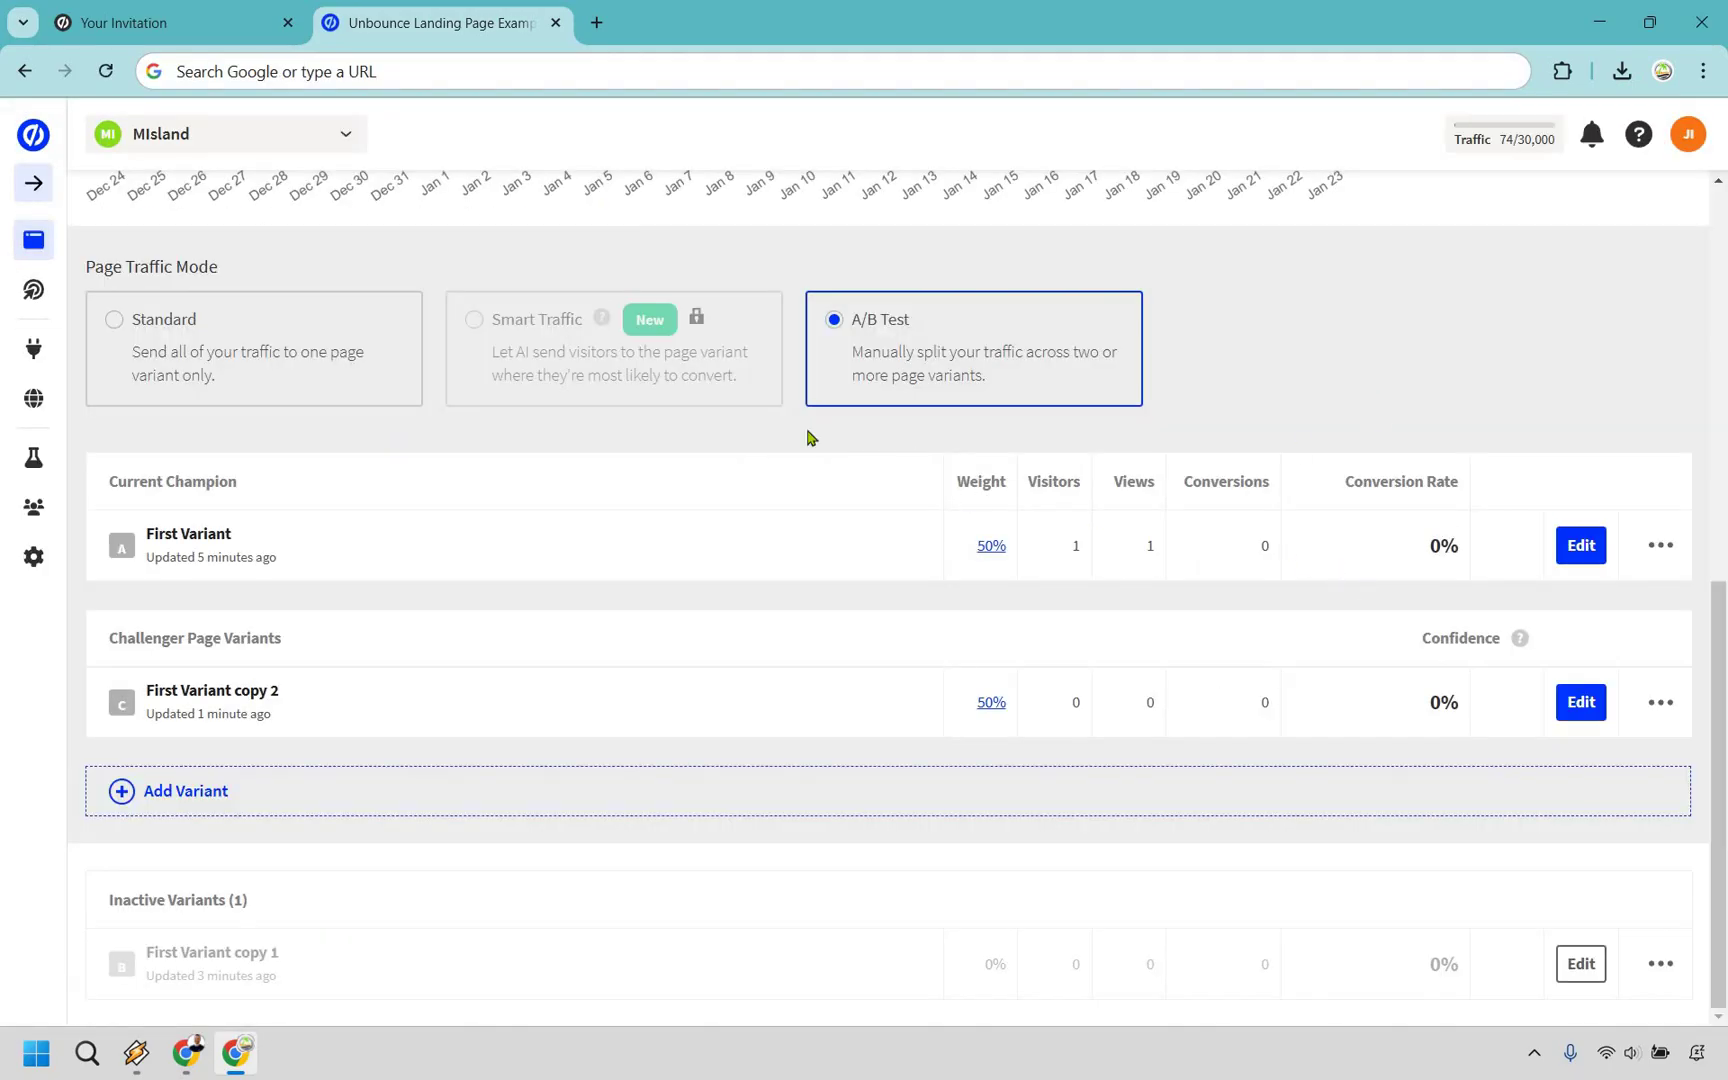
Open the live page in an incognito window and examine which headline variant it serves, down to the footer.
scroll(700, 380, "up", 8)
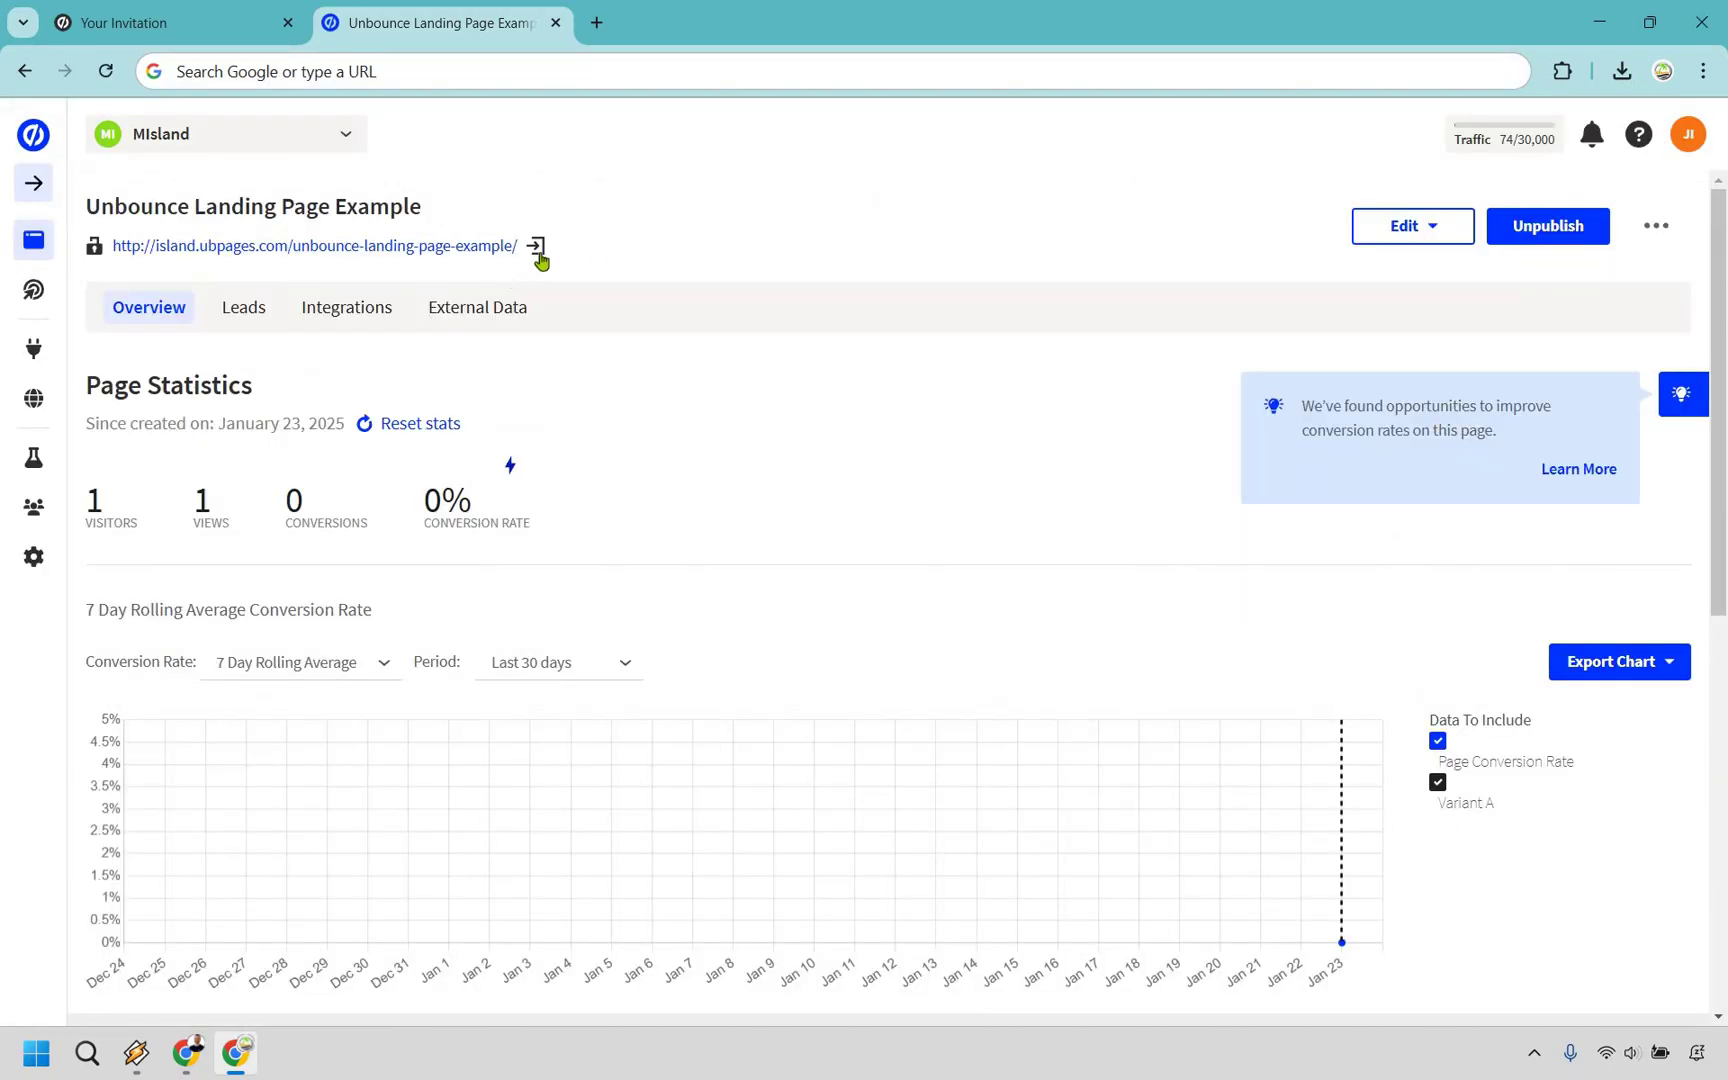
right_click(538, 254)
left_click(640, 458)
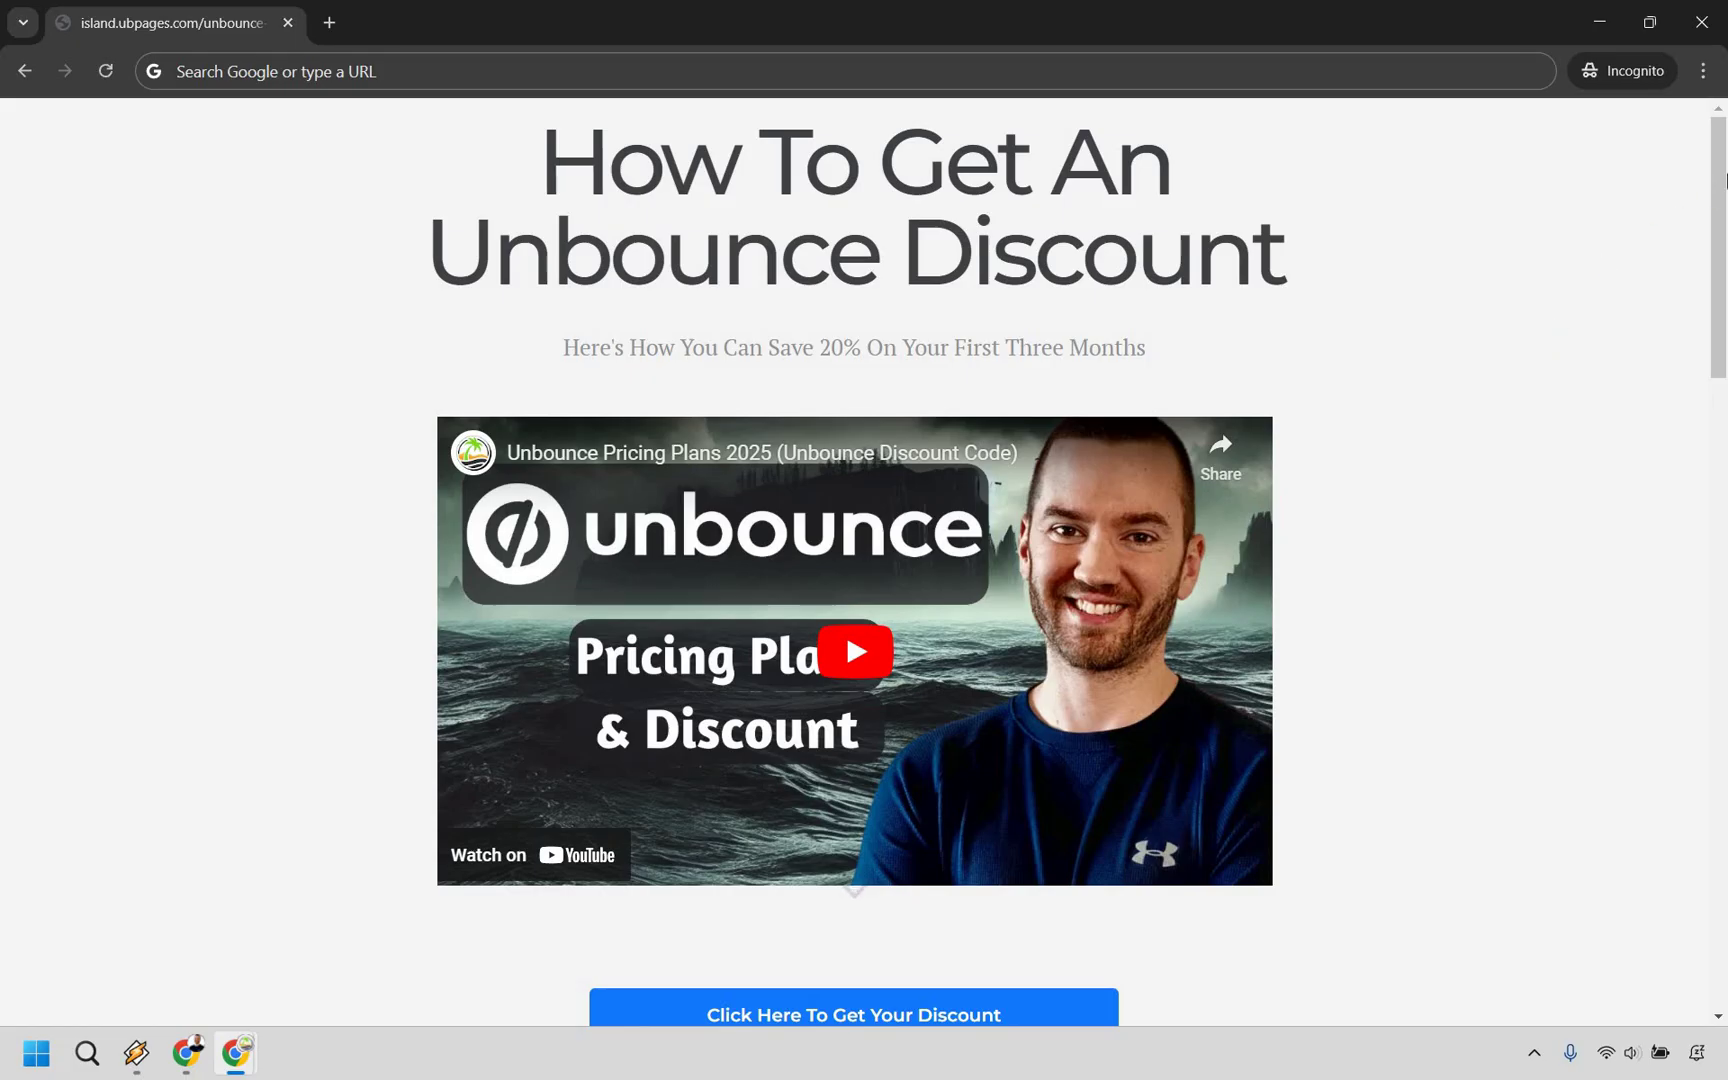
scroll(1635, 274, "down", 1)
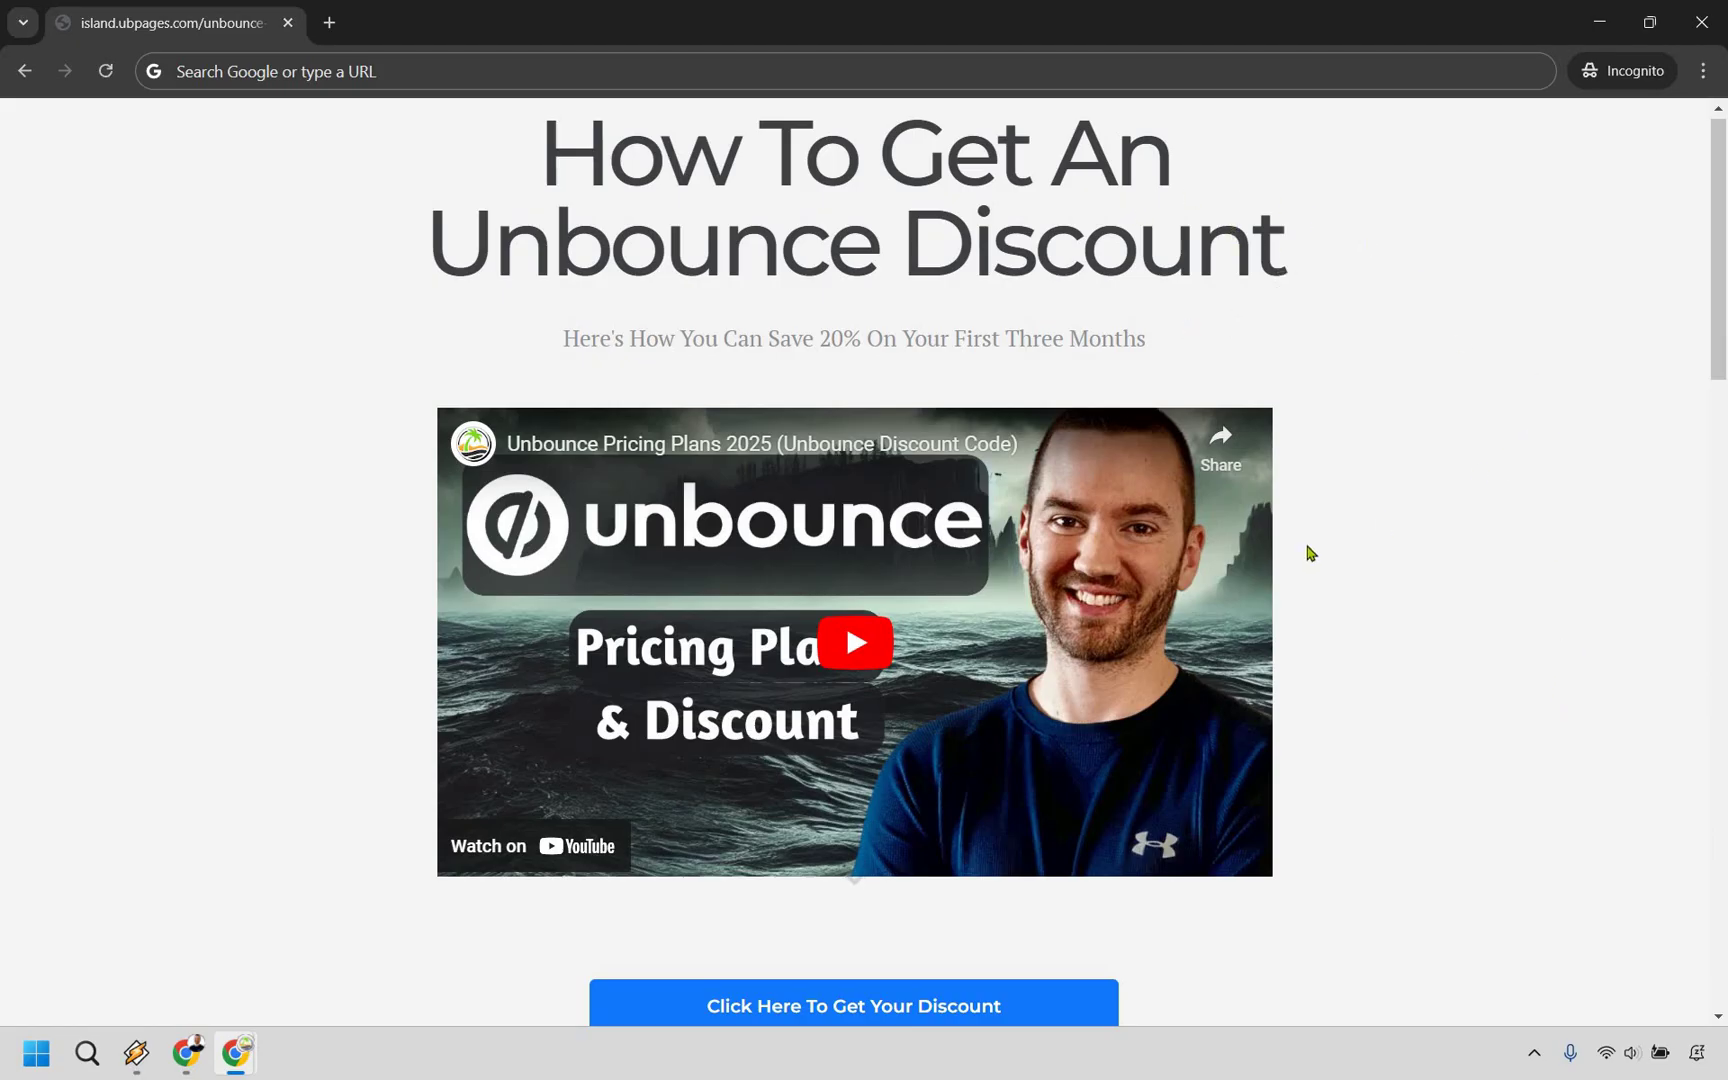
scroll(1500, 501, "down", 10)
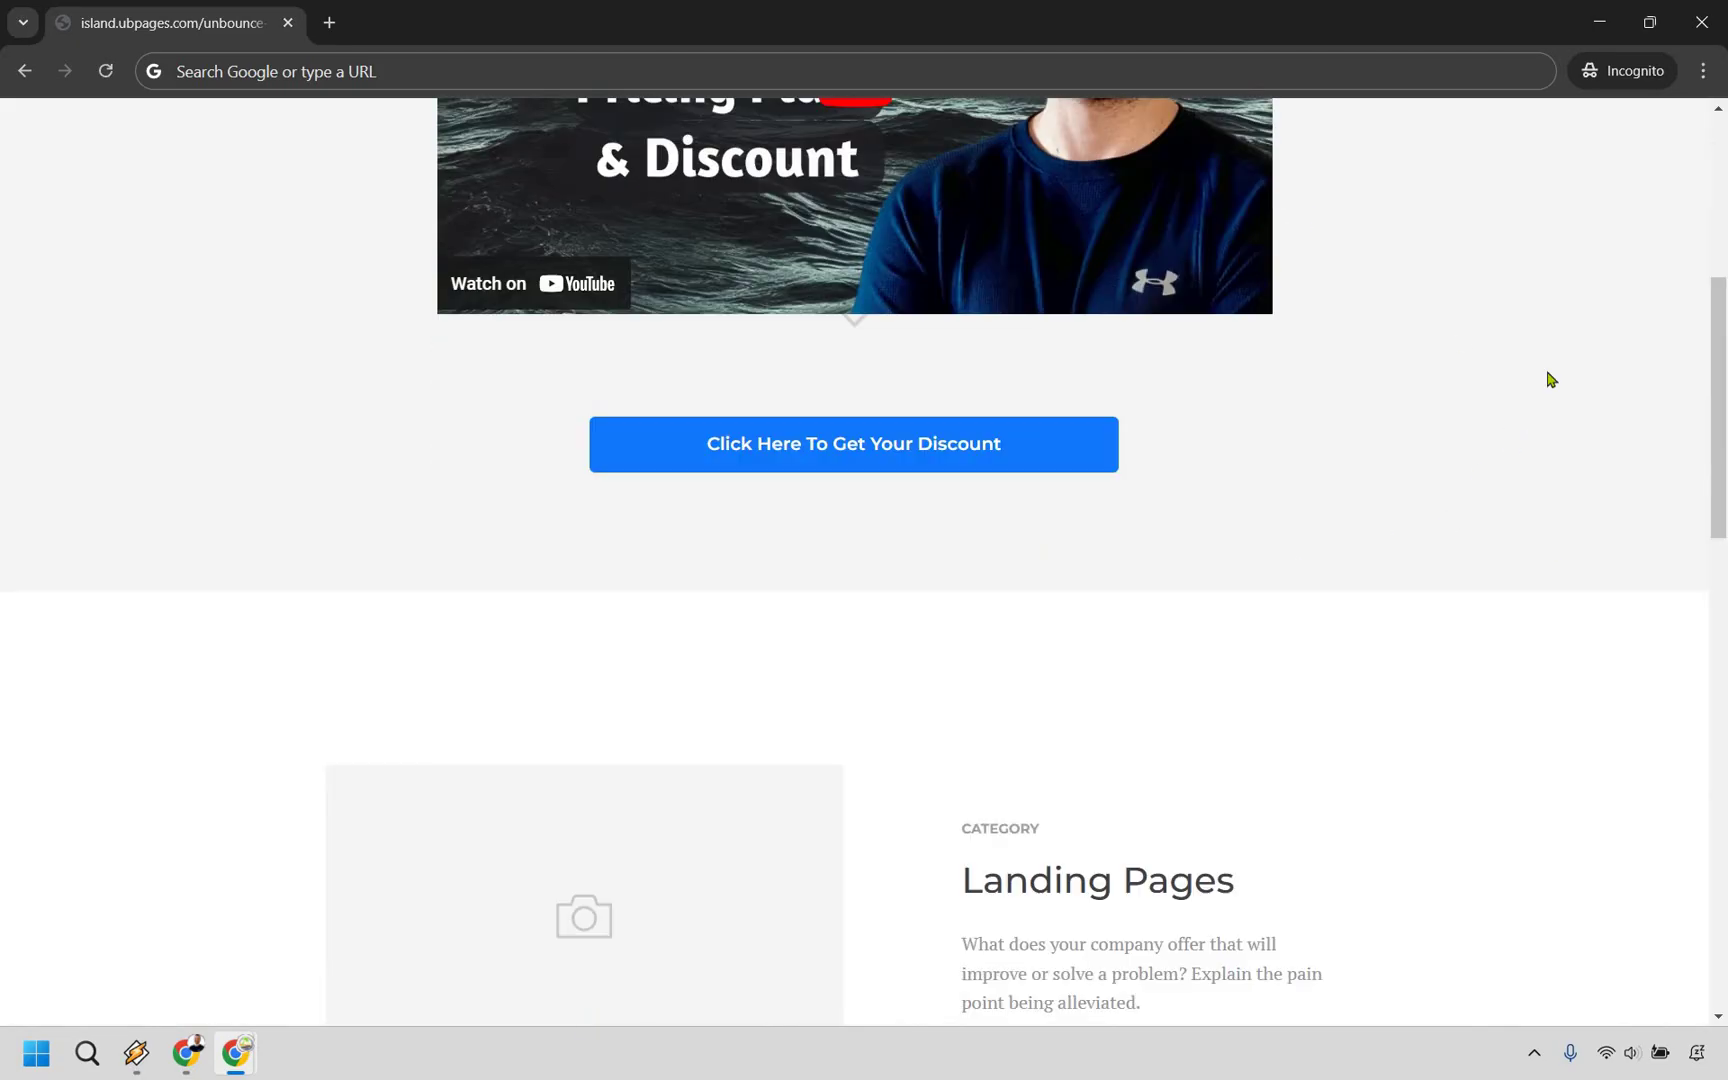
scroll(1474, 409, "down", 2)
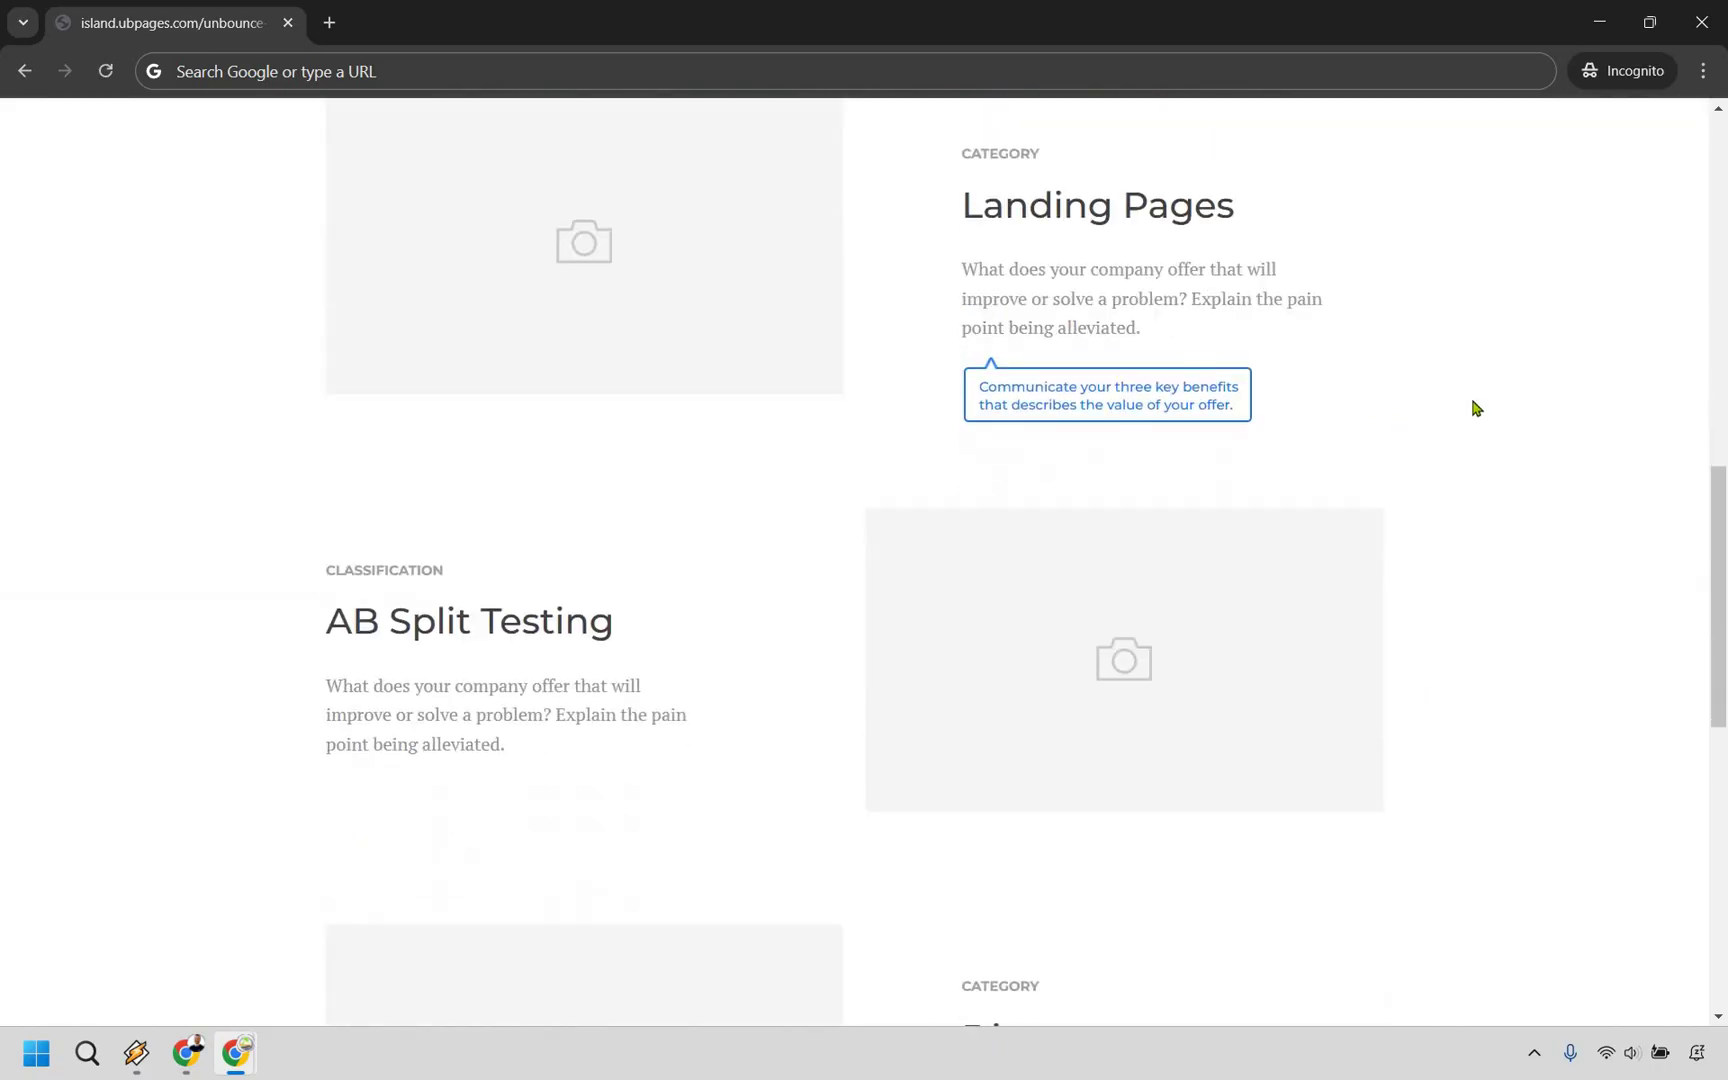
scroll(1474, 409, "down", 10)
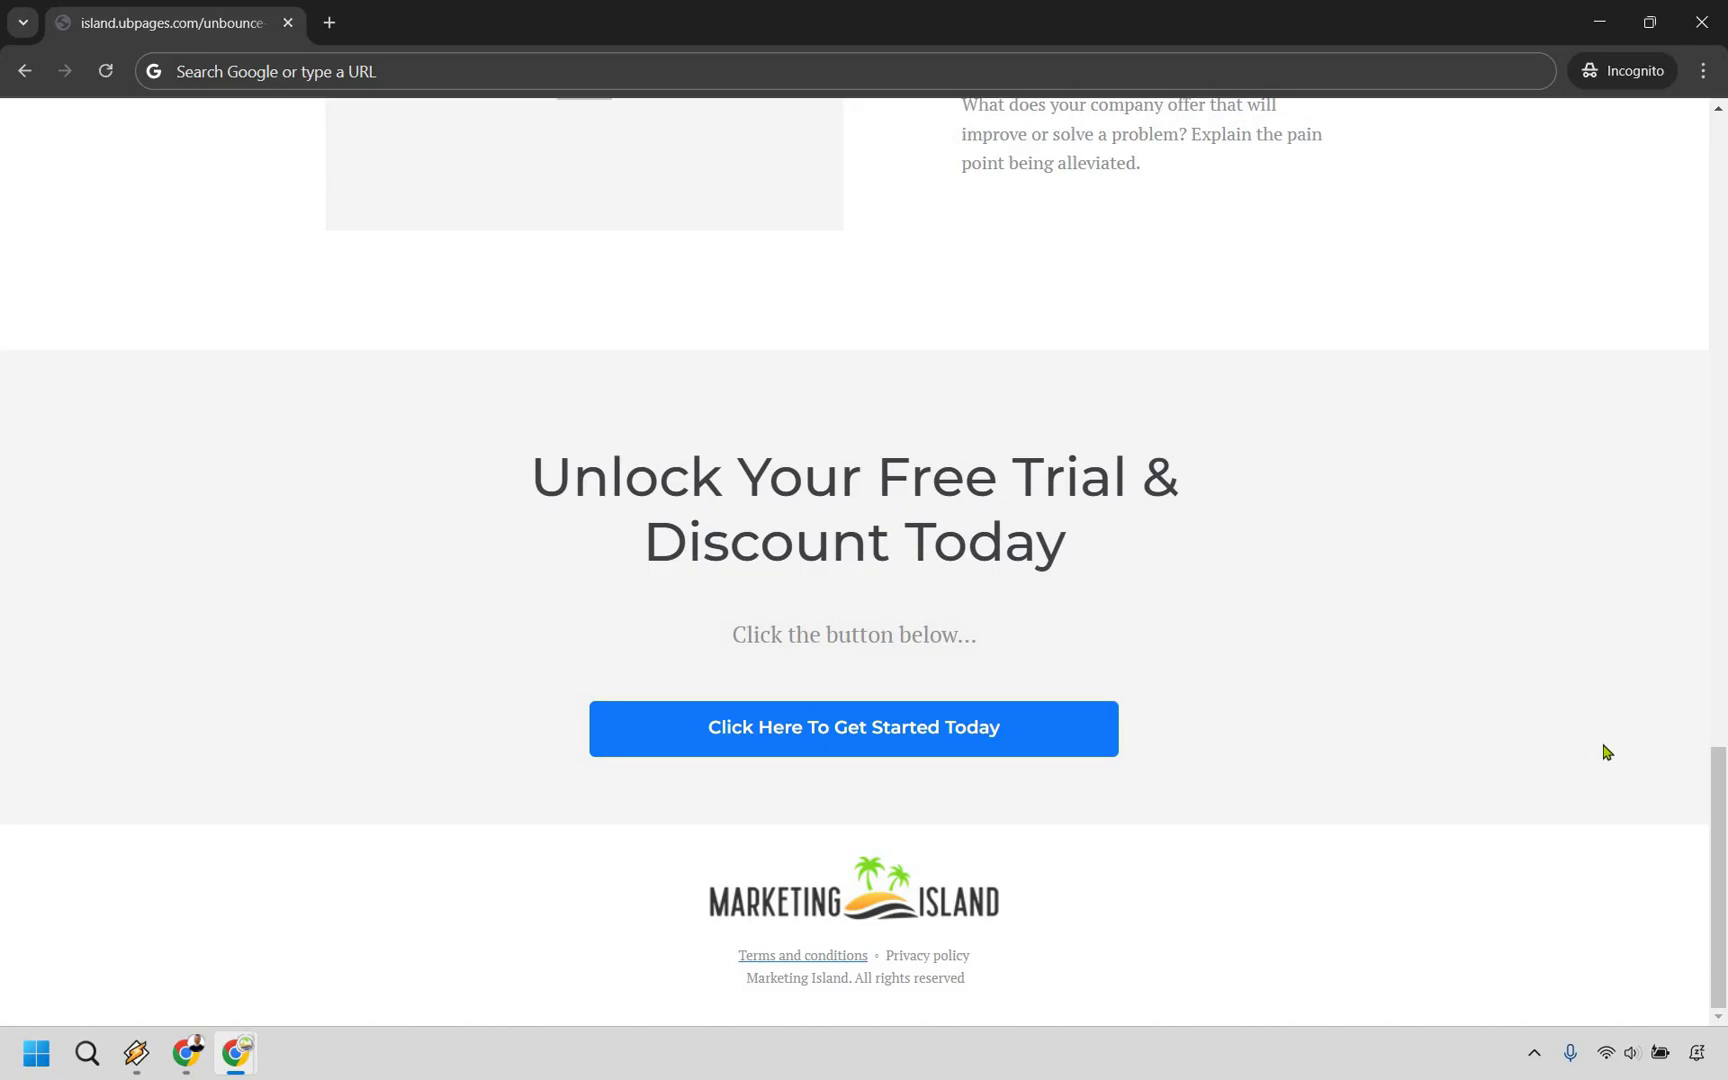
scroll(1605, 752, "up", 12)
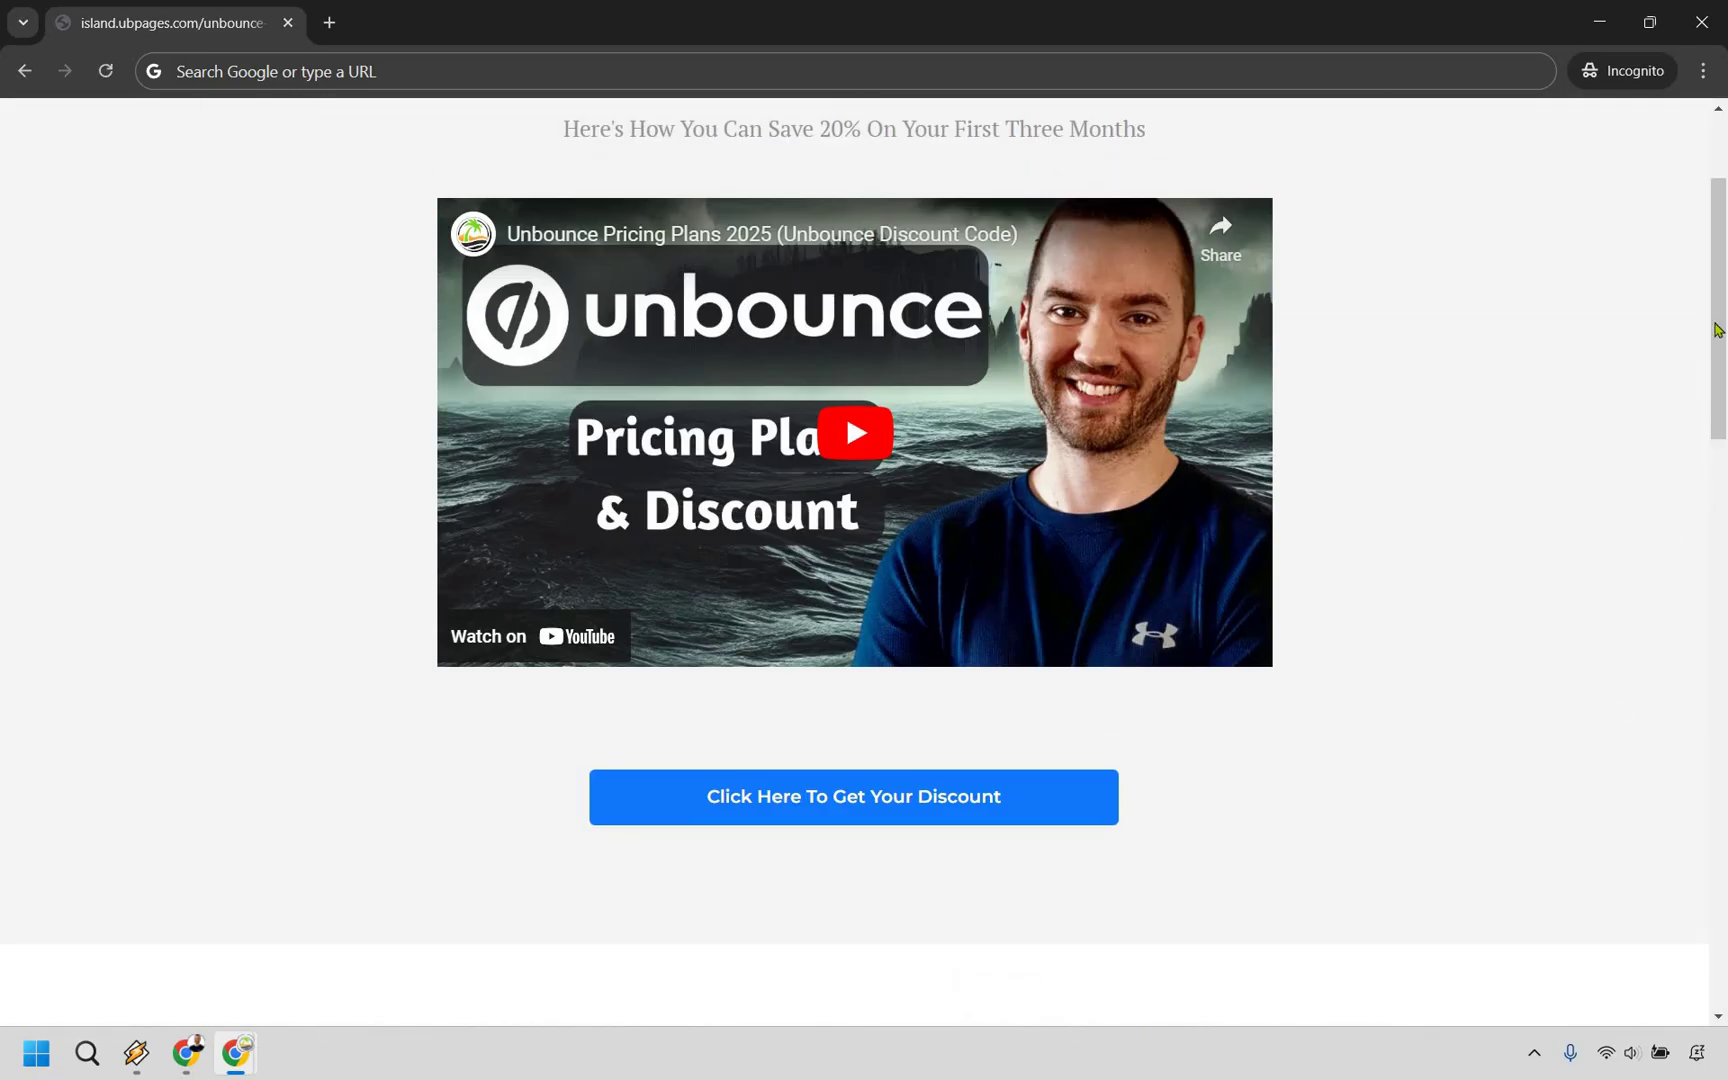
scroll(1716, 330, "up", 1)
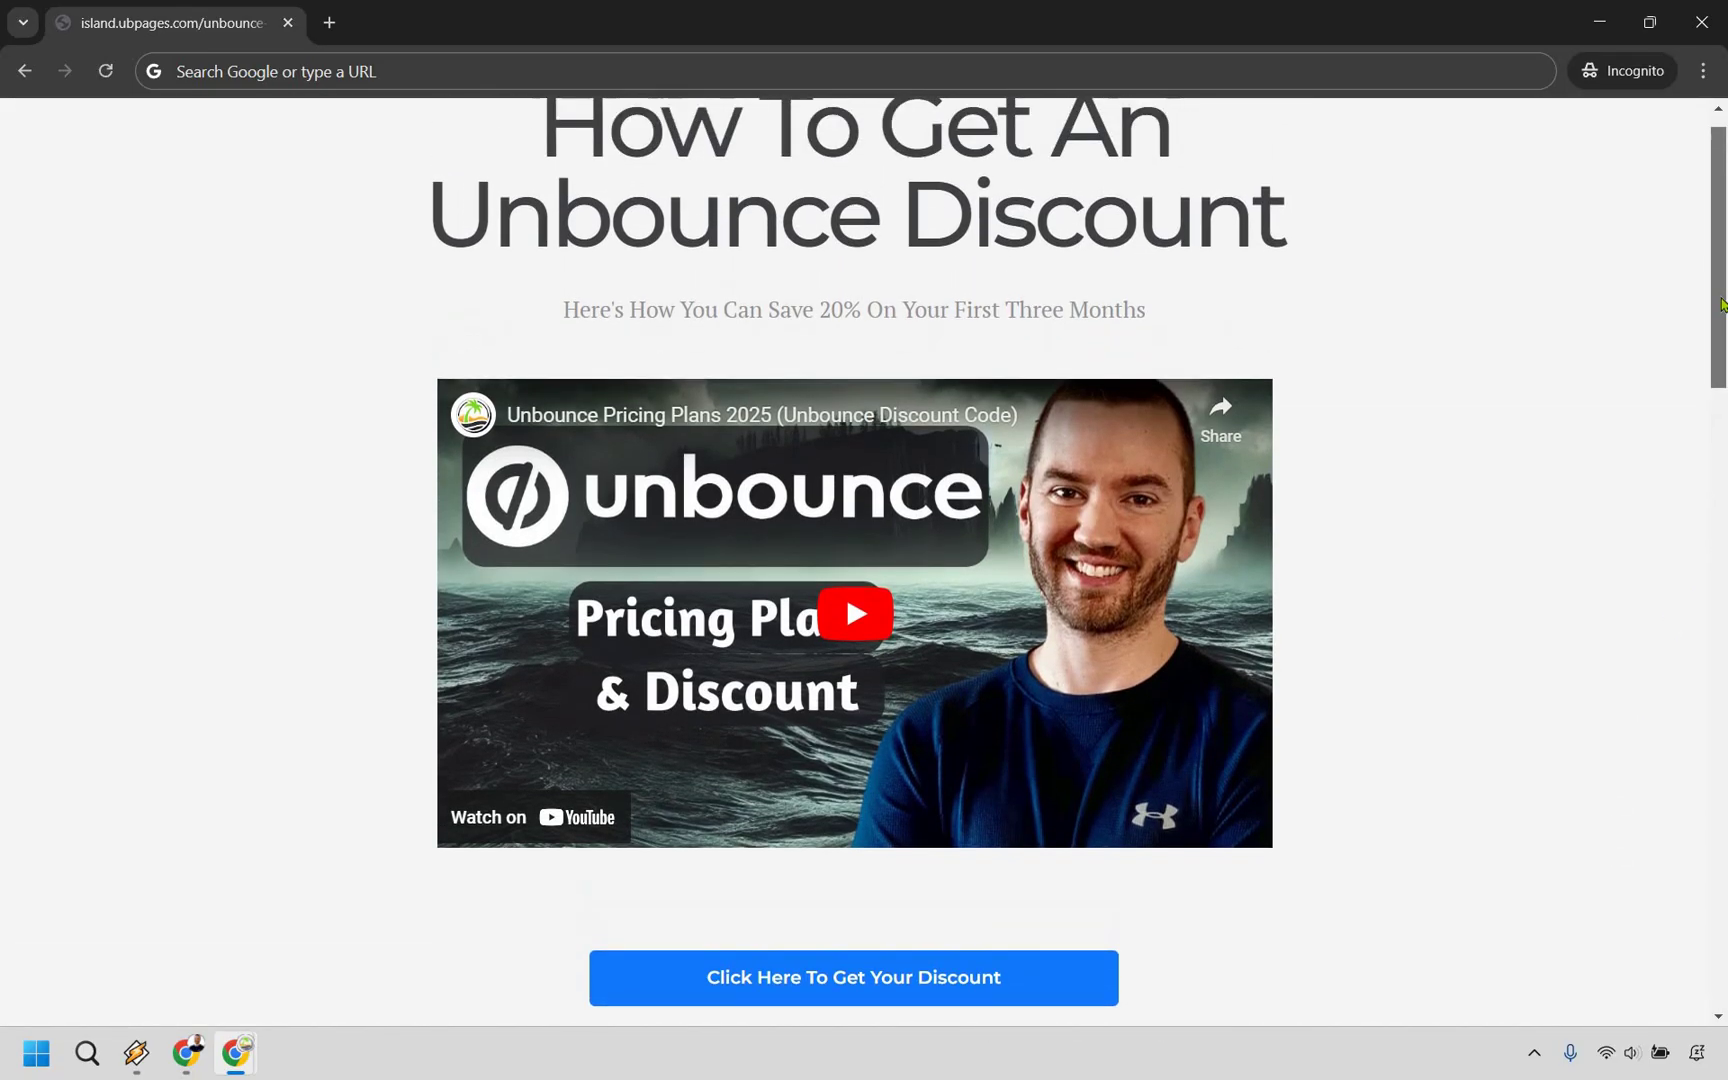